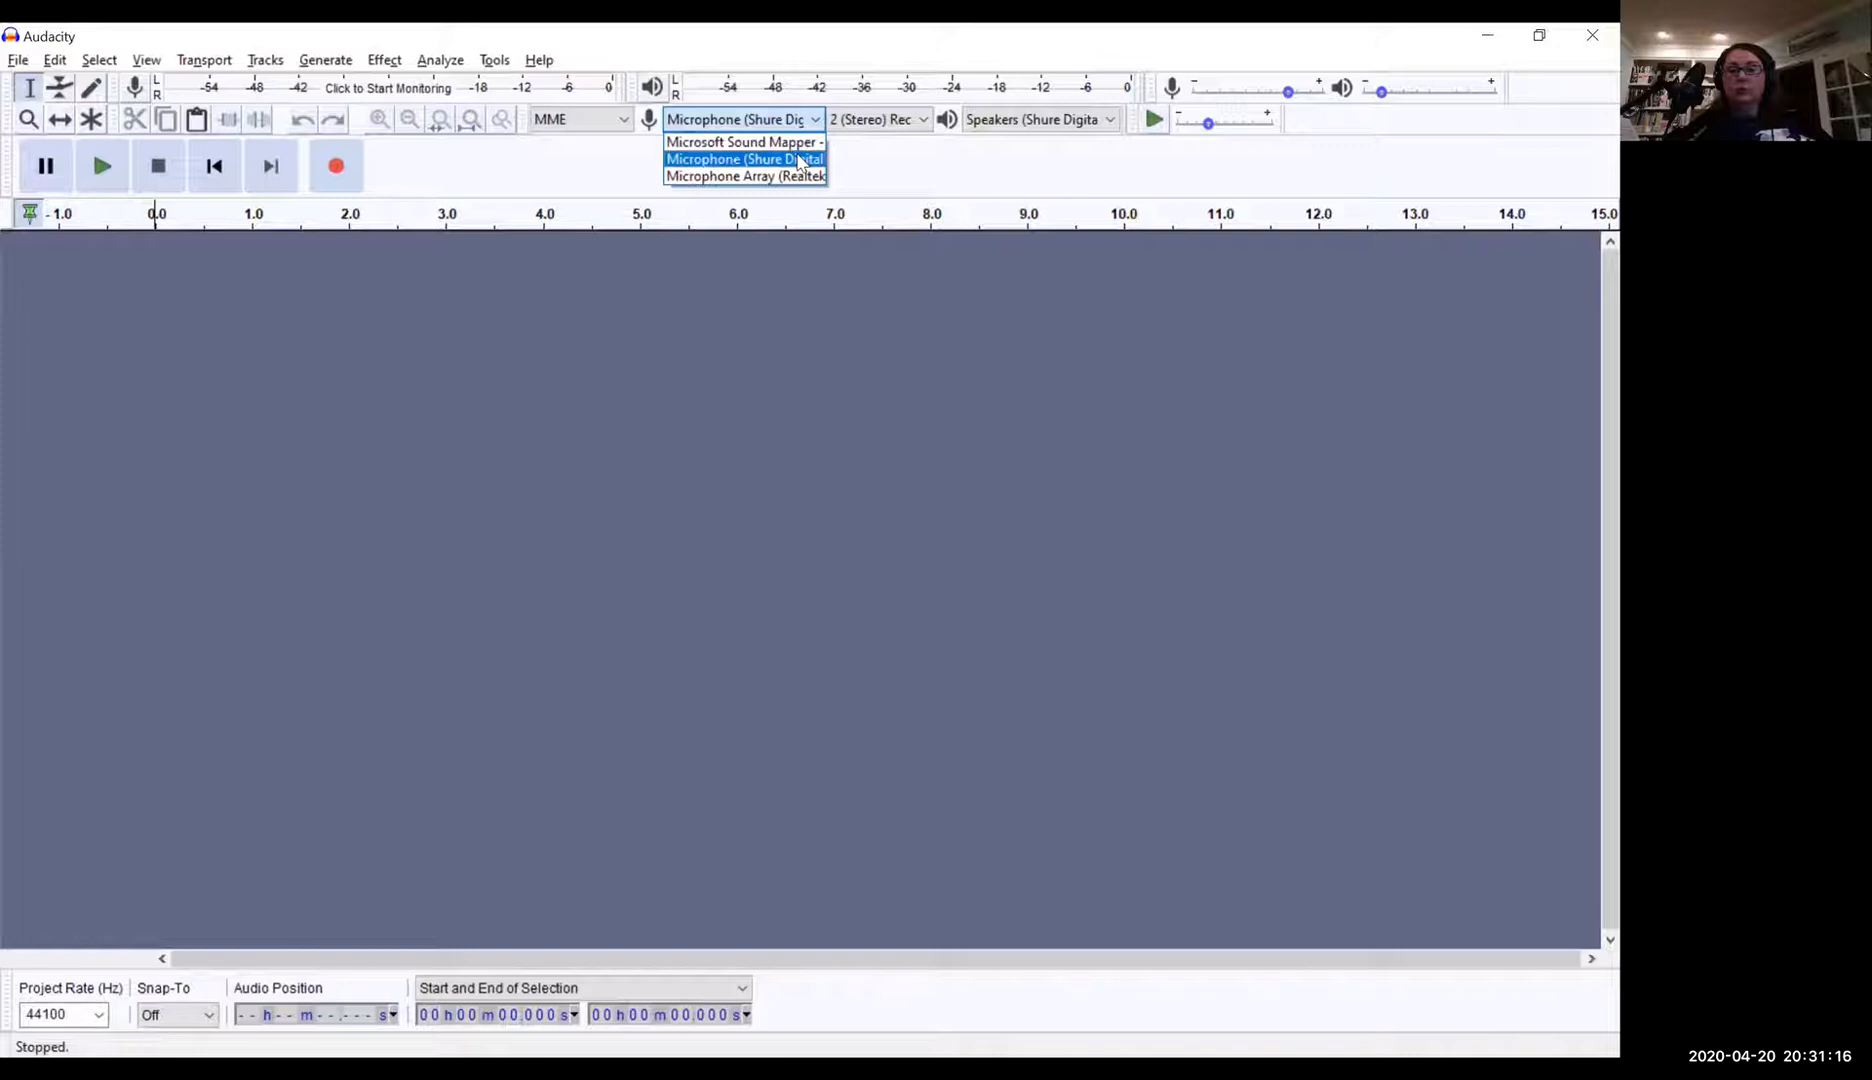
Step: Set the Shure Digital microphone as the recording device and the Shure Digital speakers as the playback device
click(800, 160)
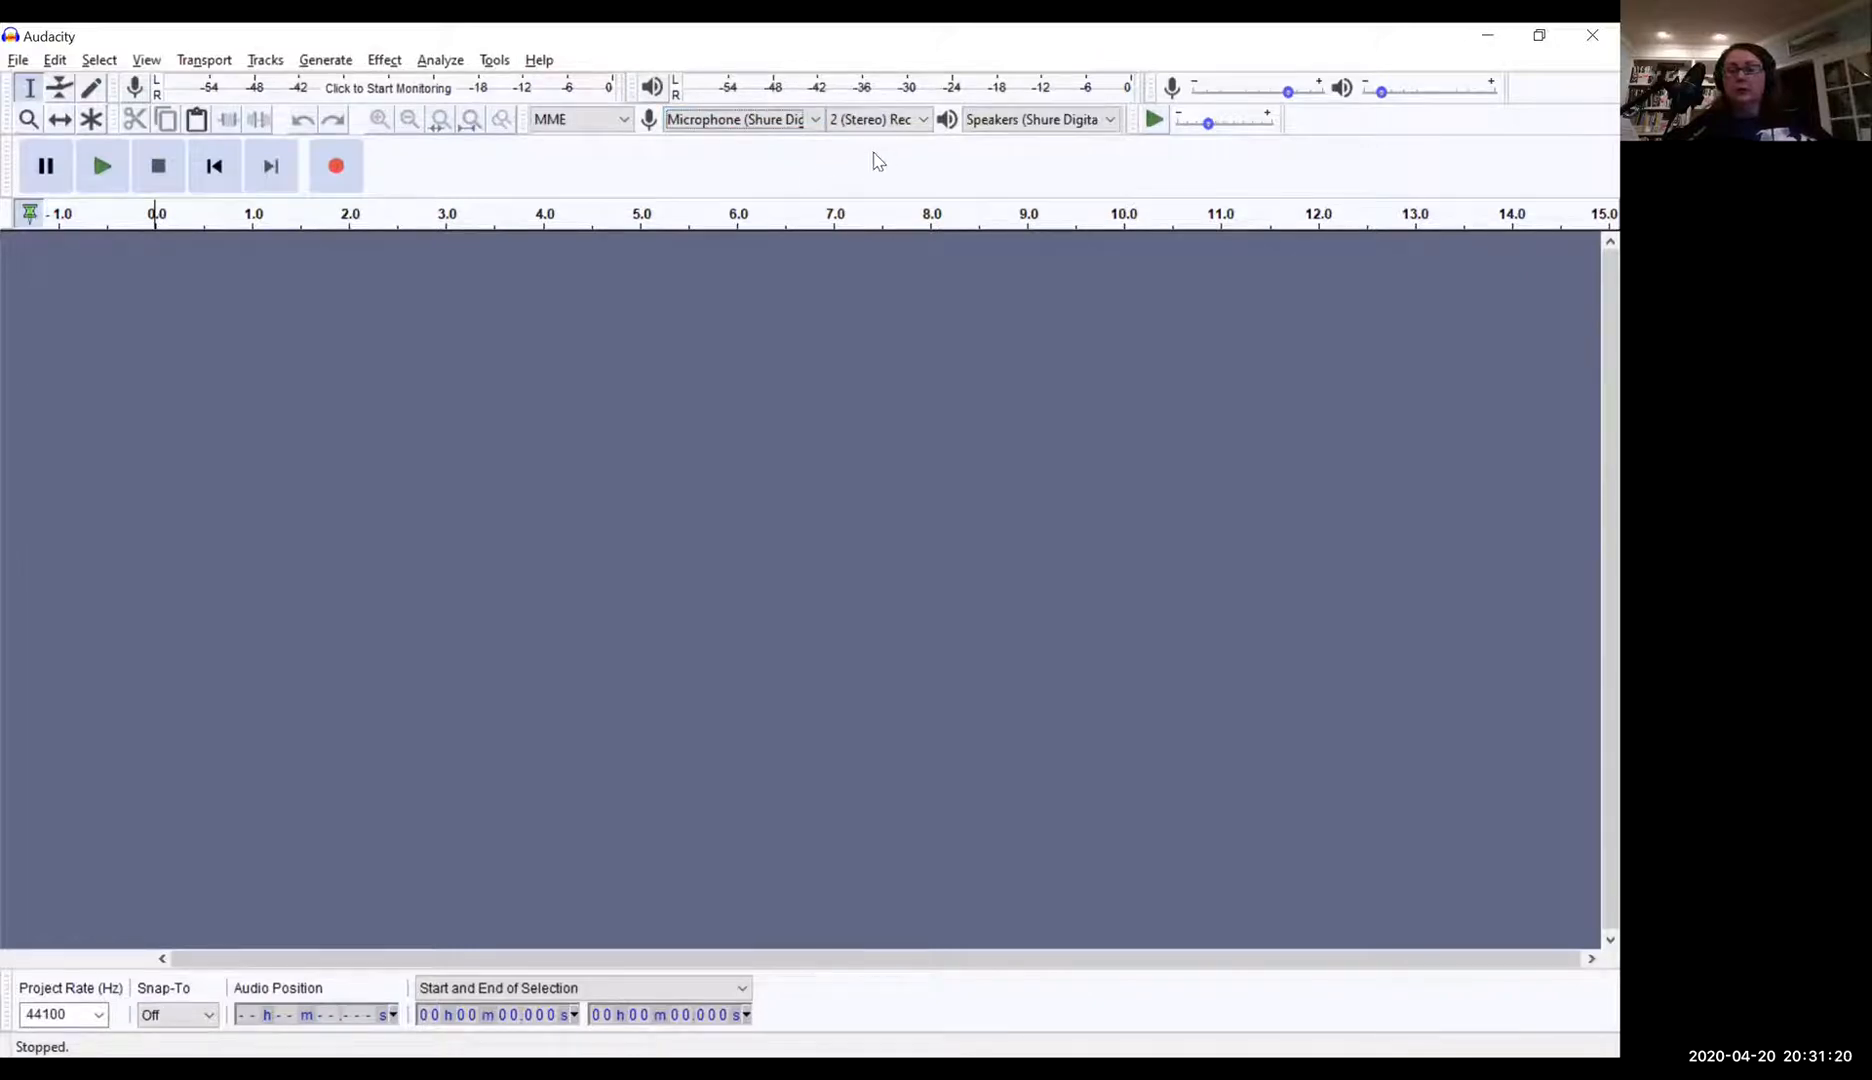
click(1110, 121)
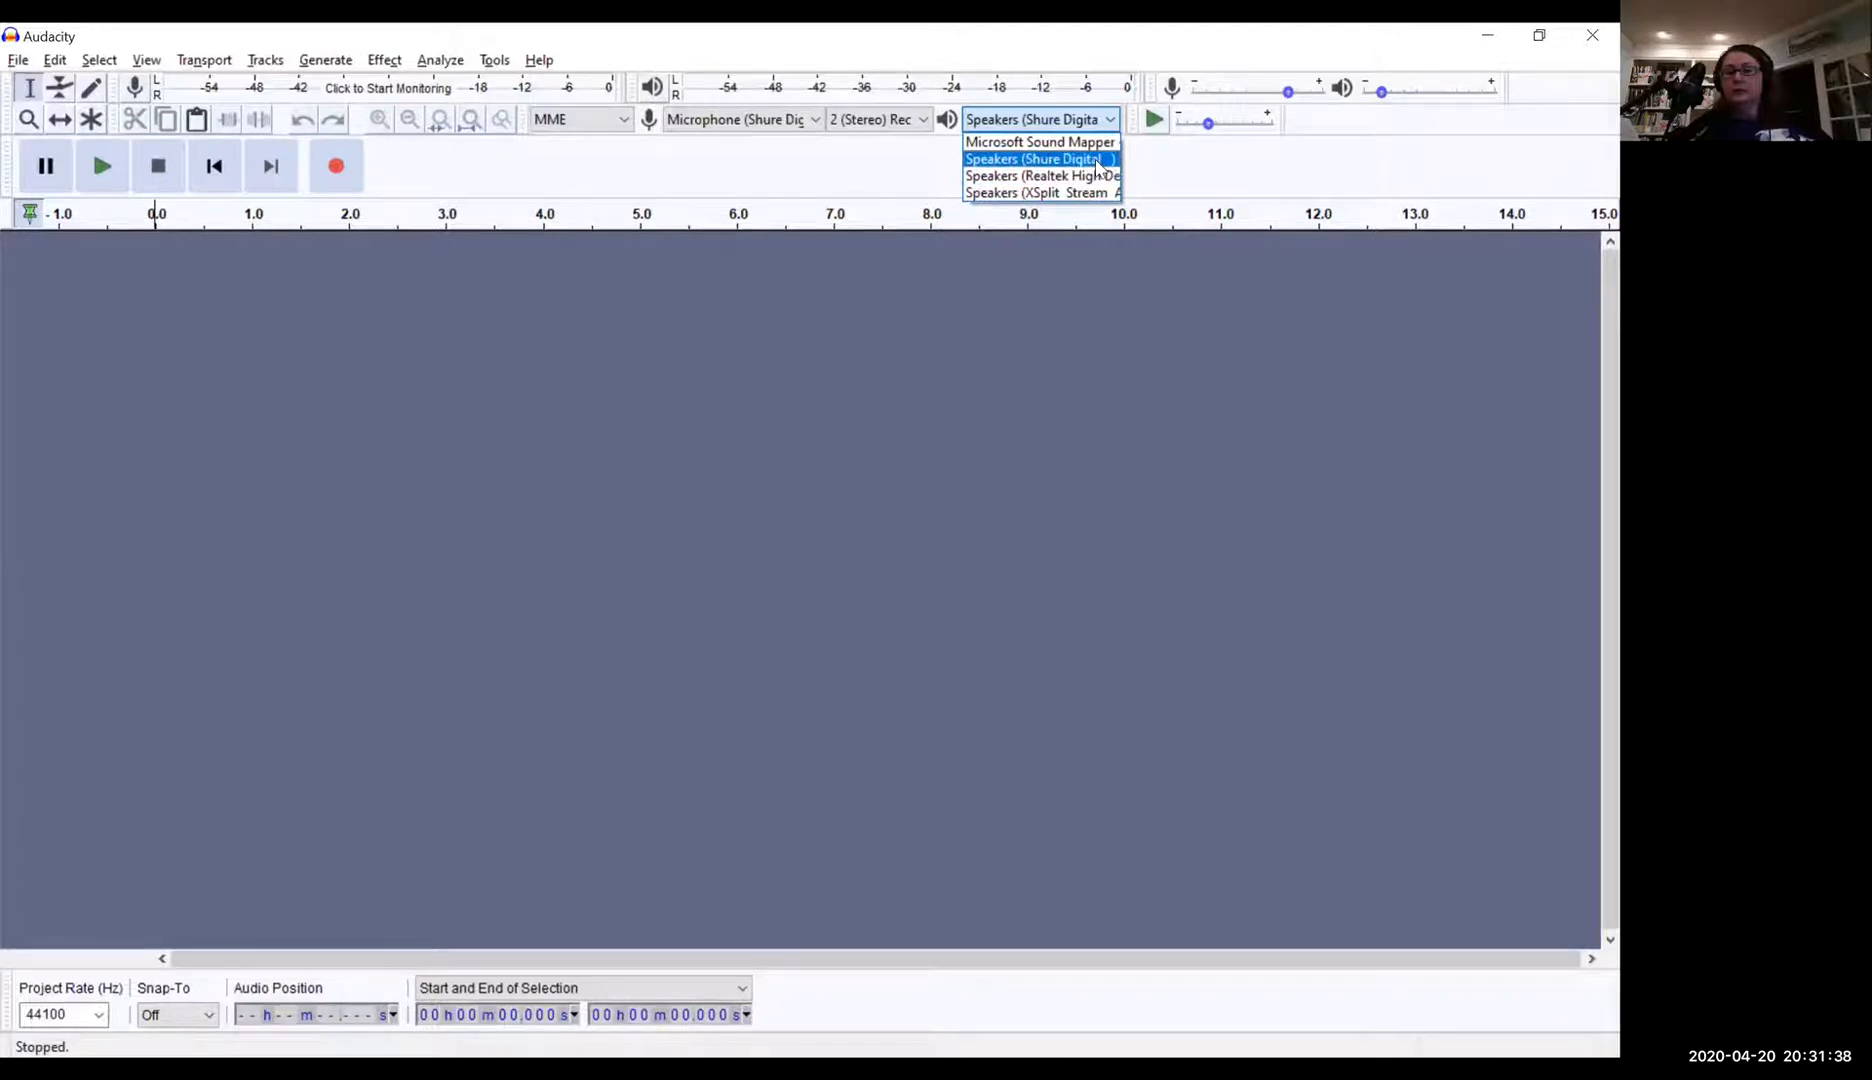
click(1097, 168)
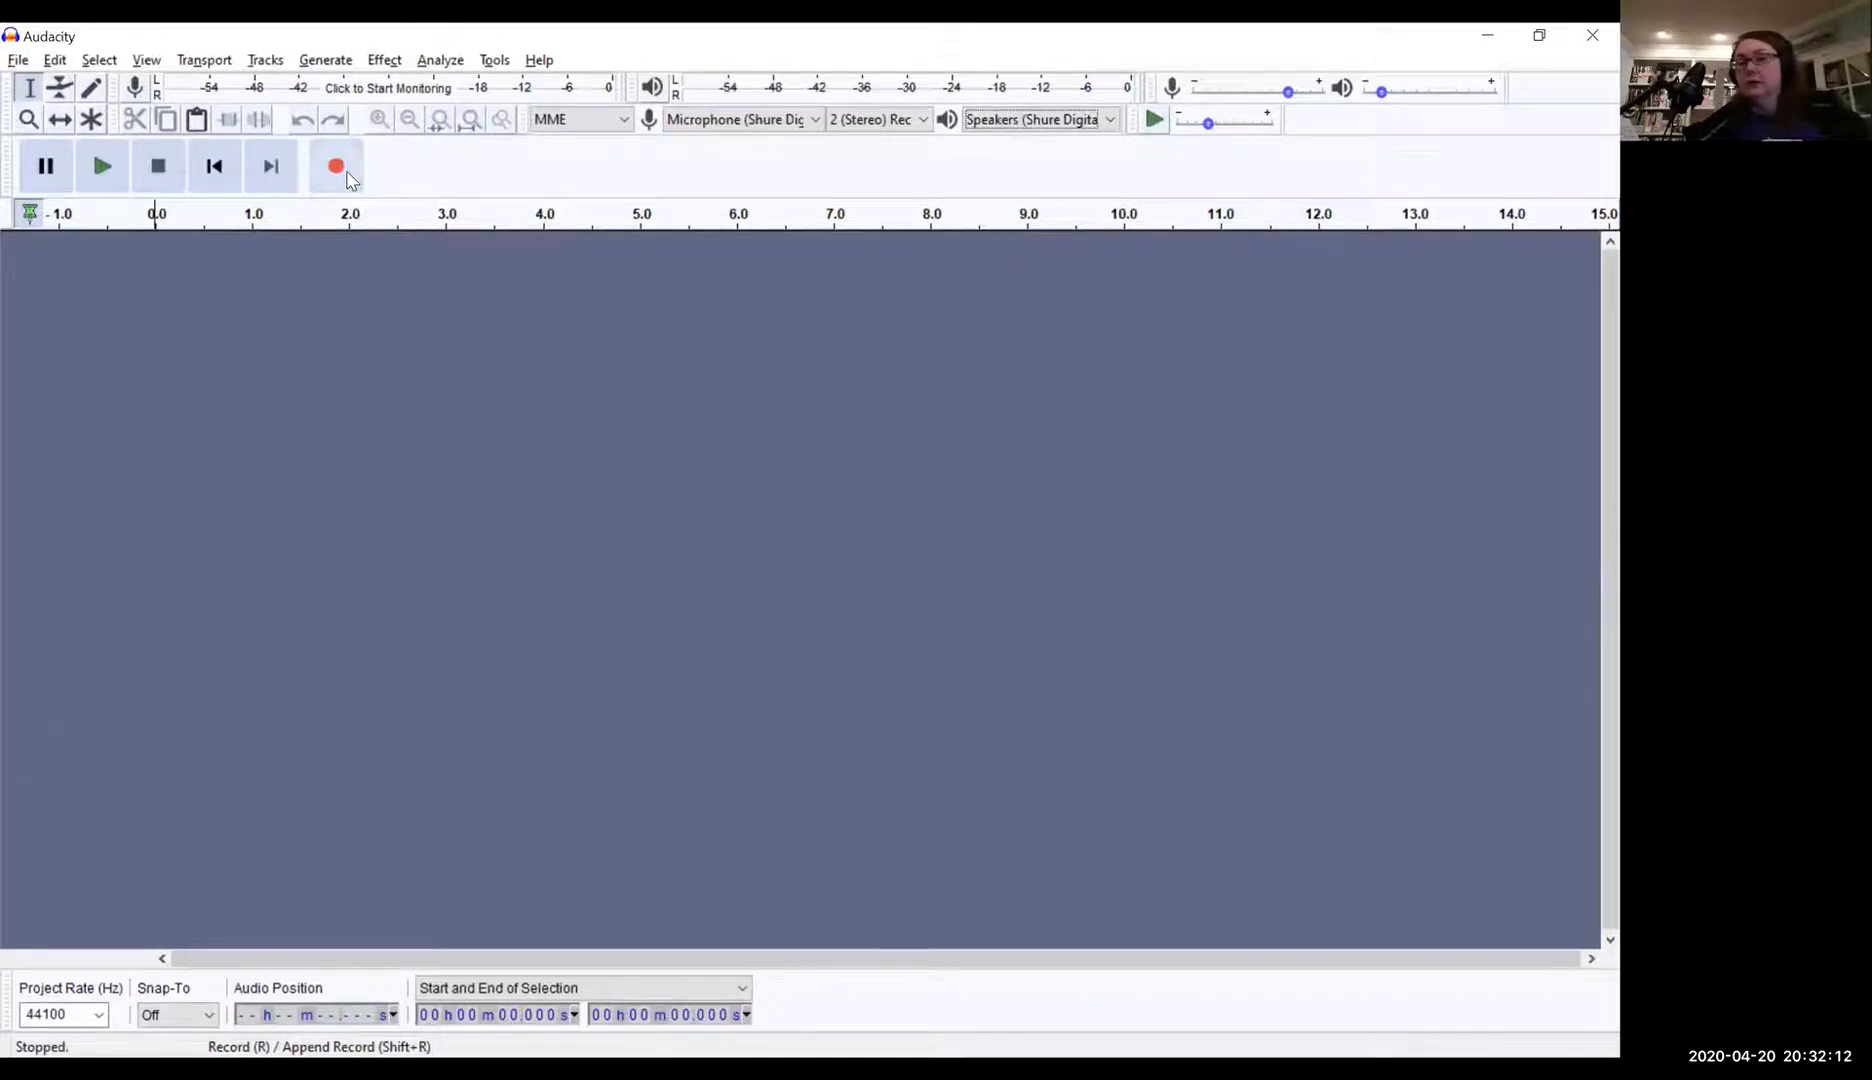
Step: Record a first test take and remove its track from the project
click(349, 179)
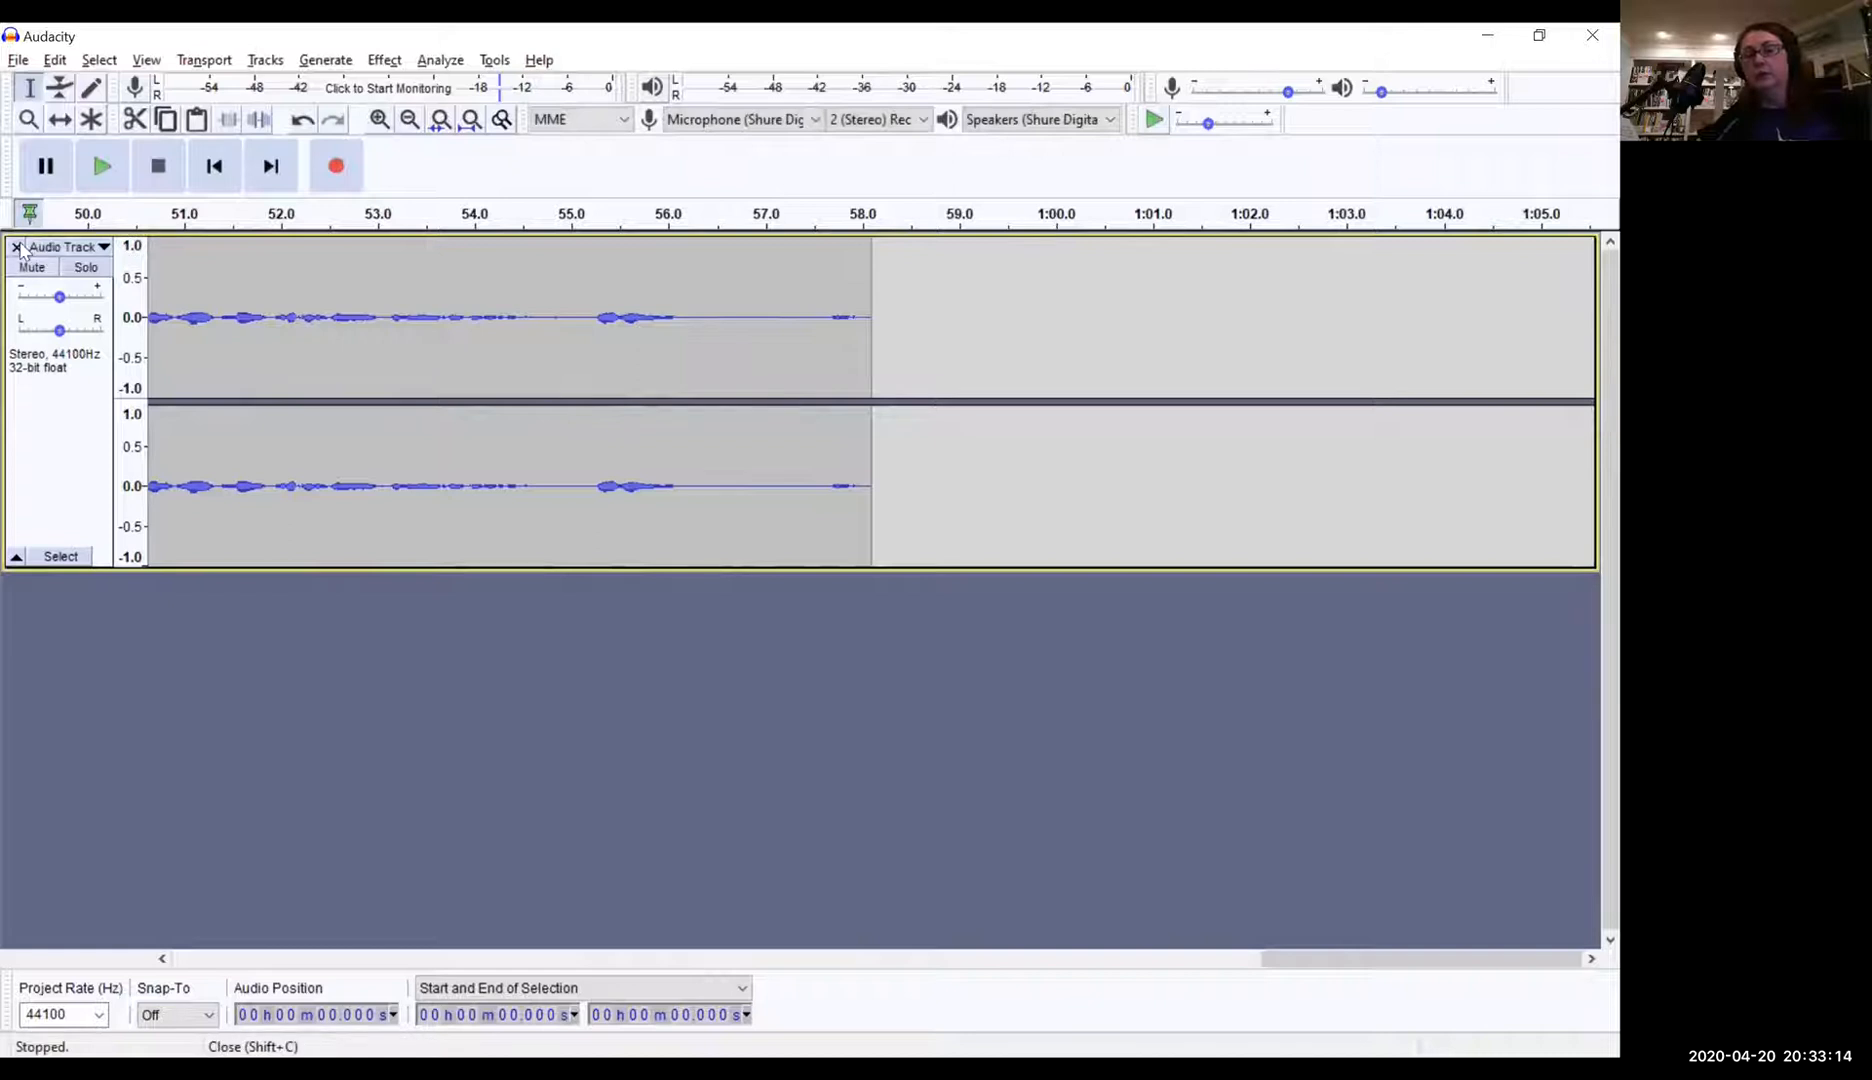
click(16, 247)
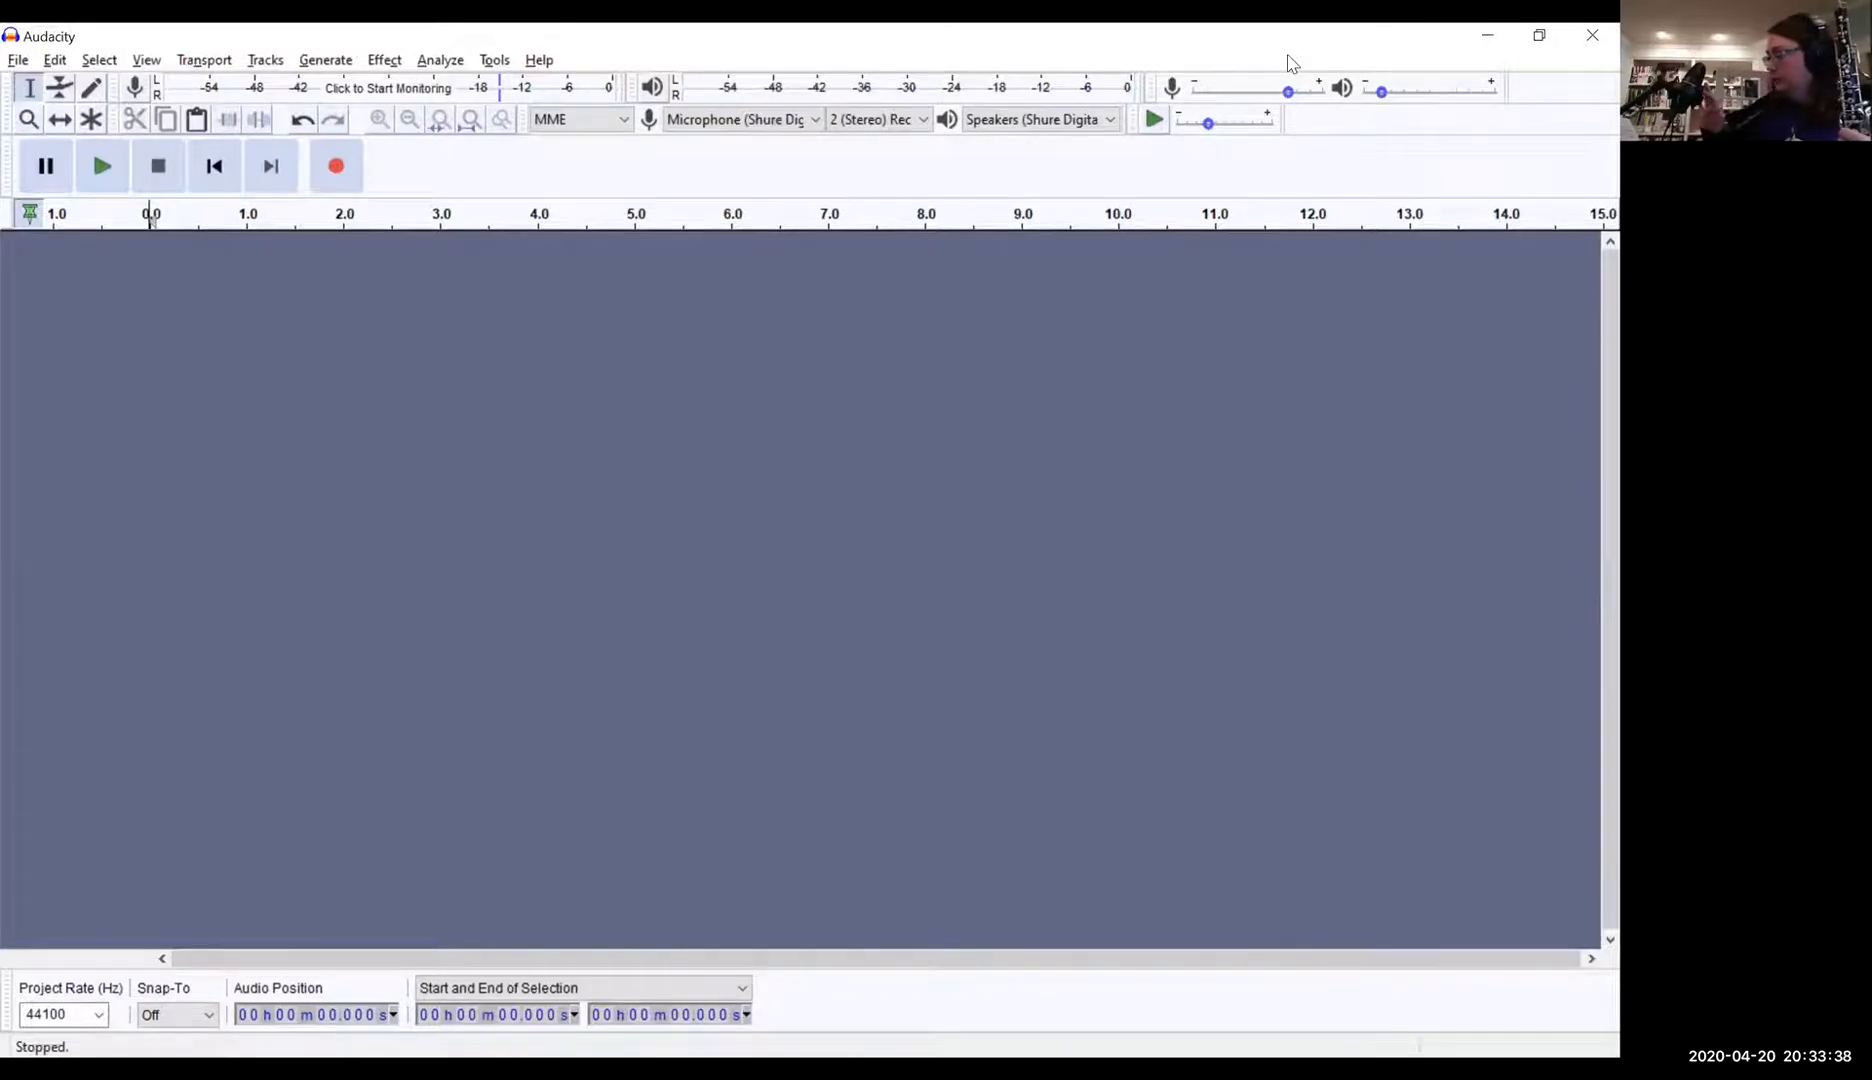
Step: Lower the recording volume to 0.52 and record a test take of about 25 seconds
mouse_move(1290, 93)
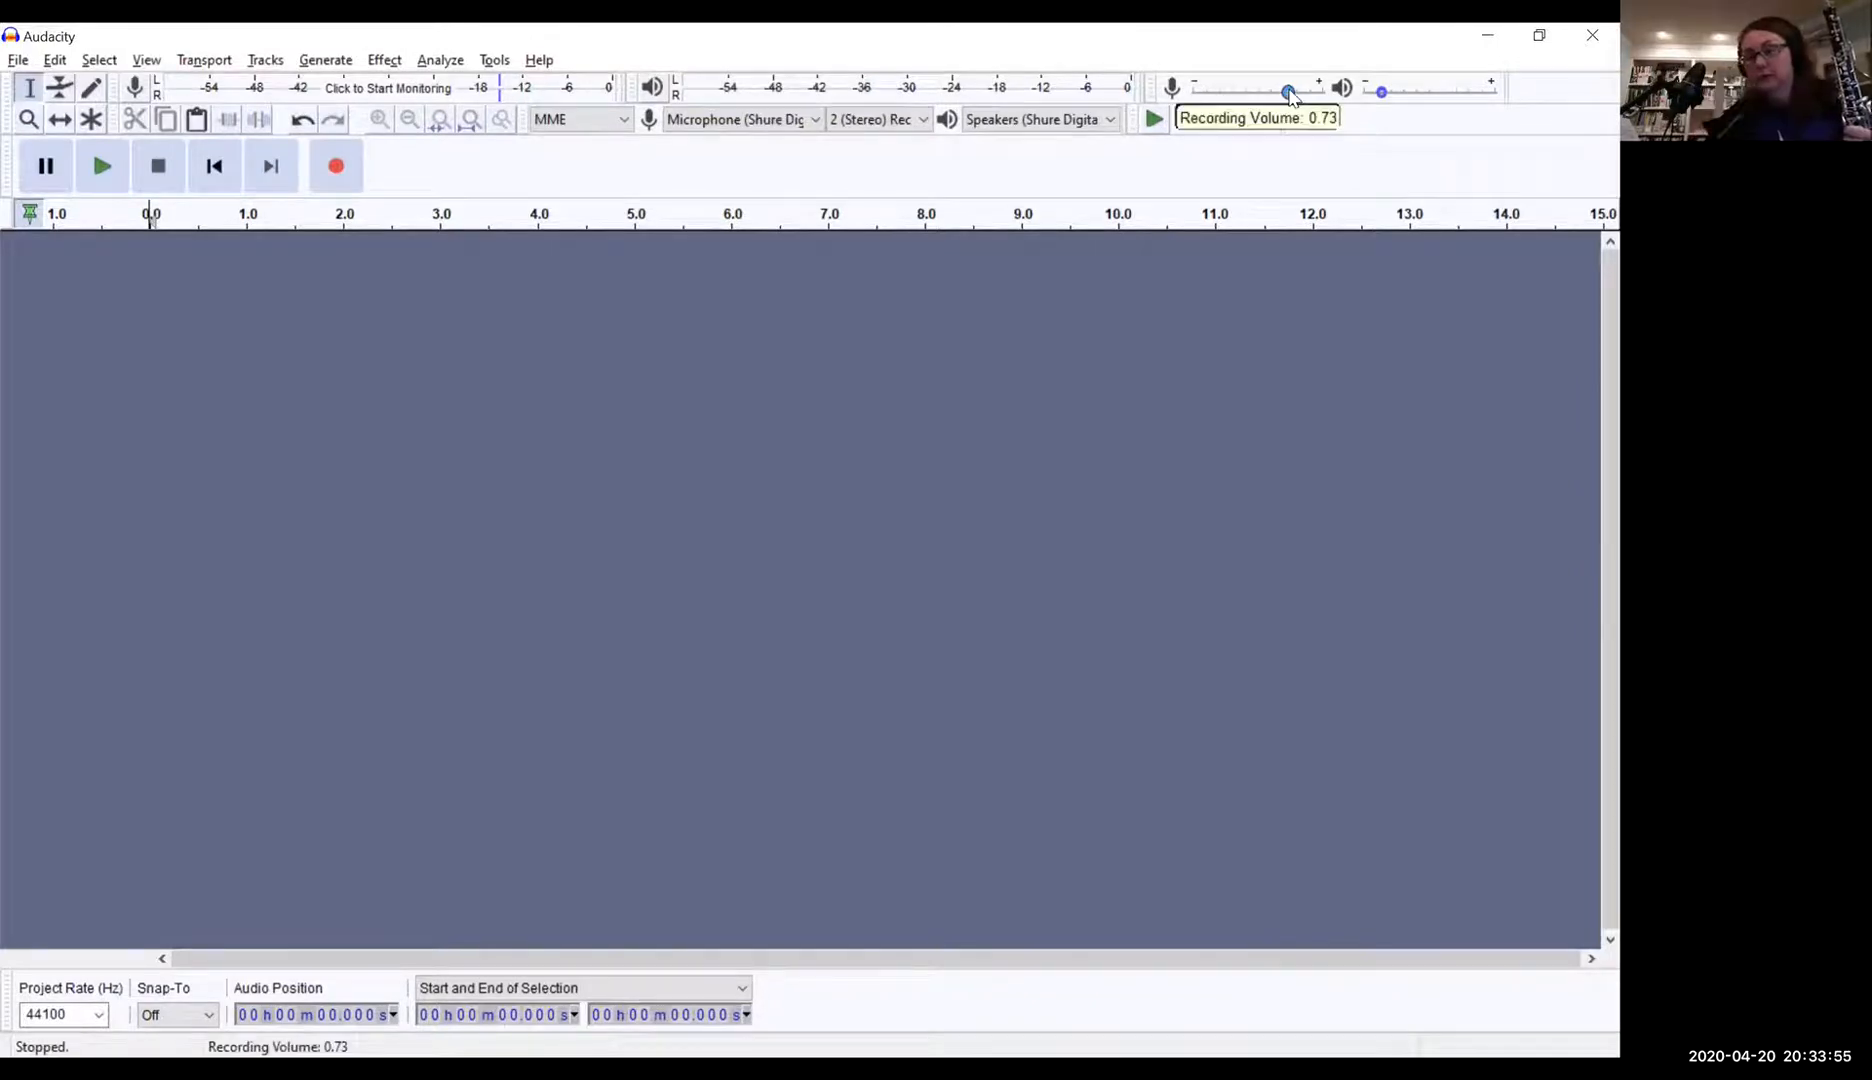
drag(1289, 92, 1262, 92)
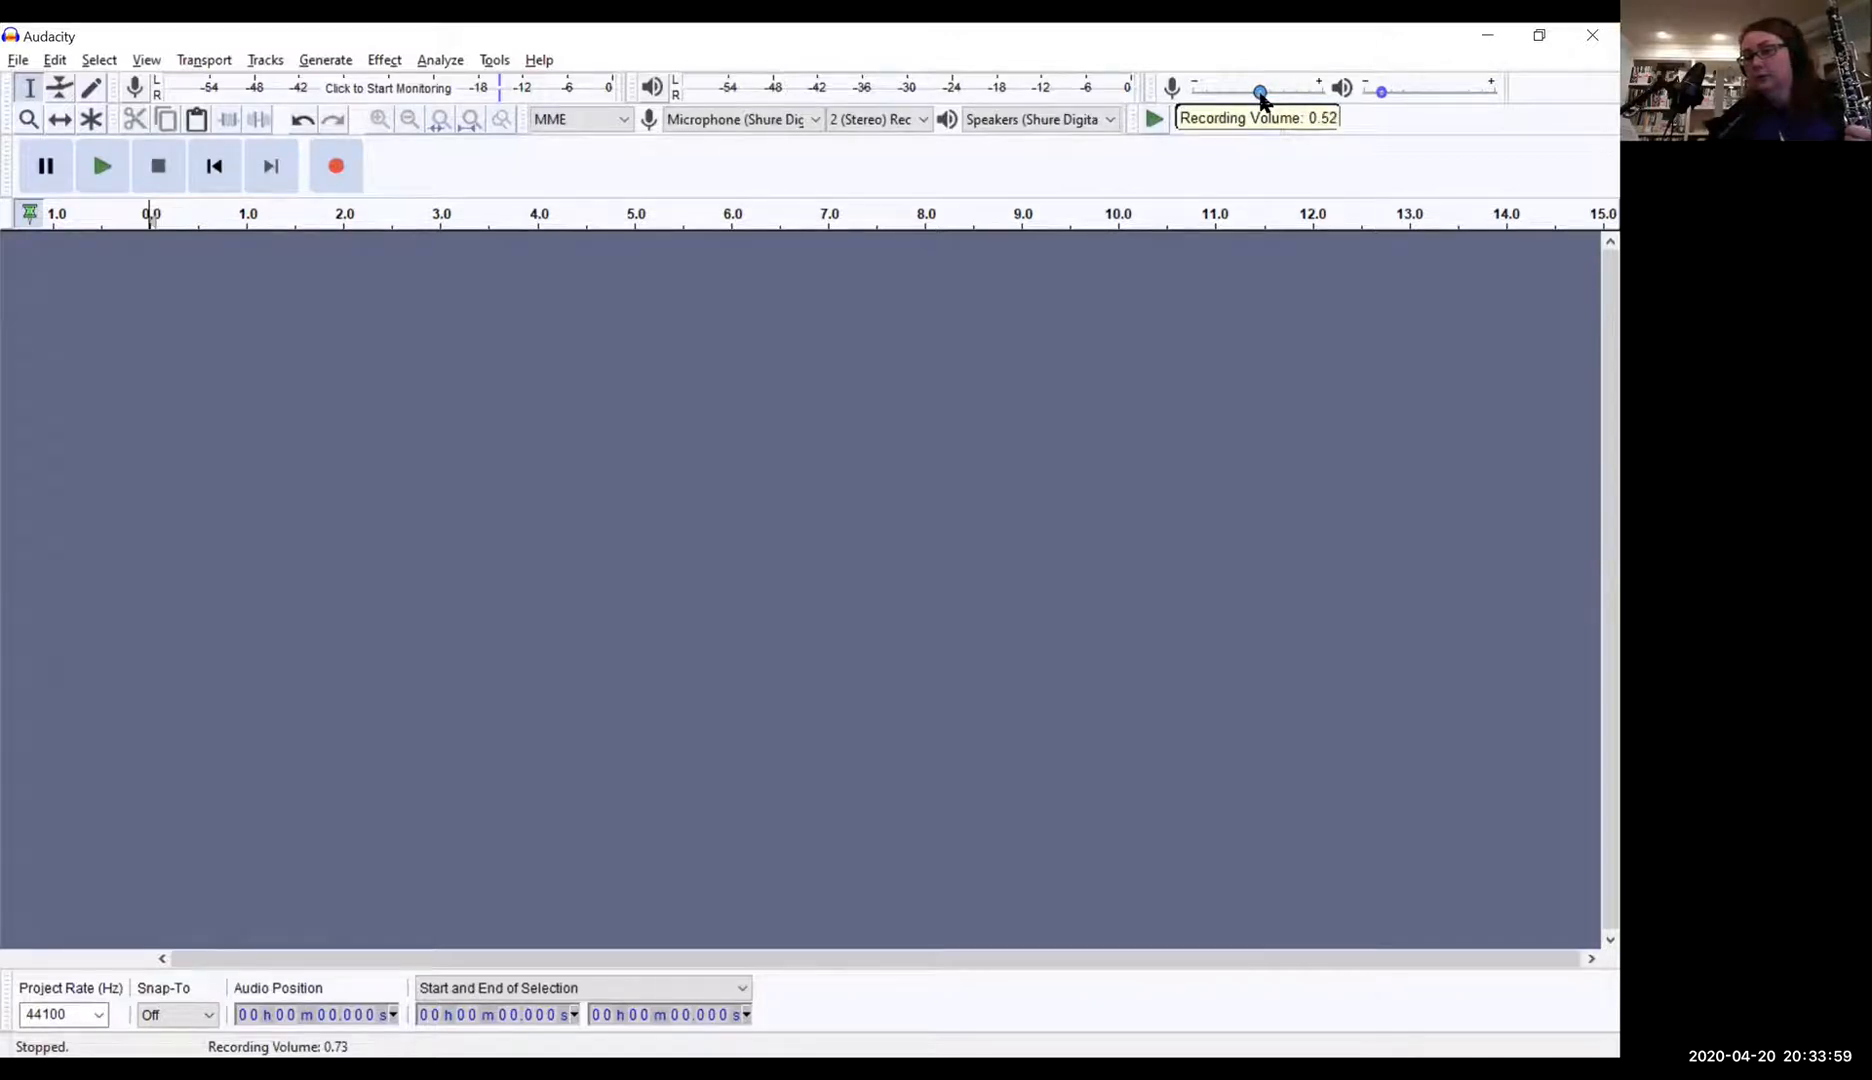
click(340, 172)
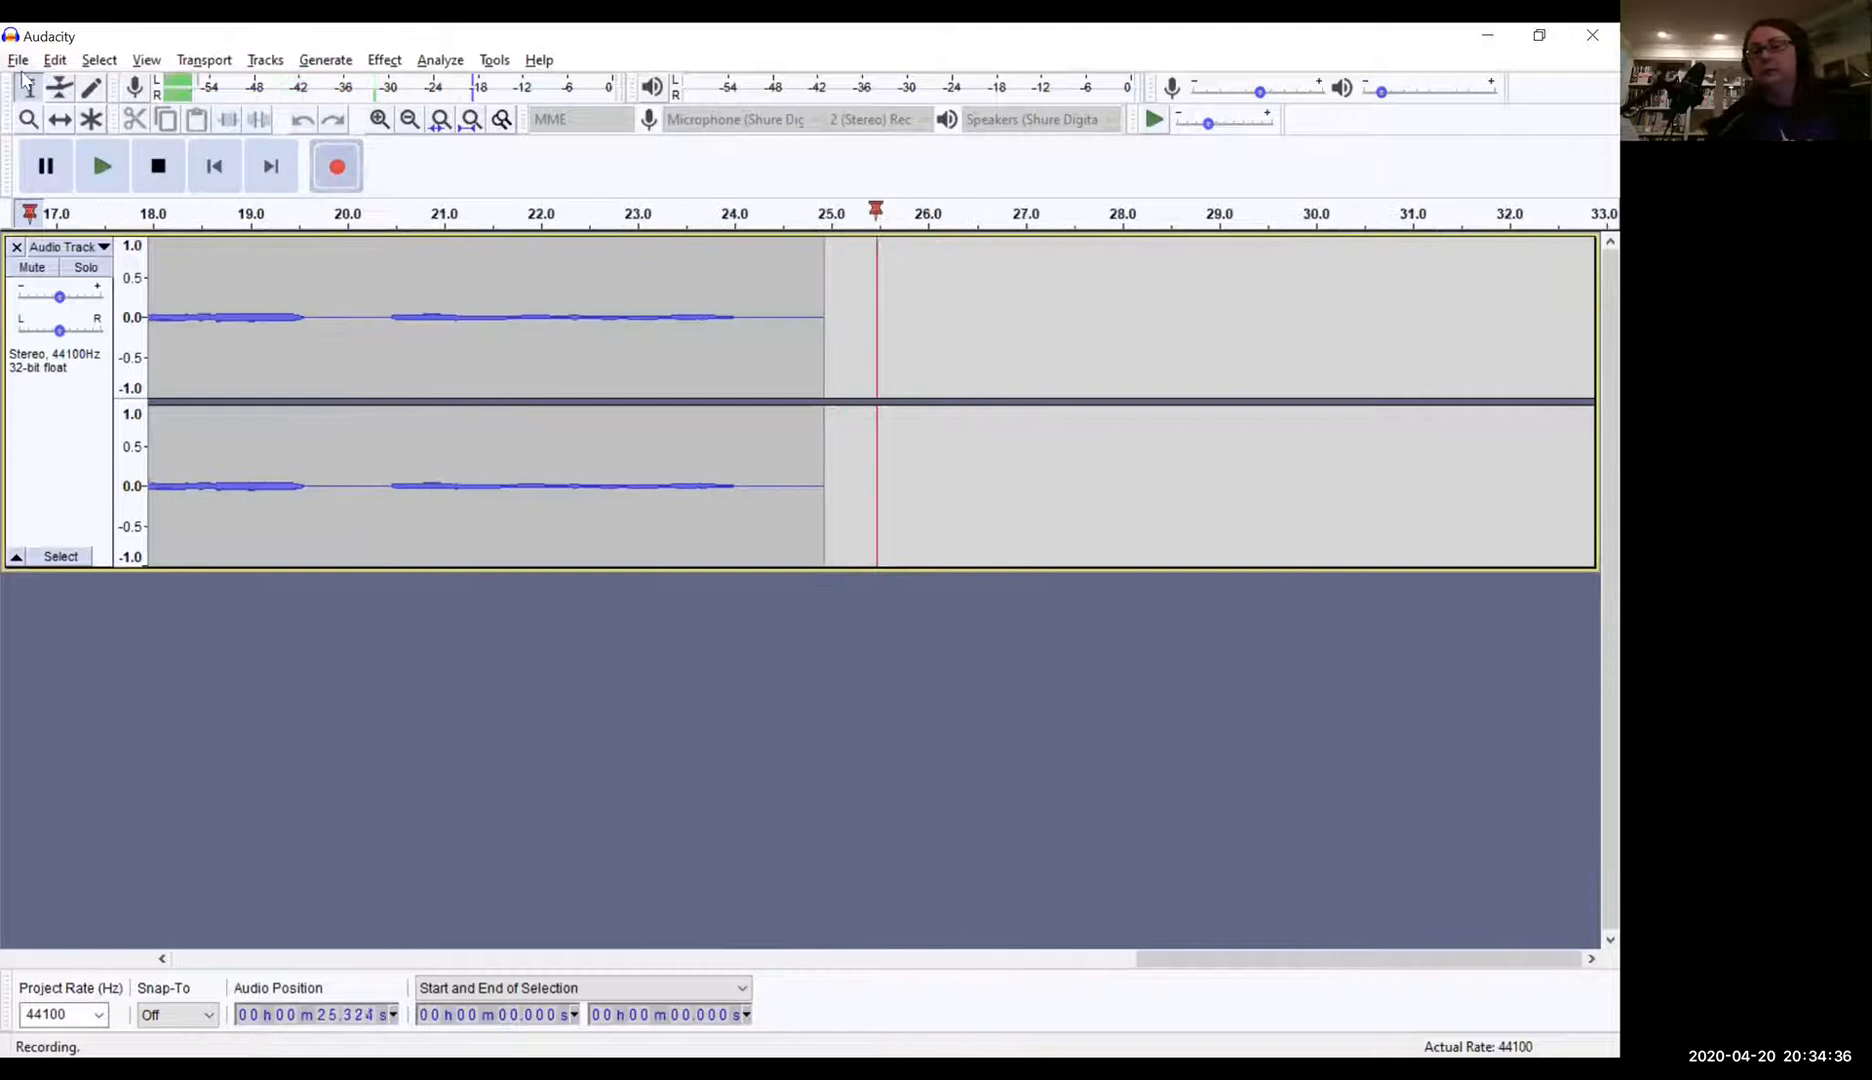
click(164, 176)
Step: Play back the test take recorded at the lower volume, stop it and remove its track
click(104, 168)
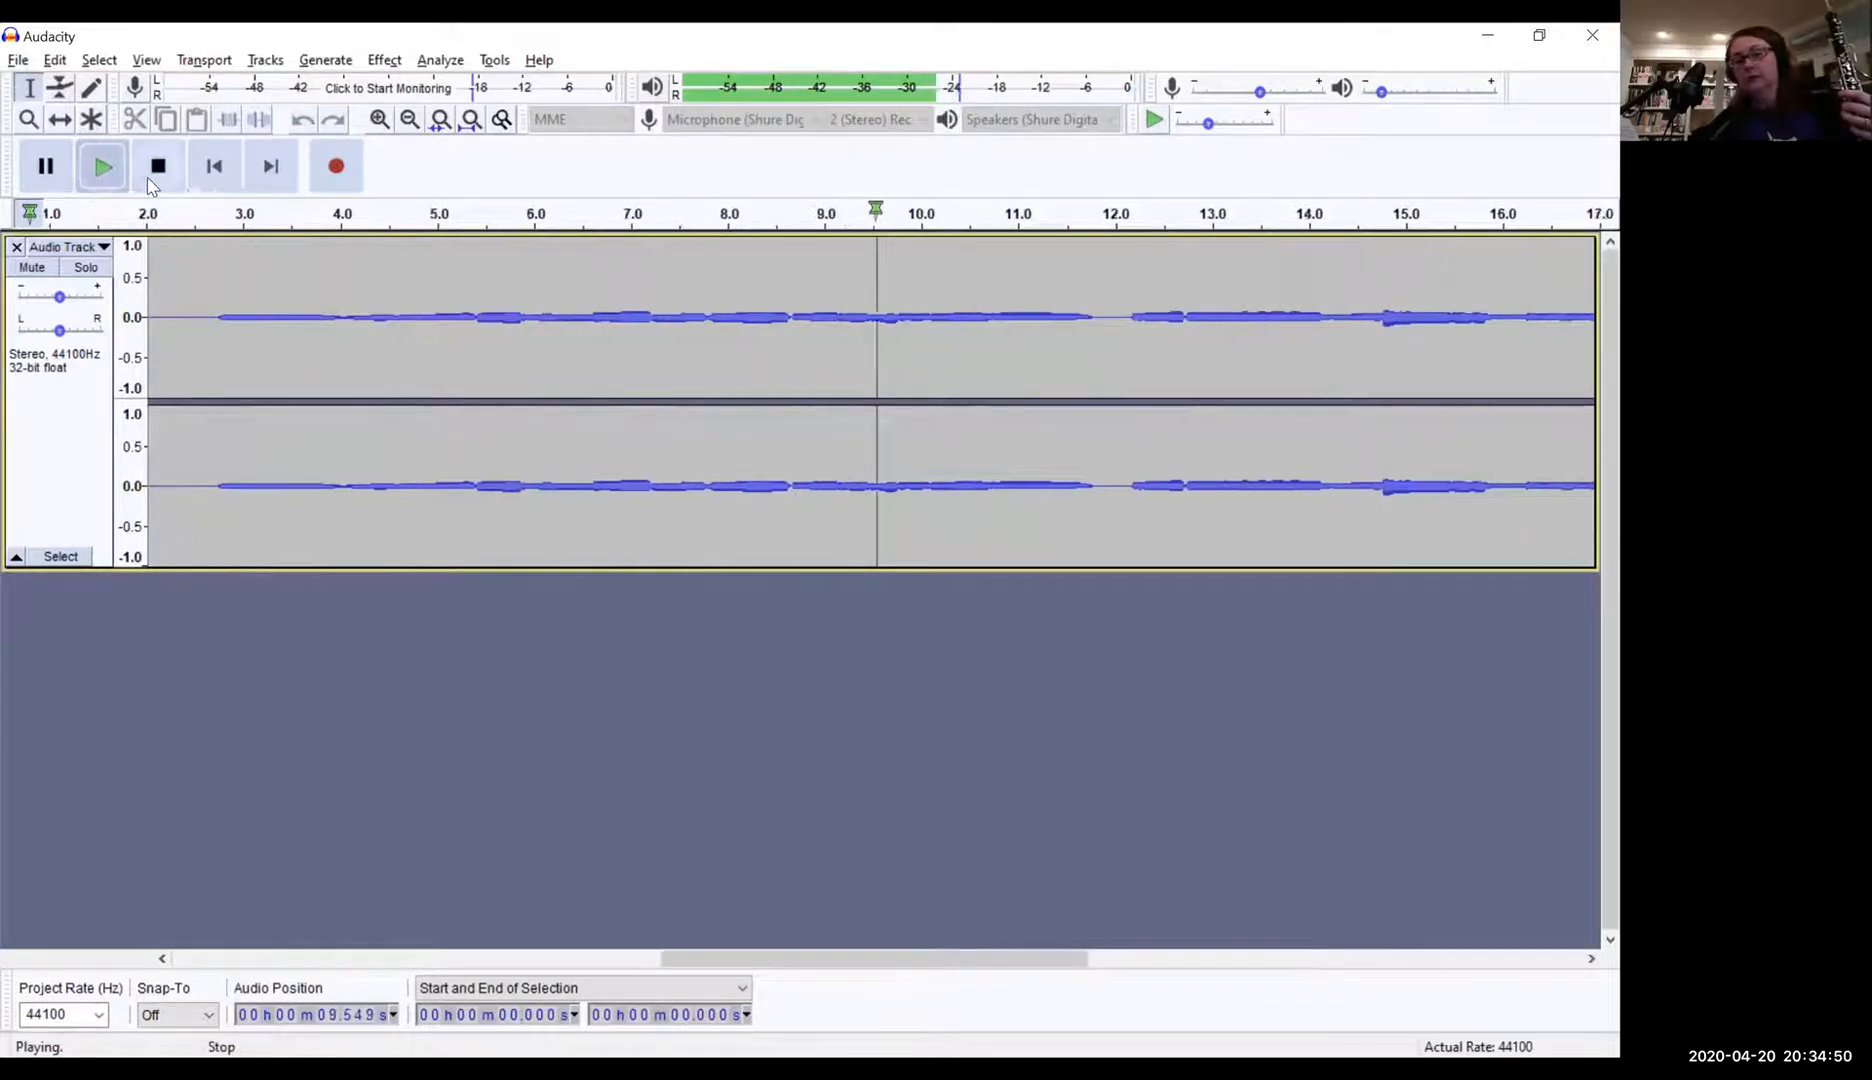
click(150, 182)
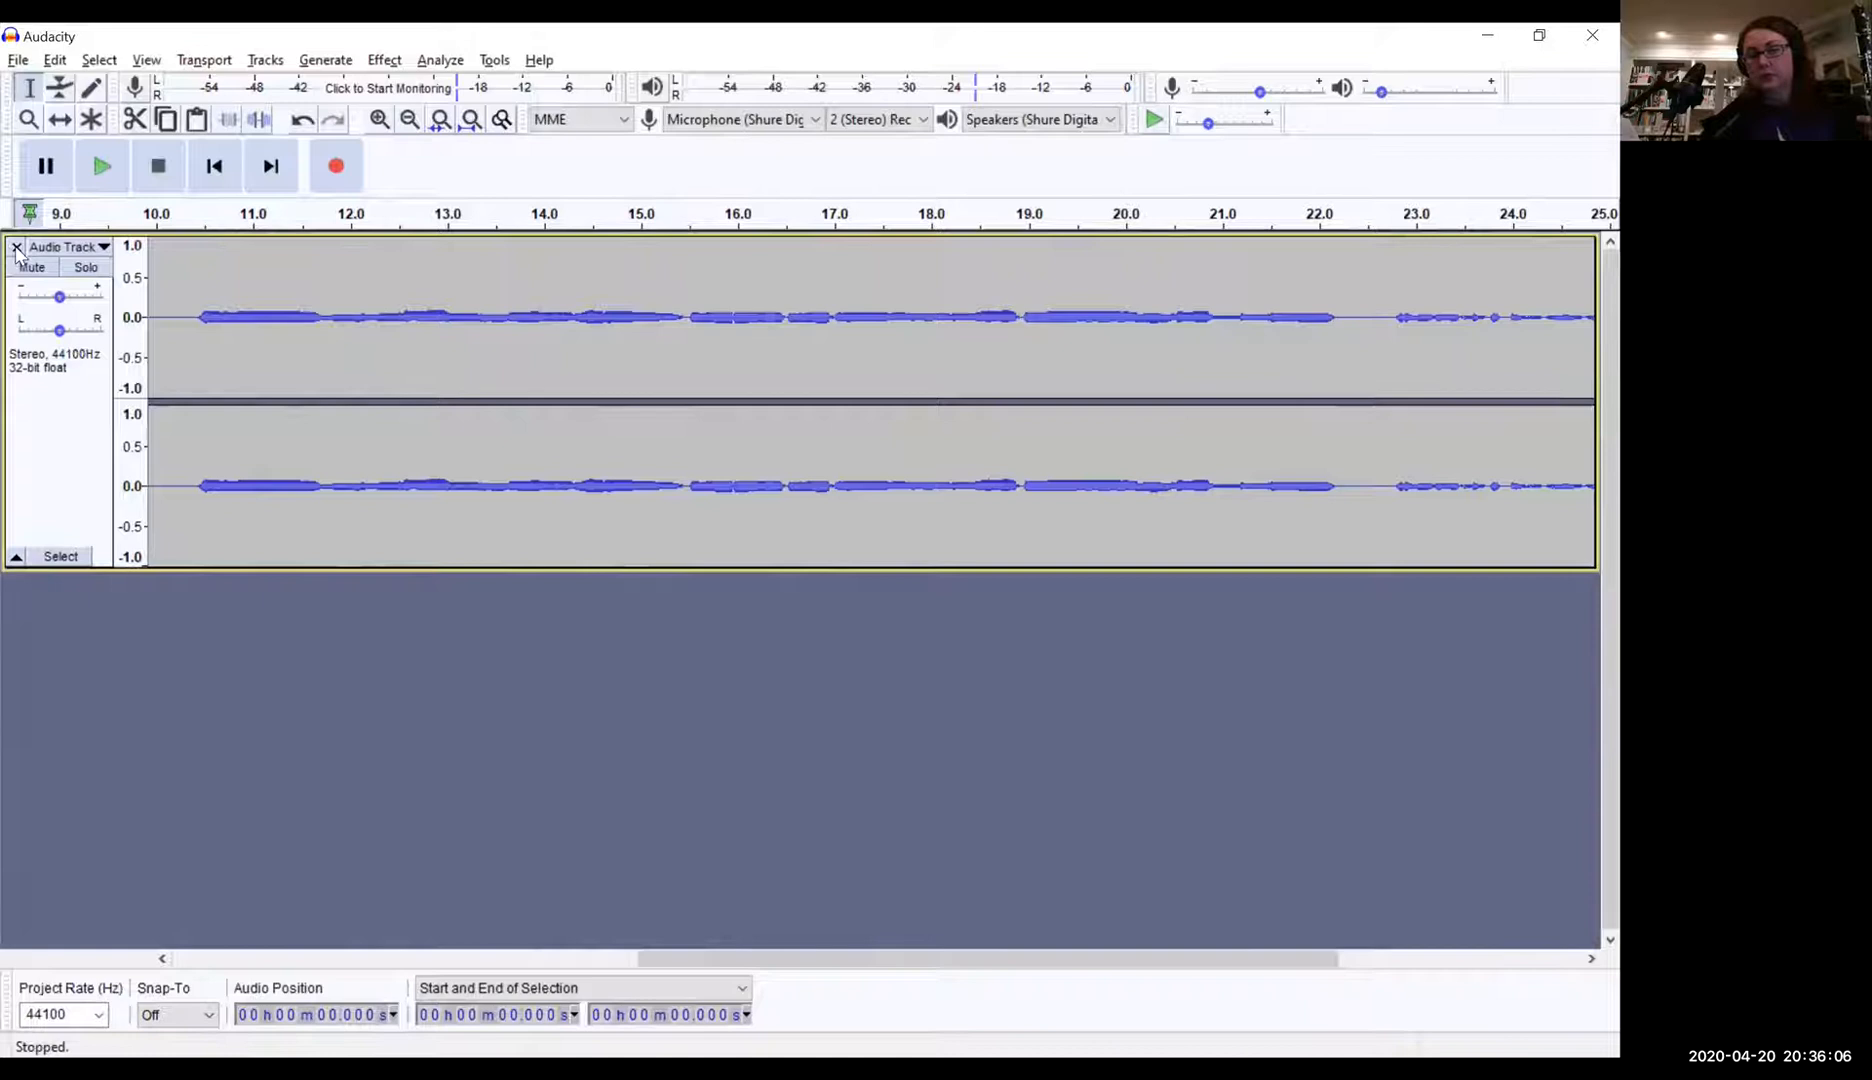
click(15, 248)
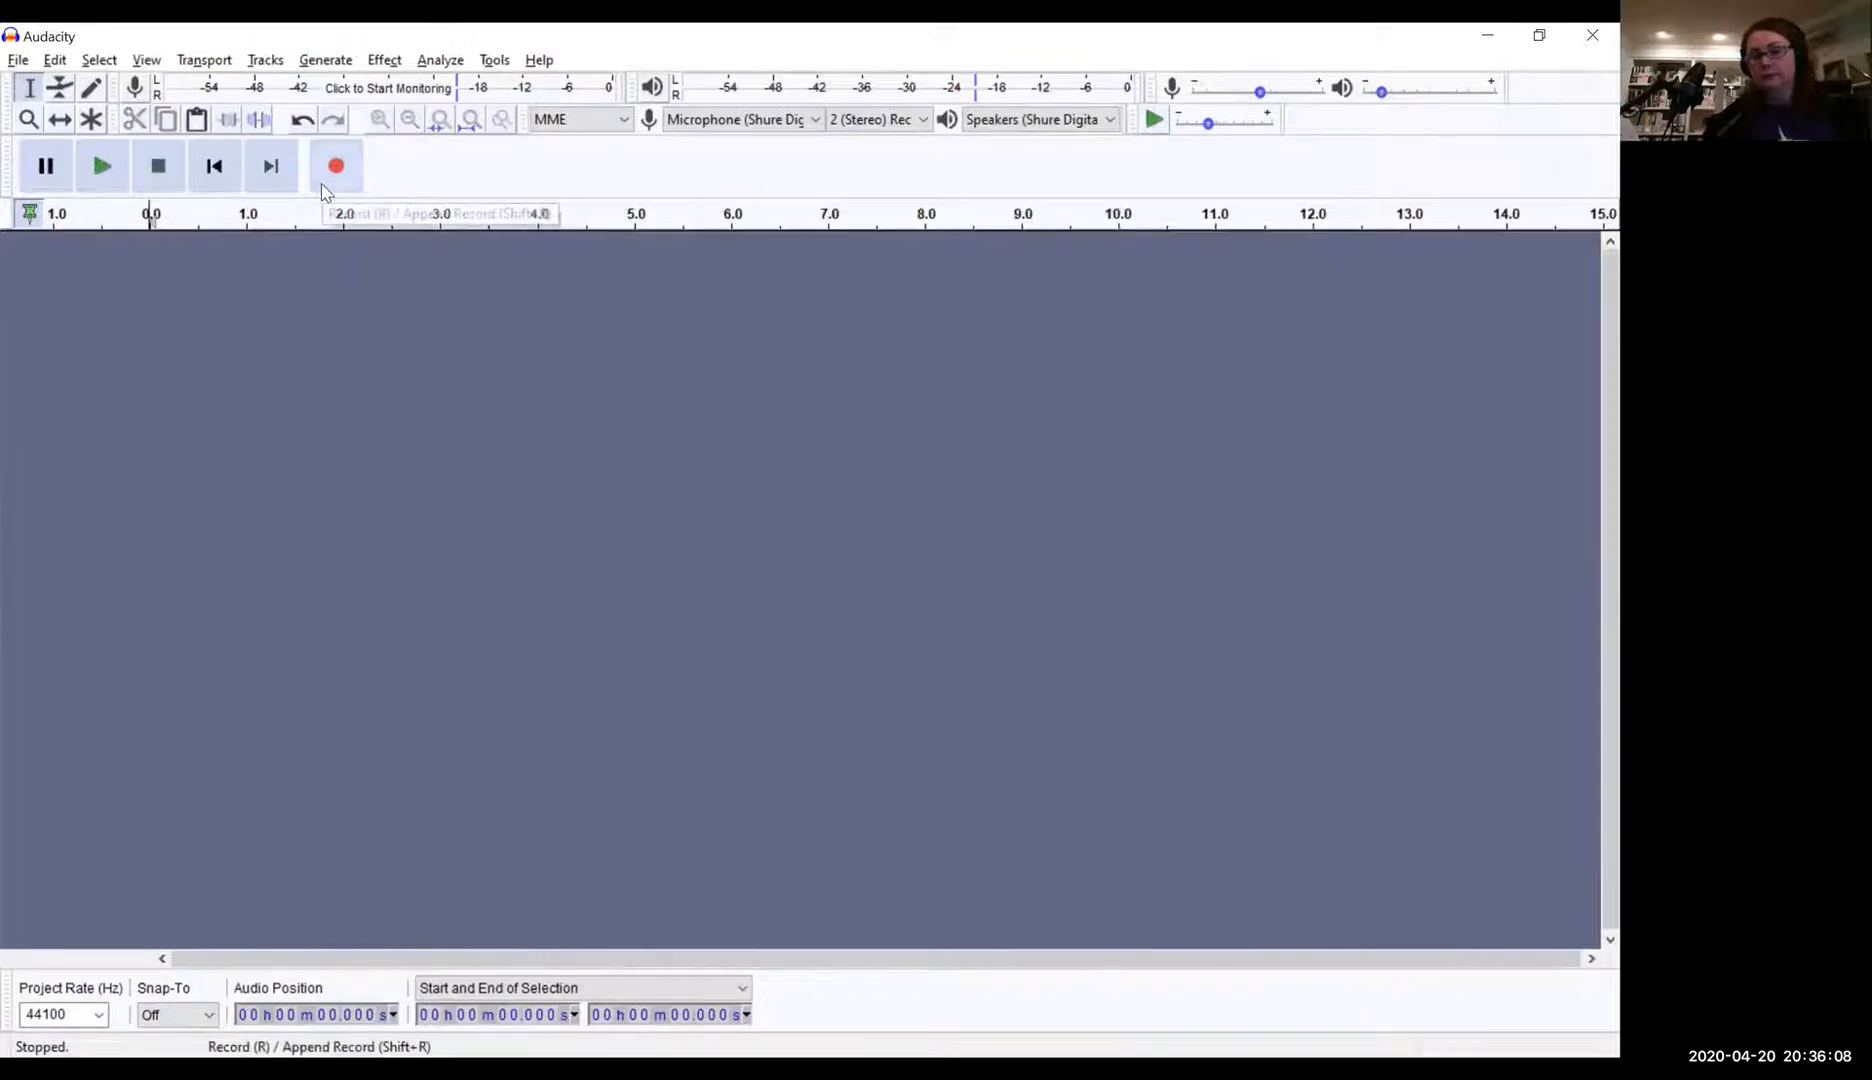
Step: Record a new test take, raising the recording volume to 0.72 while it is running
click(322, 186)
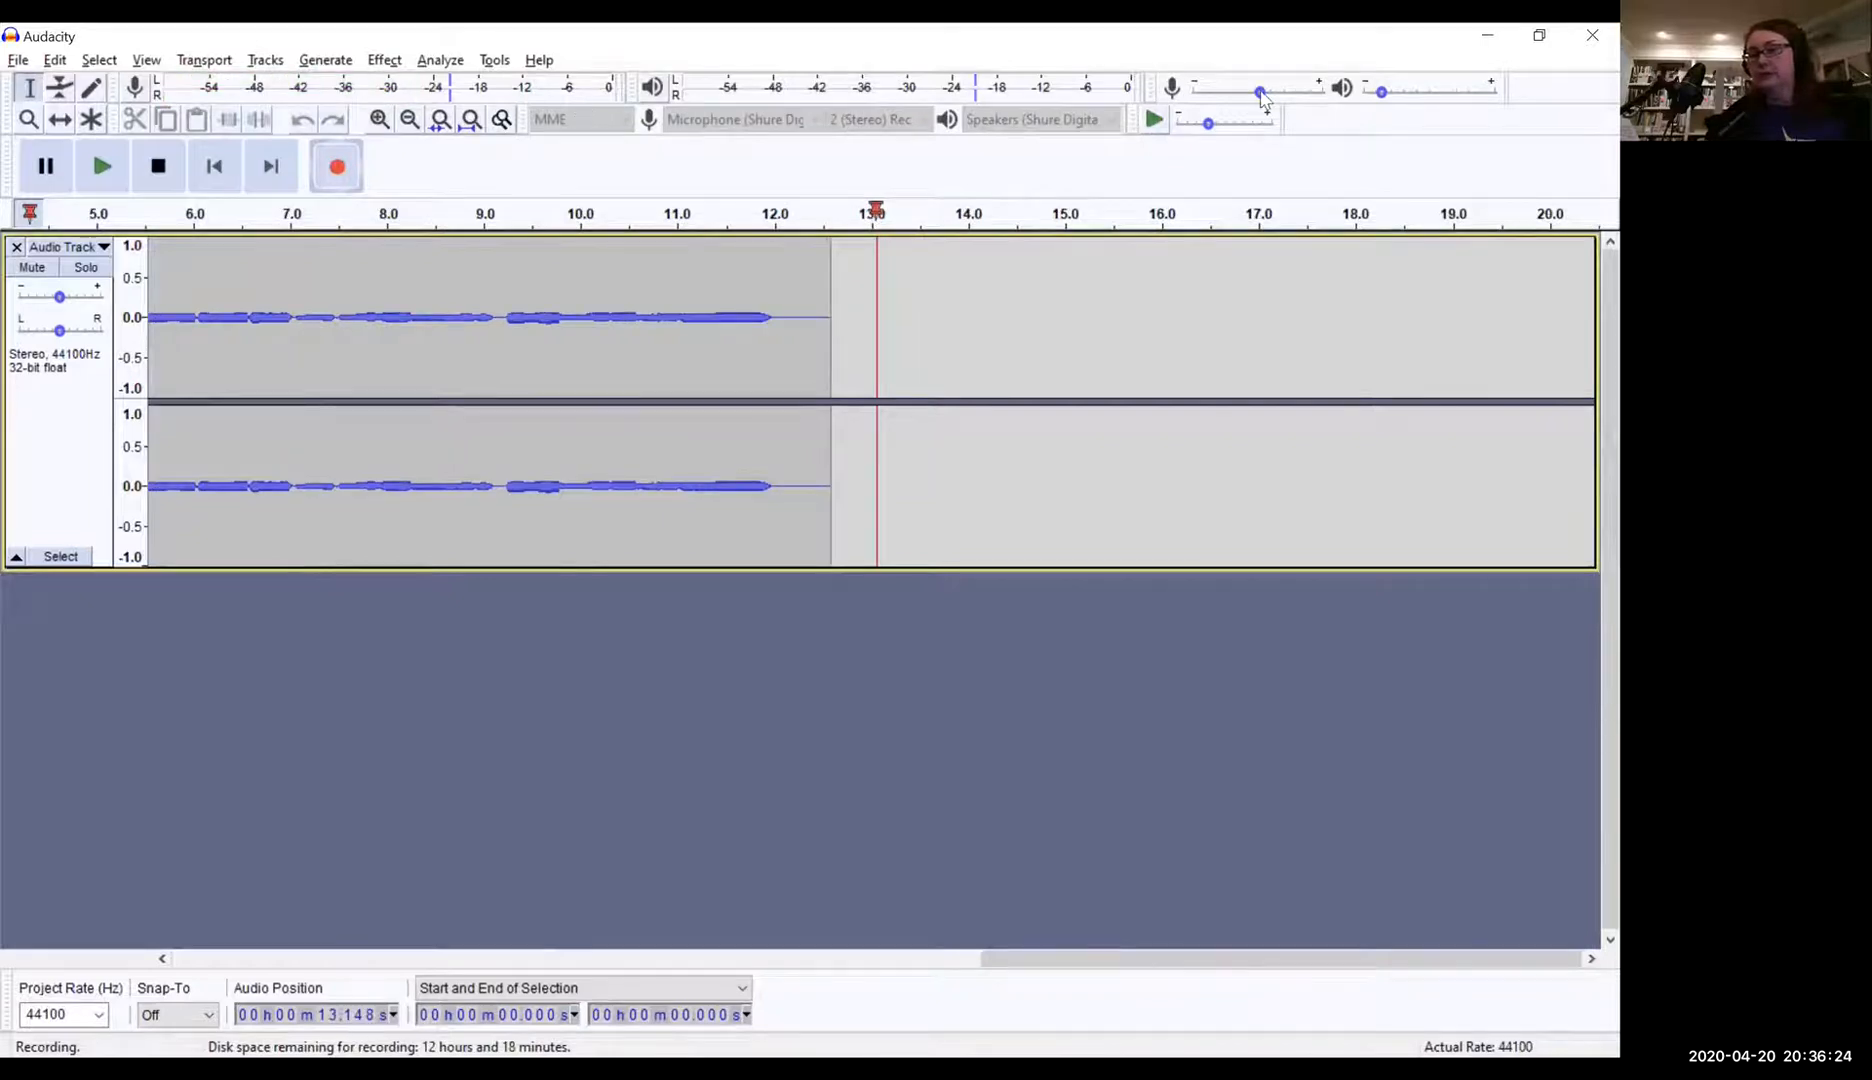
drag(1262, 95, 1290, 96)
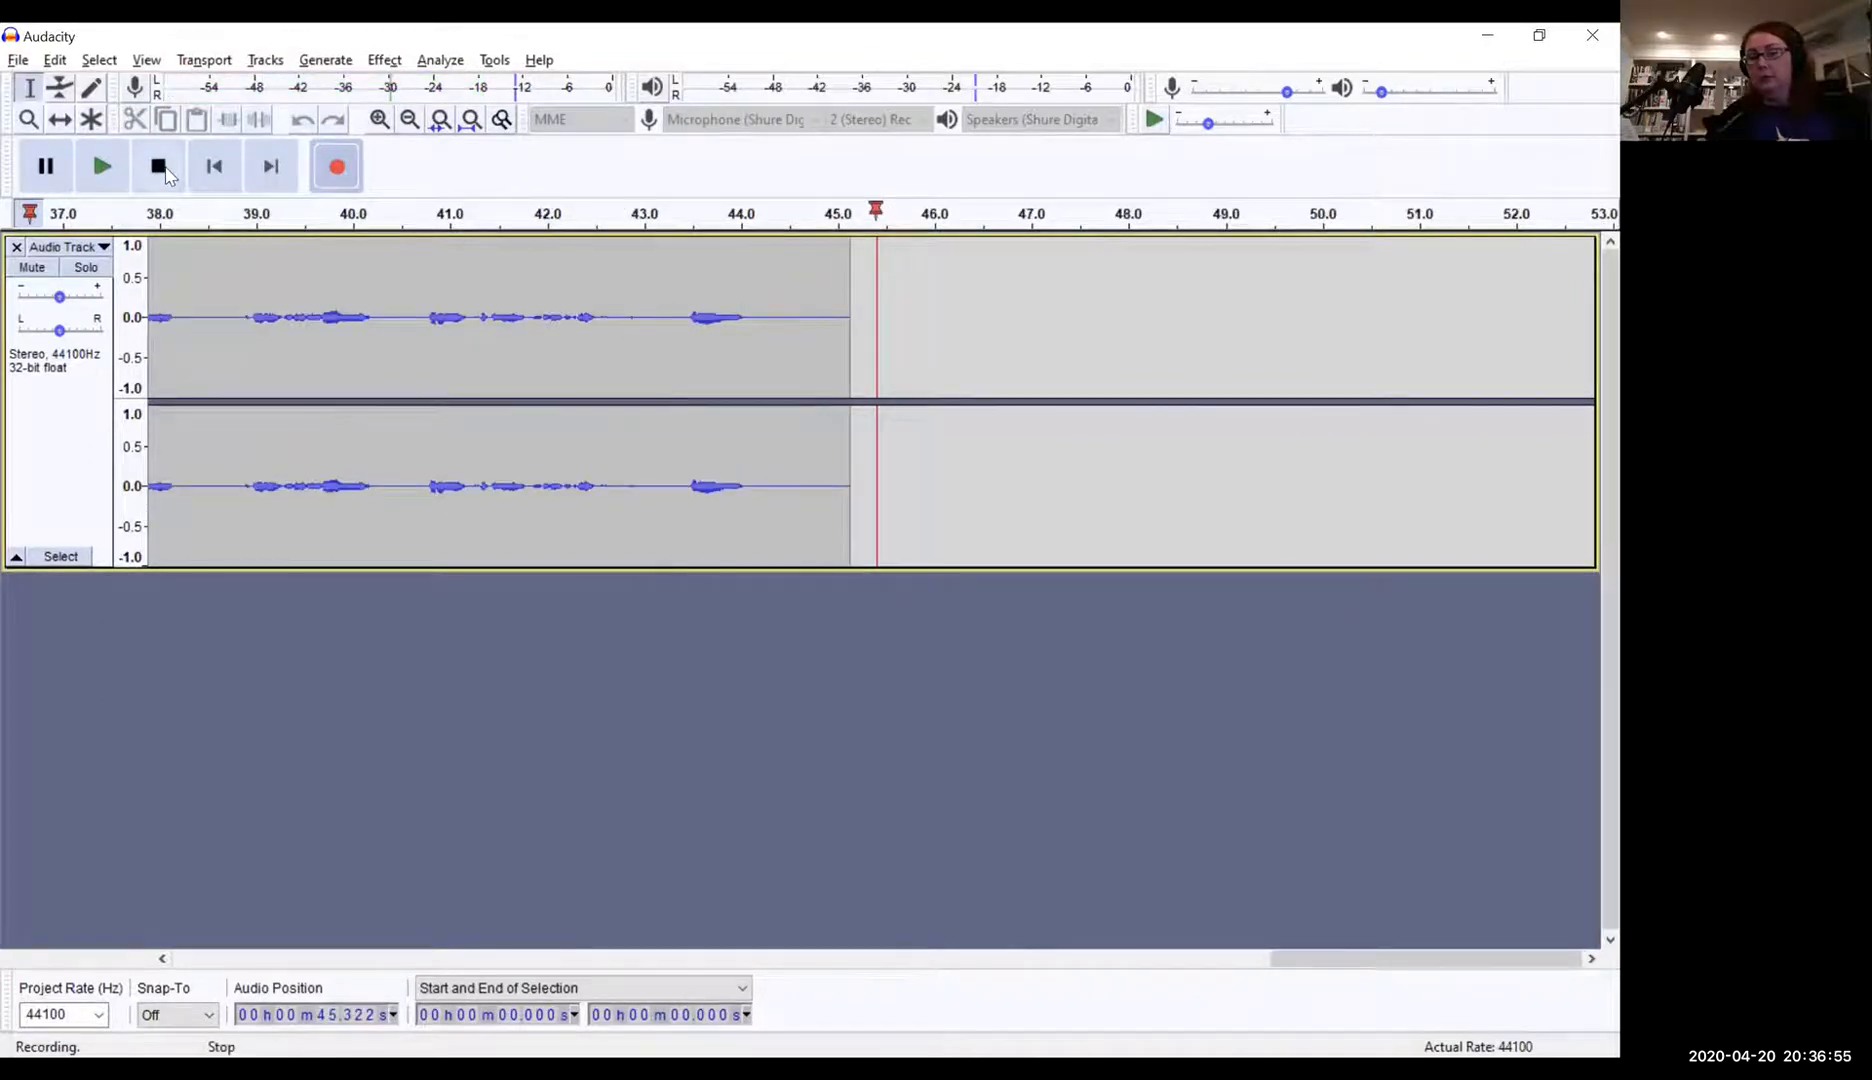
Step: Play back the end of the test take from about 29.8 s, stop it and remove the track
drag(1232, 962, 997, 958)
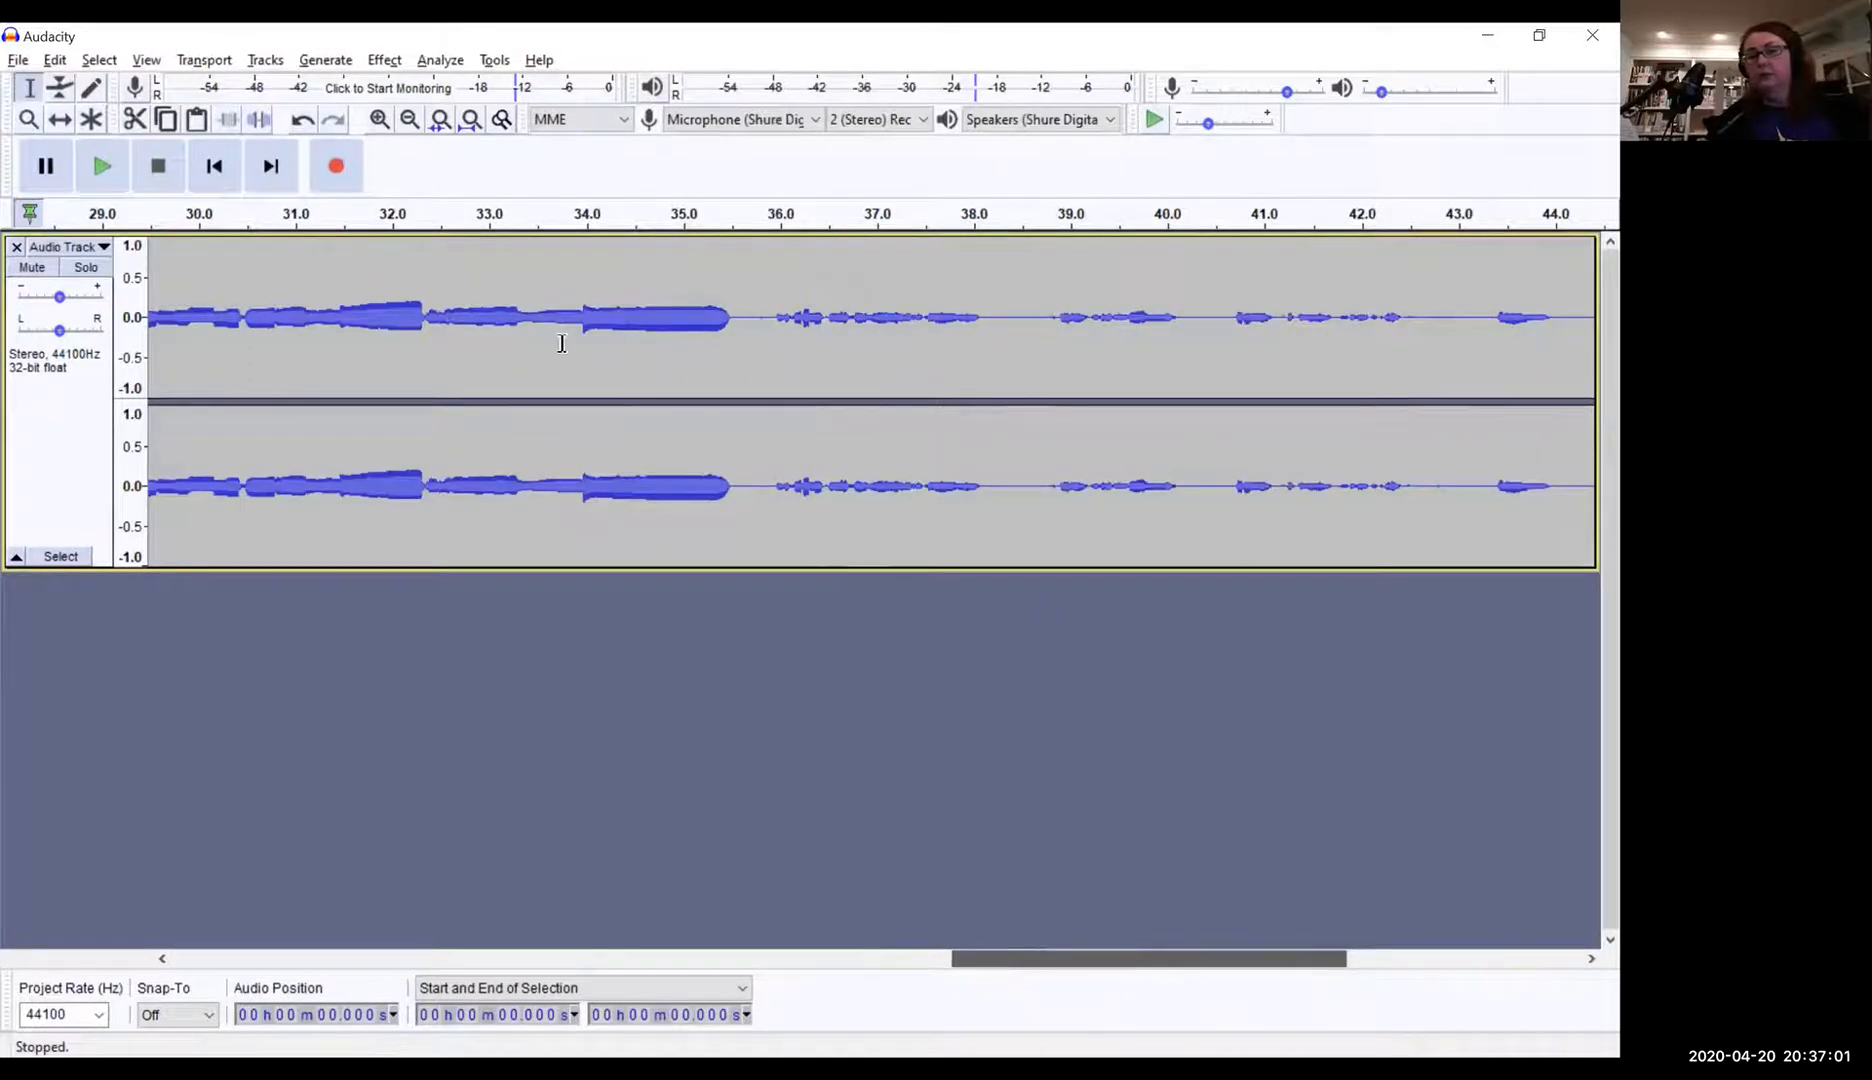
click(178, 272)
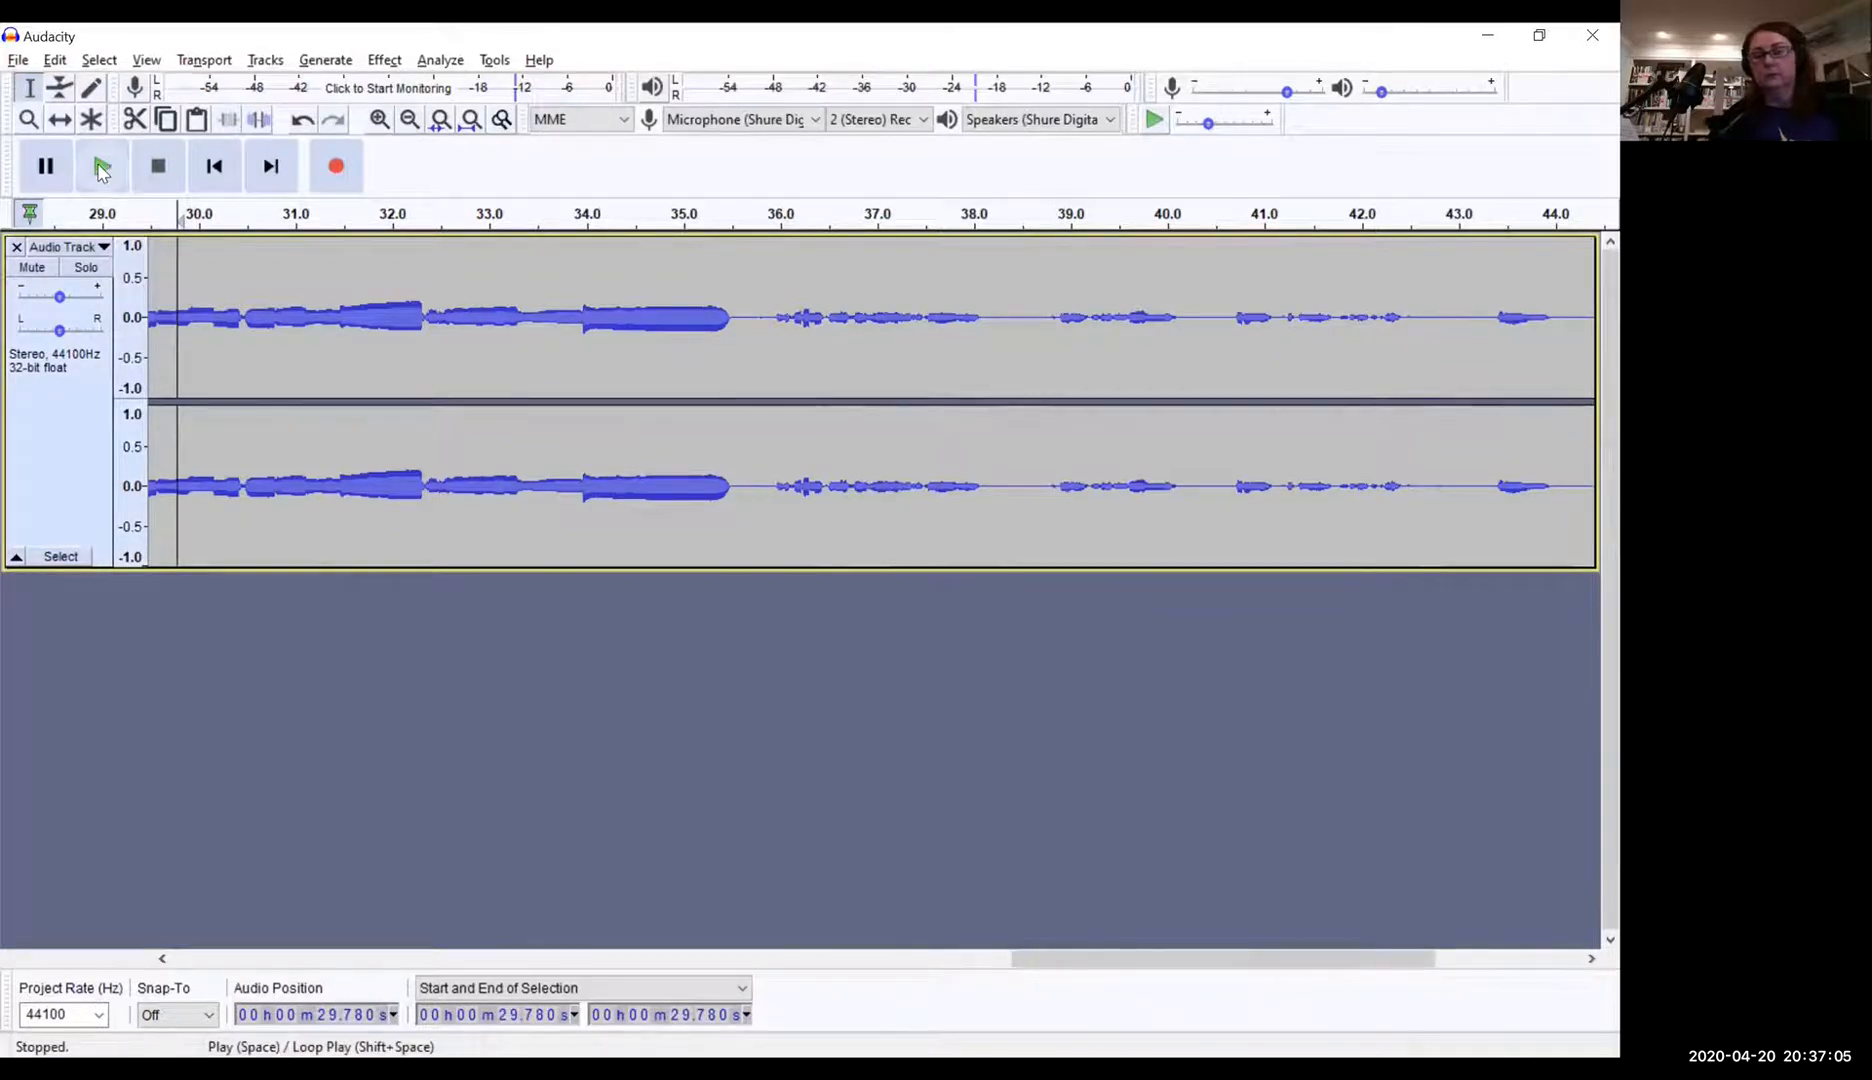
click(102, 170)
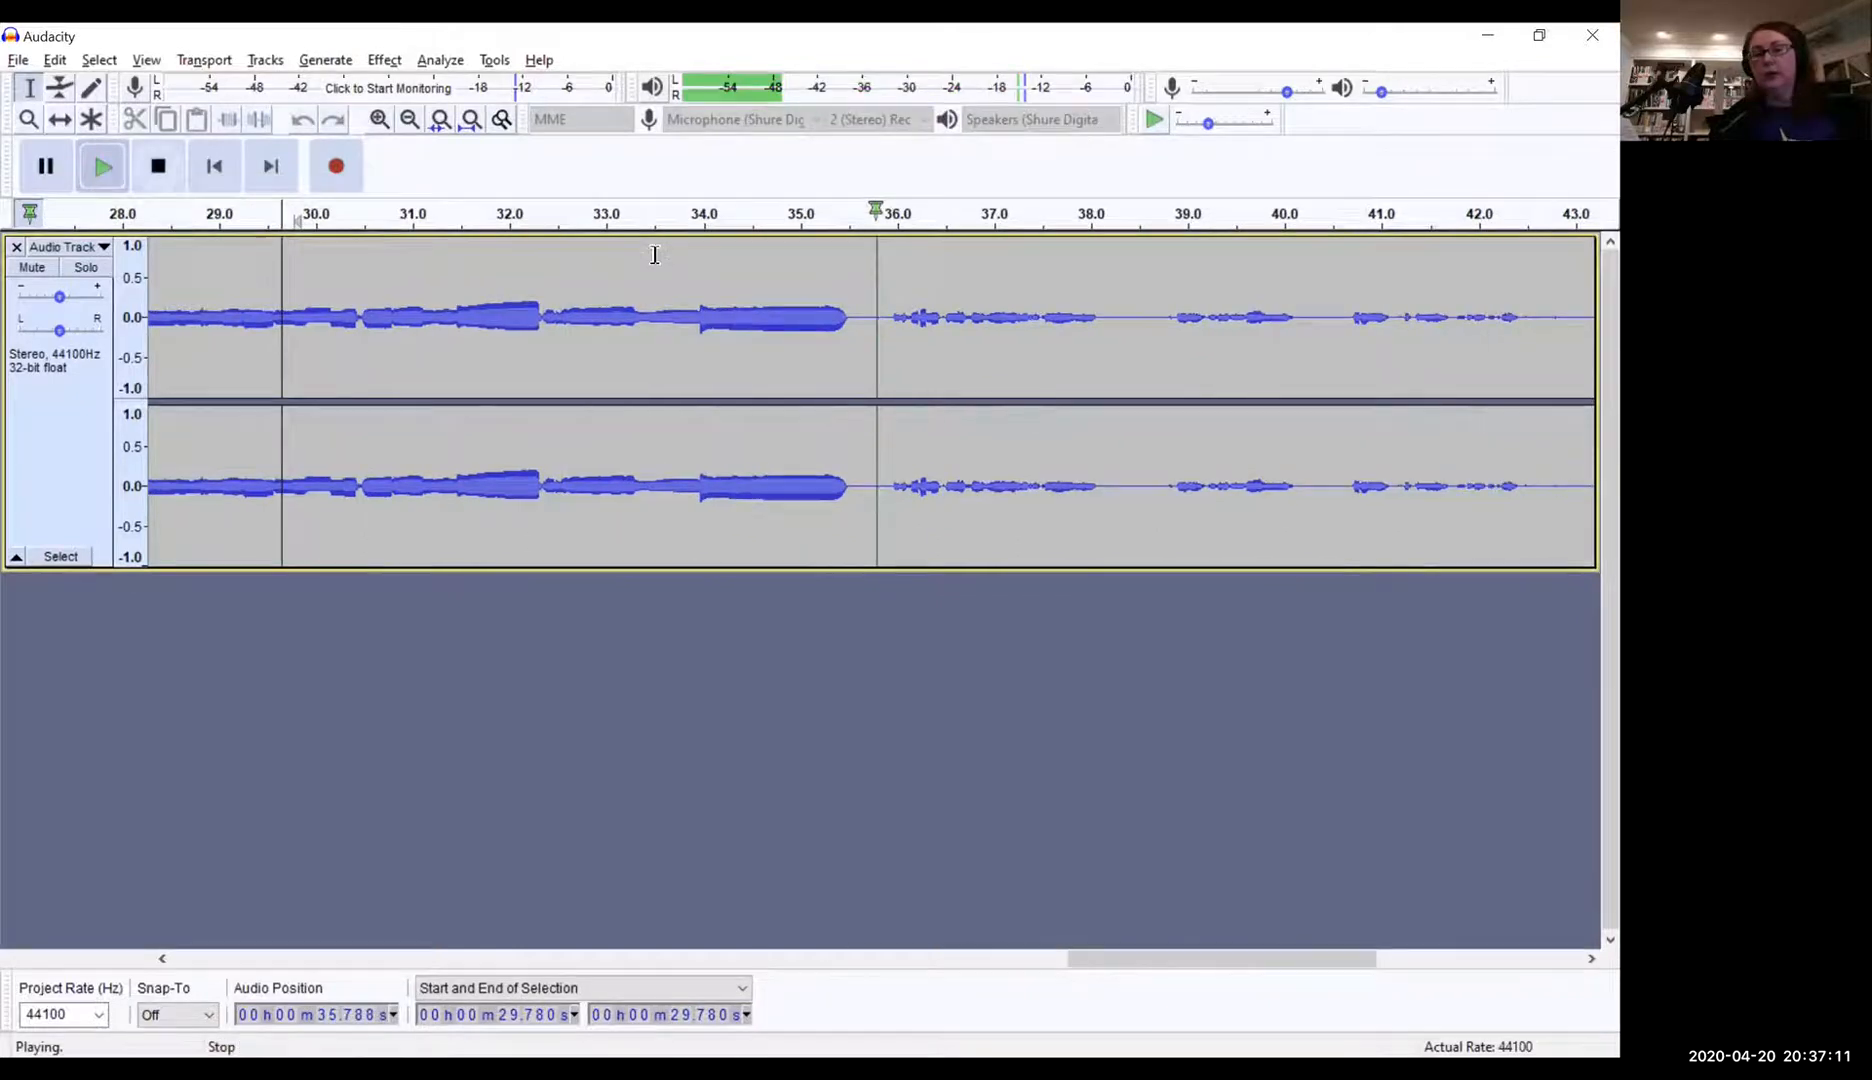
key(space)
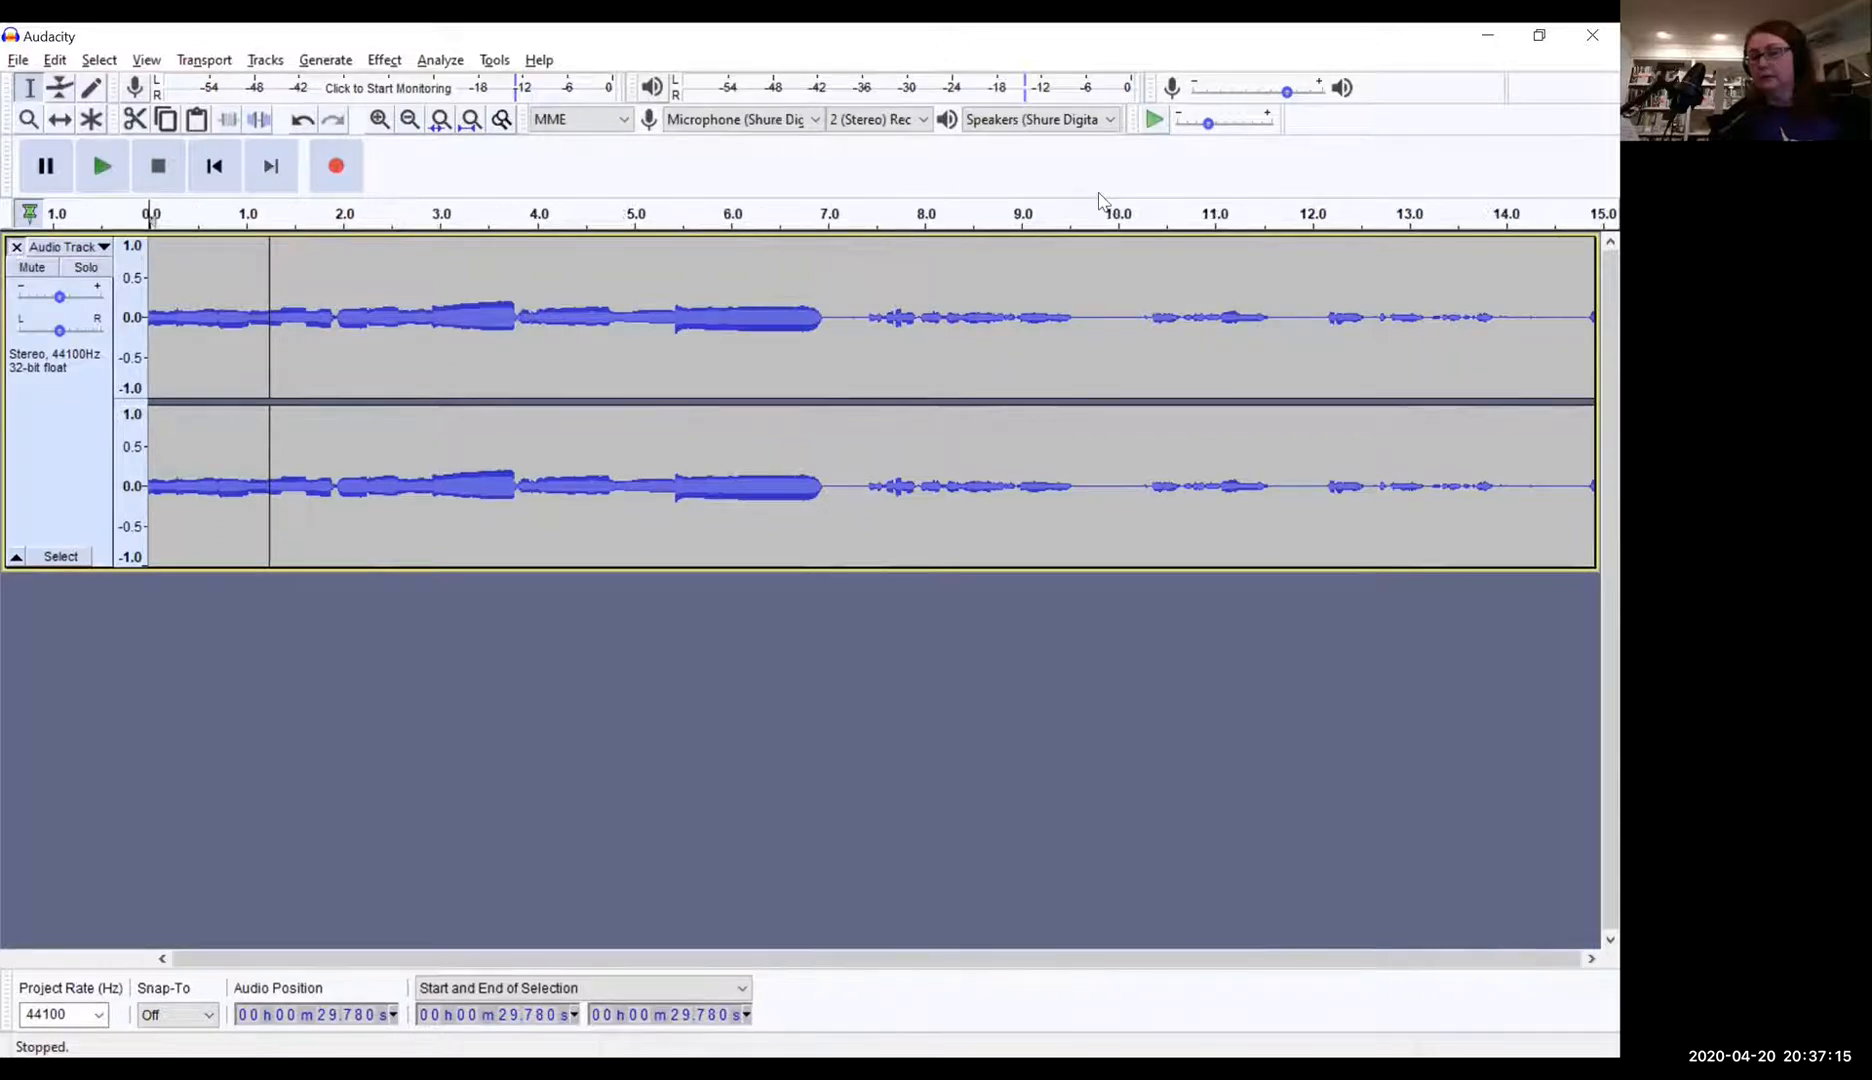
click(15, 247)
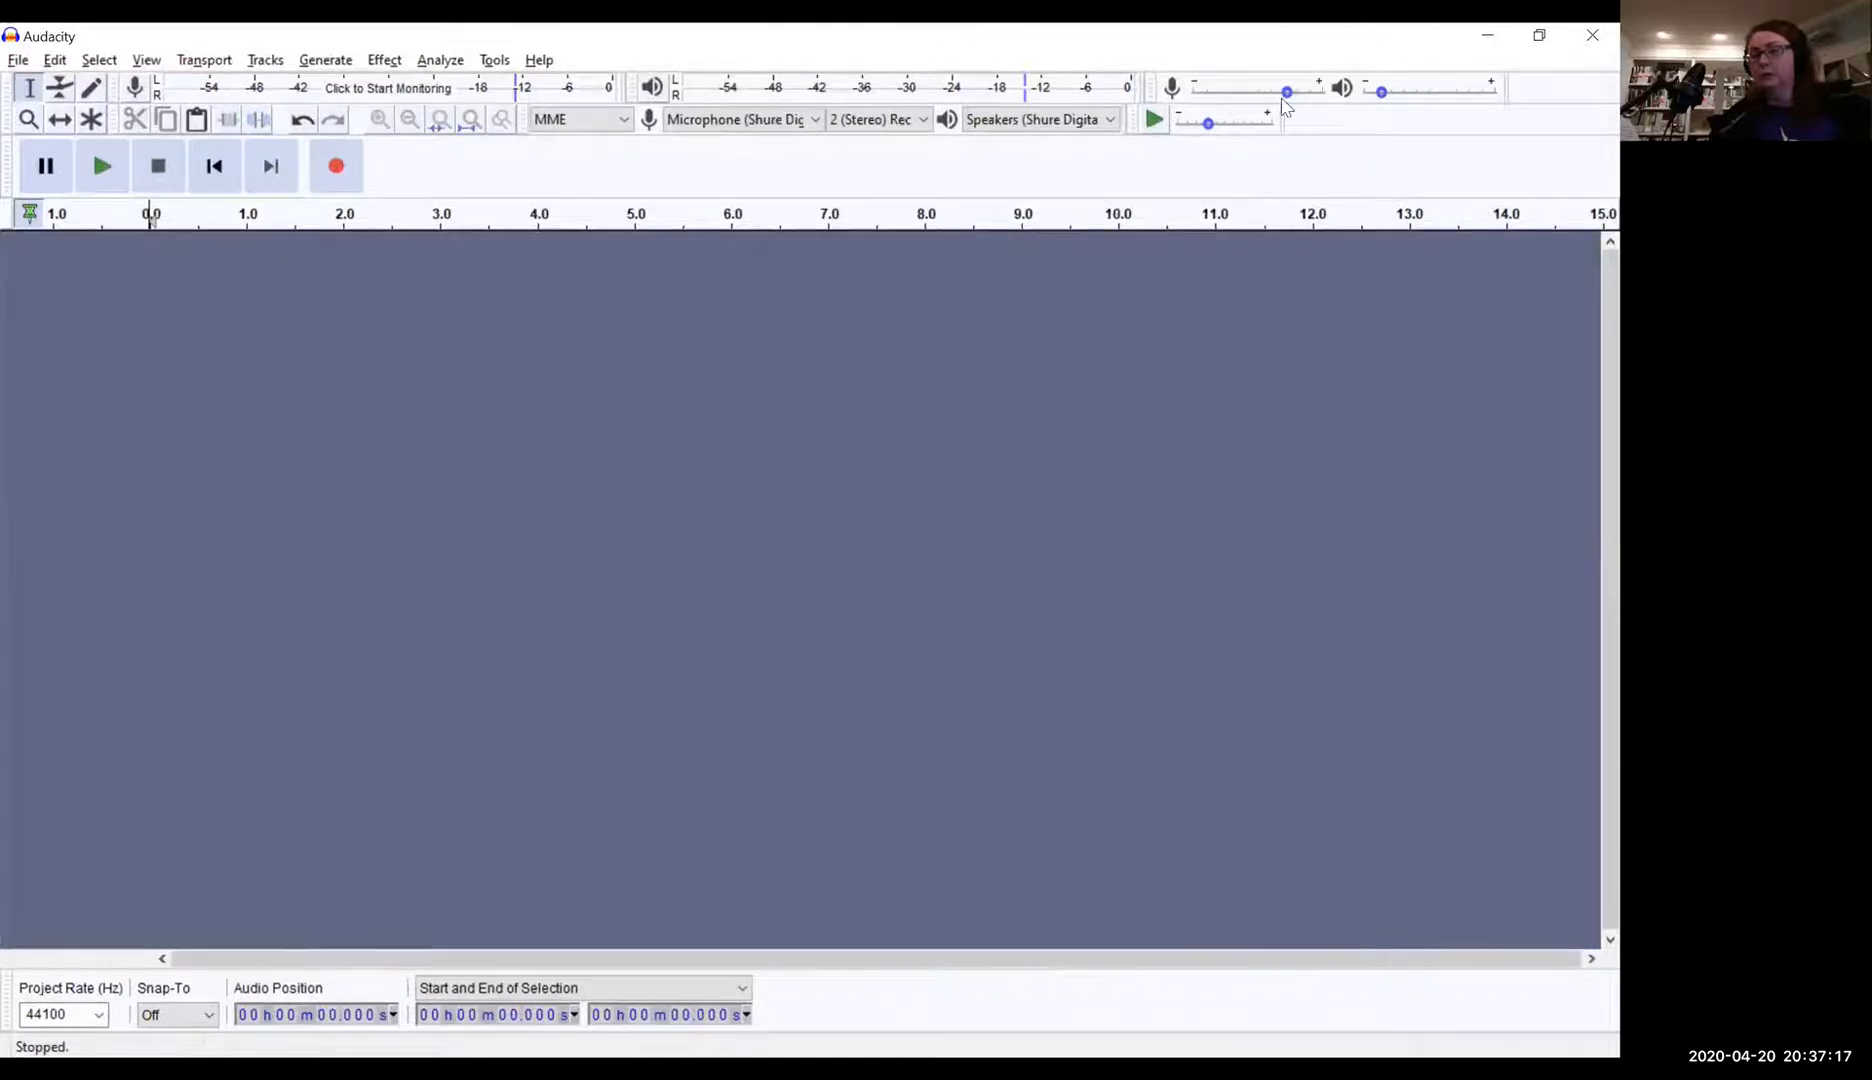
Step: Raise the recording volume slightly above 0.72 and check the level by recording and playing back a test take
mouse_move(1288, 99)
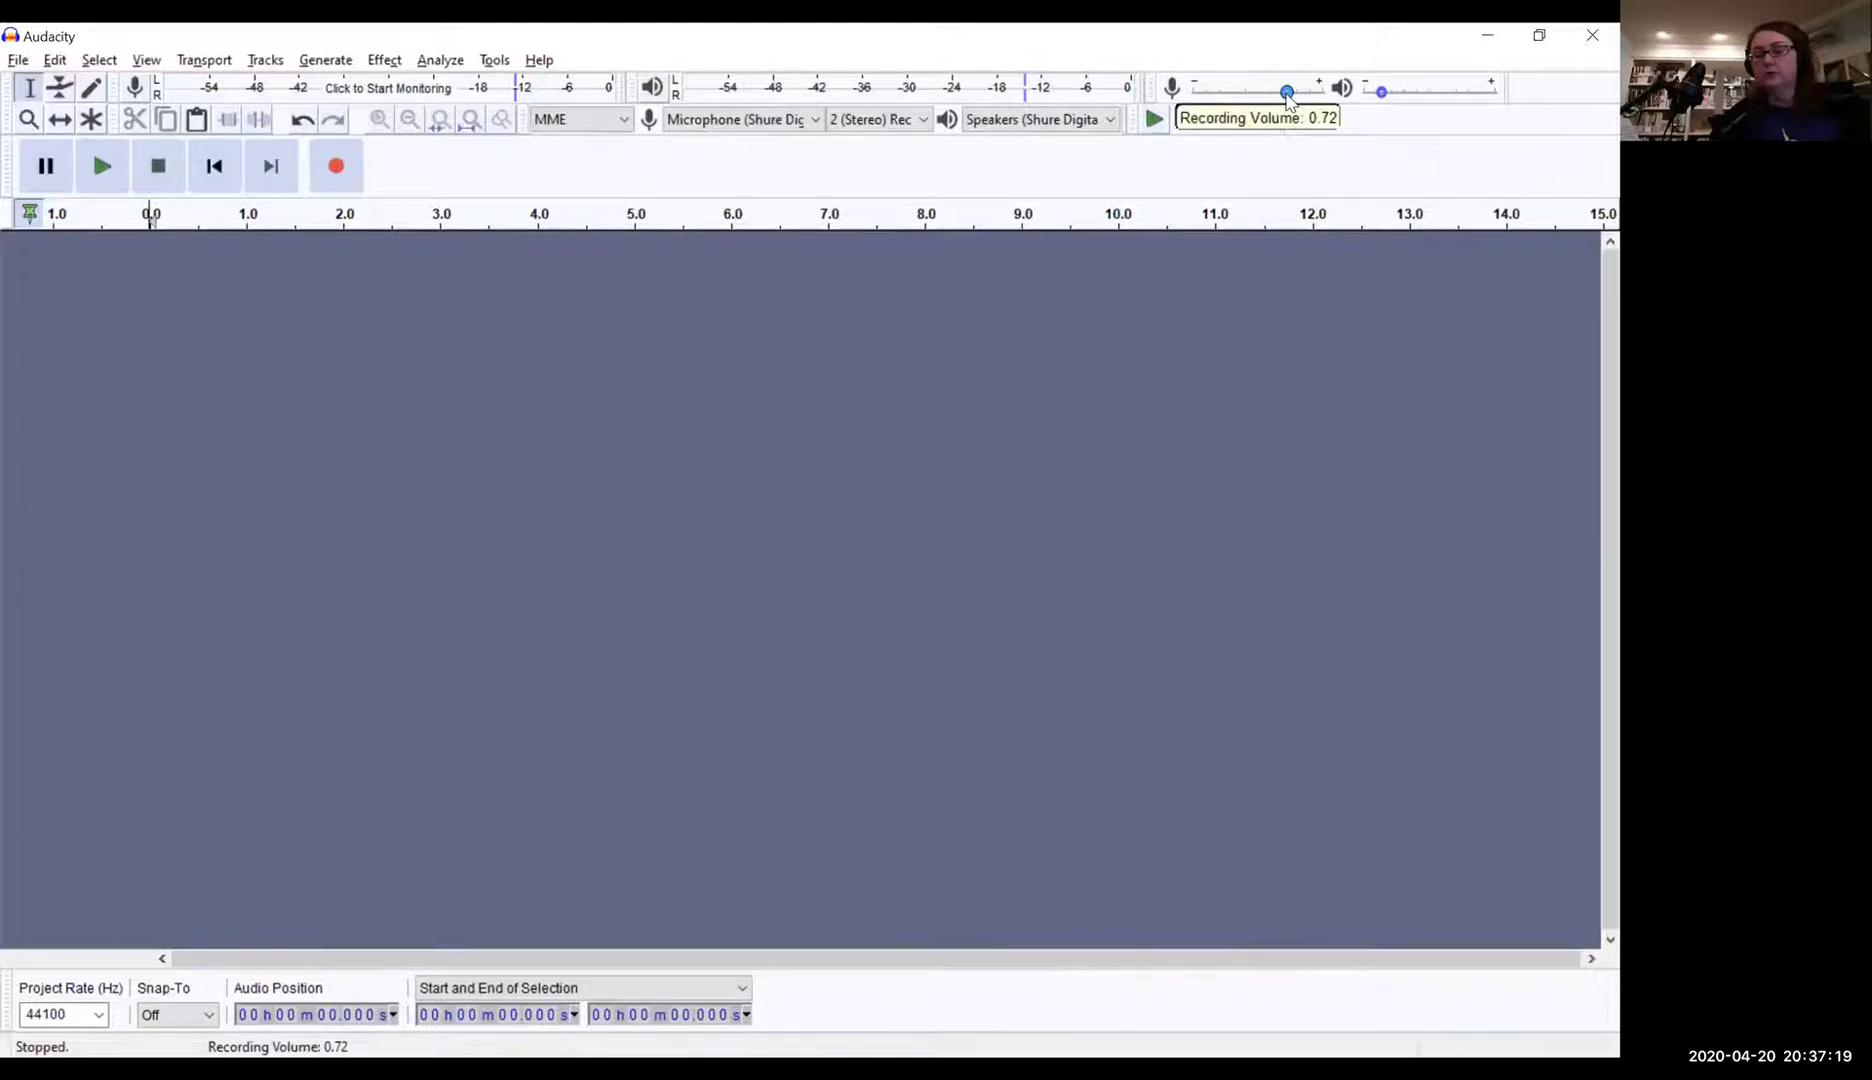
drag(1287, 96, 1298, 96)
click(337, 168)
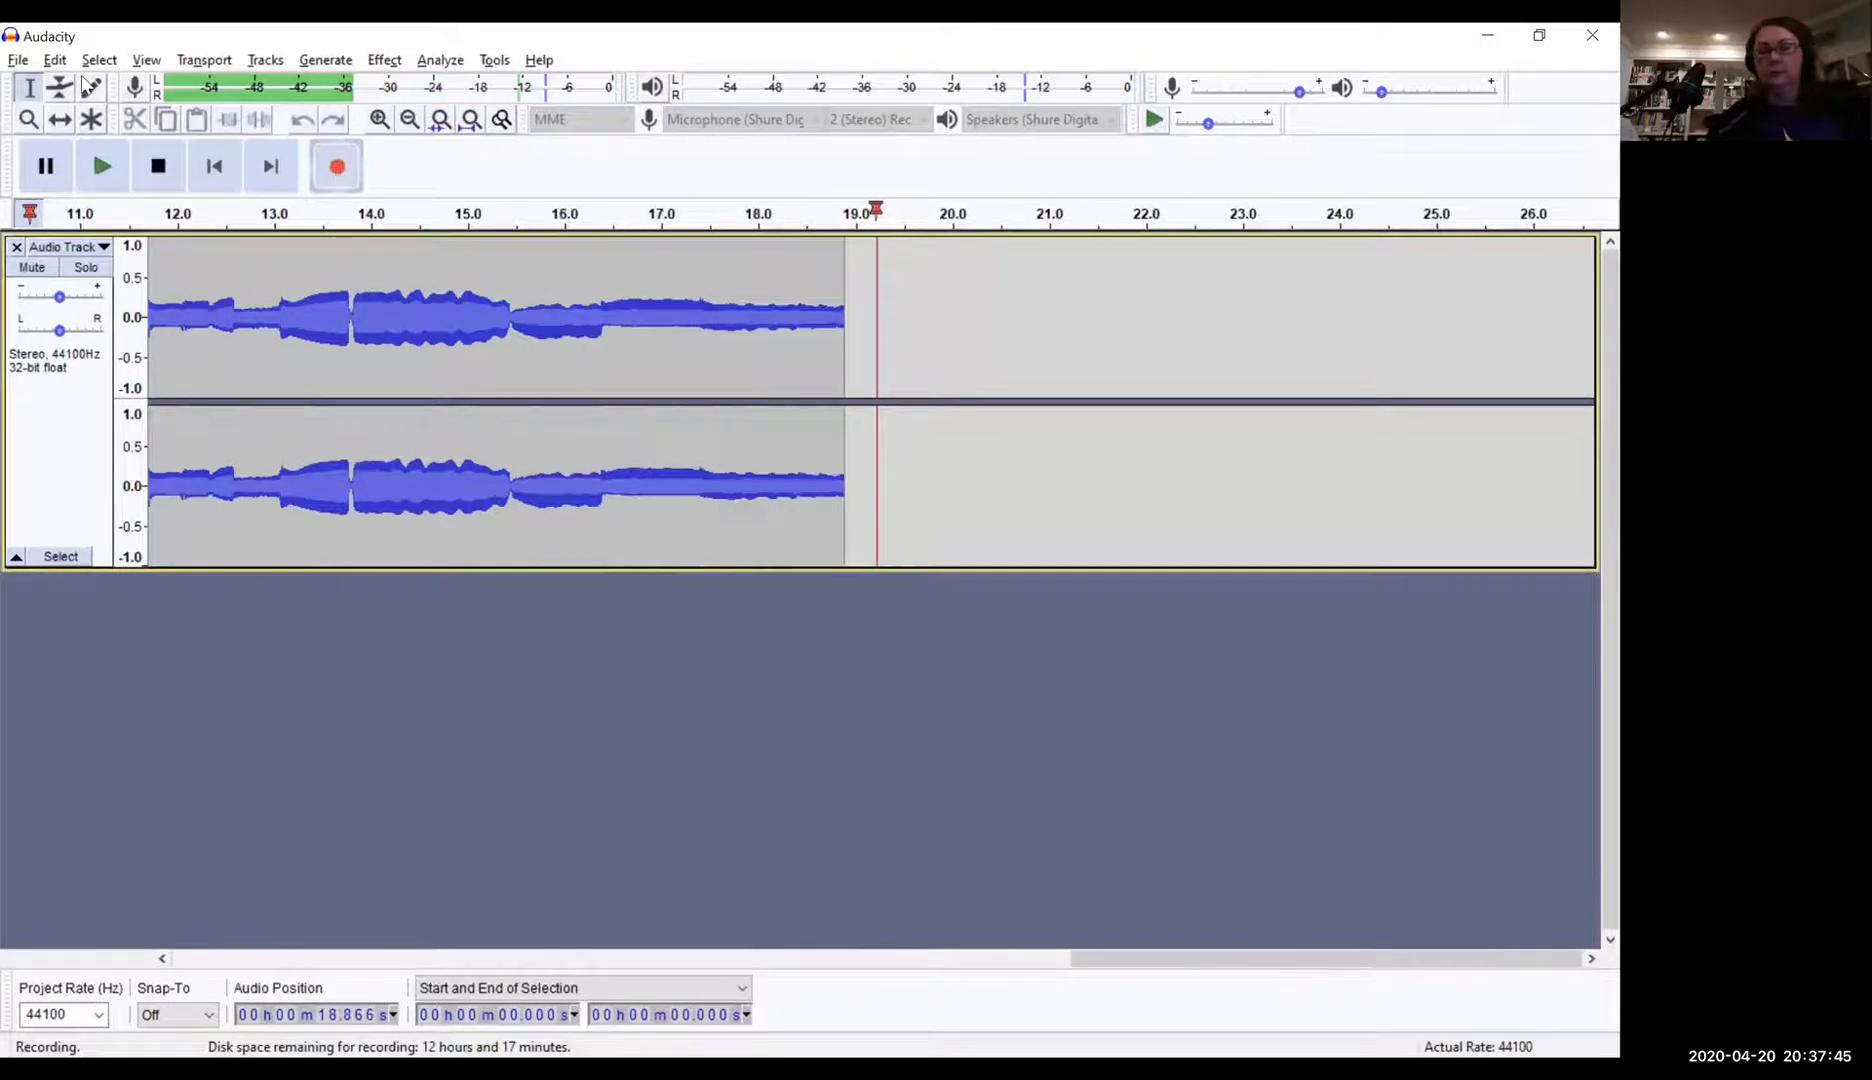
click(157, 168)
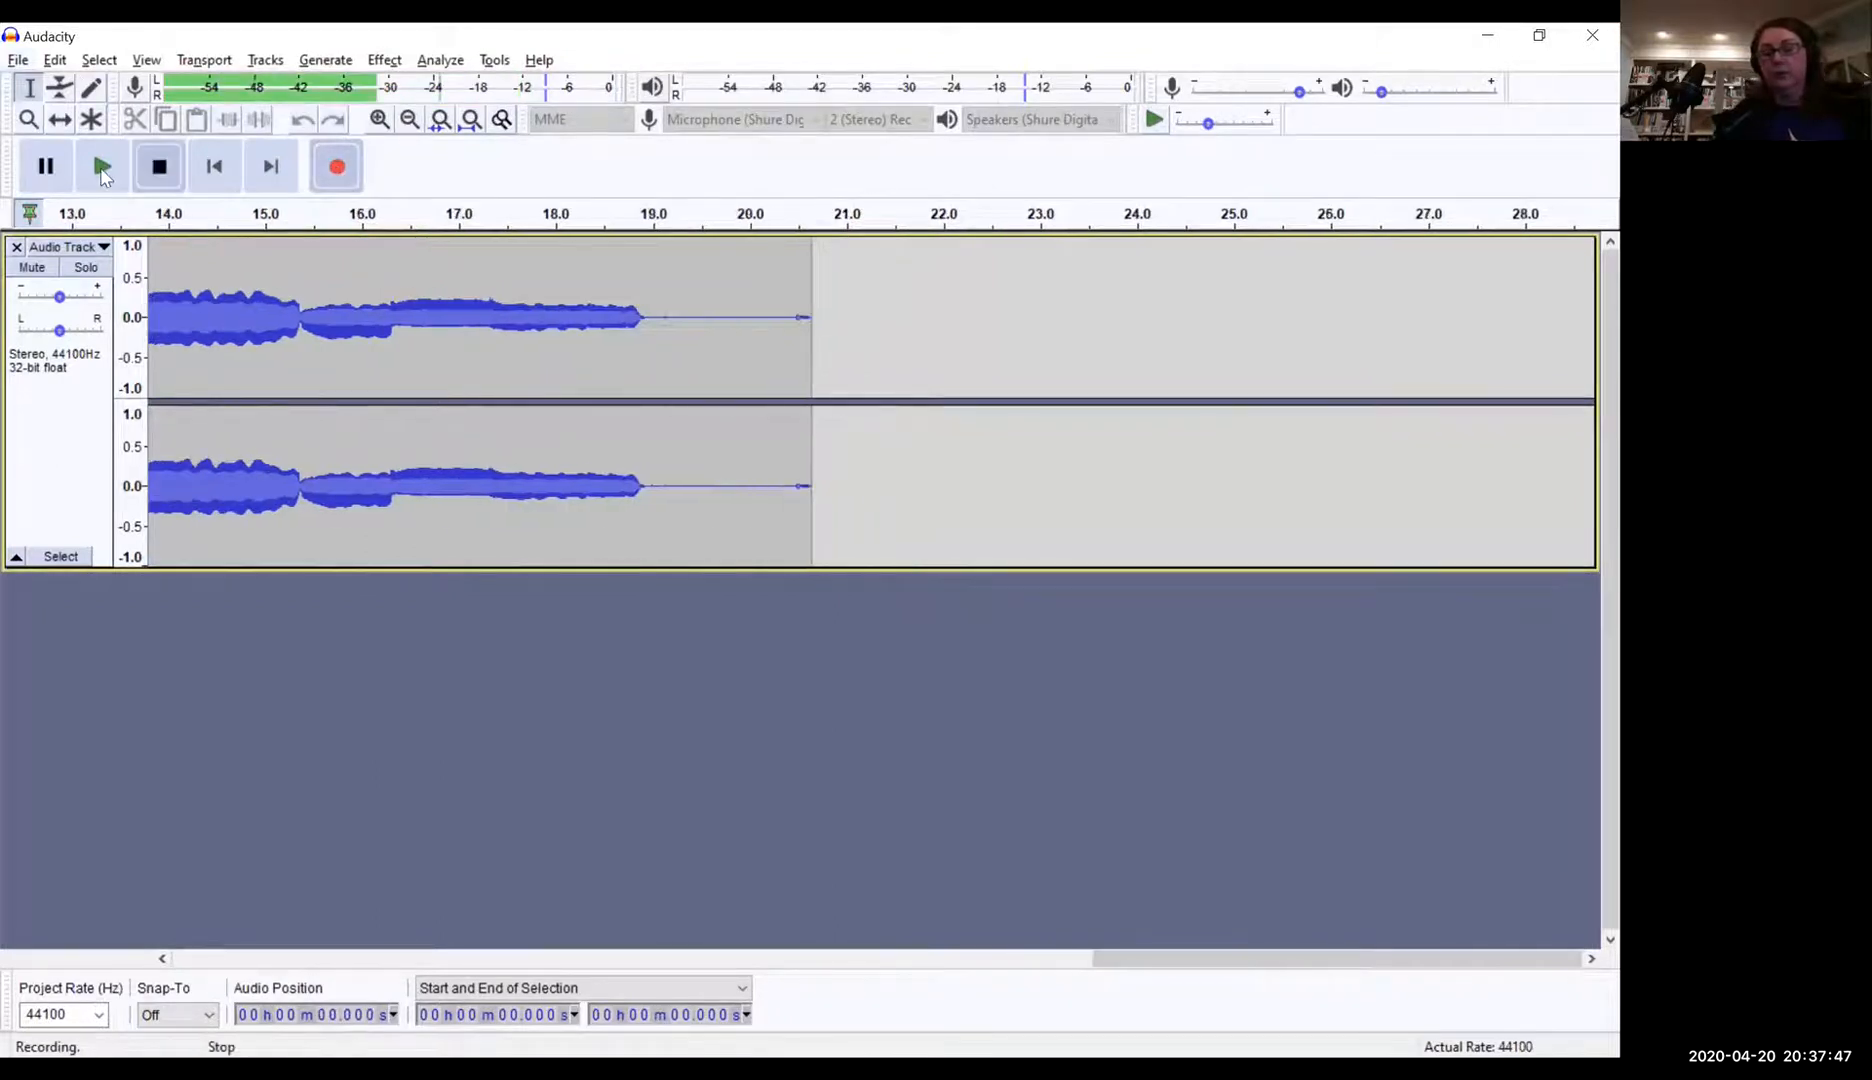
click(103, 168)
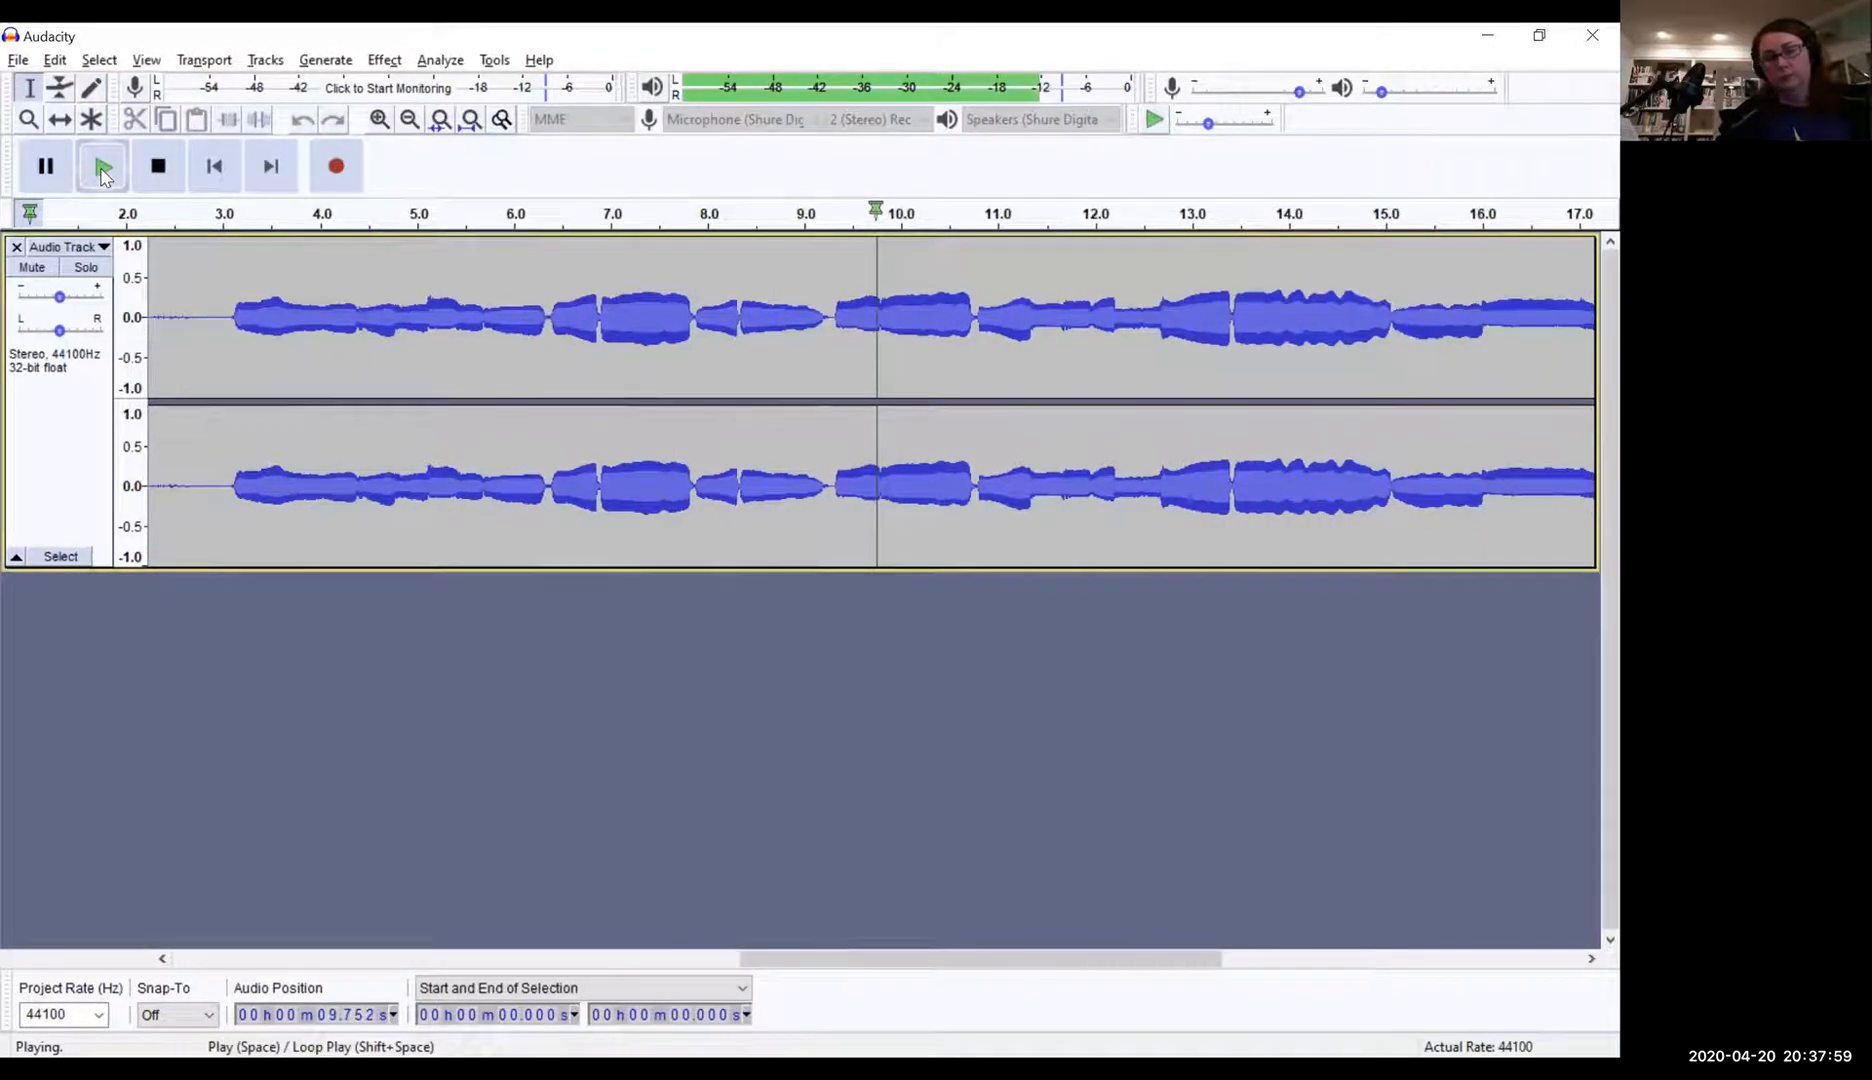
click(160, 168)
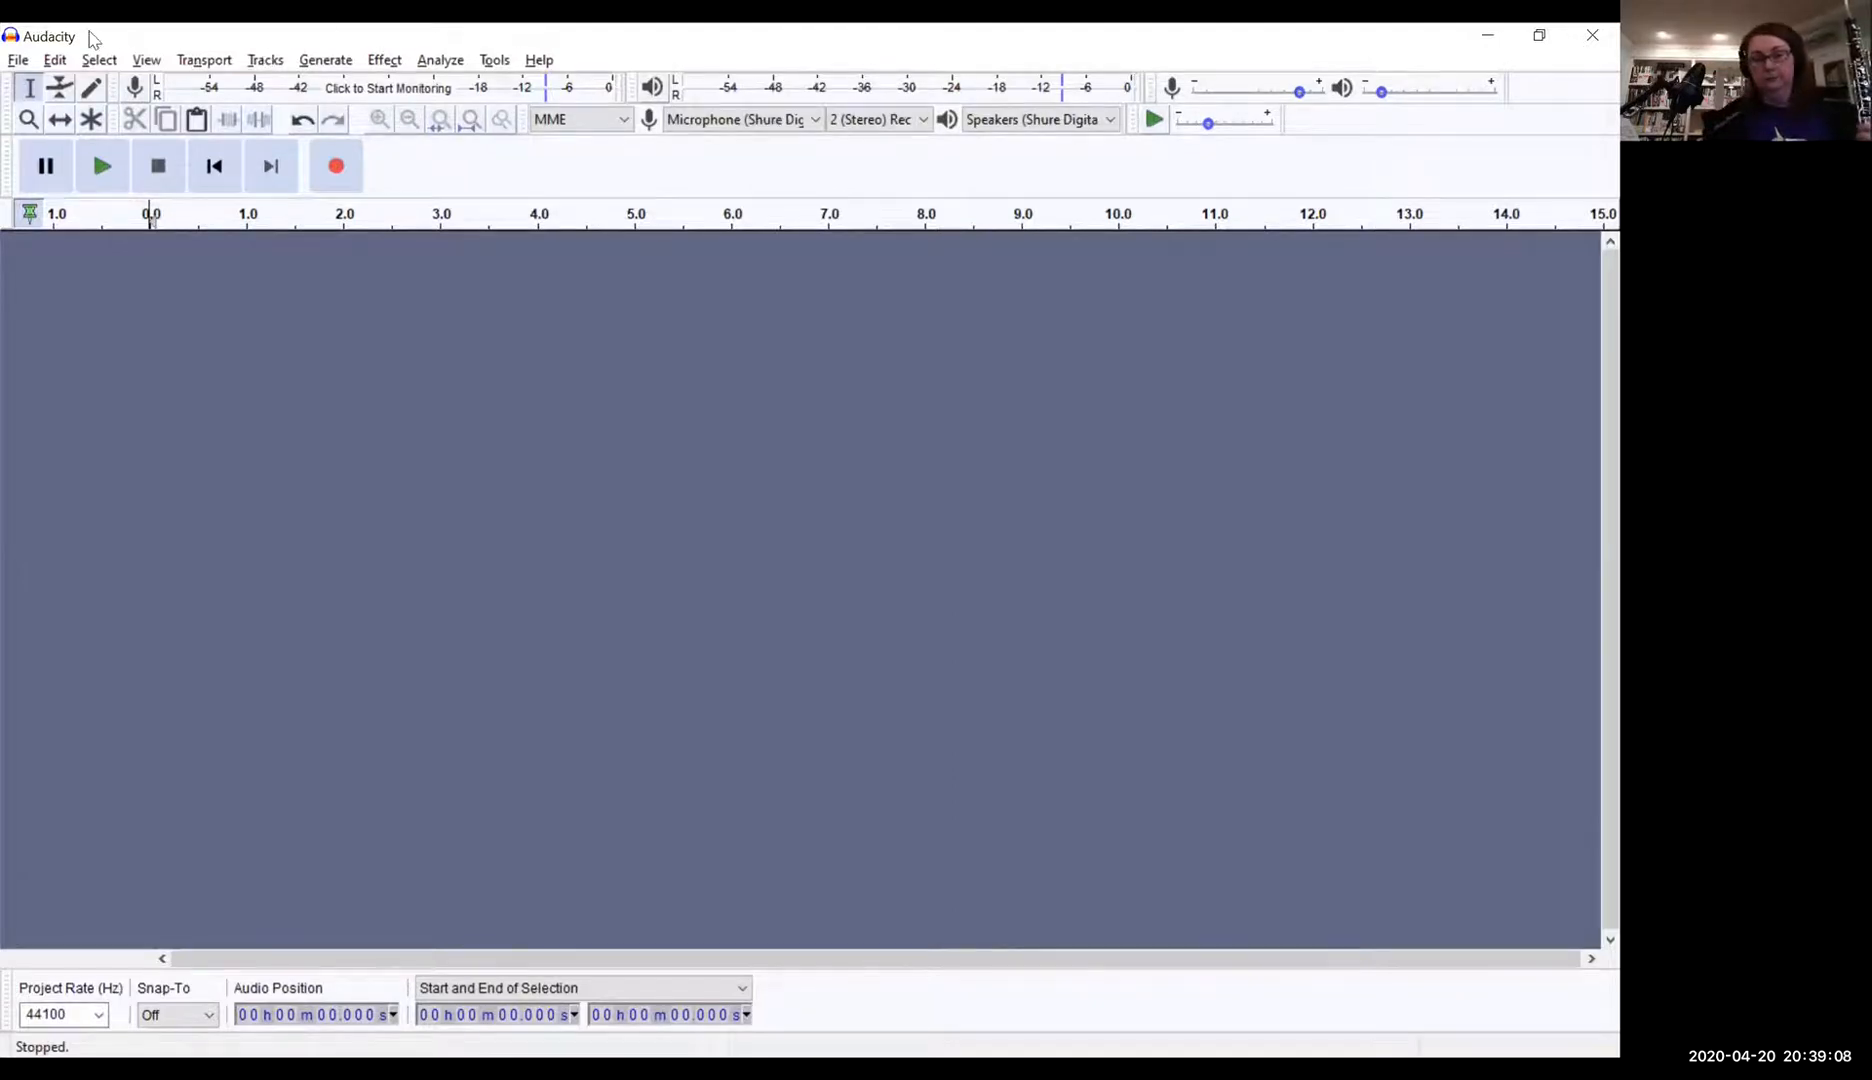
Step: Import the audio file click filaments.mp3 into the empty project
click(19, 62)
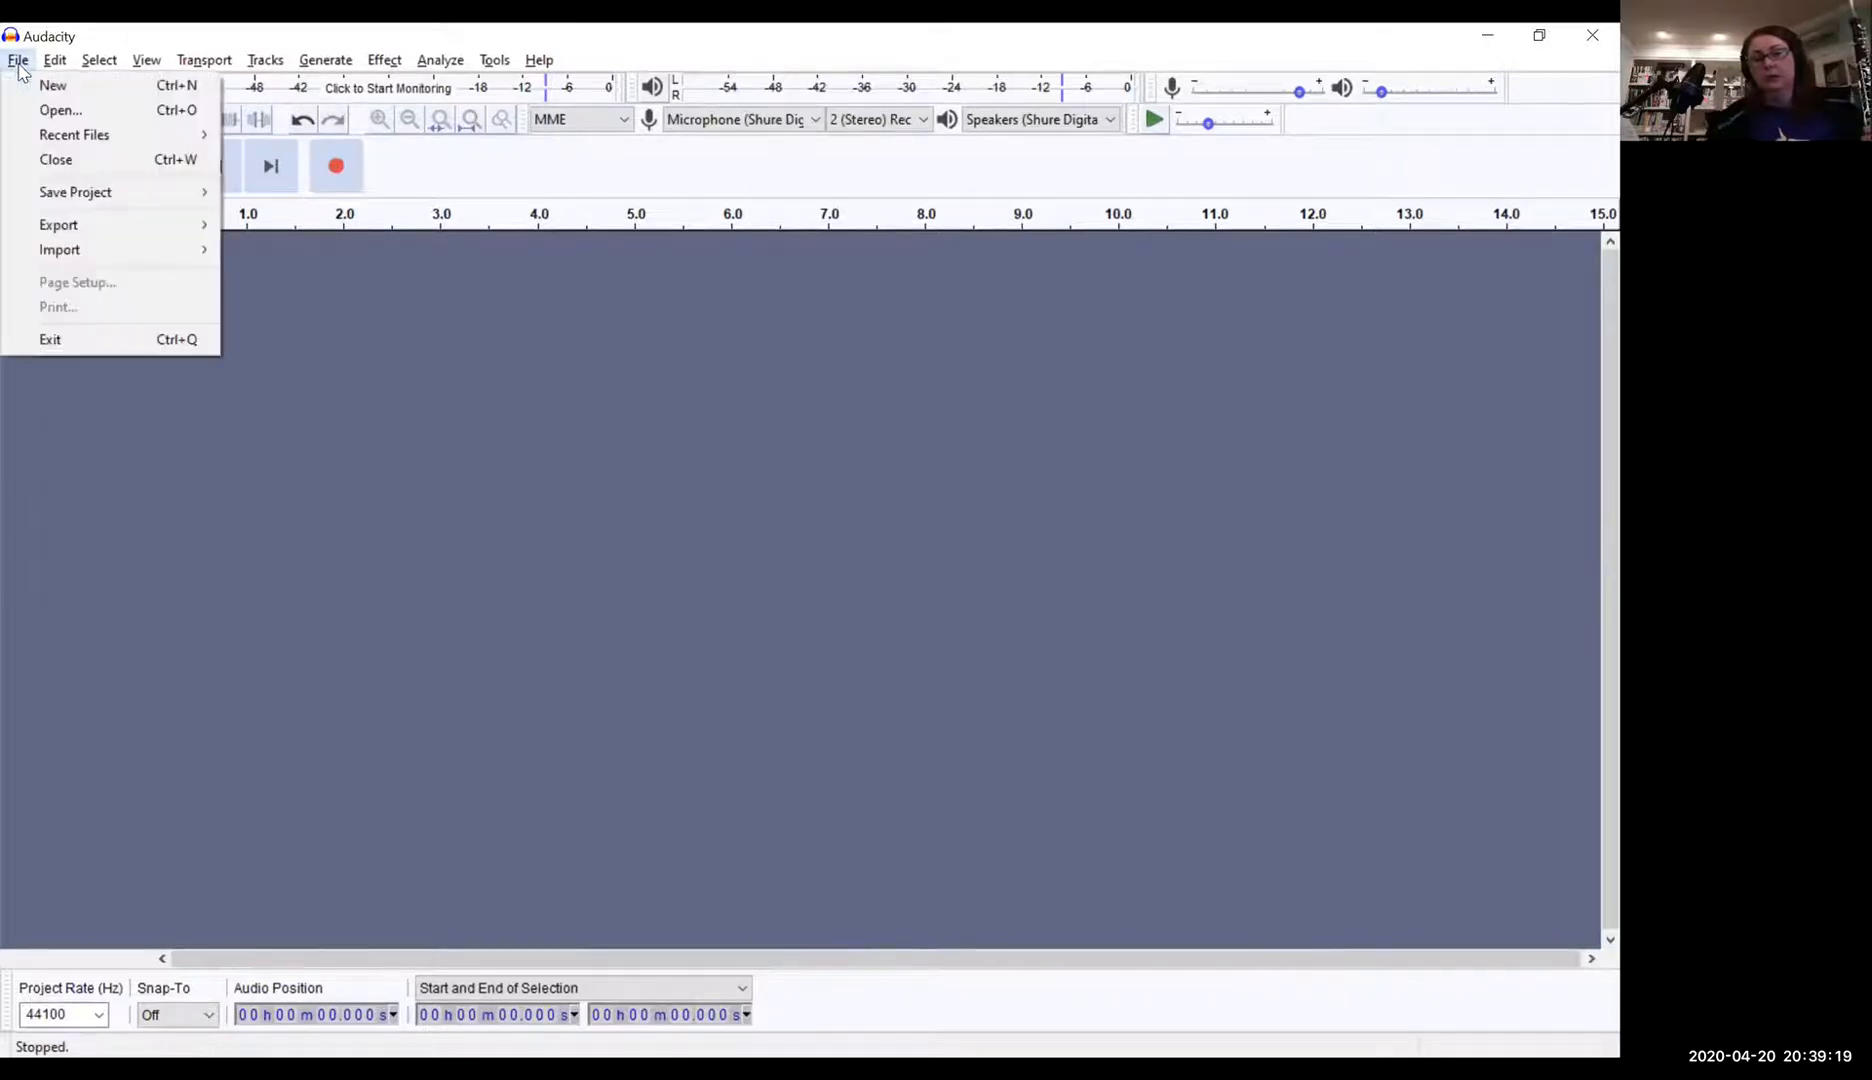
mouse_move(63, 250)
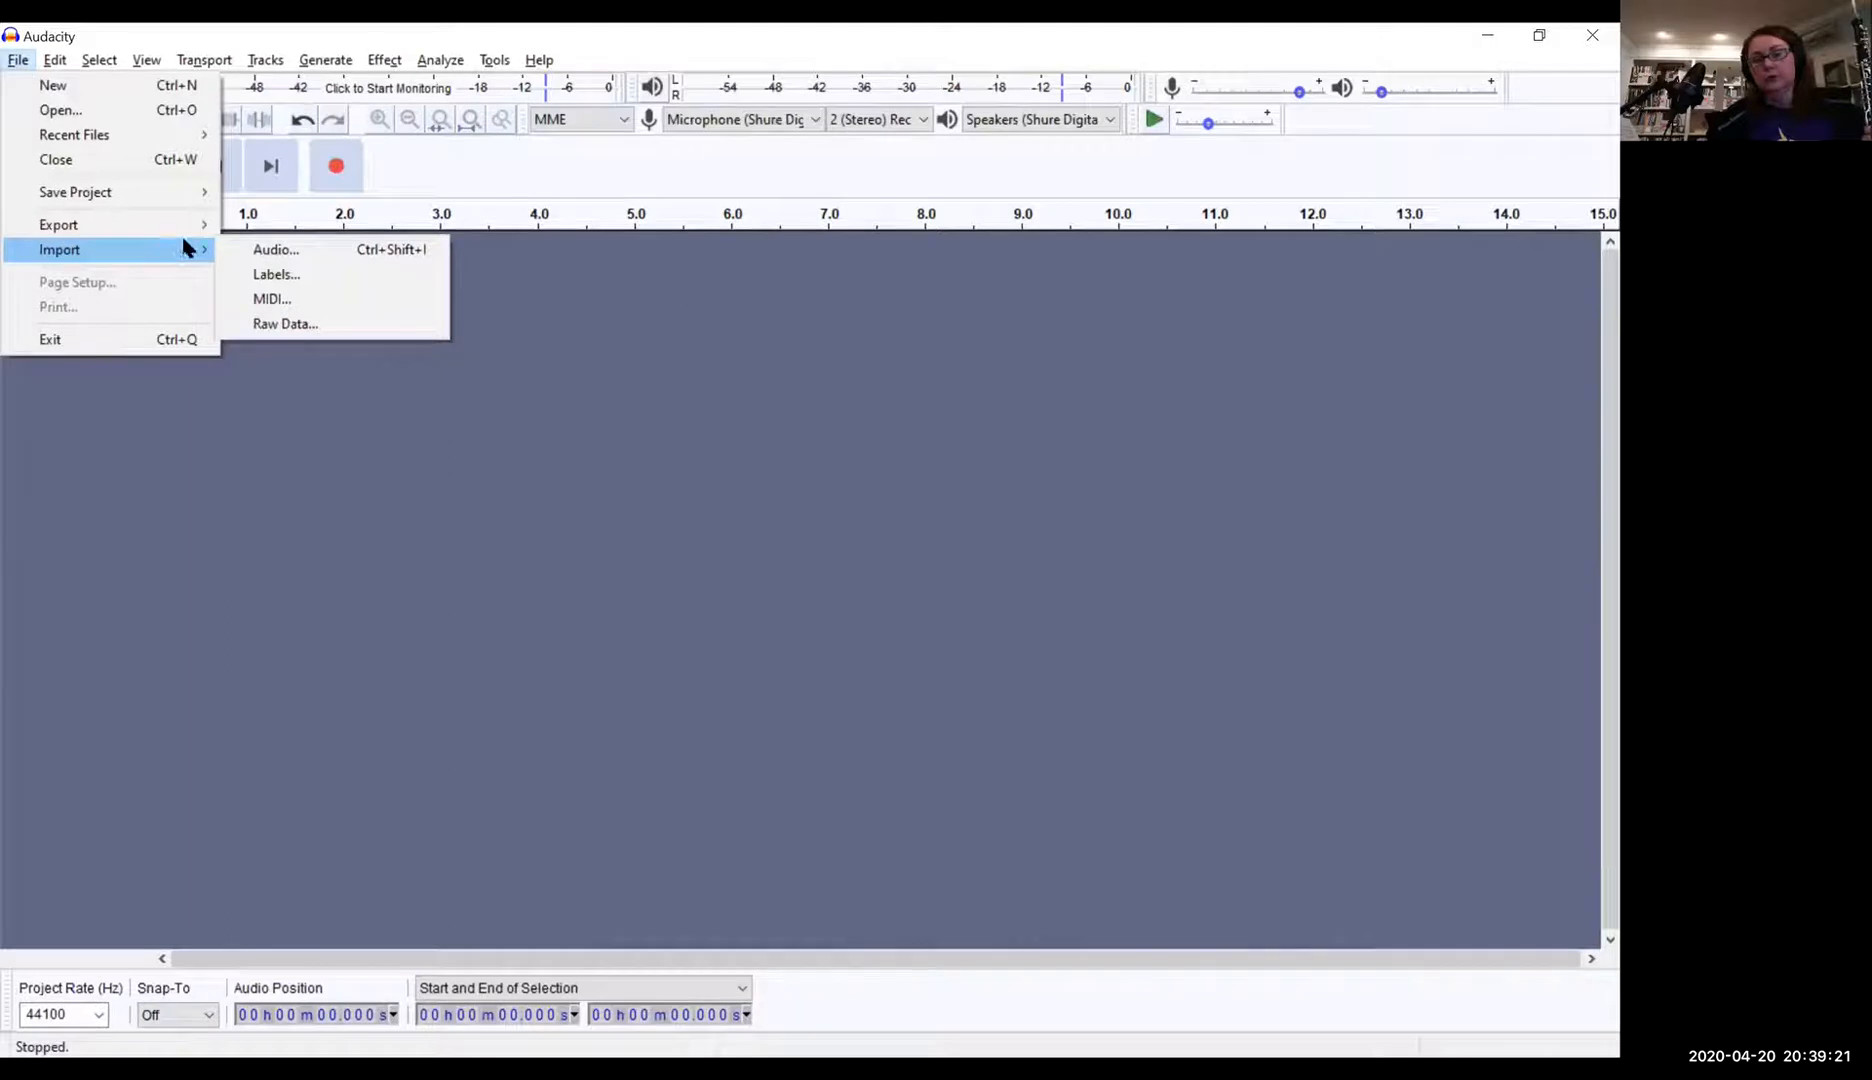
click(244, 249)
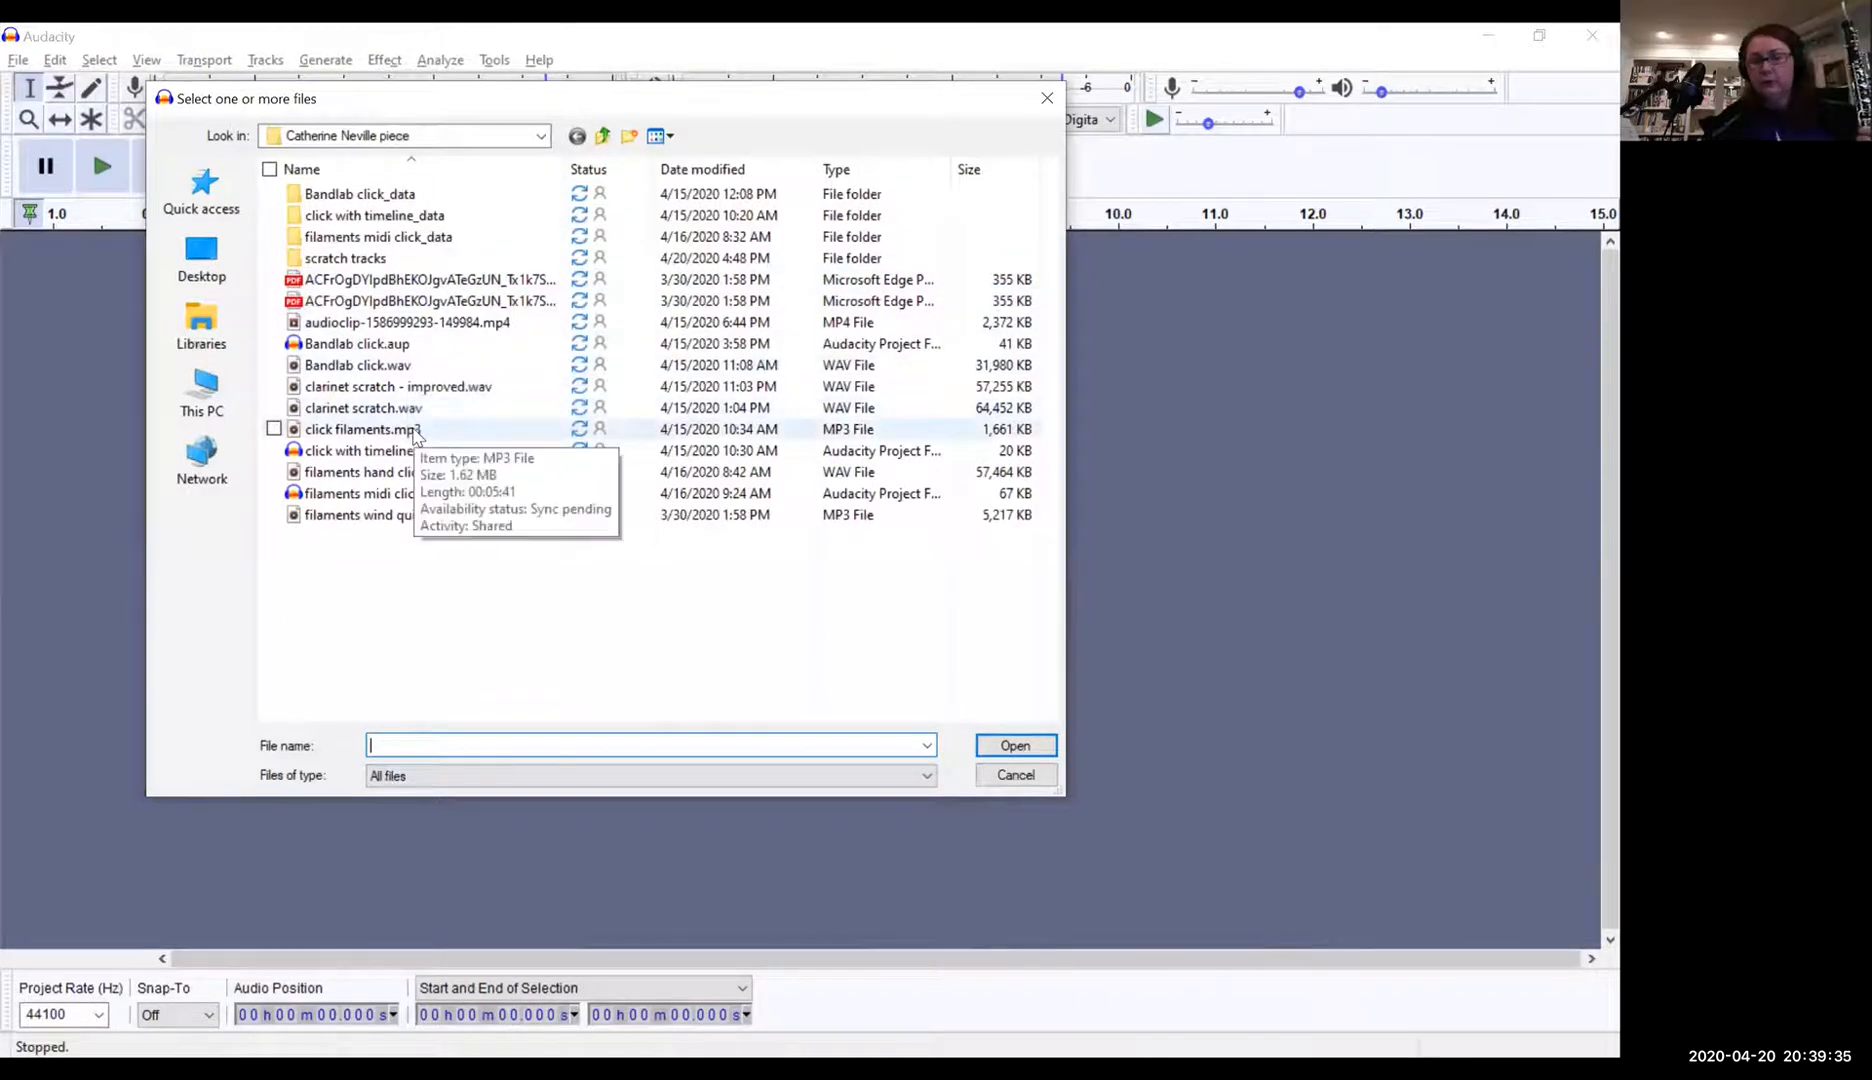
click(416, 436)
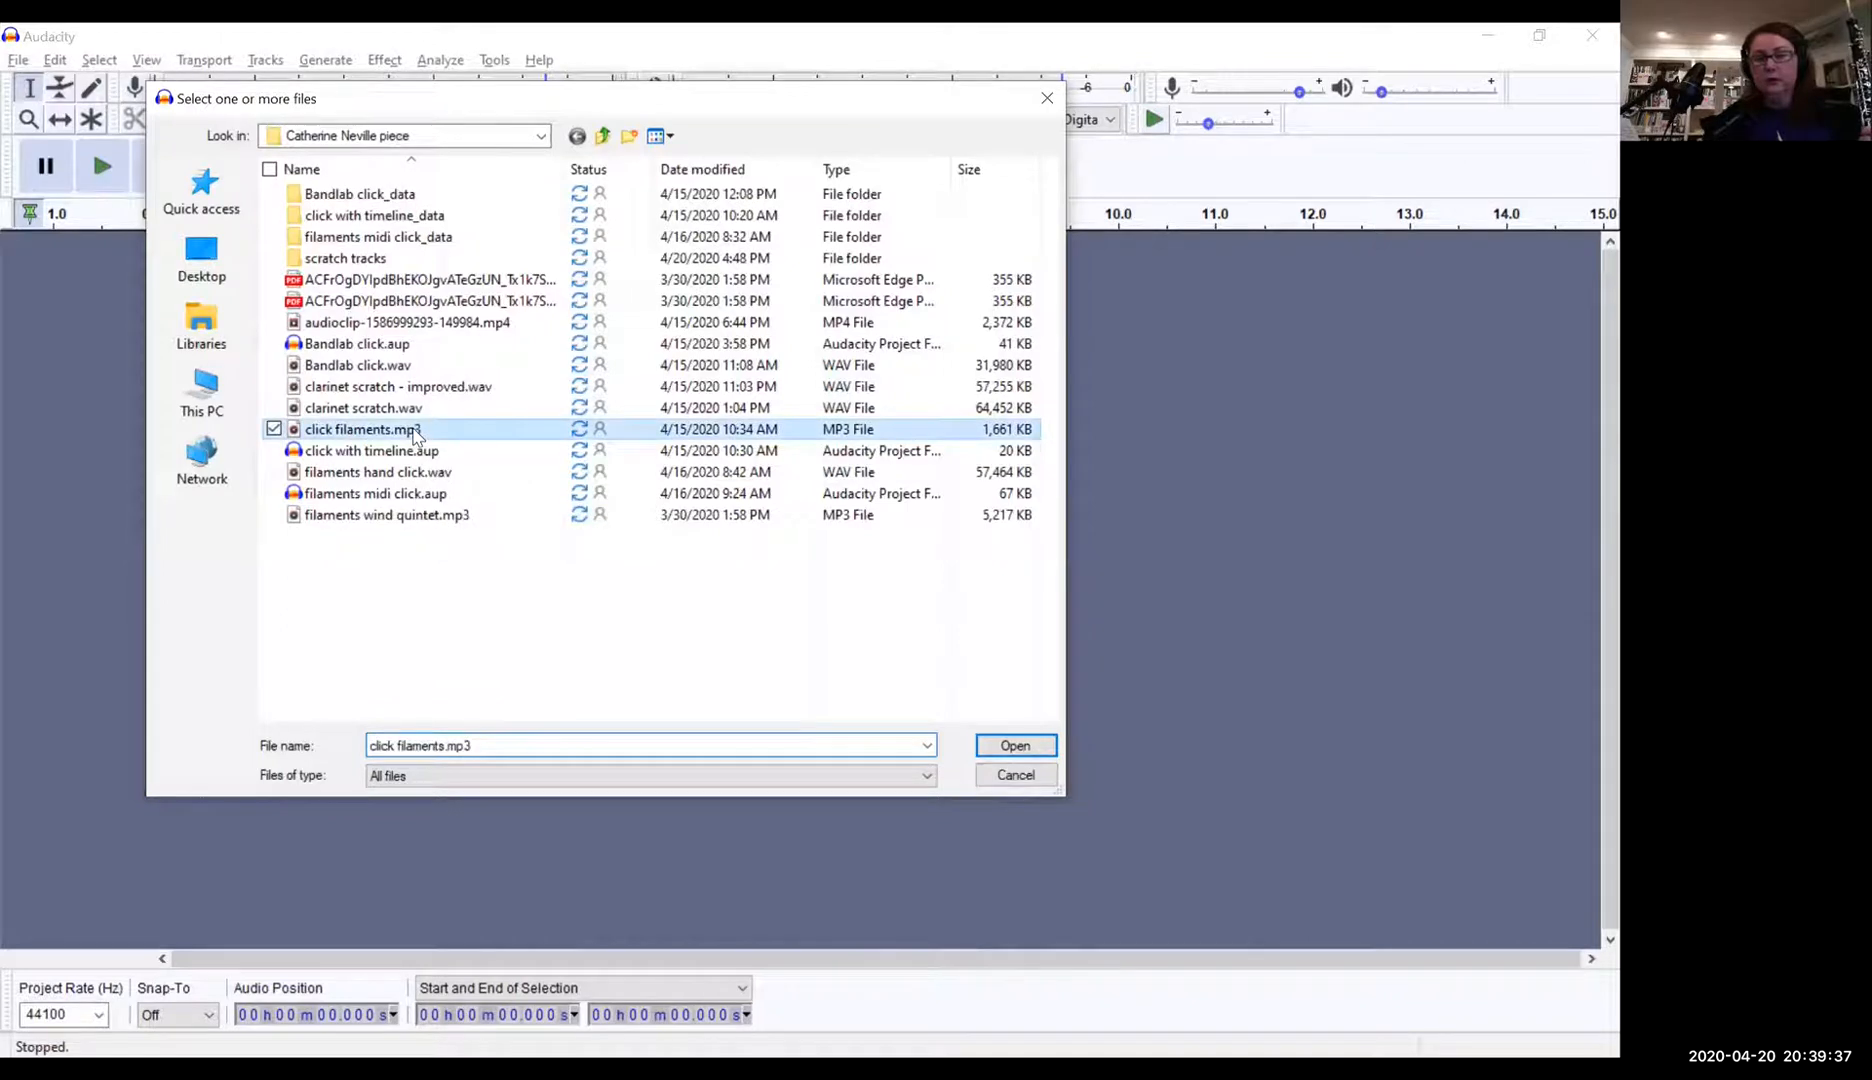
double_click(416, 436)
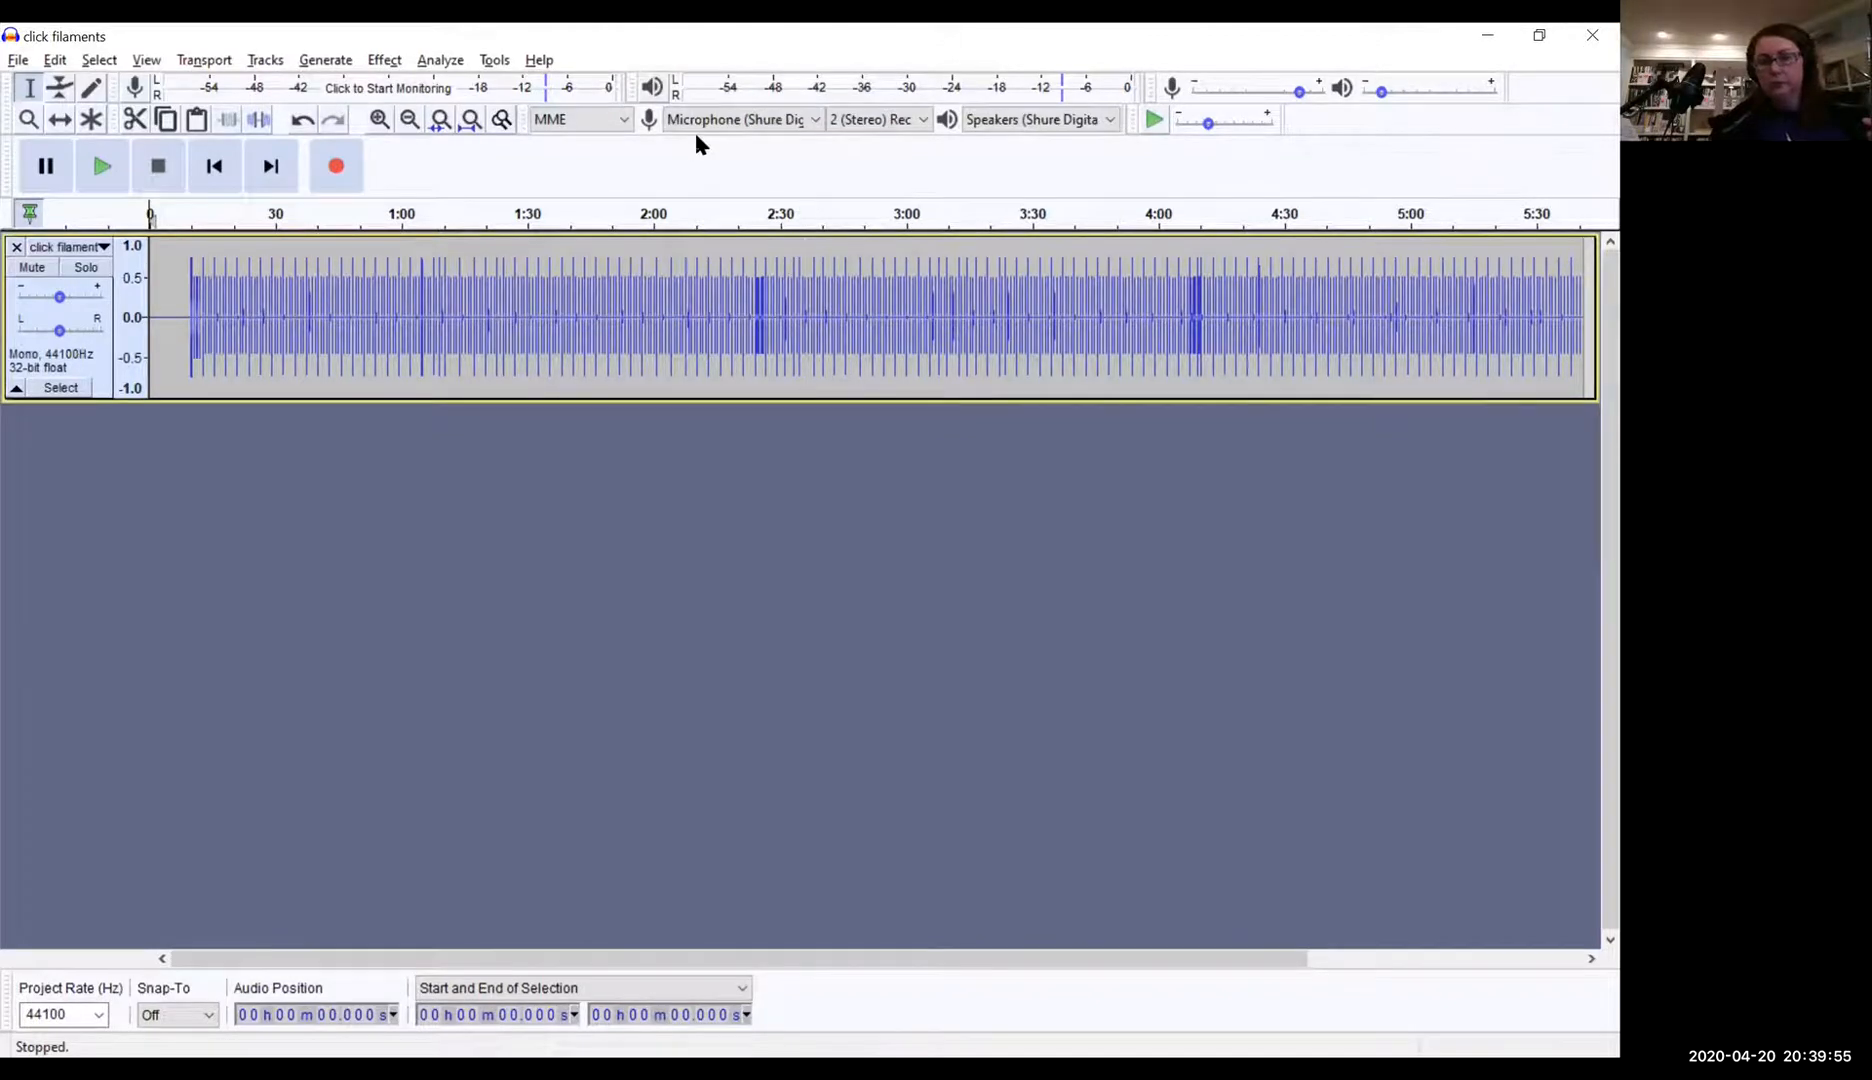
Step: Examine the imported click track's waveform at close-up and full-length zoom levels, and remove the track from the project
click(379, 120)
click(379, 120)
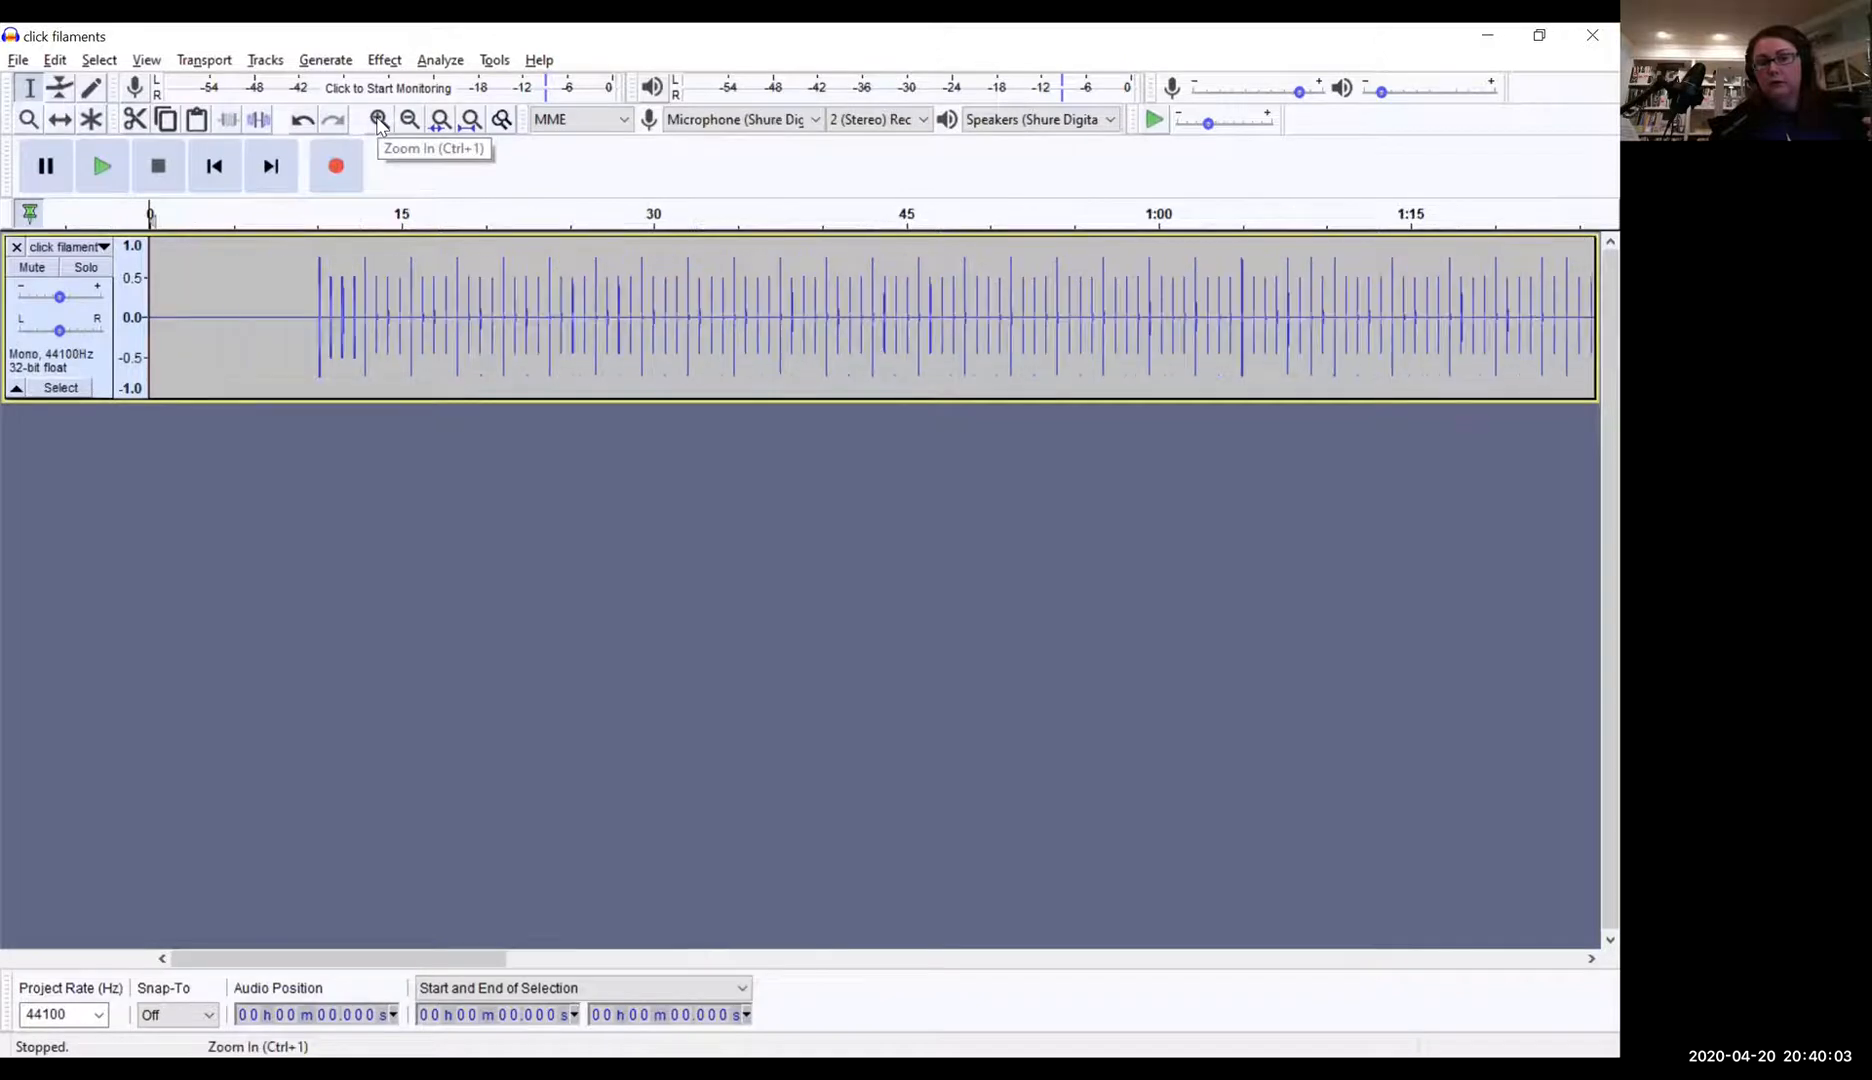
click(379, 120)
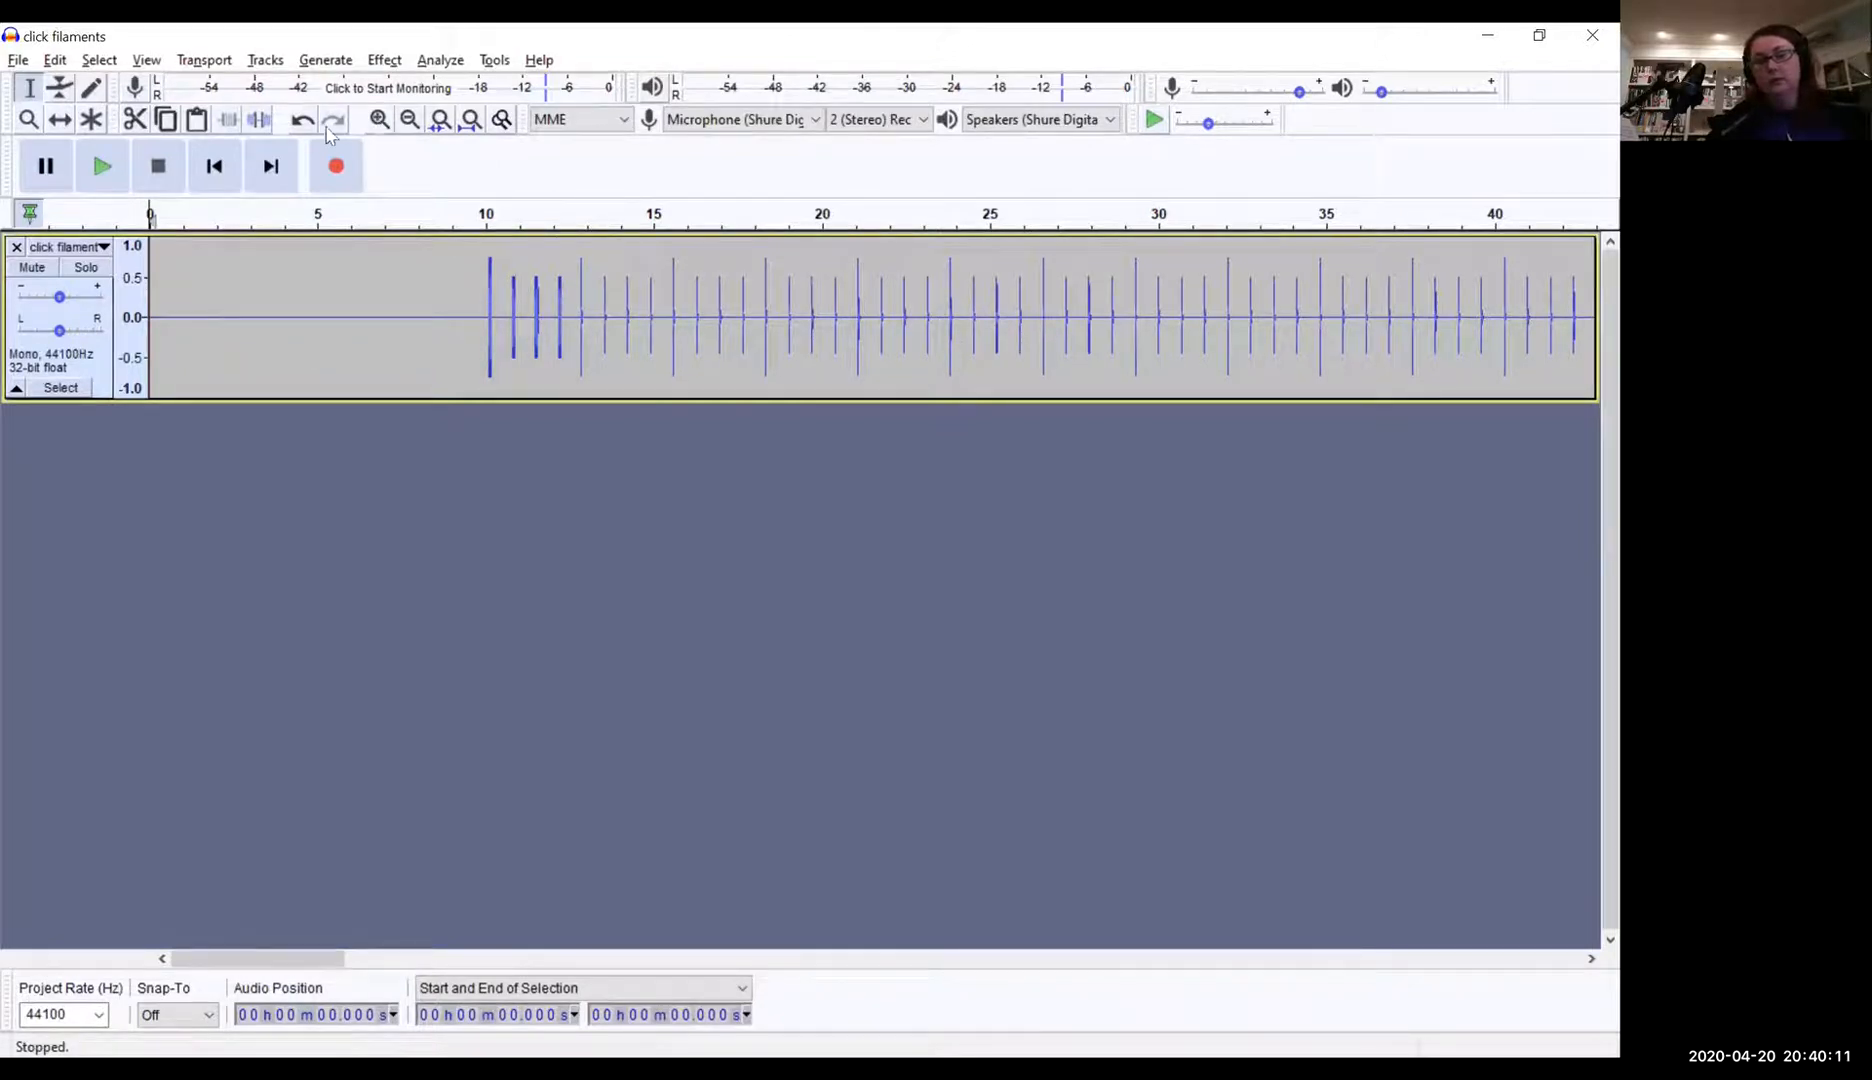
click(412, 121)
click(412, 121)
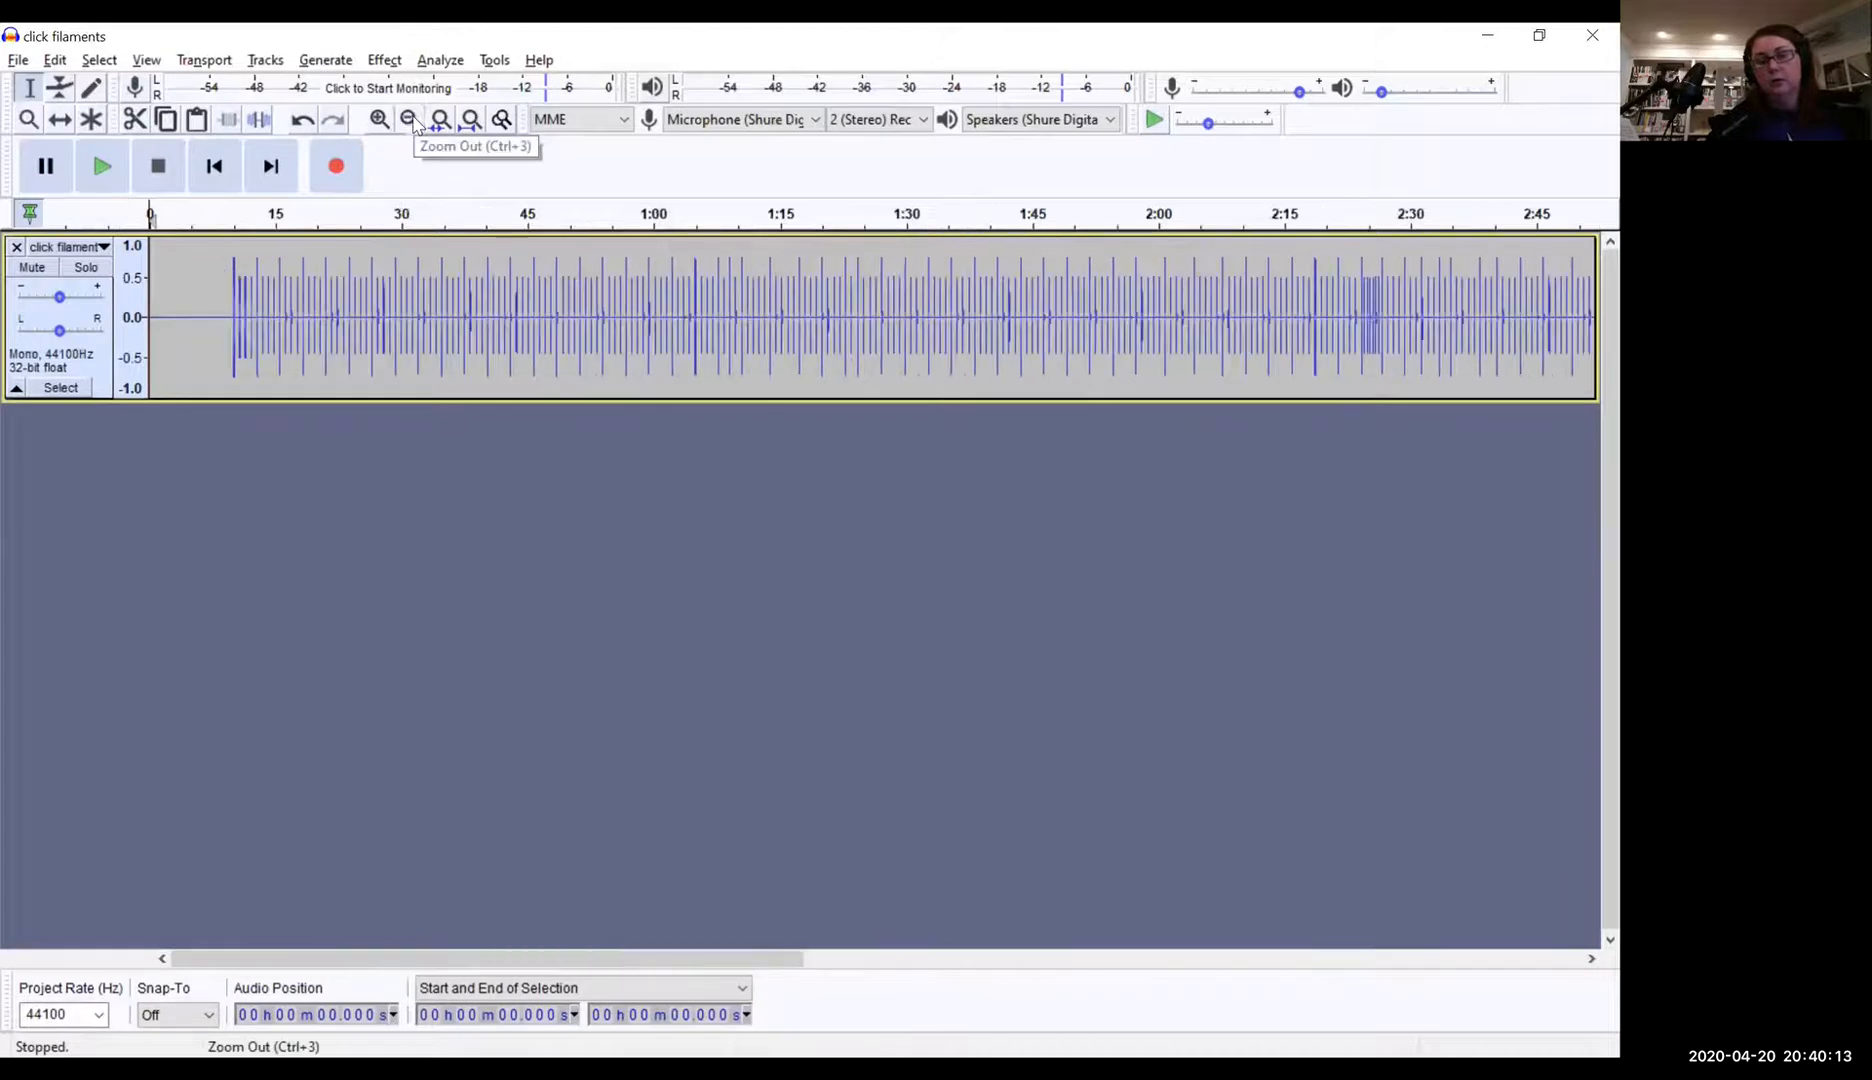
click(412, 121)
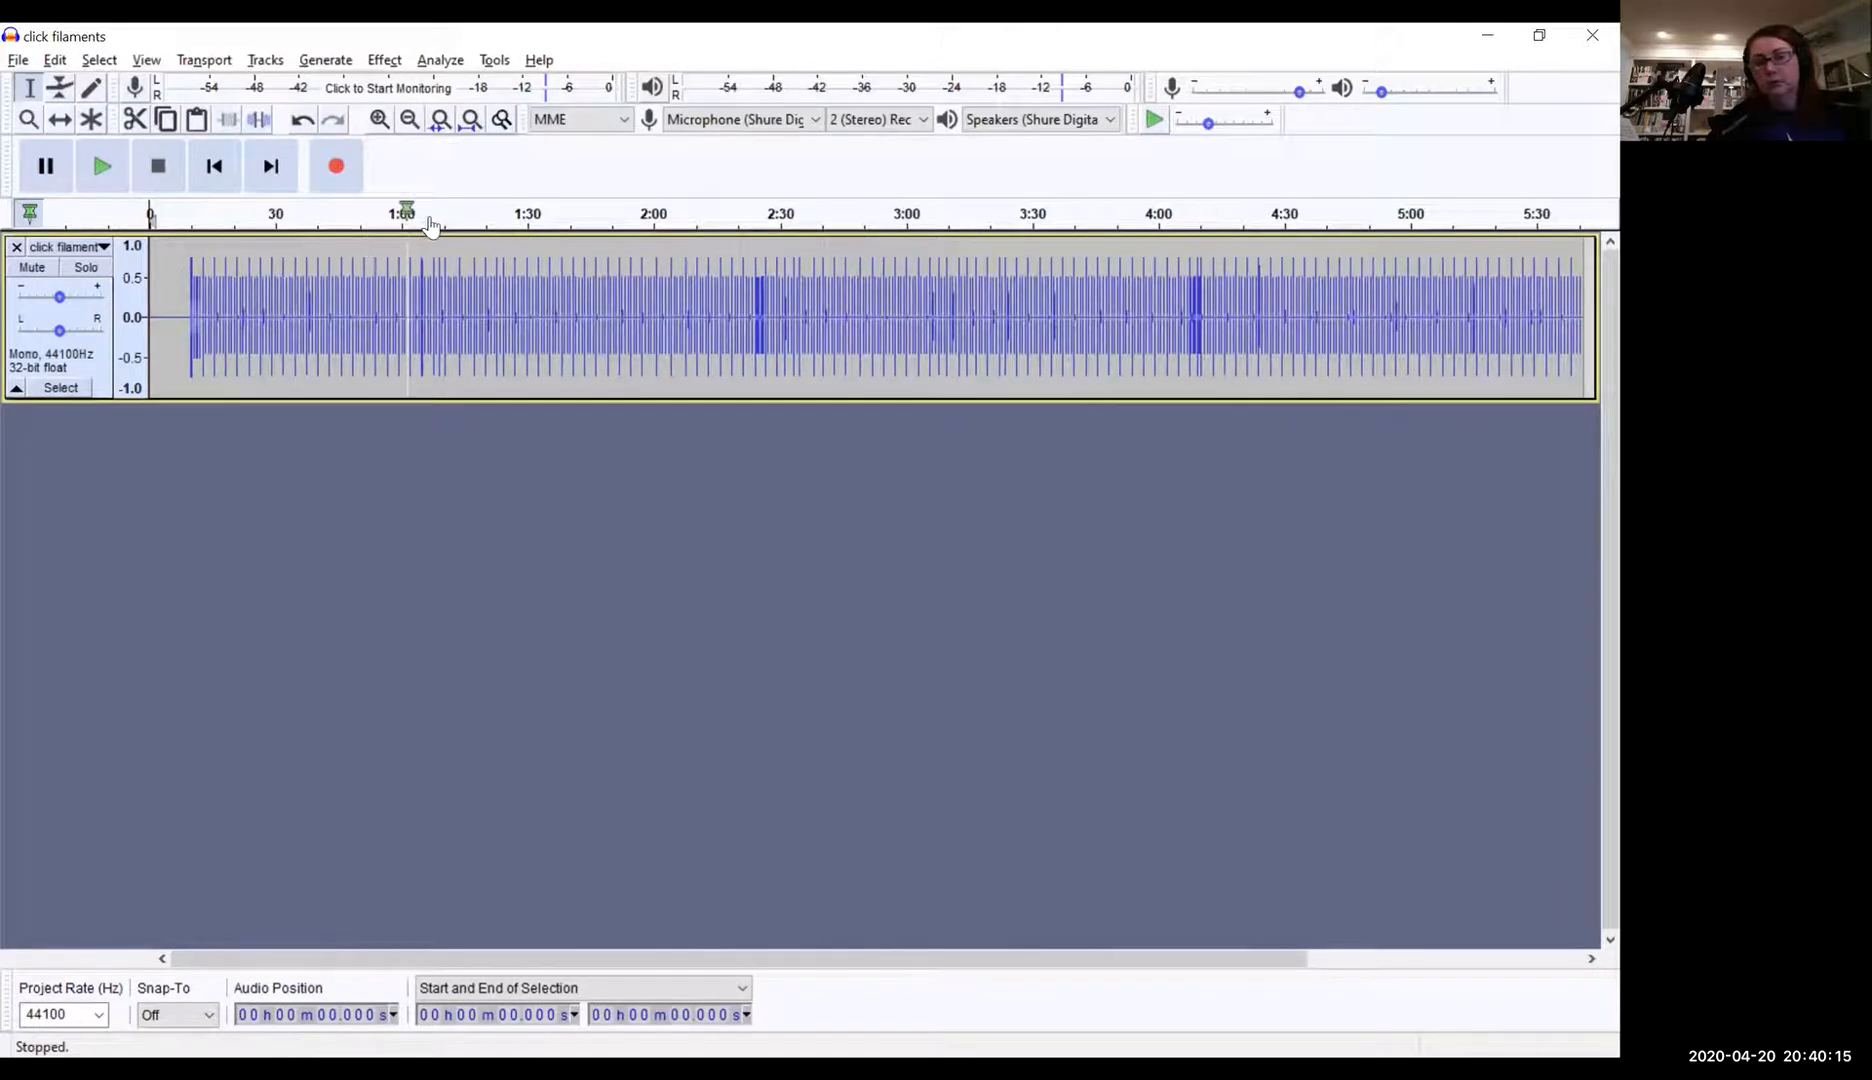
click(381, 122)
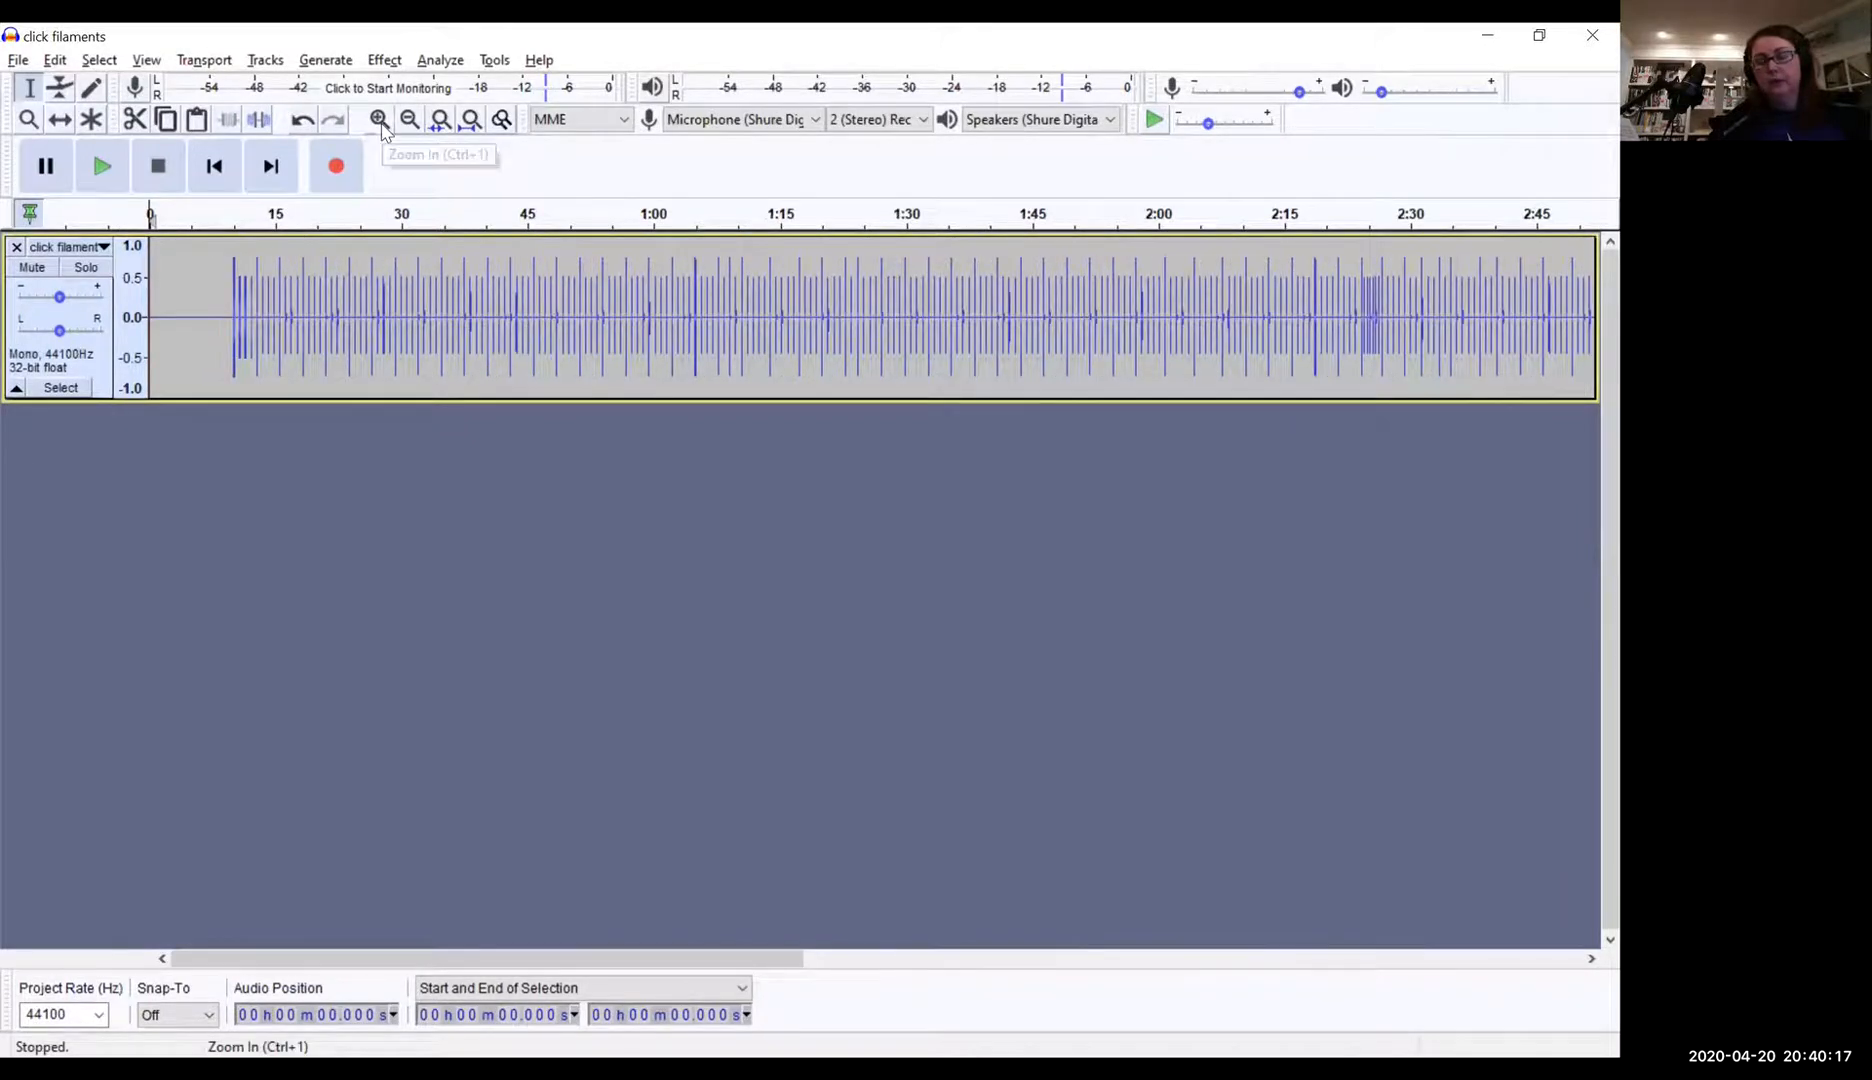
click(381, 122)
click(381, 122)
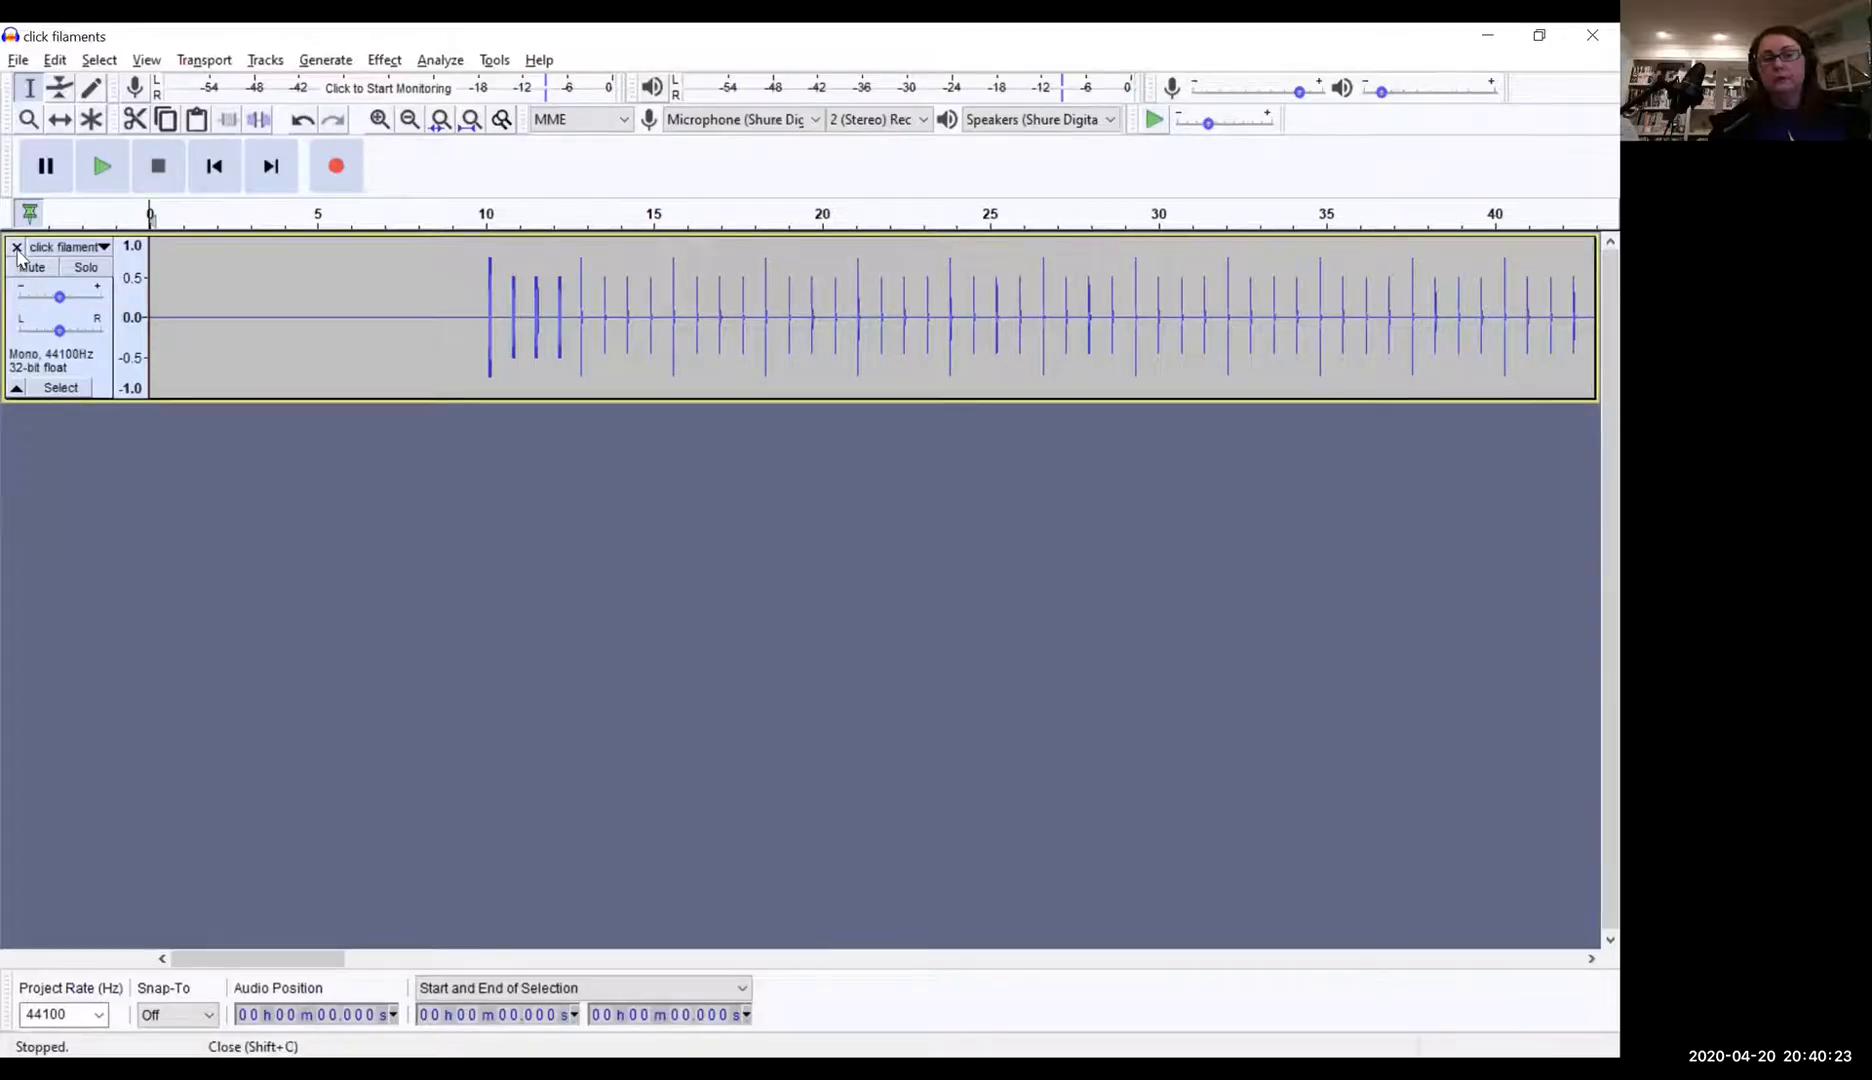
click(17, 247)
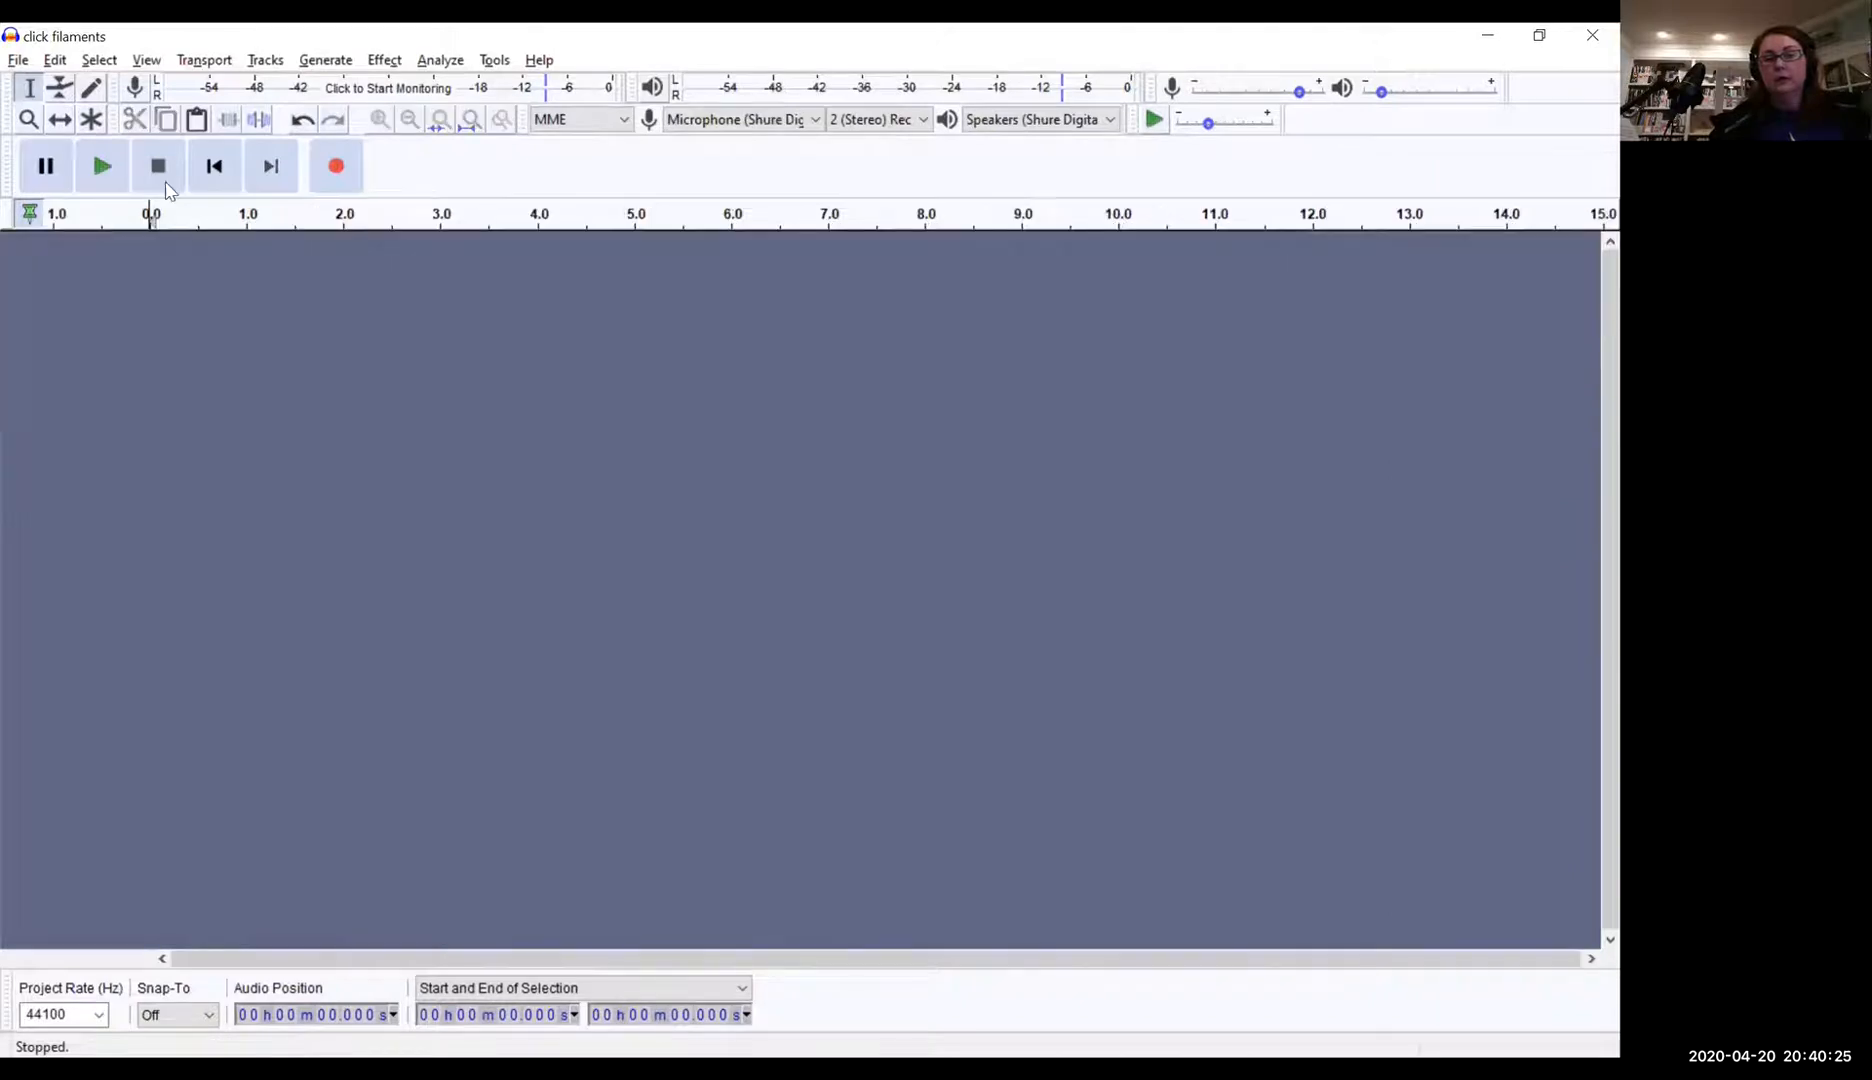
Step: Start a rhythm track in the empty project with a tempo of 80 bpm, 4 beats per bar and 16 bars
click(325, 62)
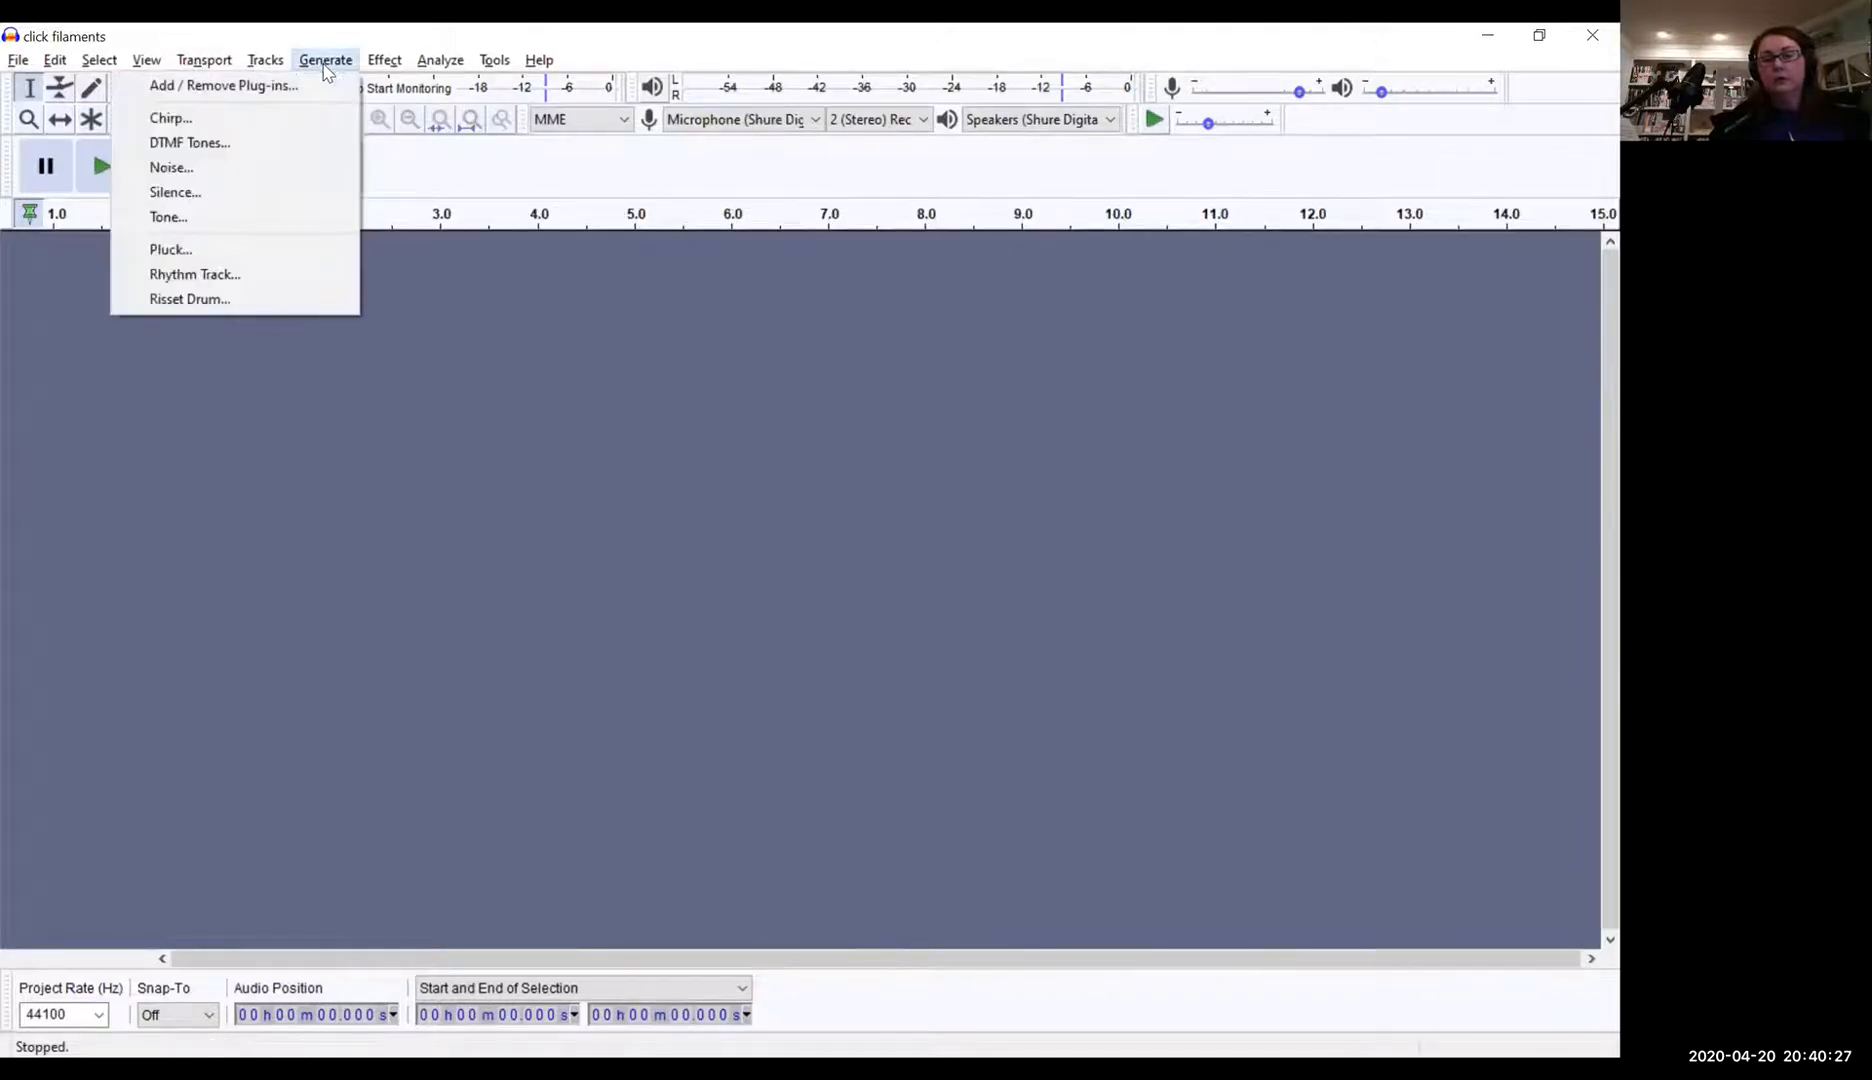
click(241, 277)
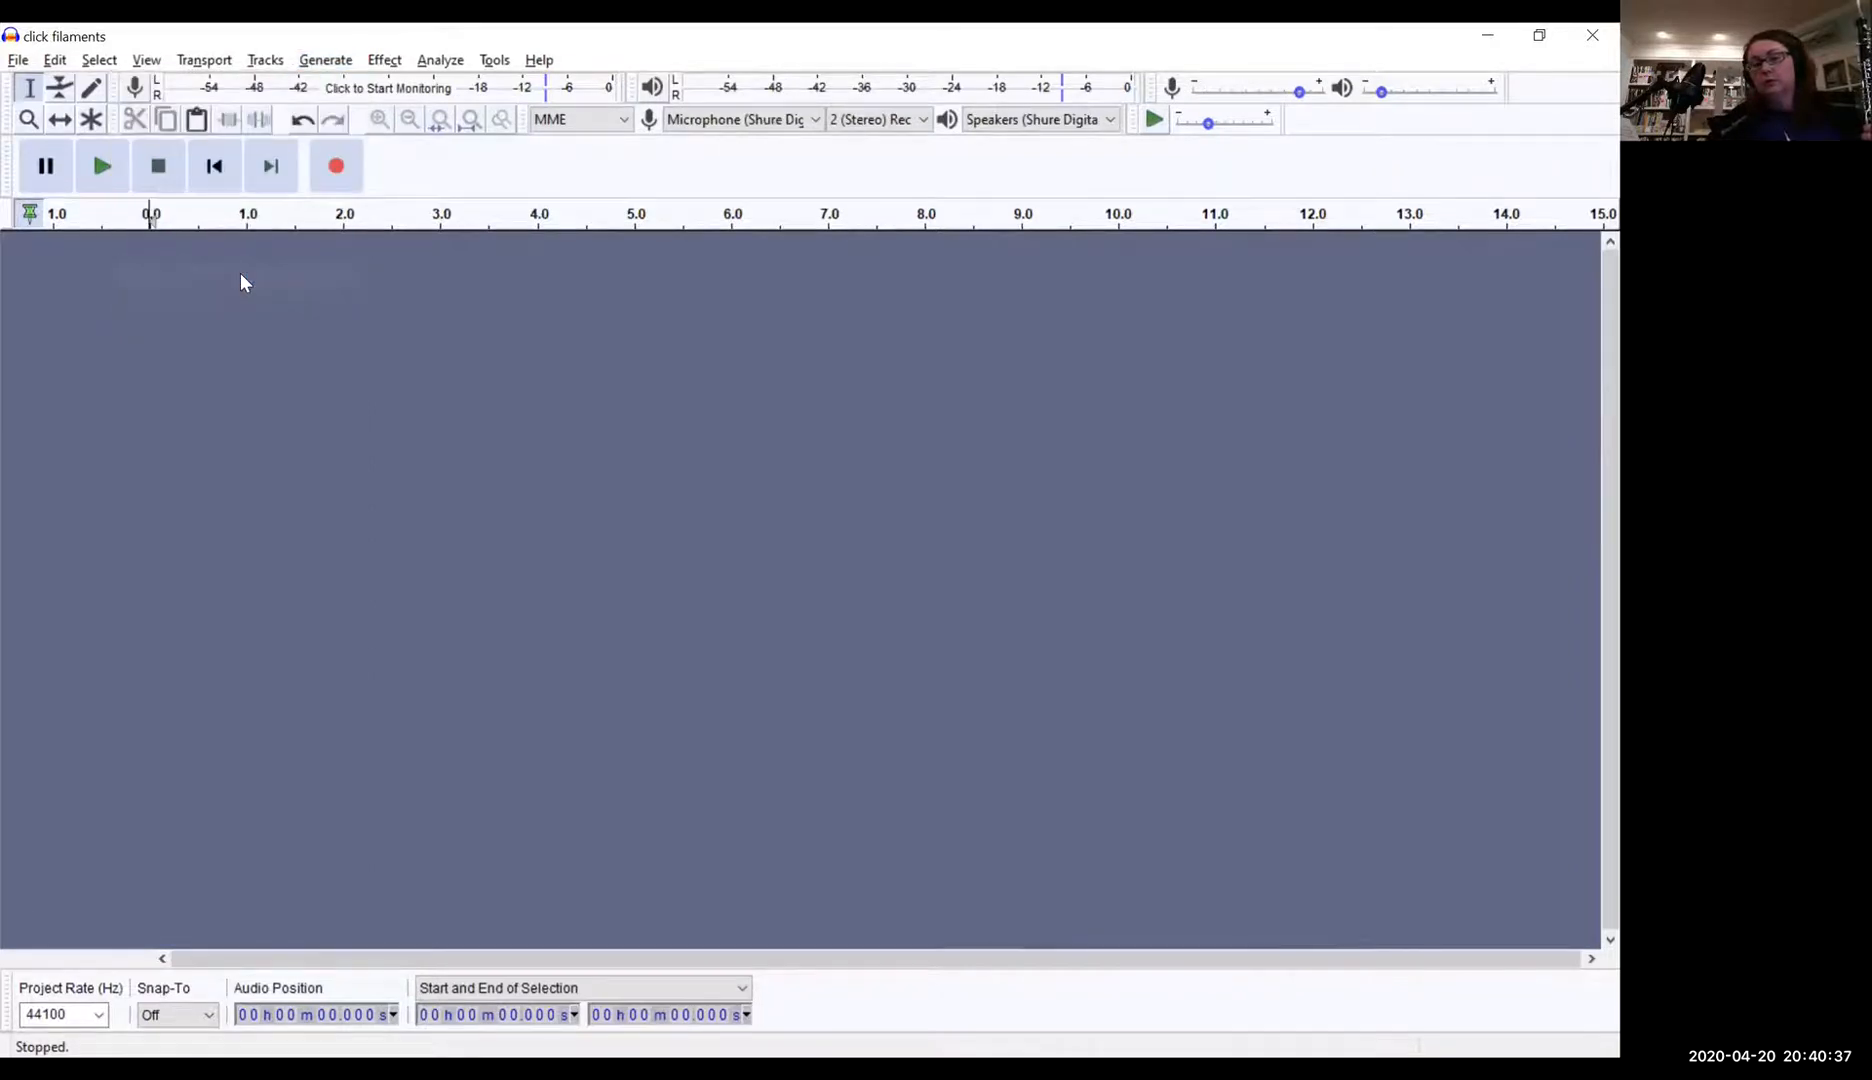
text(80)
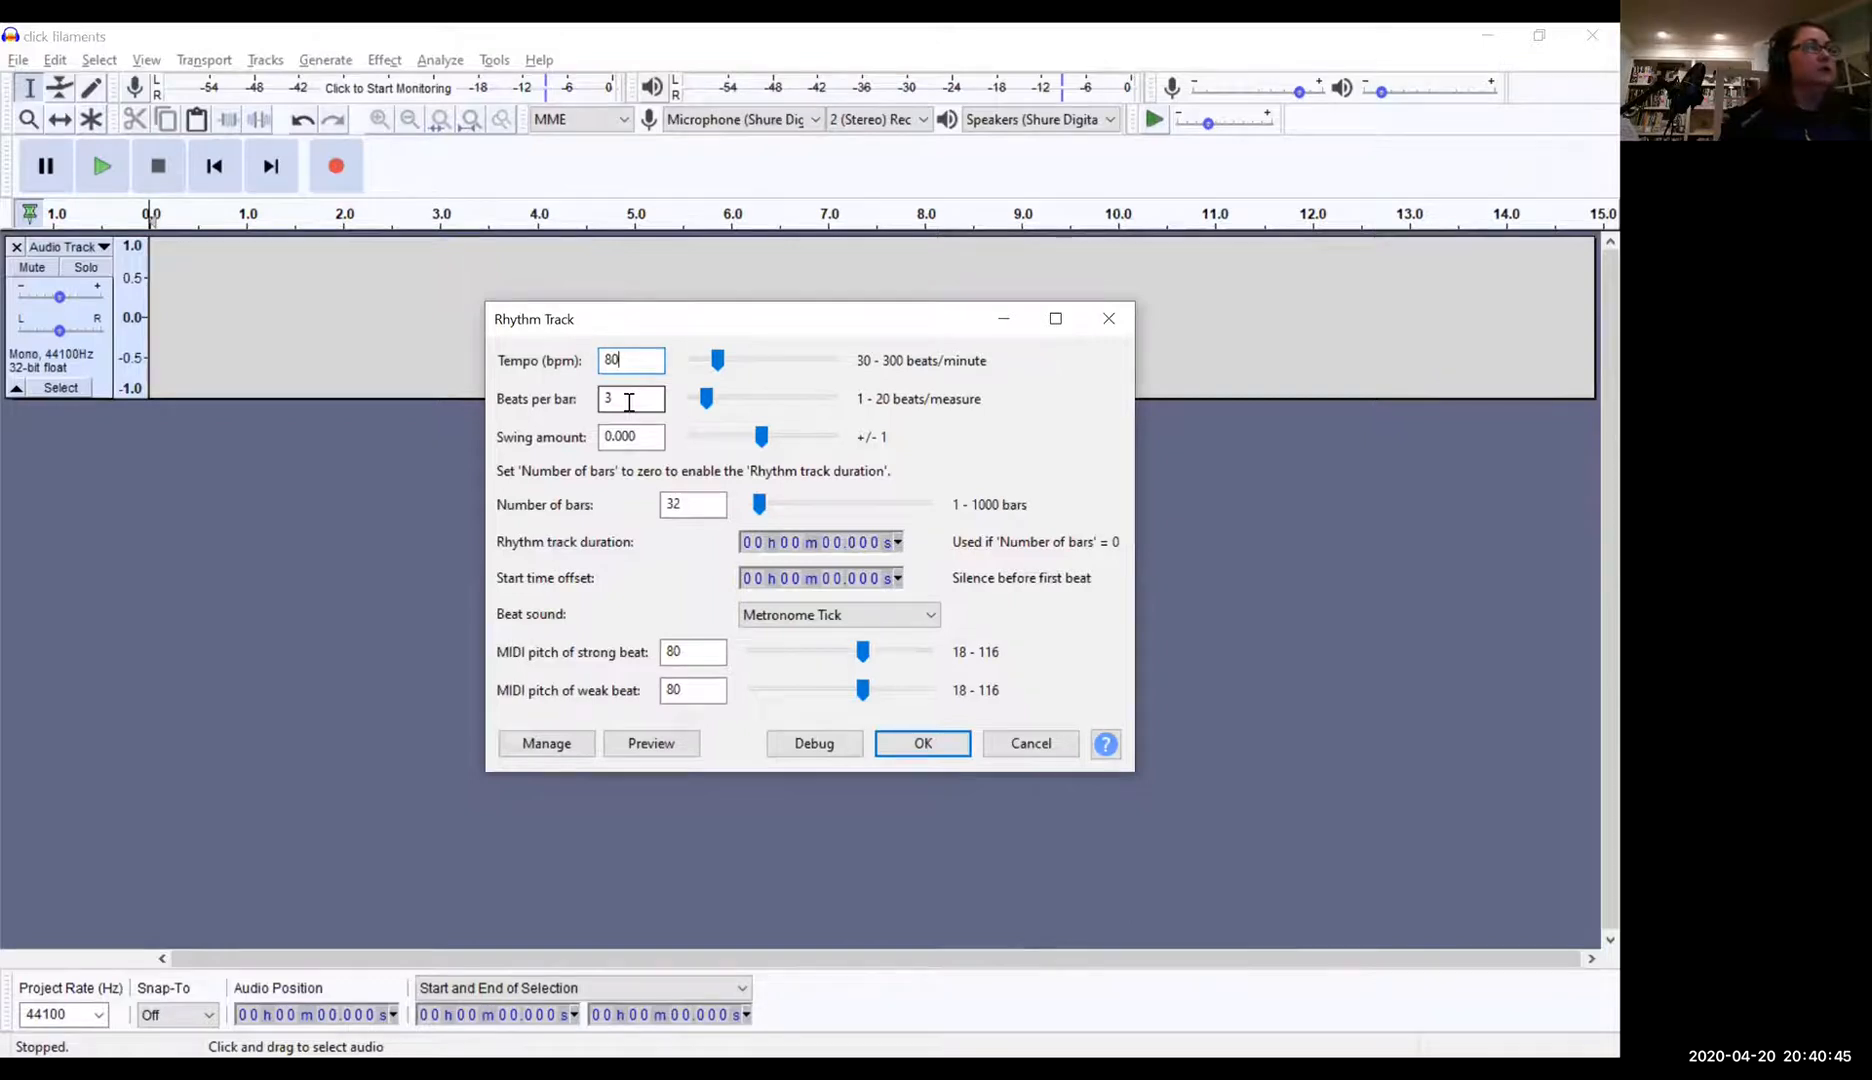
click(629, 402)
key(BackSpace)
text(4)
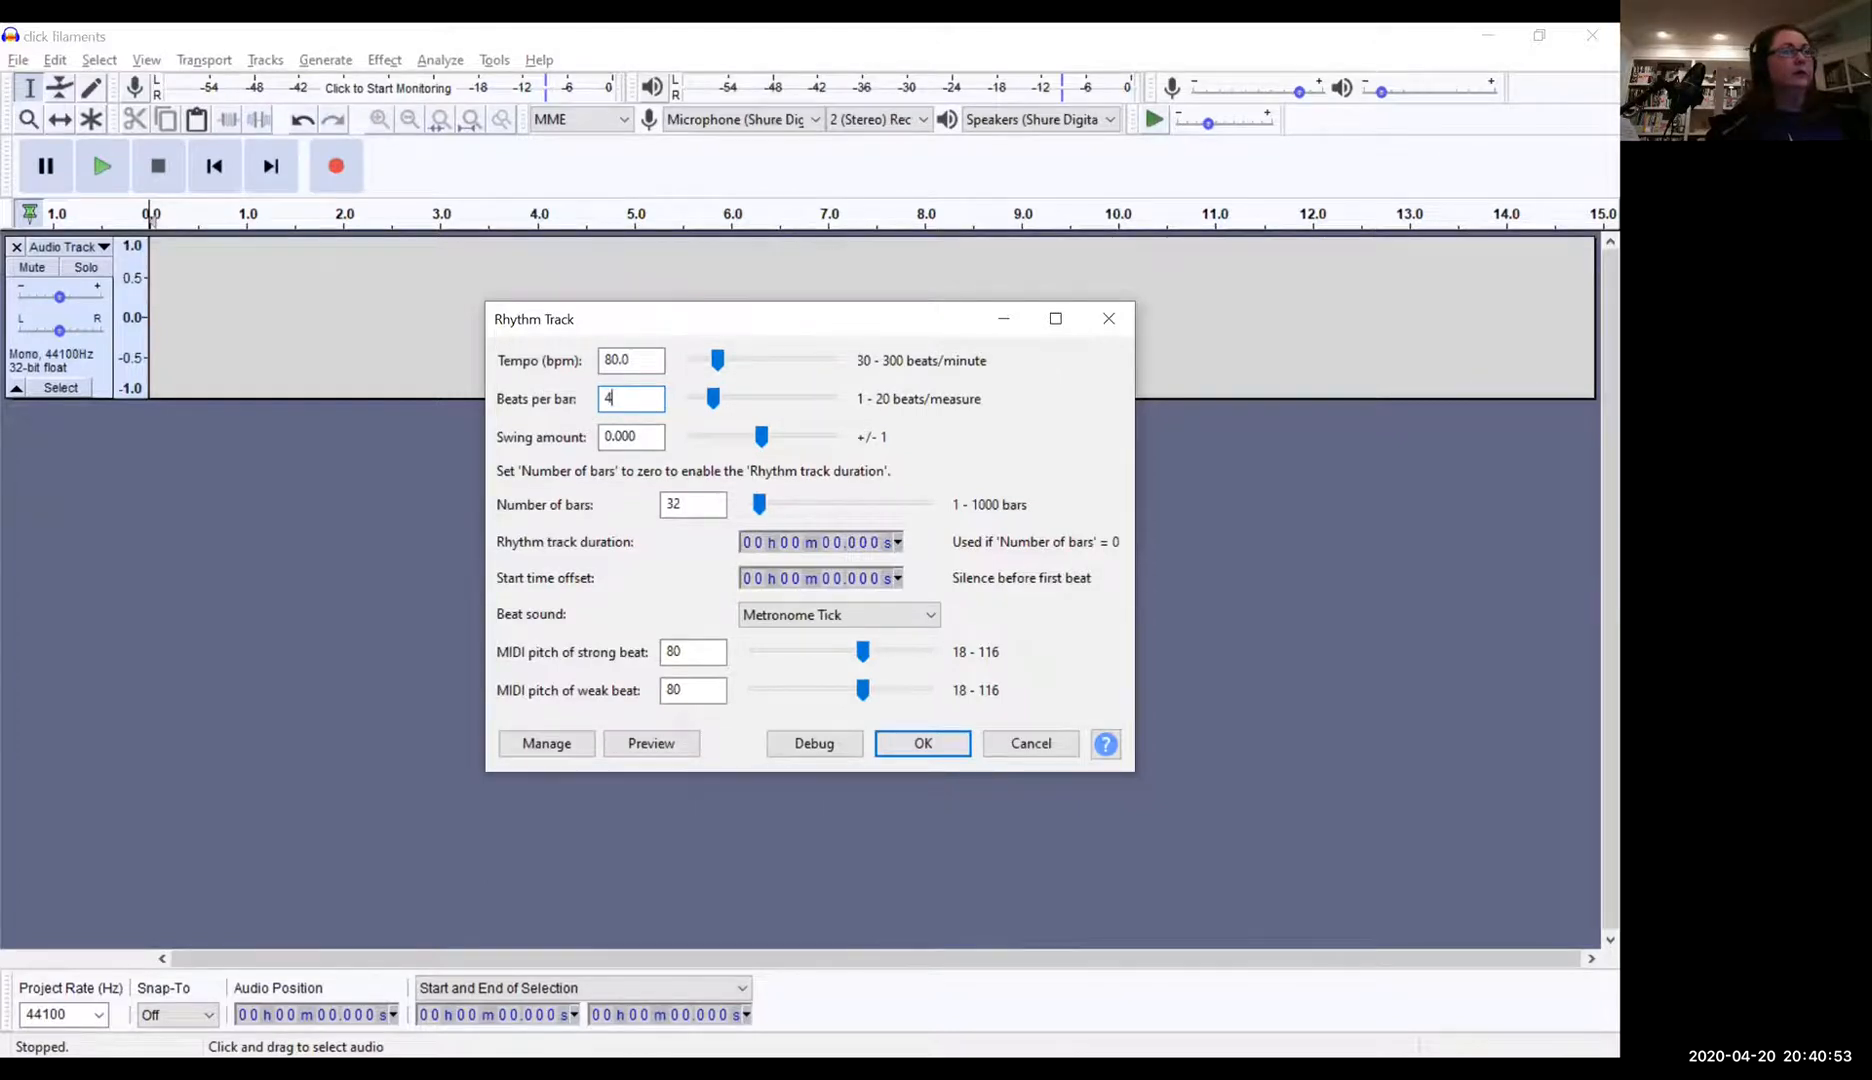
drag(690, 505, 653, 511)
text(16)
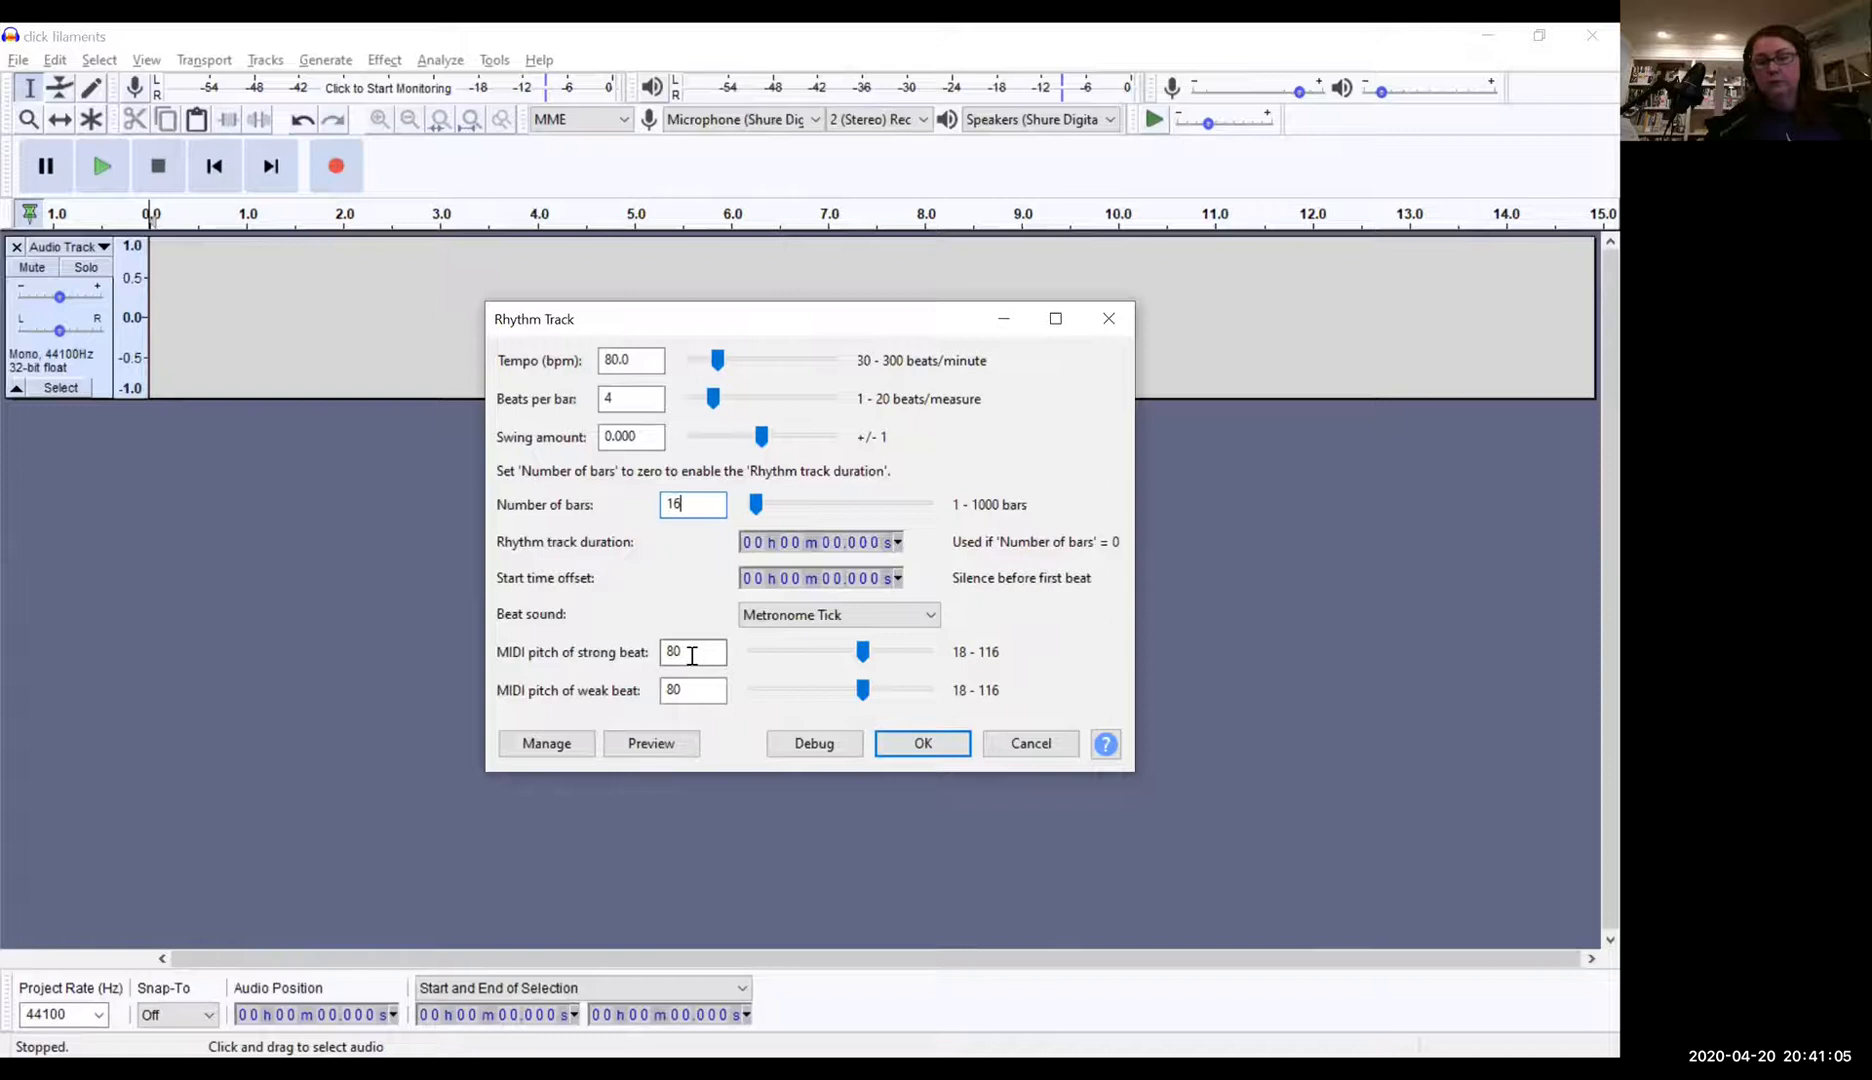
Step: Set the MIDI pitch of the strong beat to 84 and preview the click sound
drag(693, 656, 645, 656)
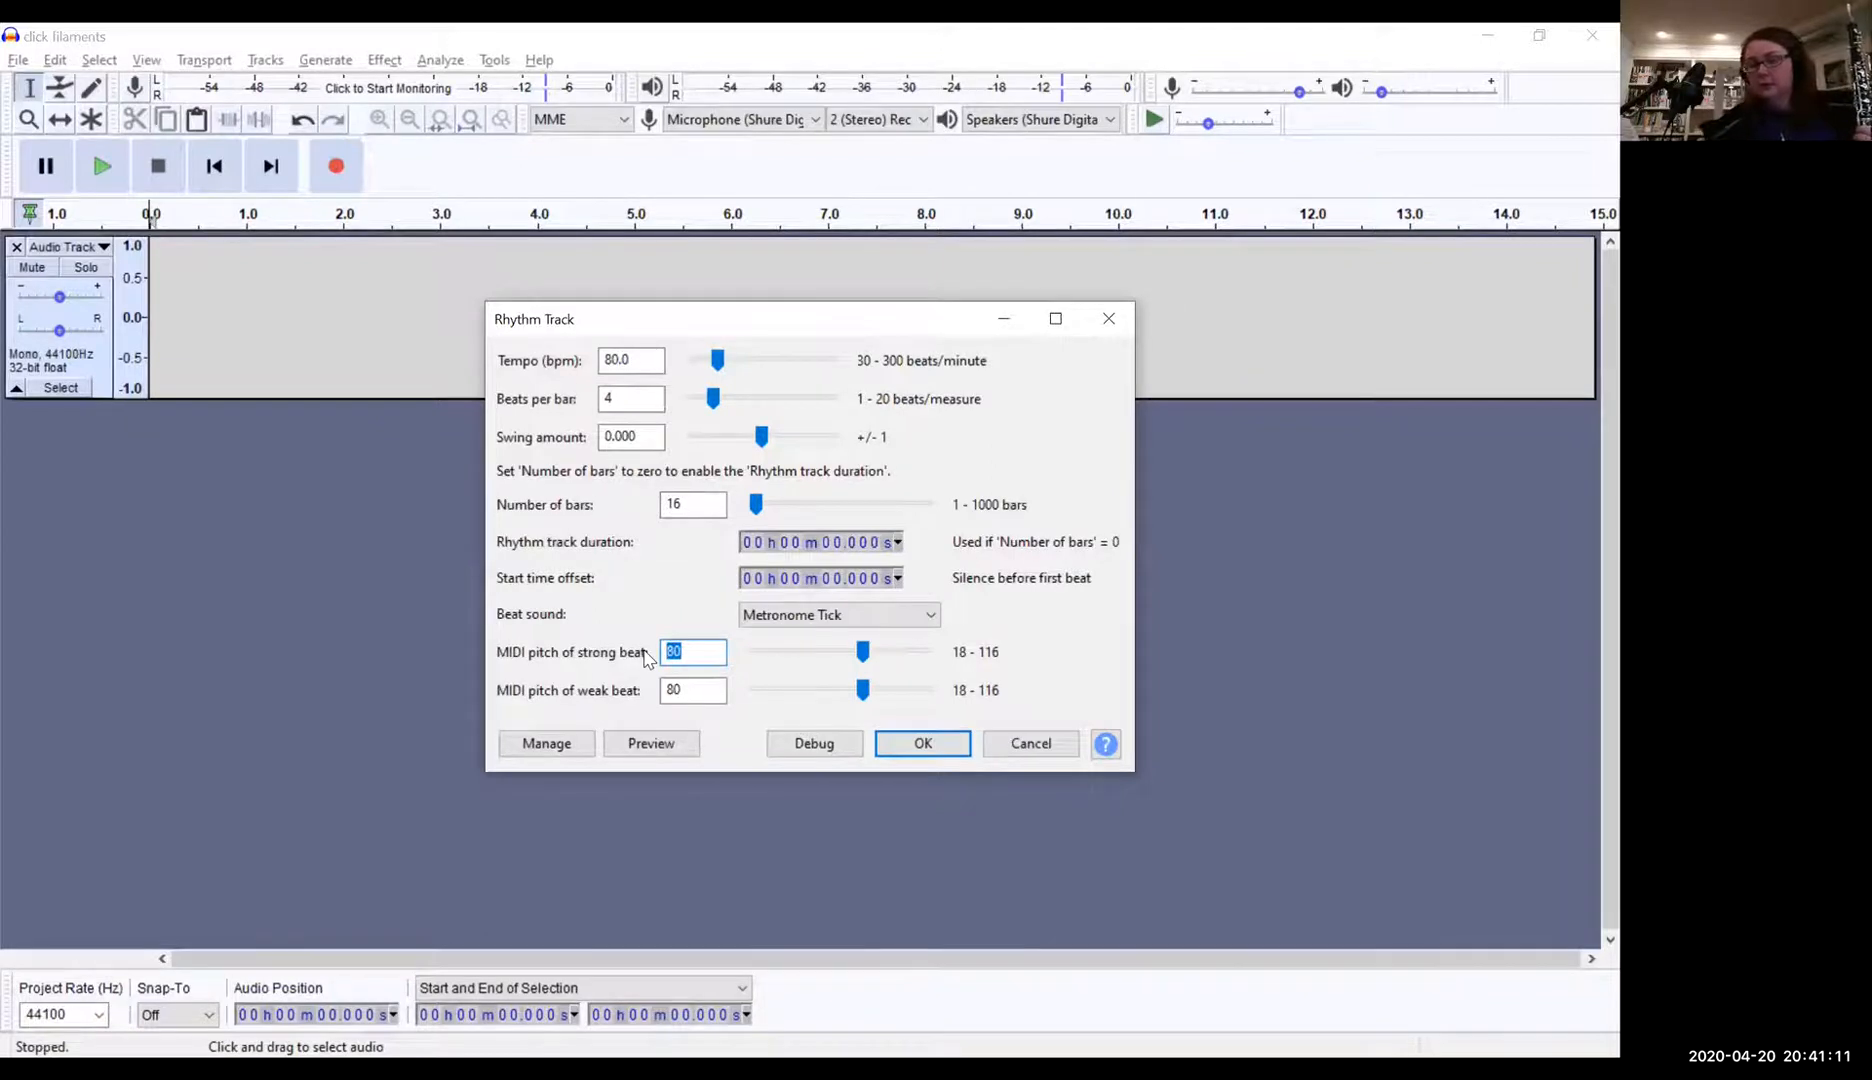
click(709, 659)
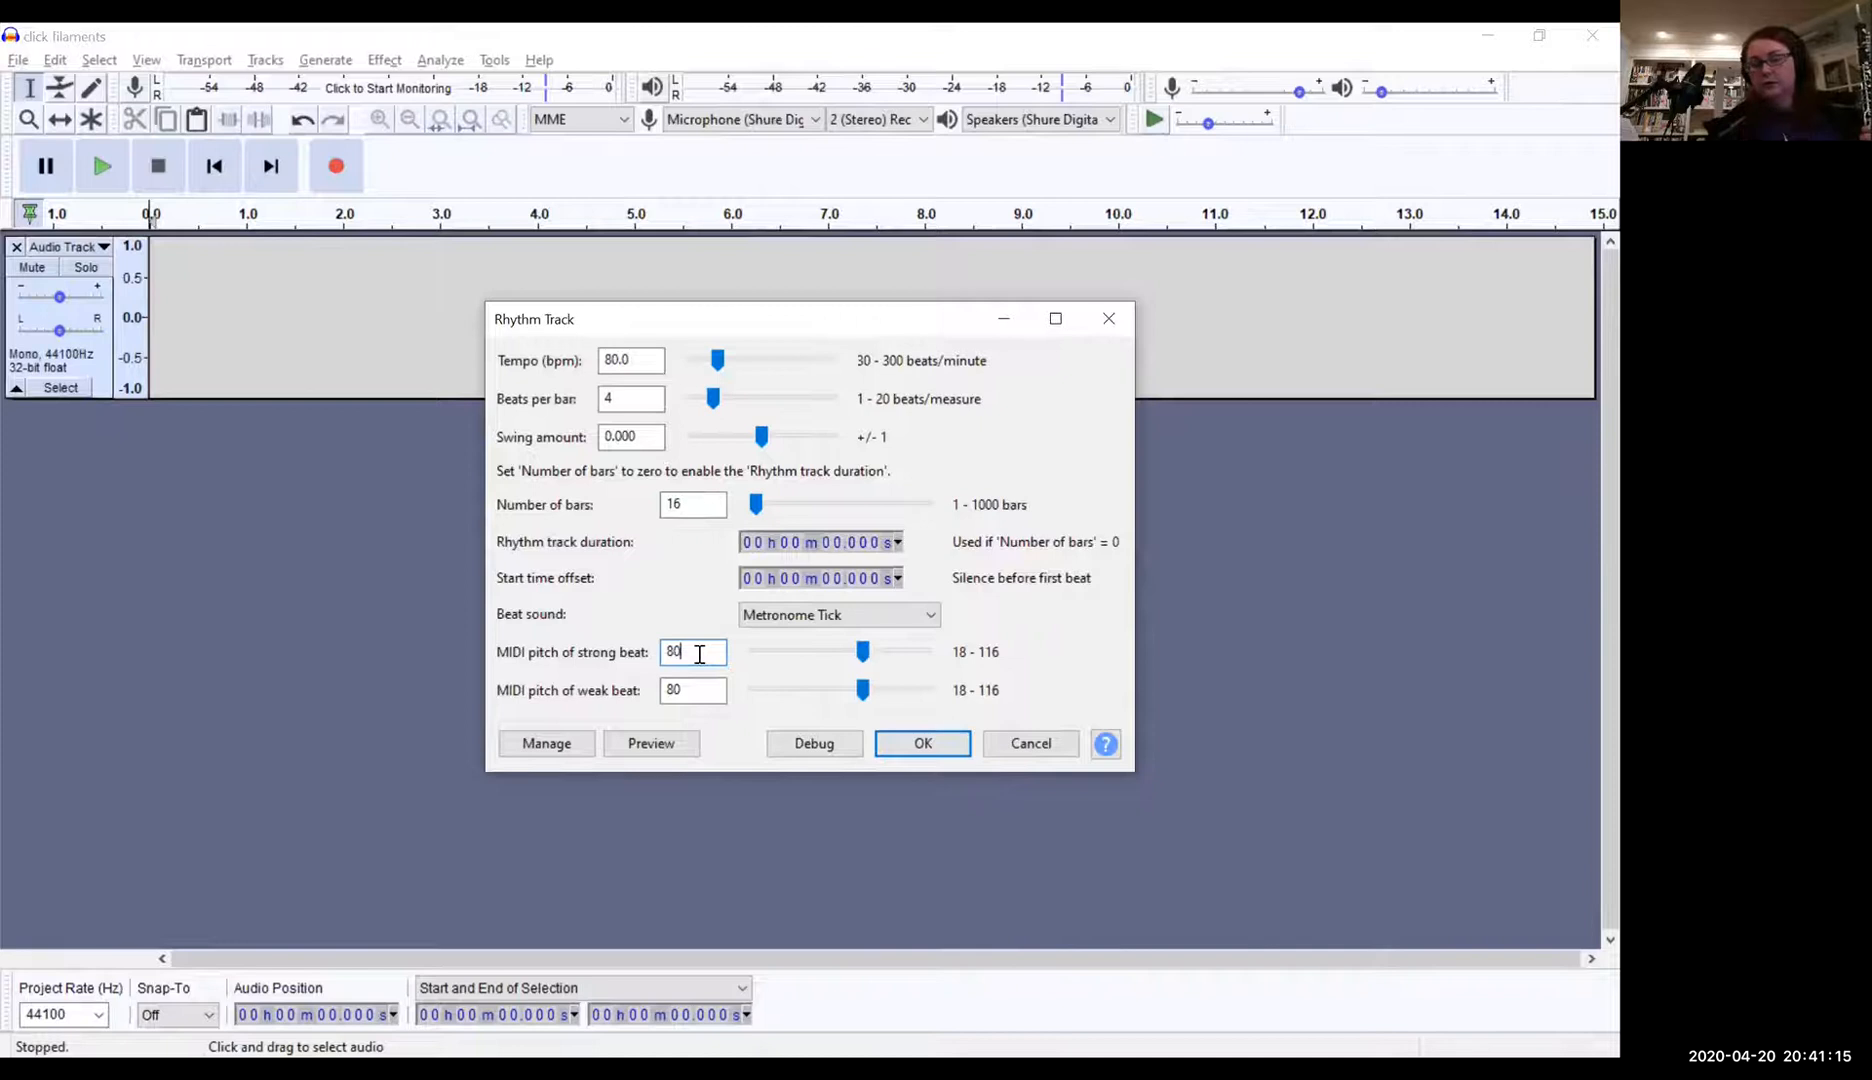
drag(682, 654, 618, 664)
text(84)
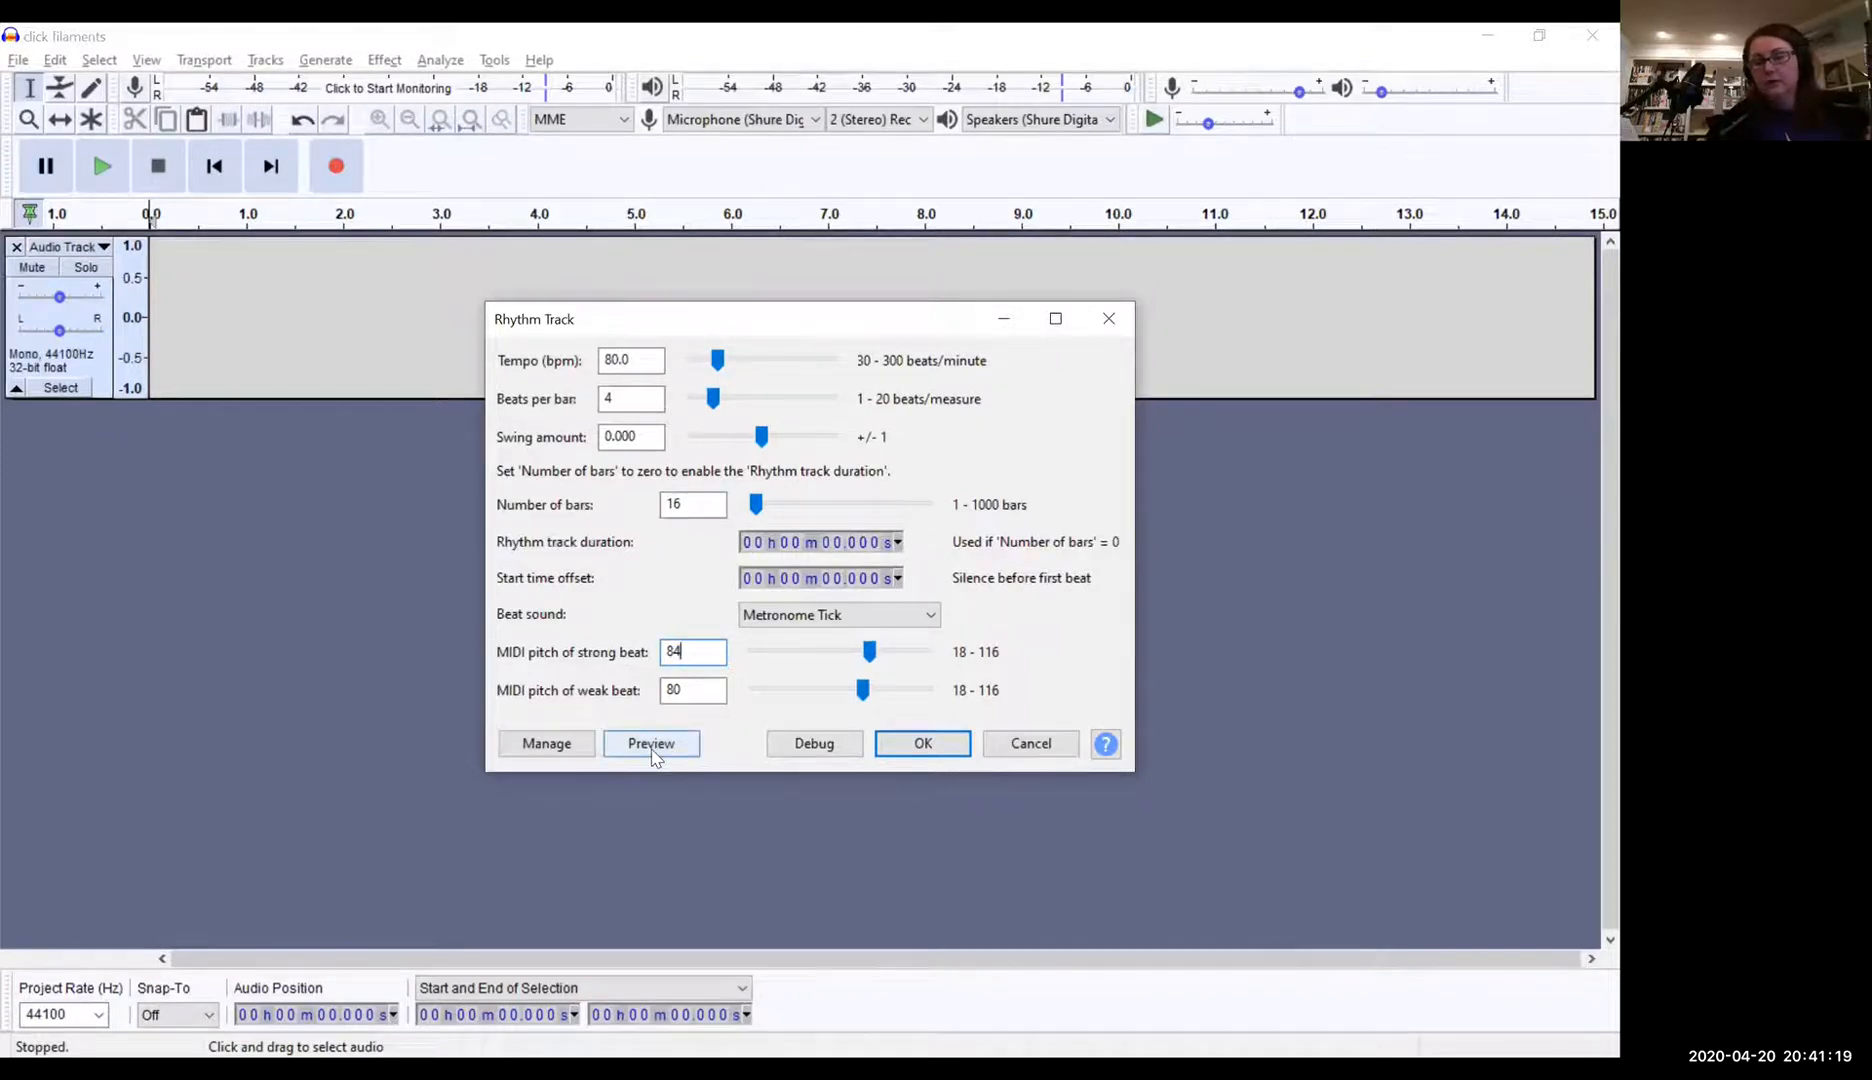
click(652, 745)
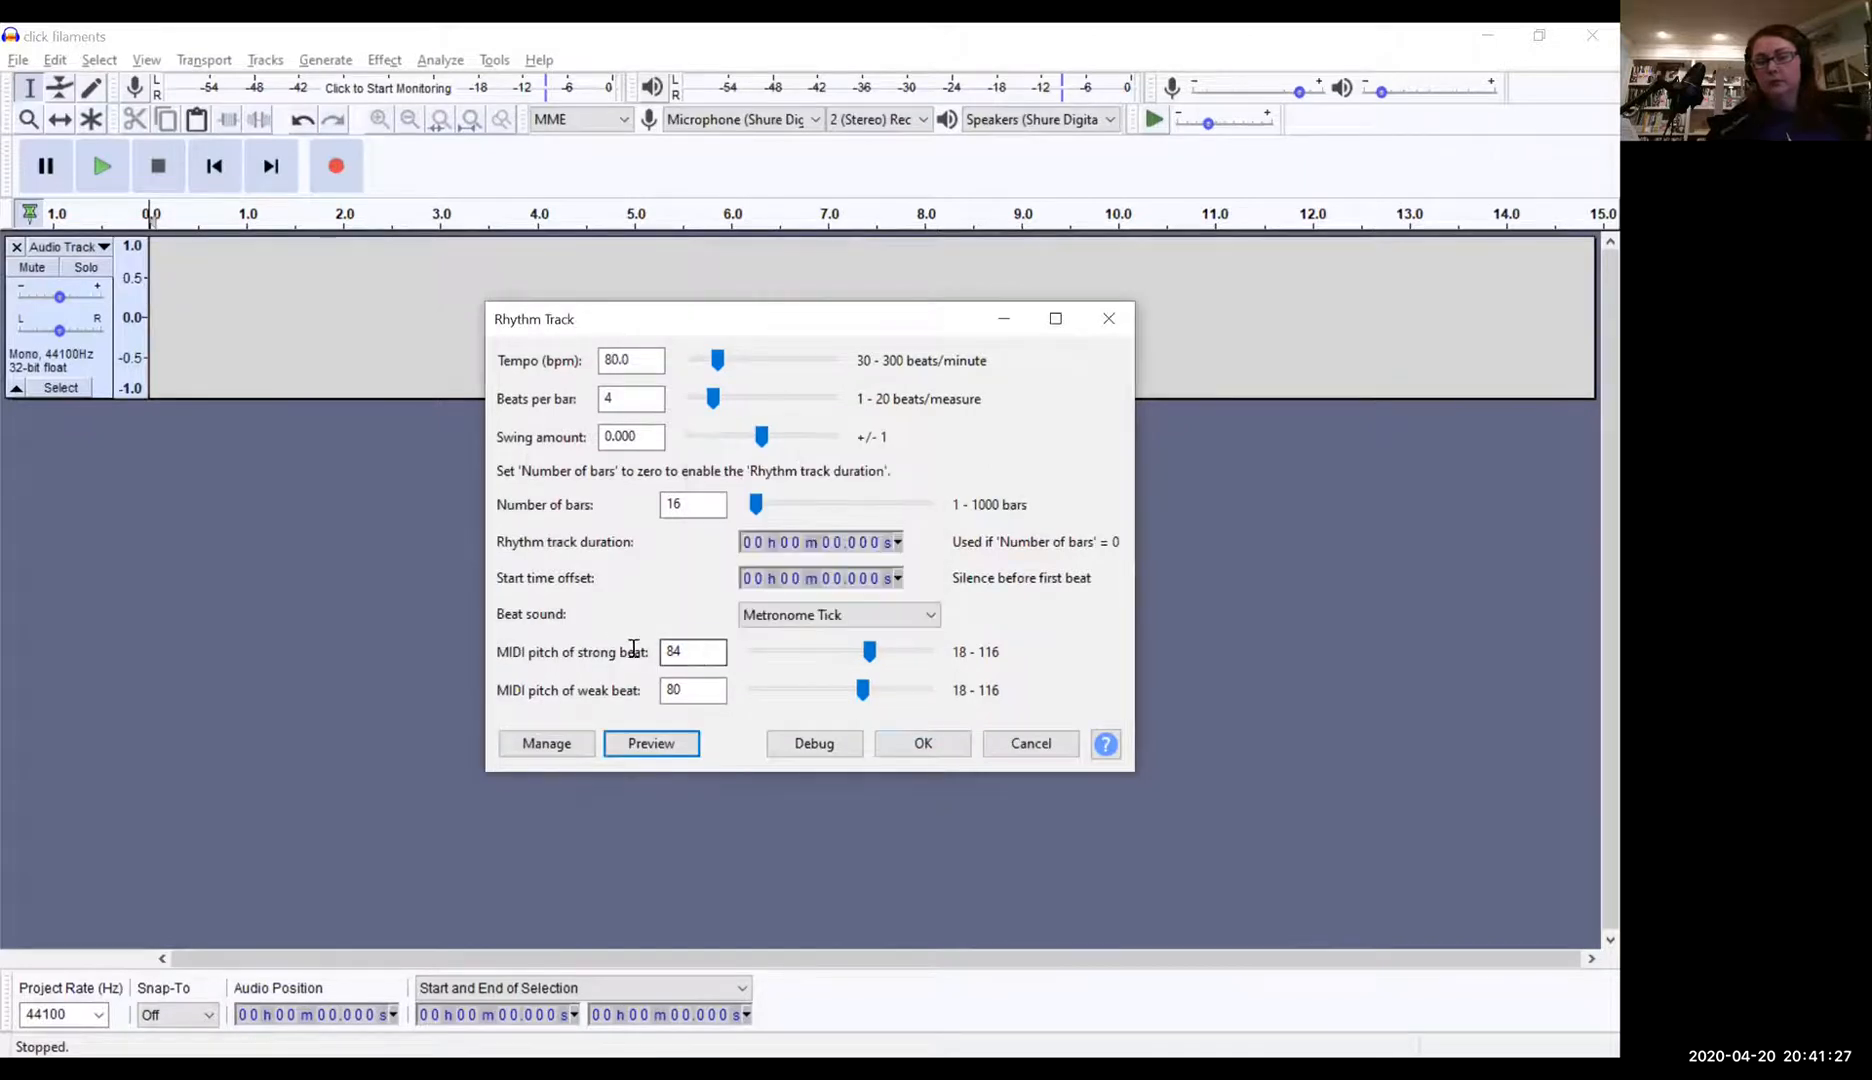
Step: Preview the clicks with the strong beat pitch at 80, set it back to 84 and generate the rhythm track
text(80)
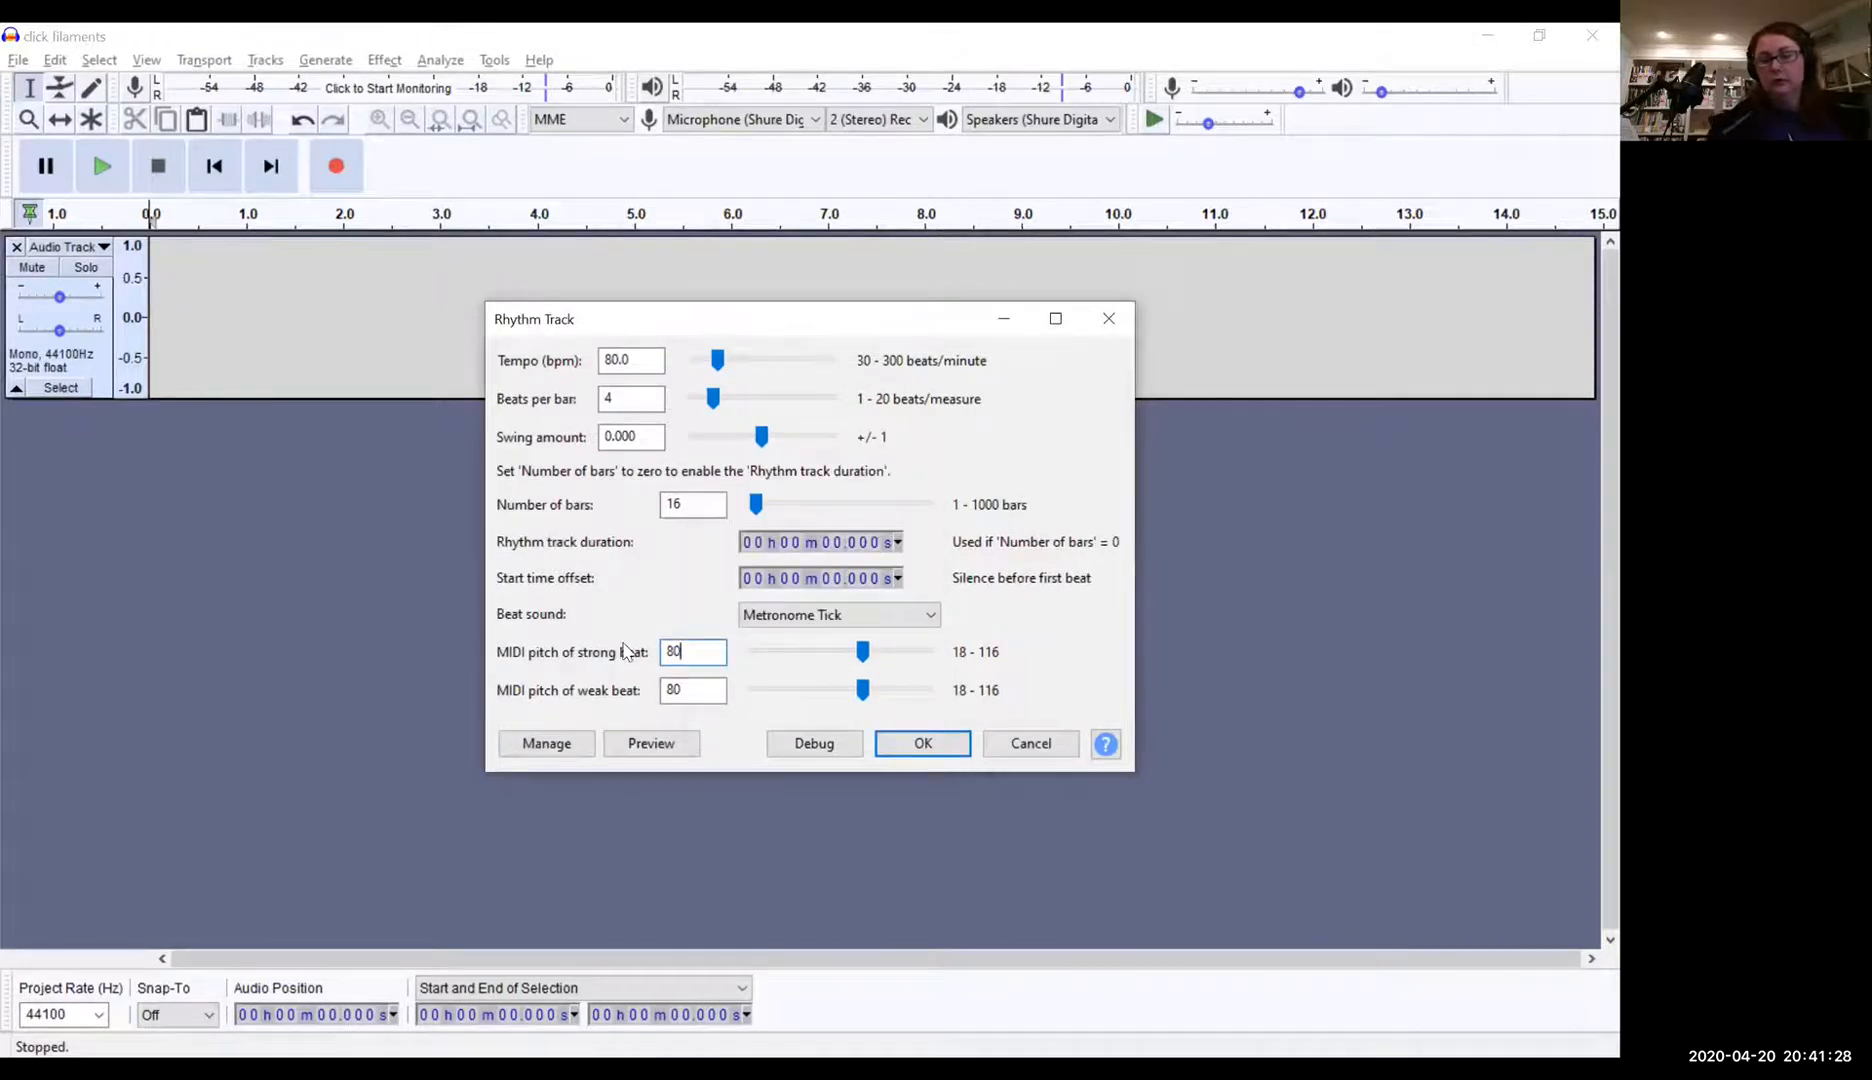
click(655, 748)
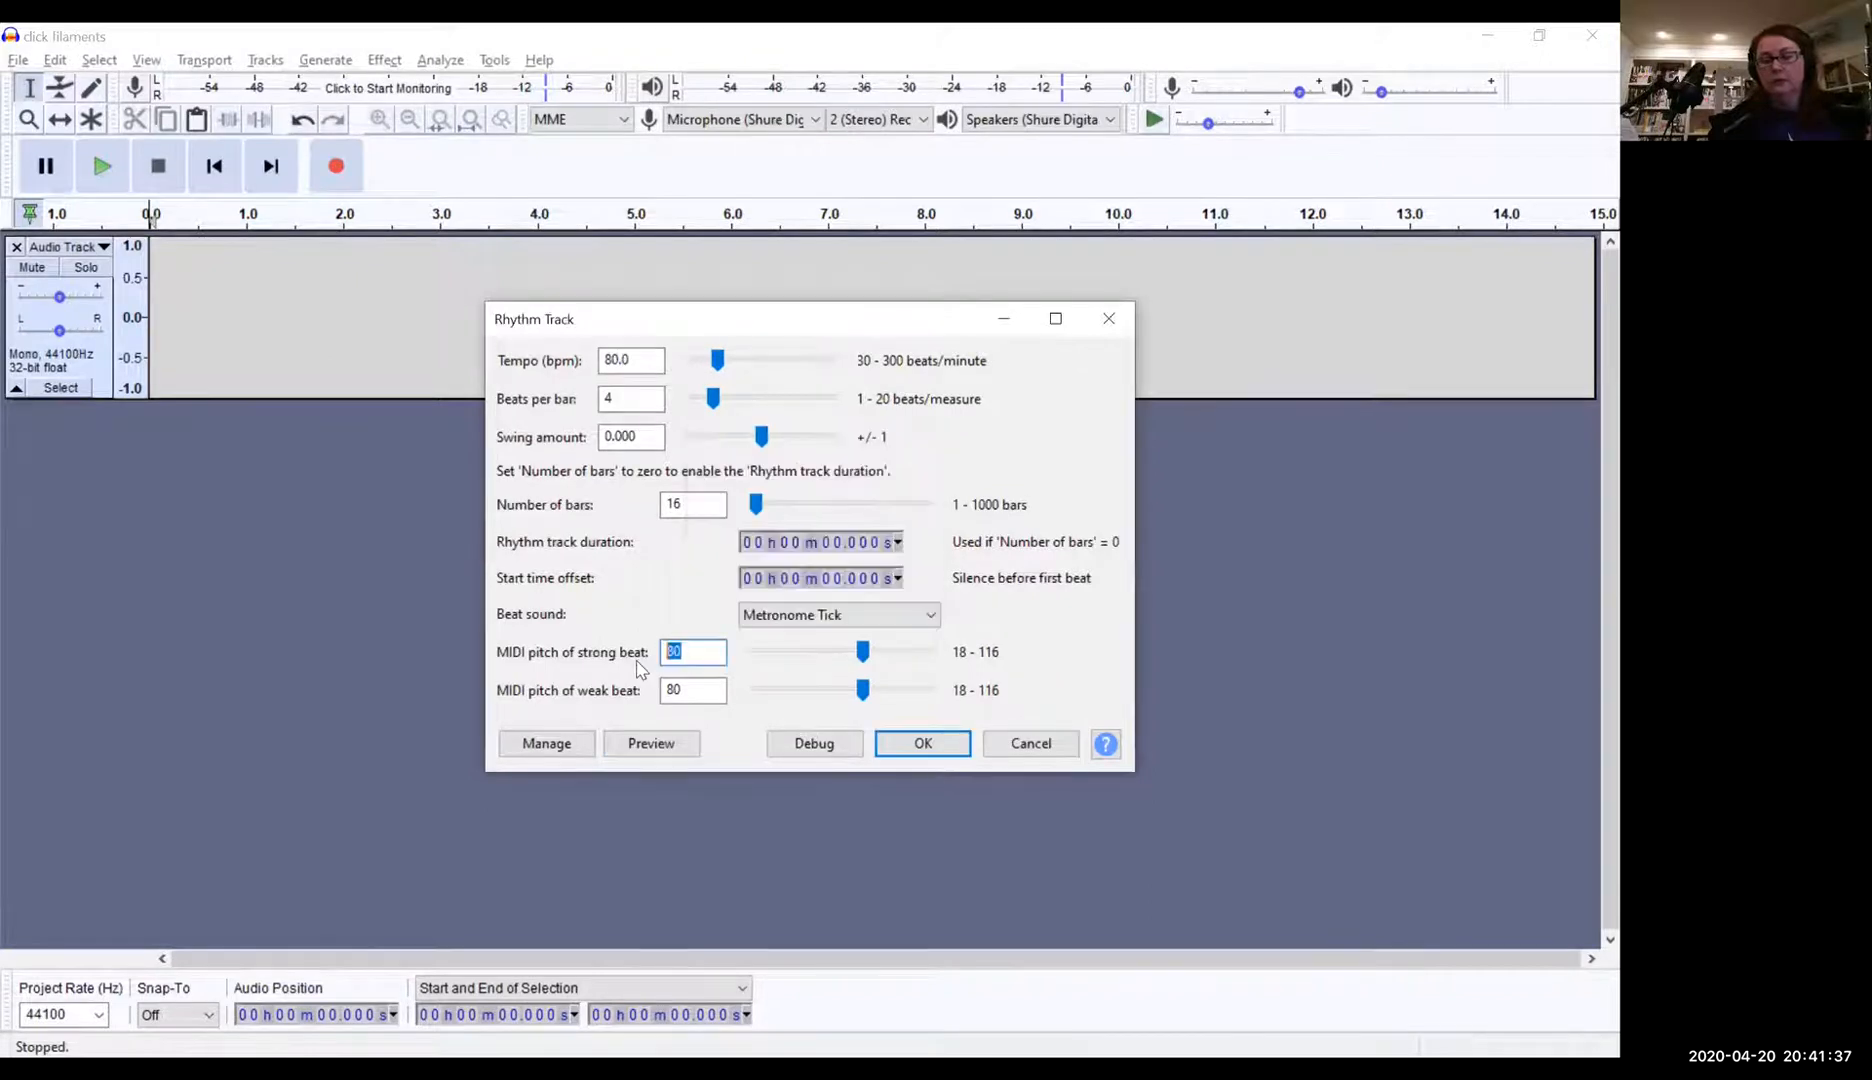
text(84)
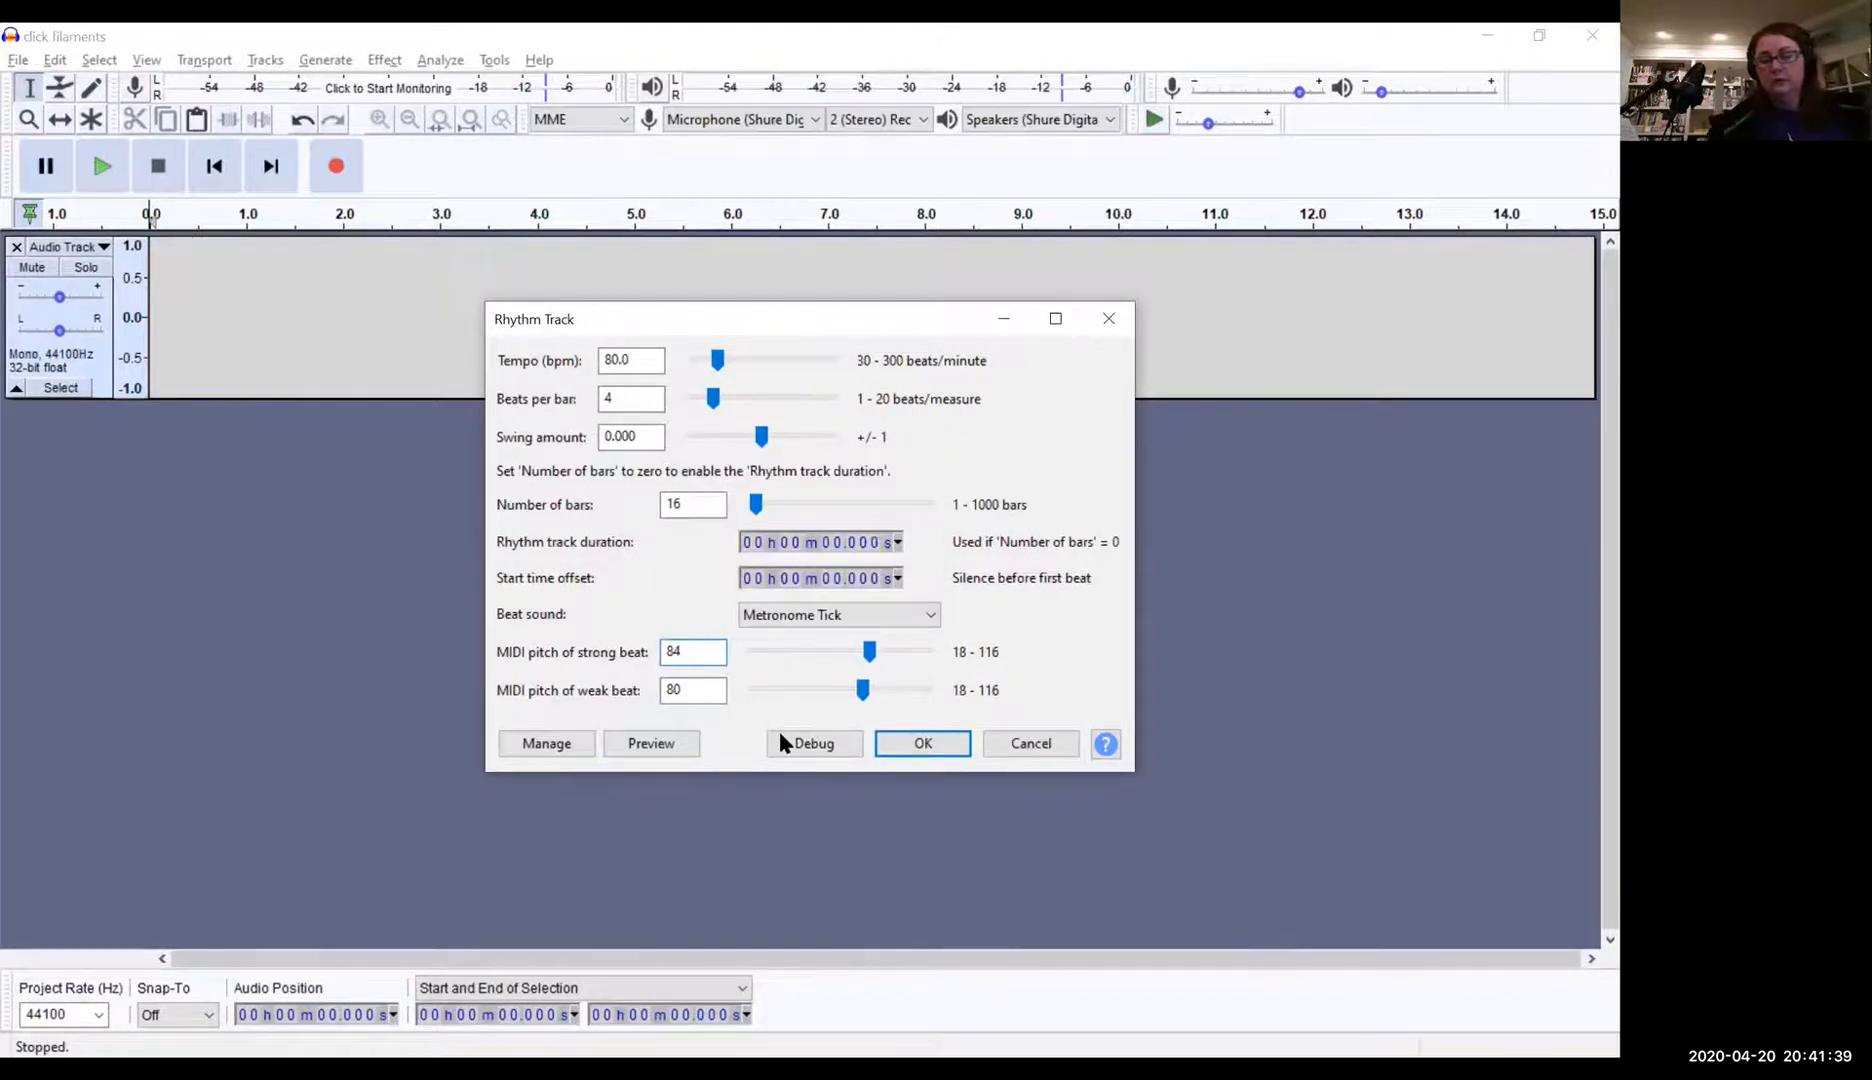
click(898, 745)
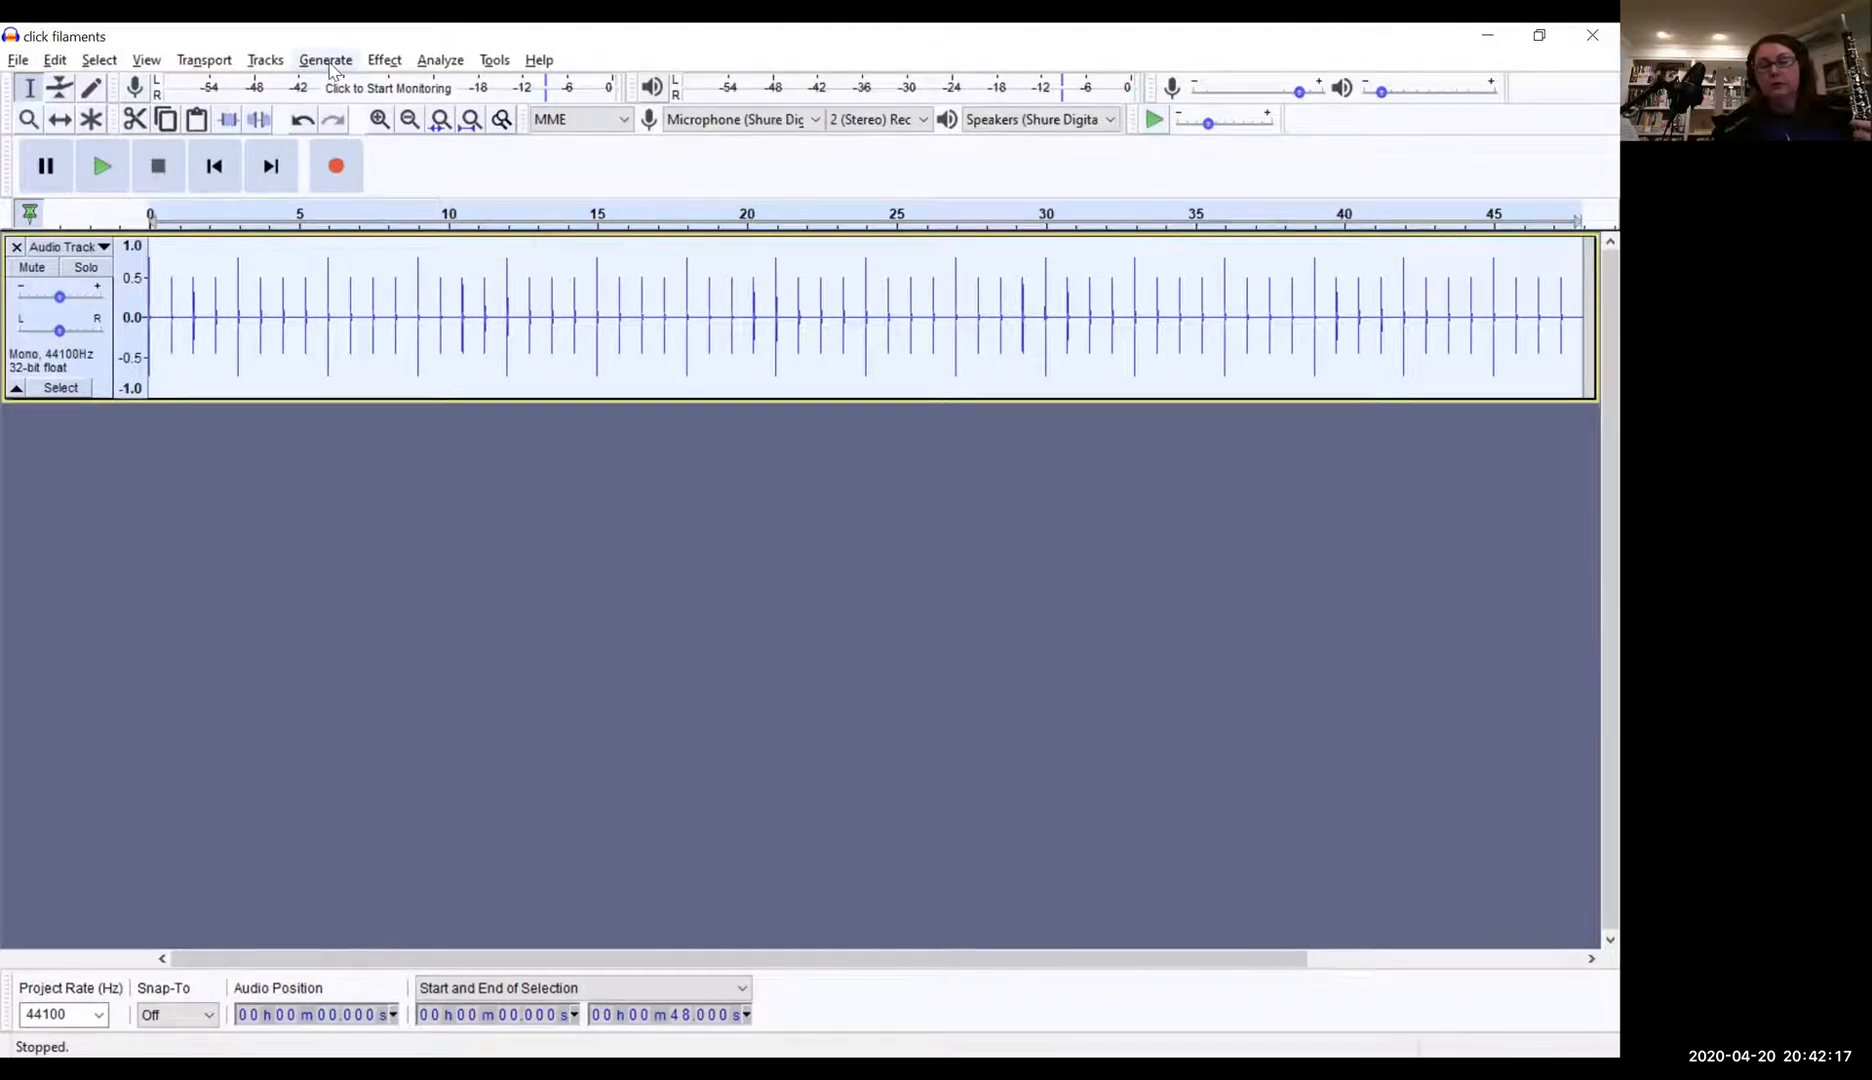
Step: Start another rhythm track at the beginning of the project and set its number of bars to 1
click(228, 177)
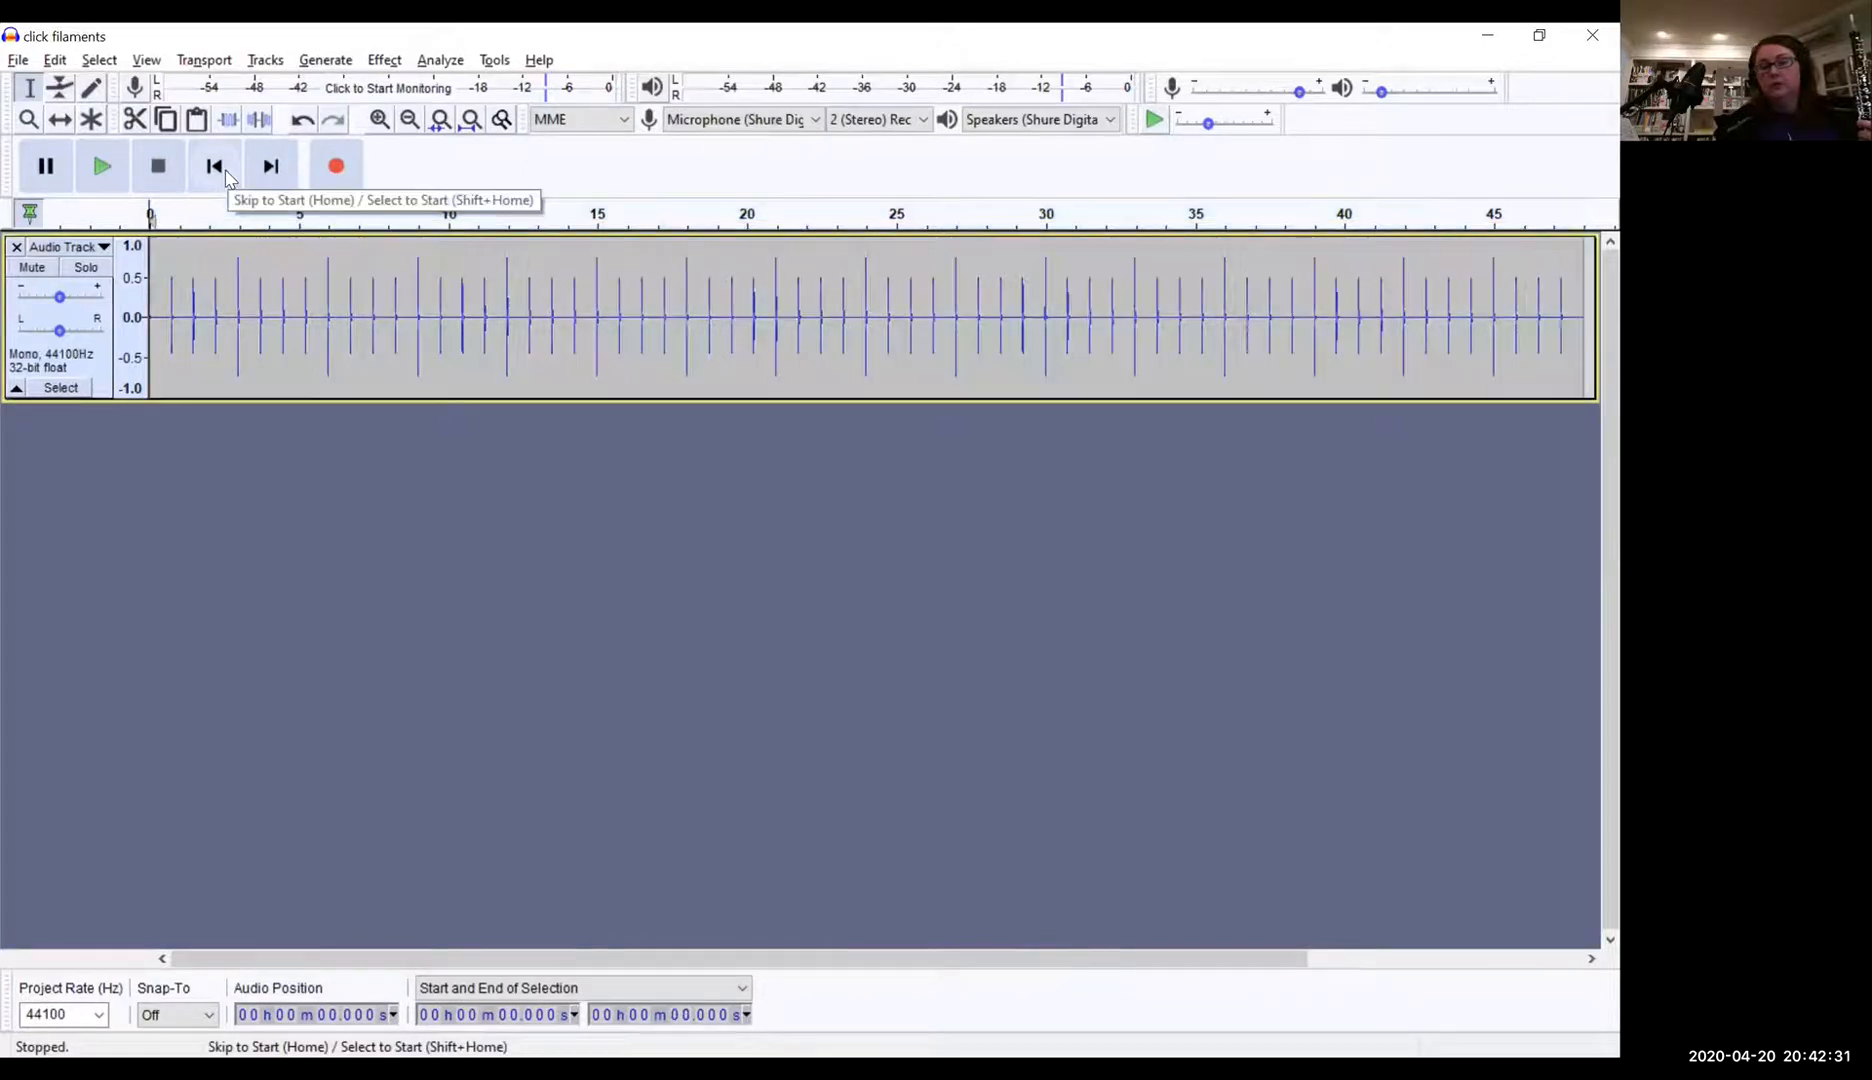
click(323, 62)
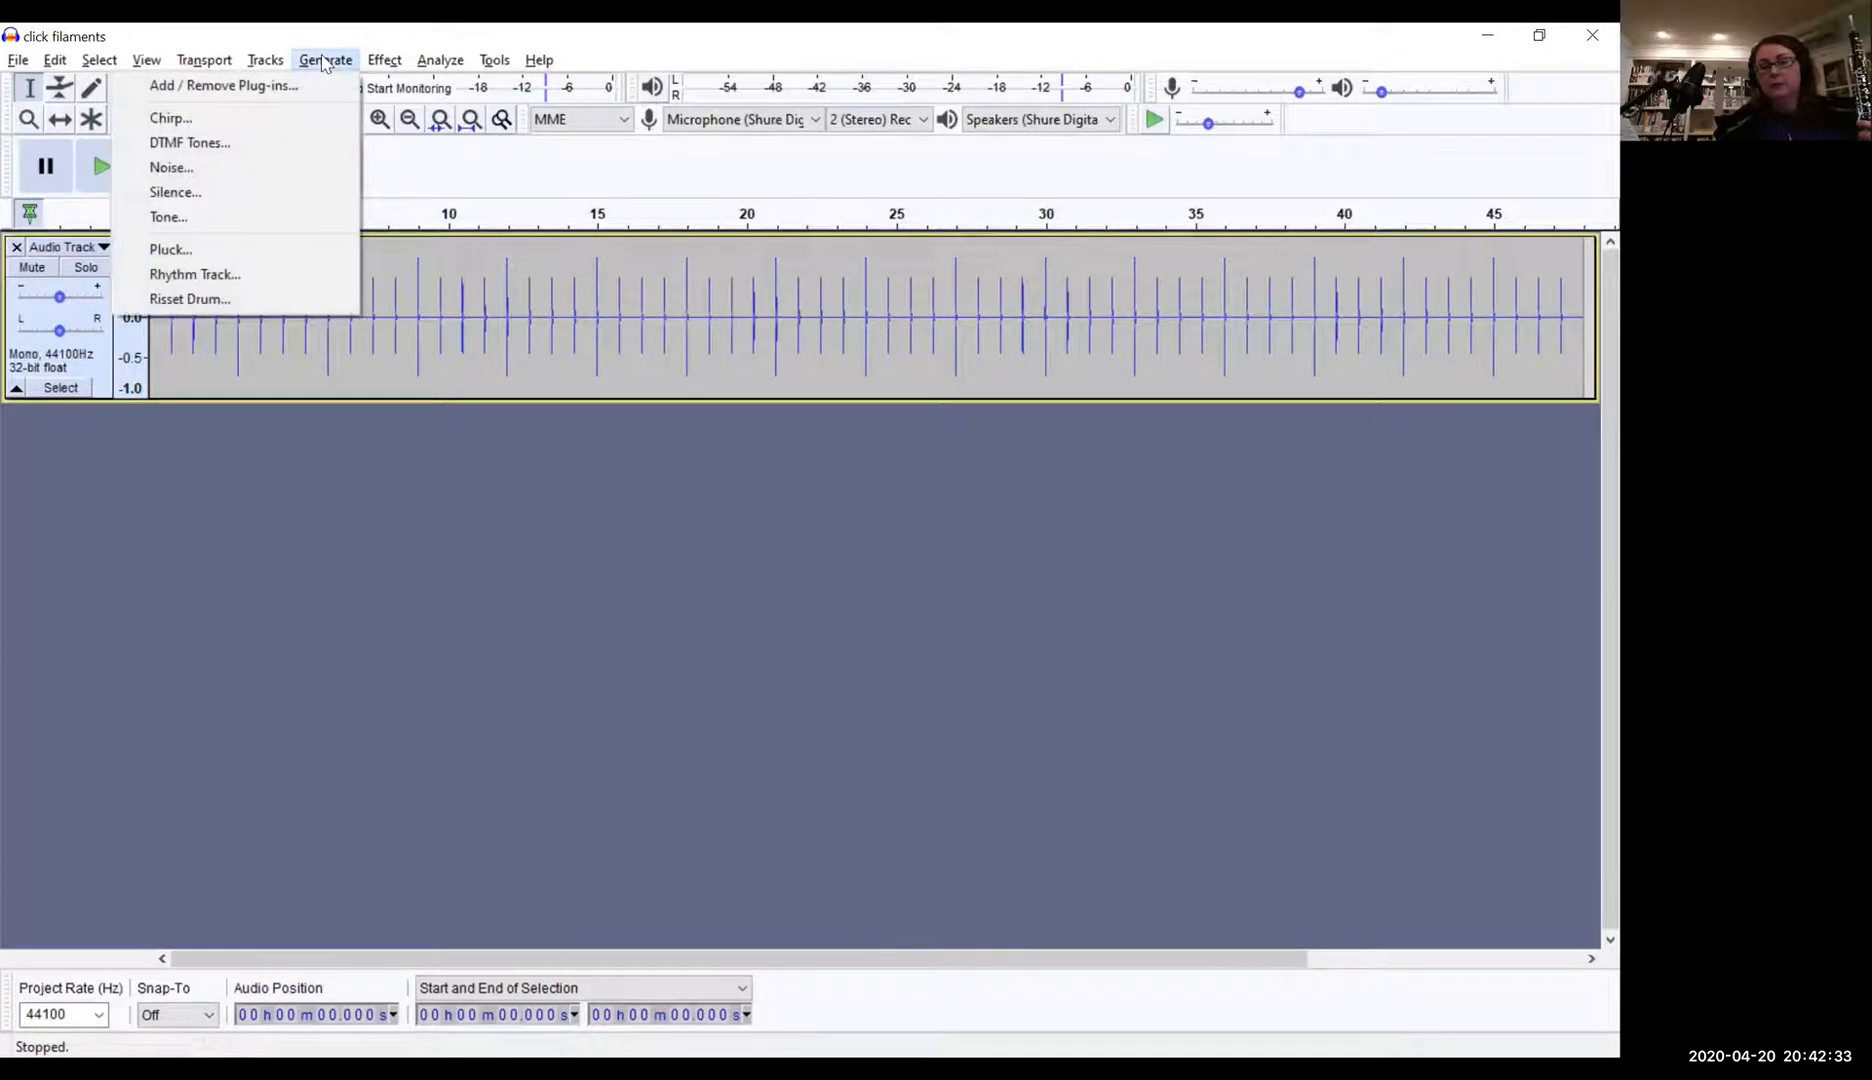
click(234, 274)
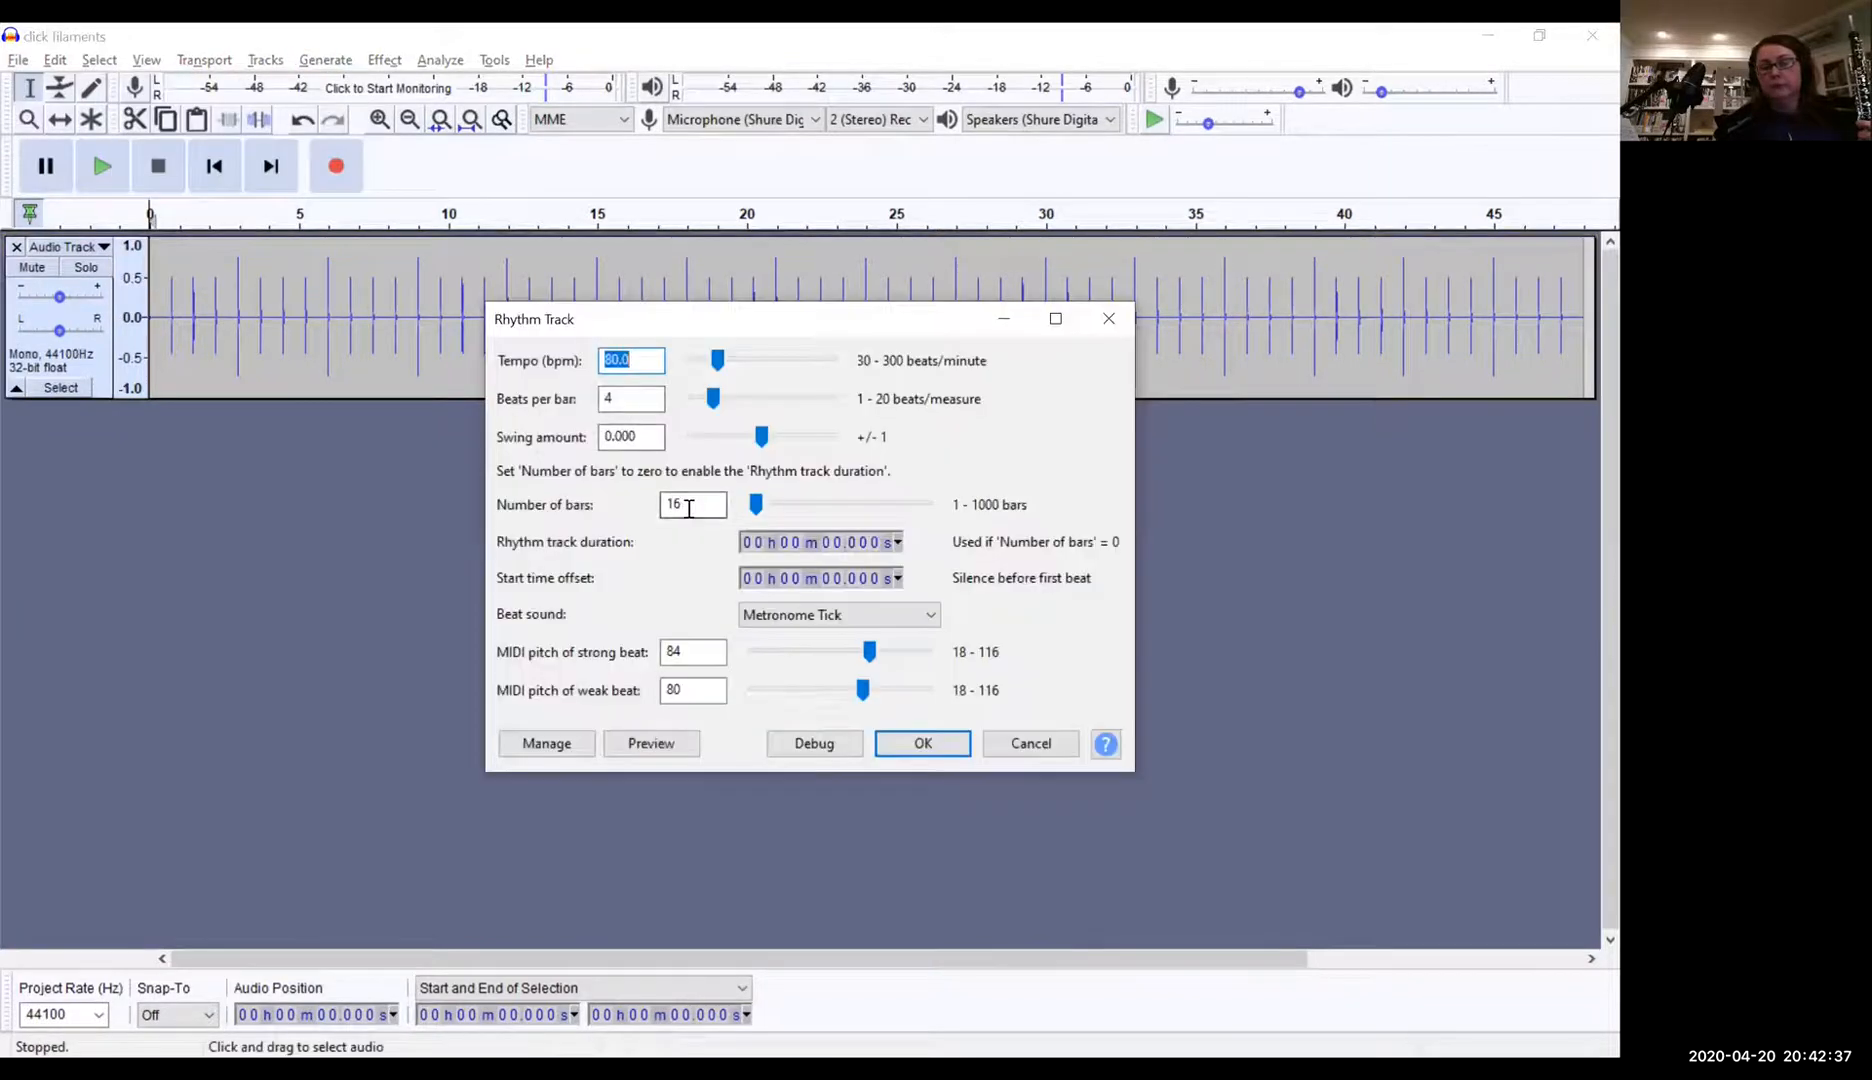
double_click(689, 509)
text(1)
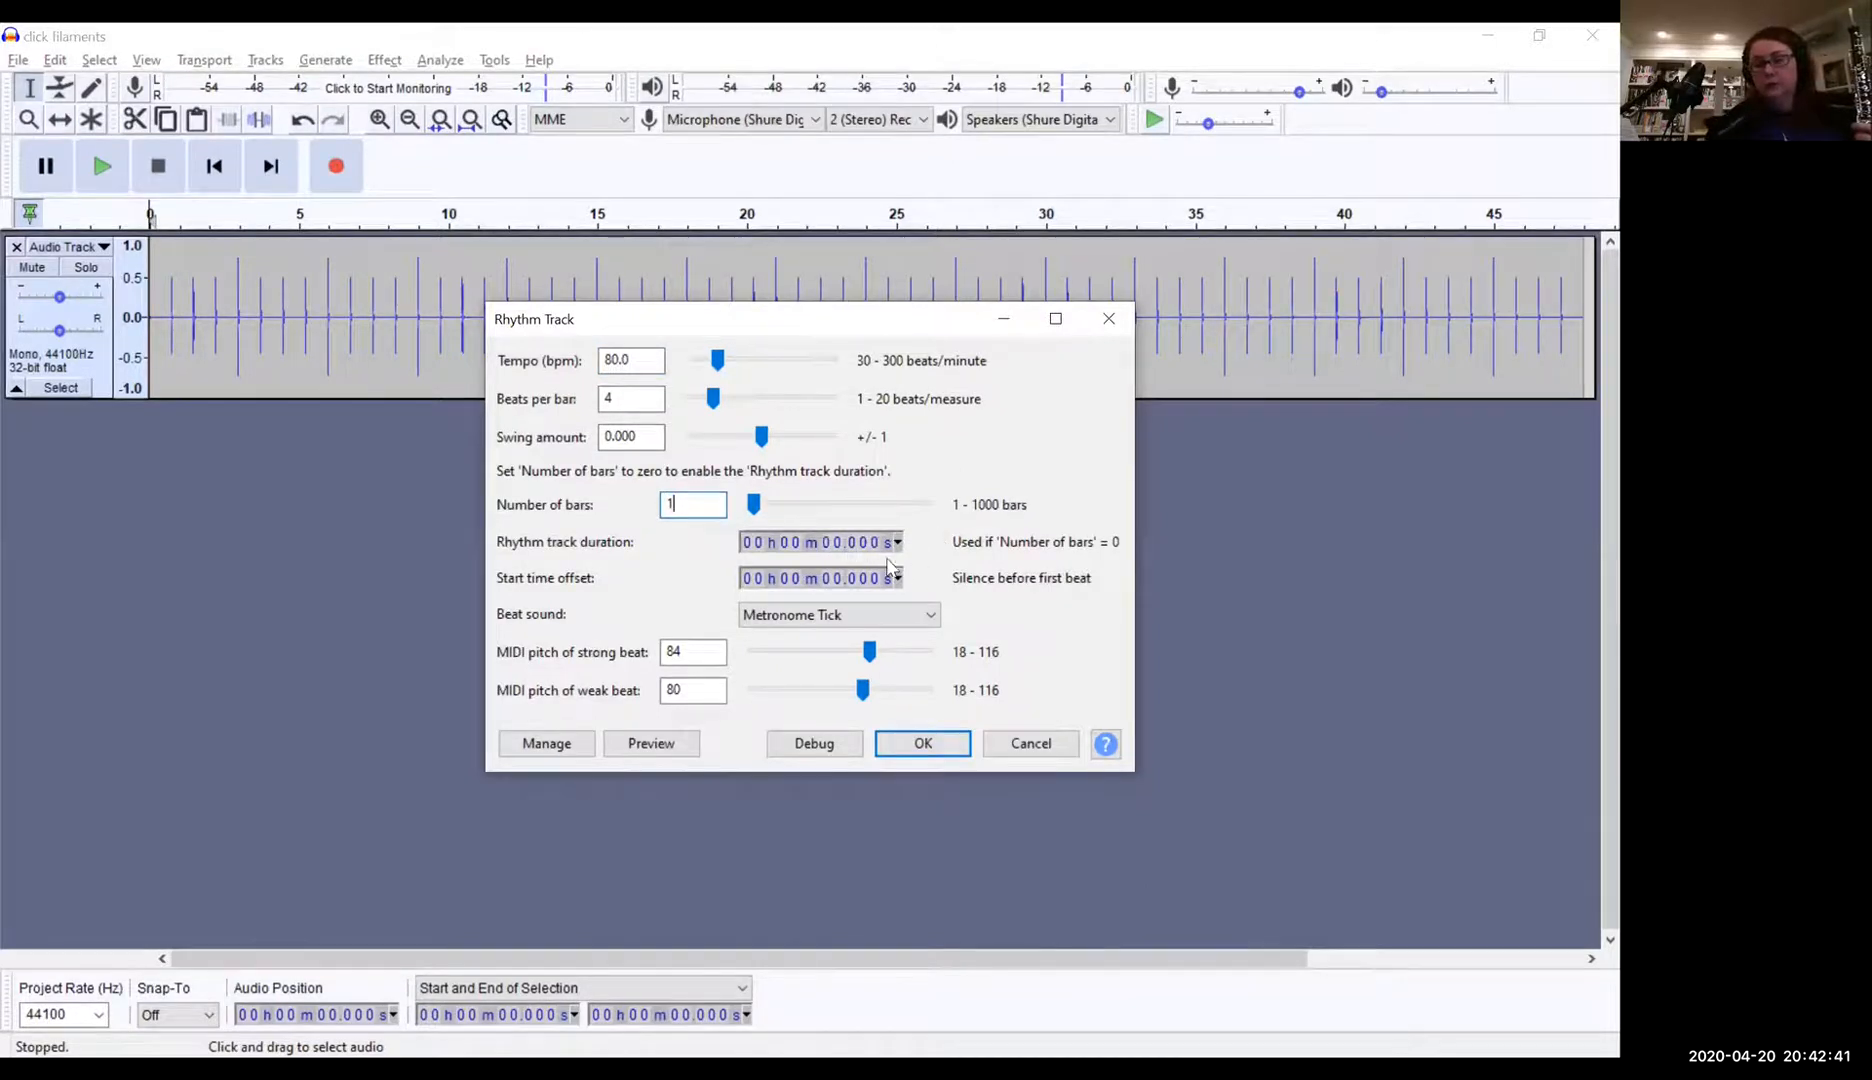
Step: Switch the start time offset to seconds format, set it to 10 seconds and insert the one-bar rhythm clip
click(897, 581)
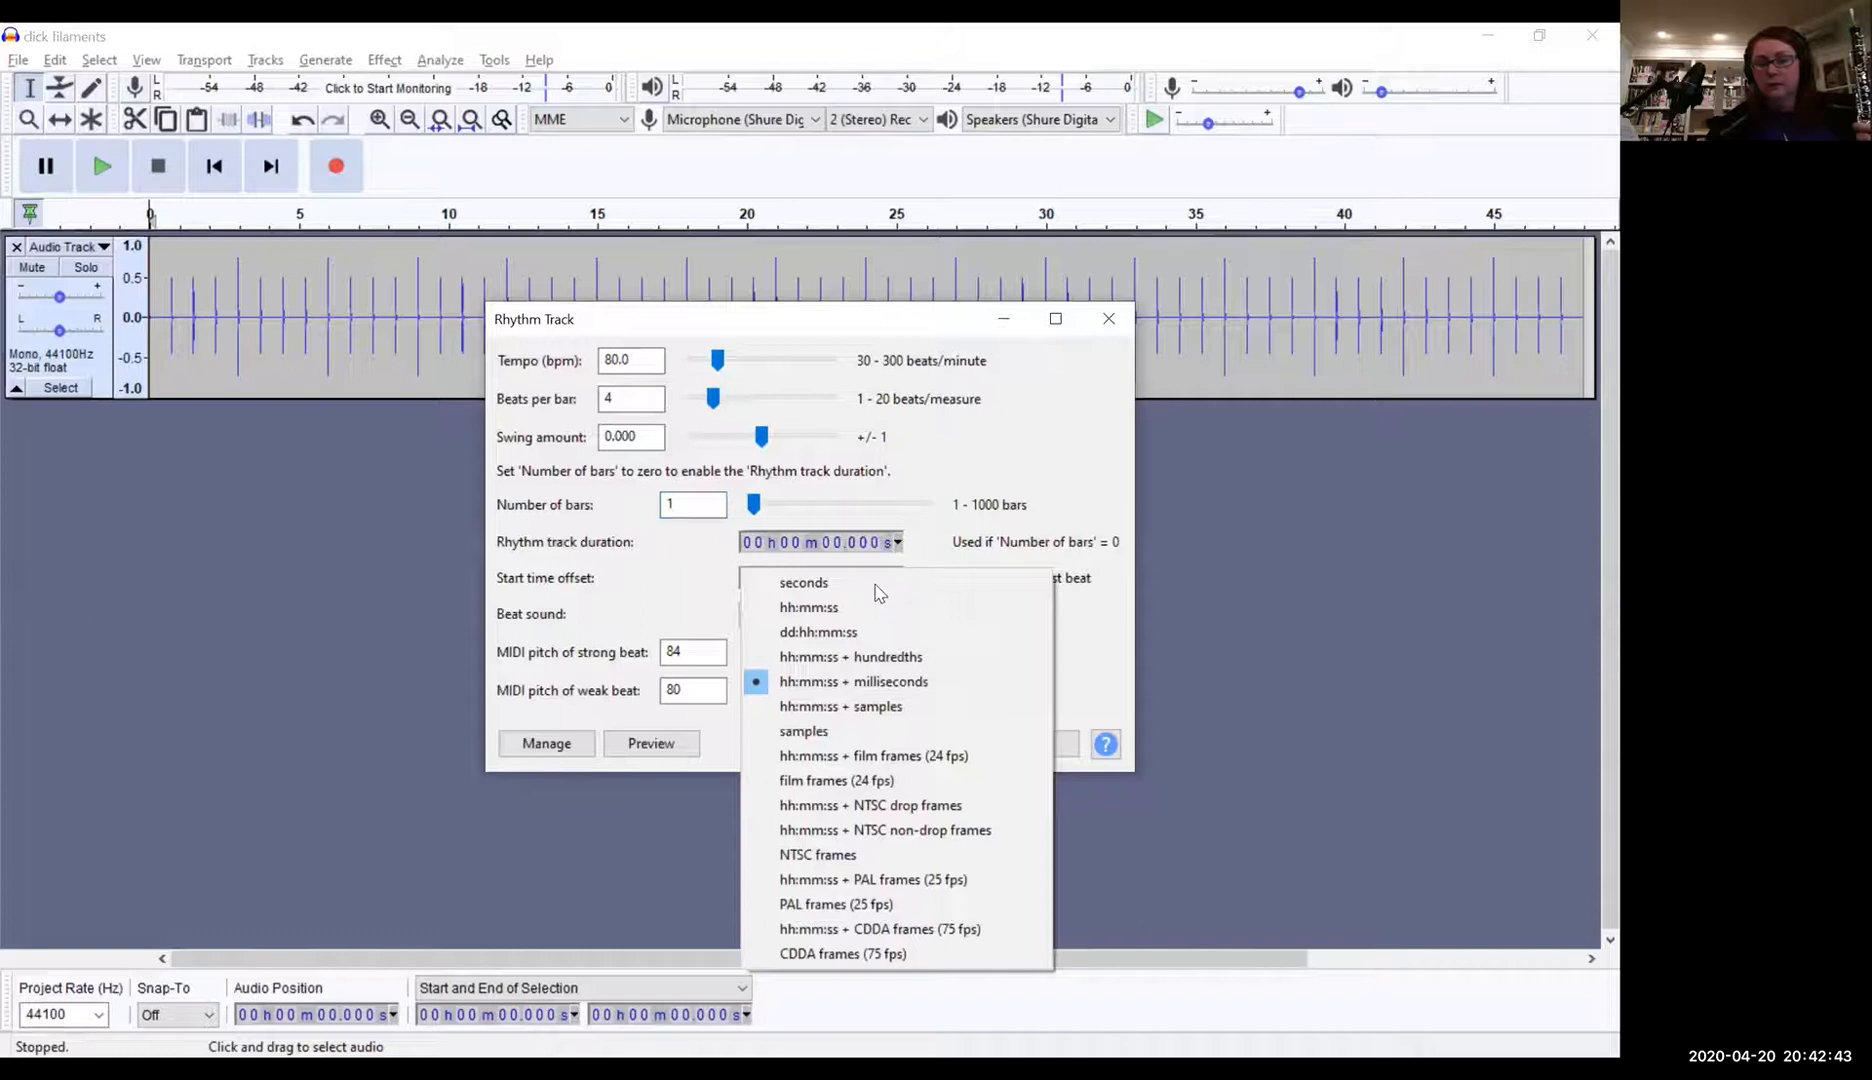
click(866, 588)
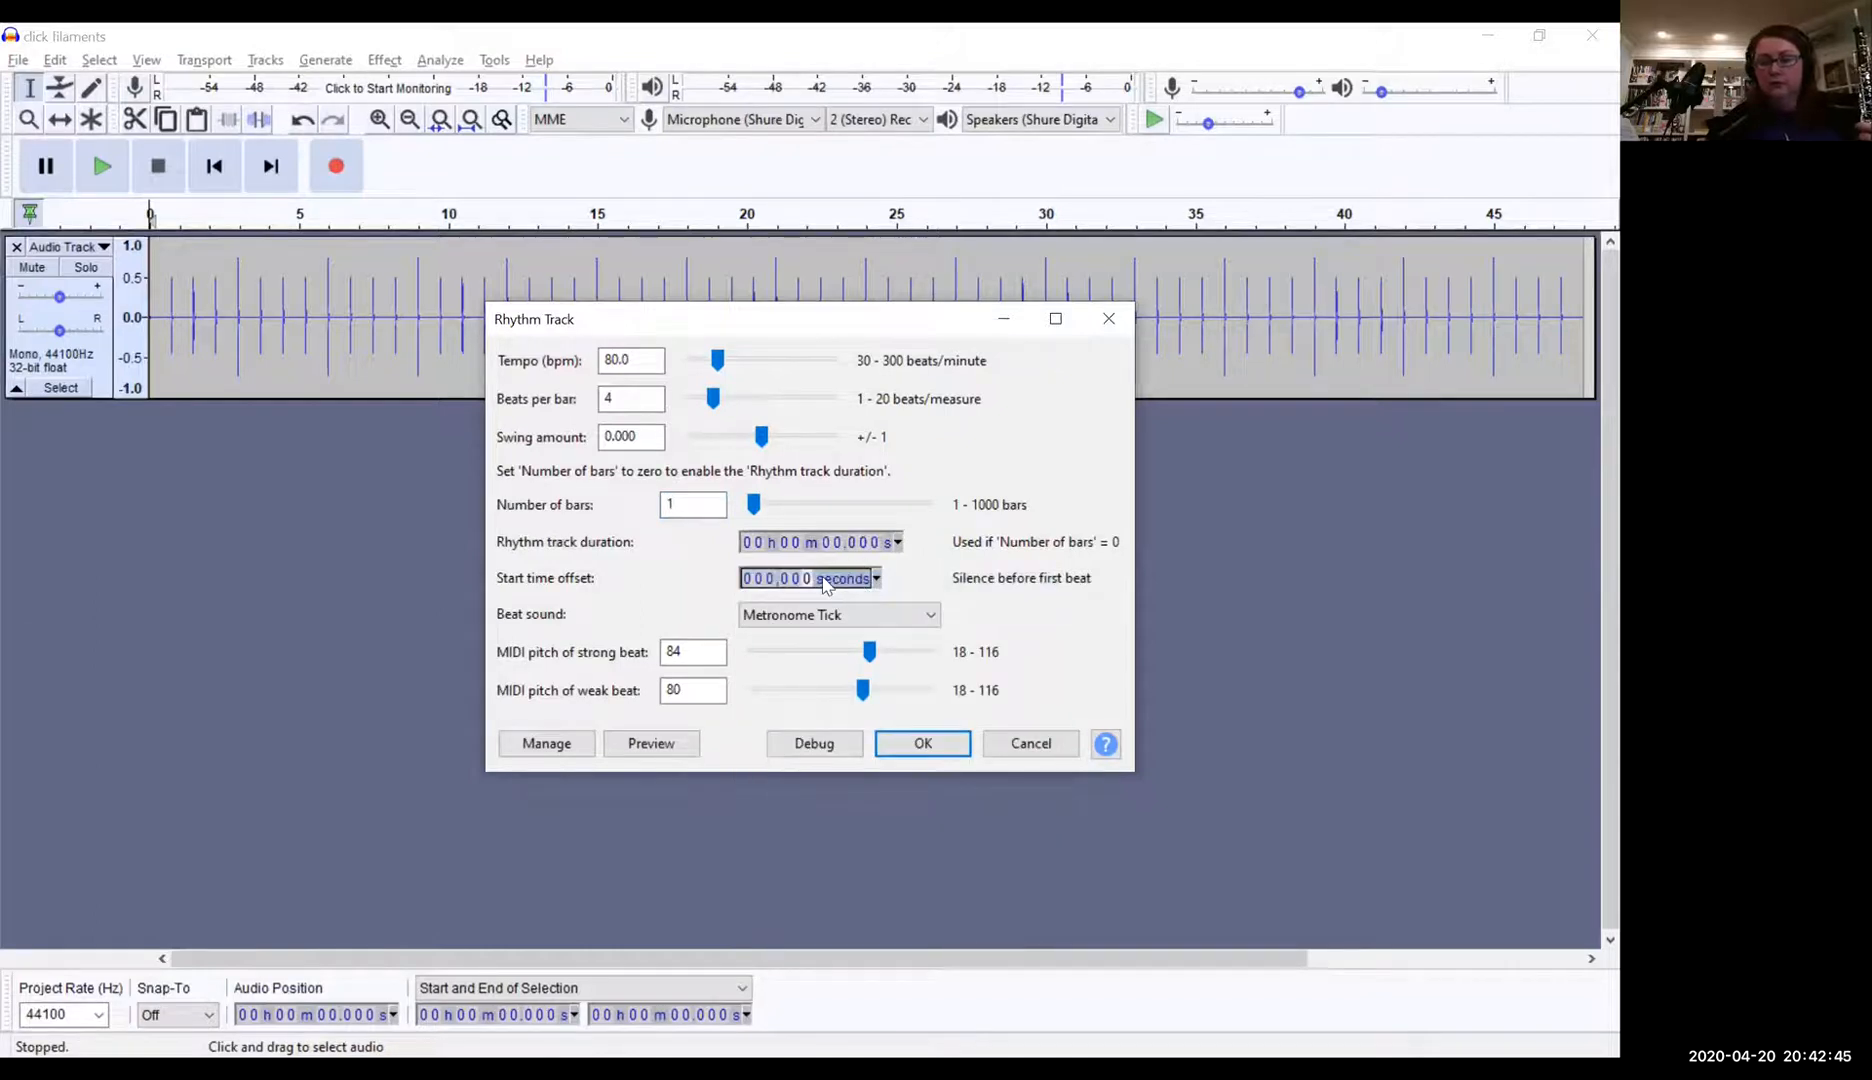
text(1)
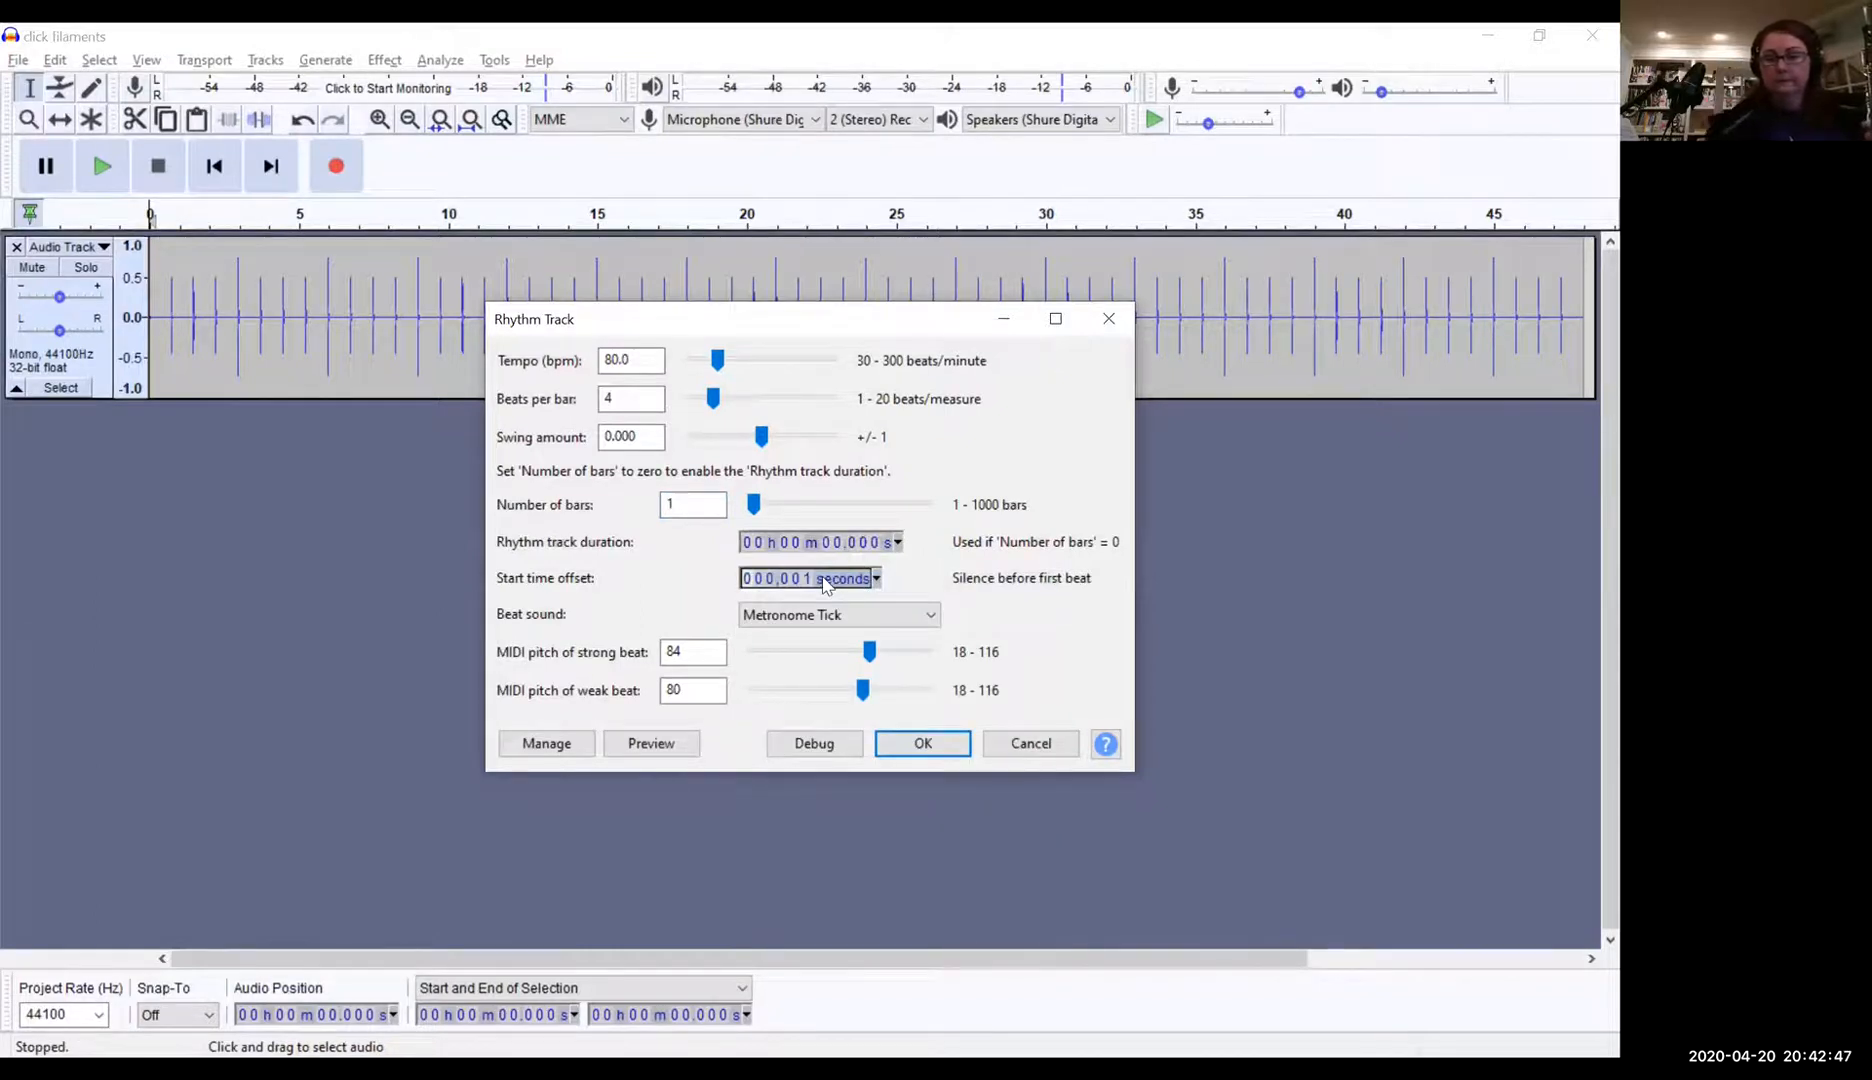
key(Down)
key(Down)
click(922, 750)
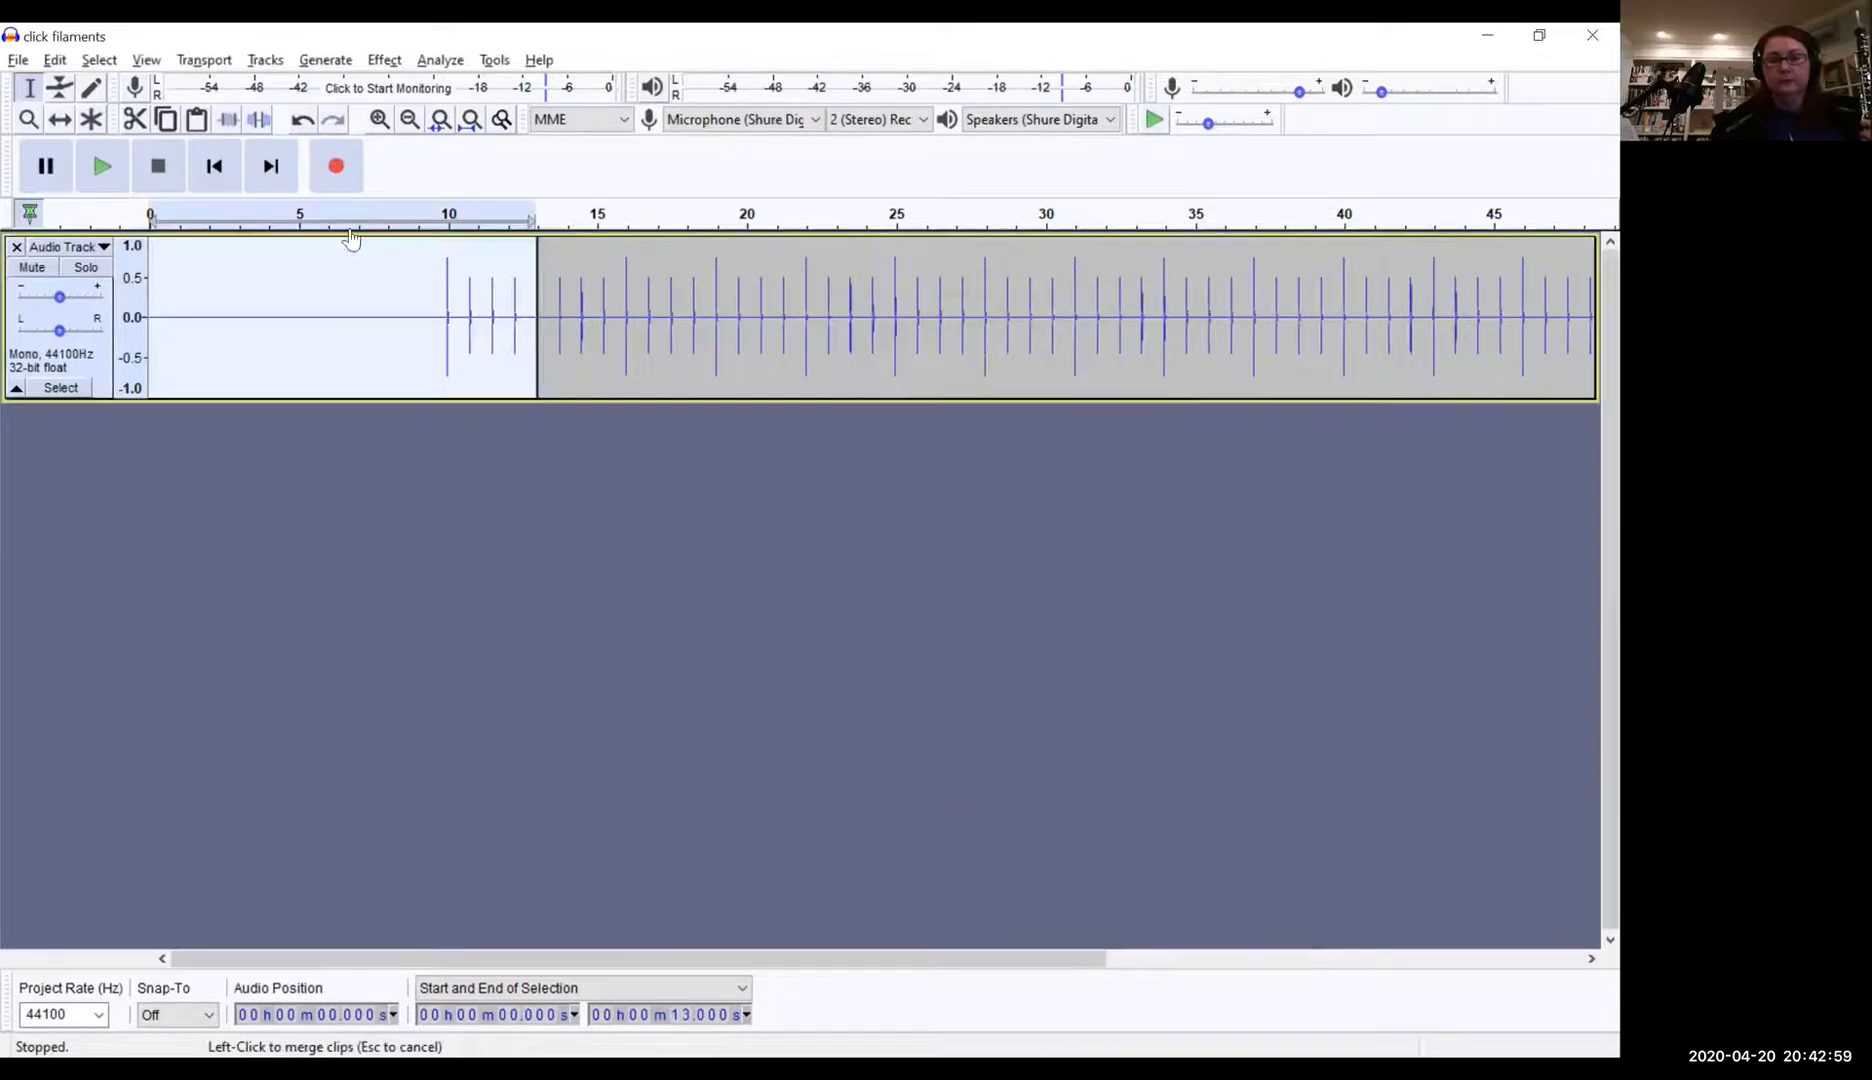
Step: Play the silent lead-in from the project start, then play from about 6.7 s into the first clicks and stop
click(224, 186)
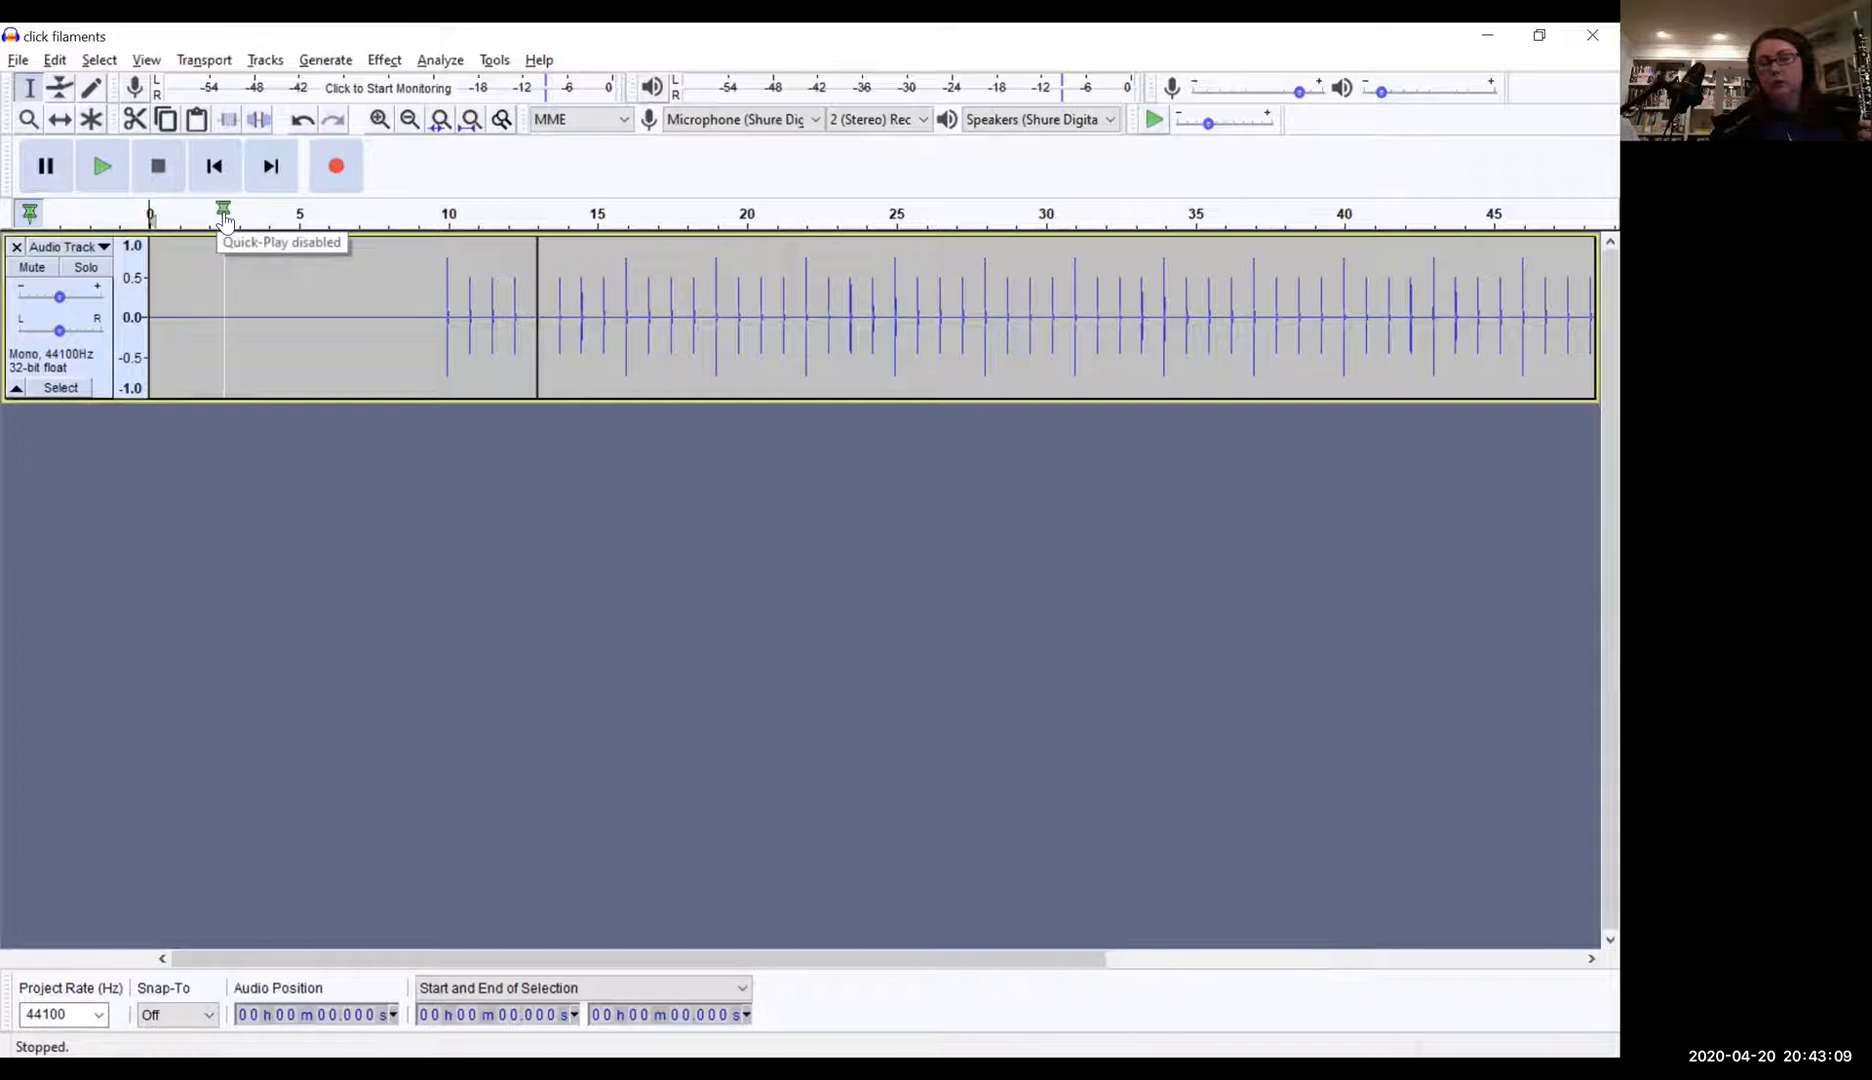
click(104, 167)
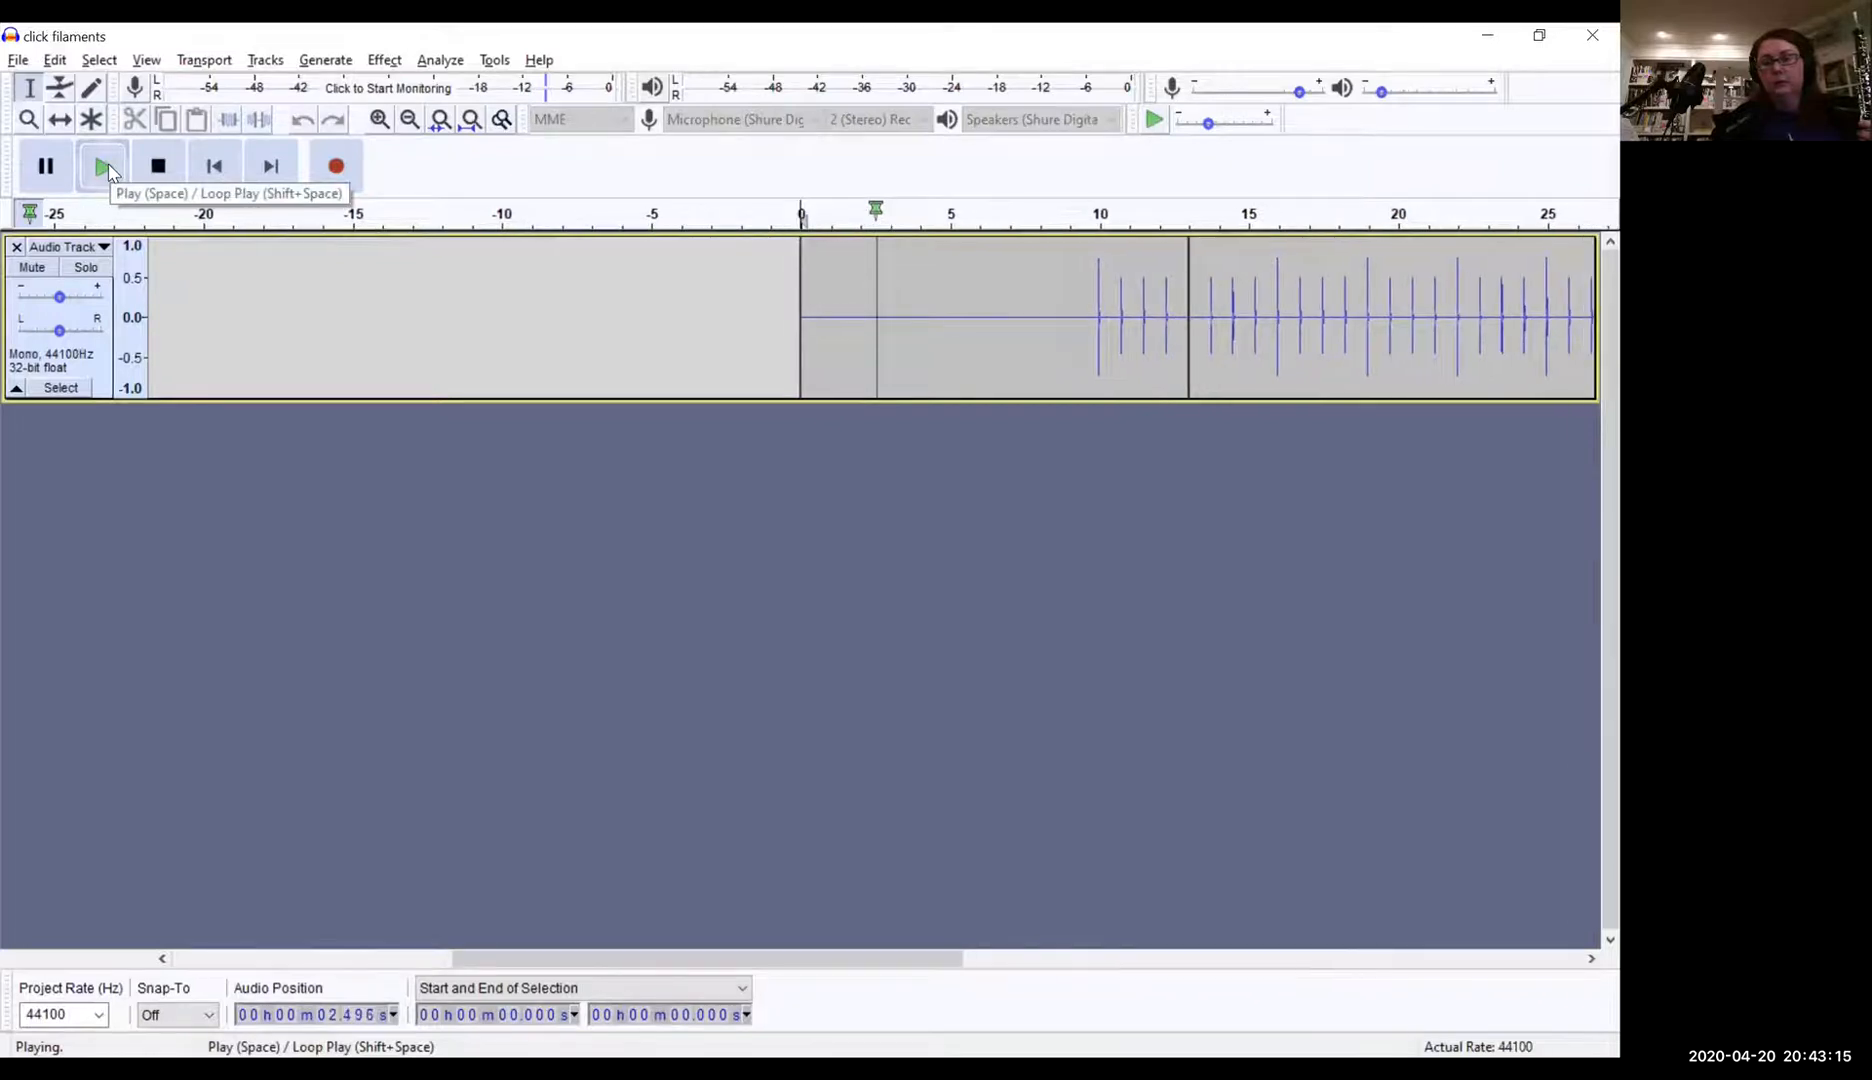
click(158, 170)
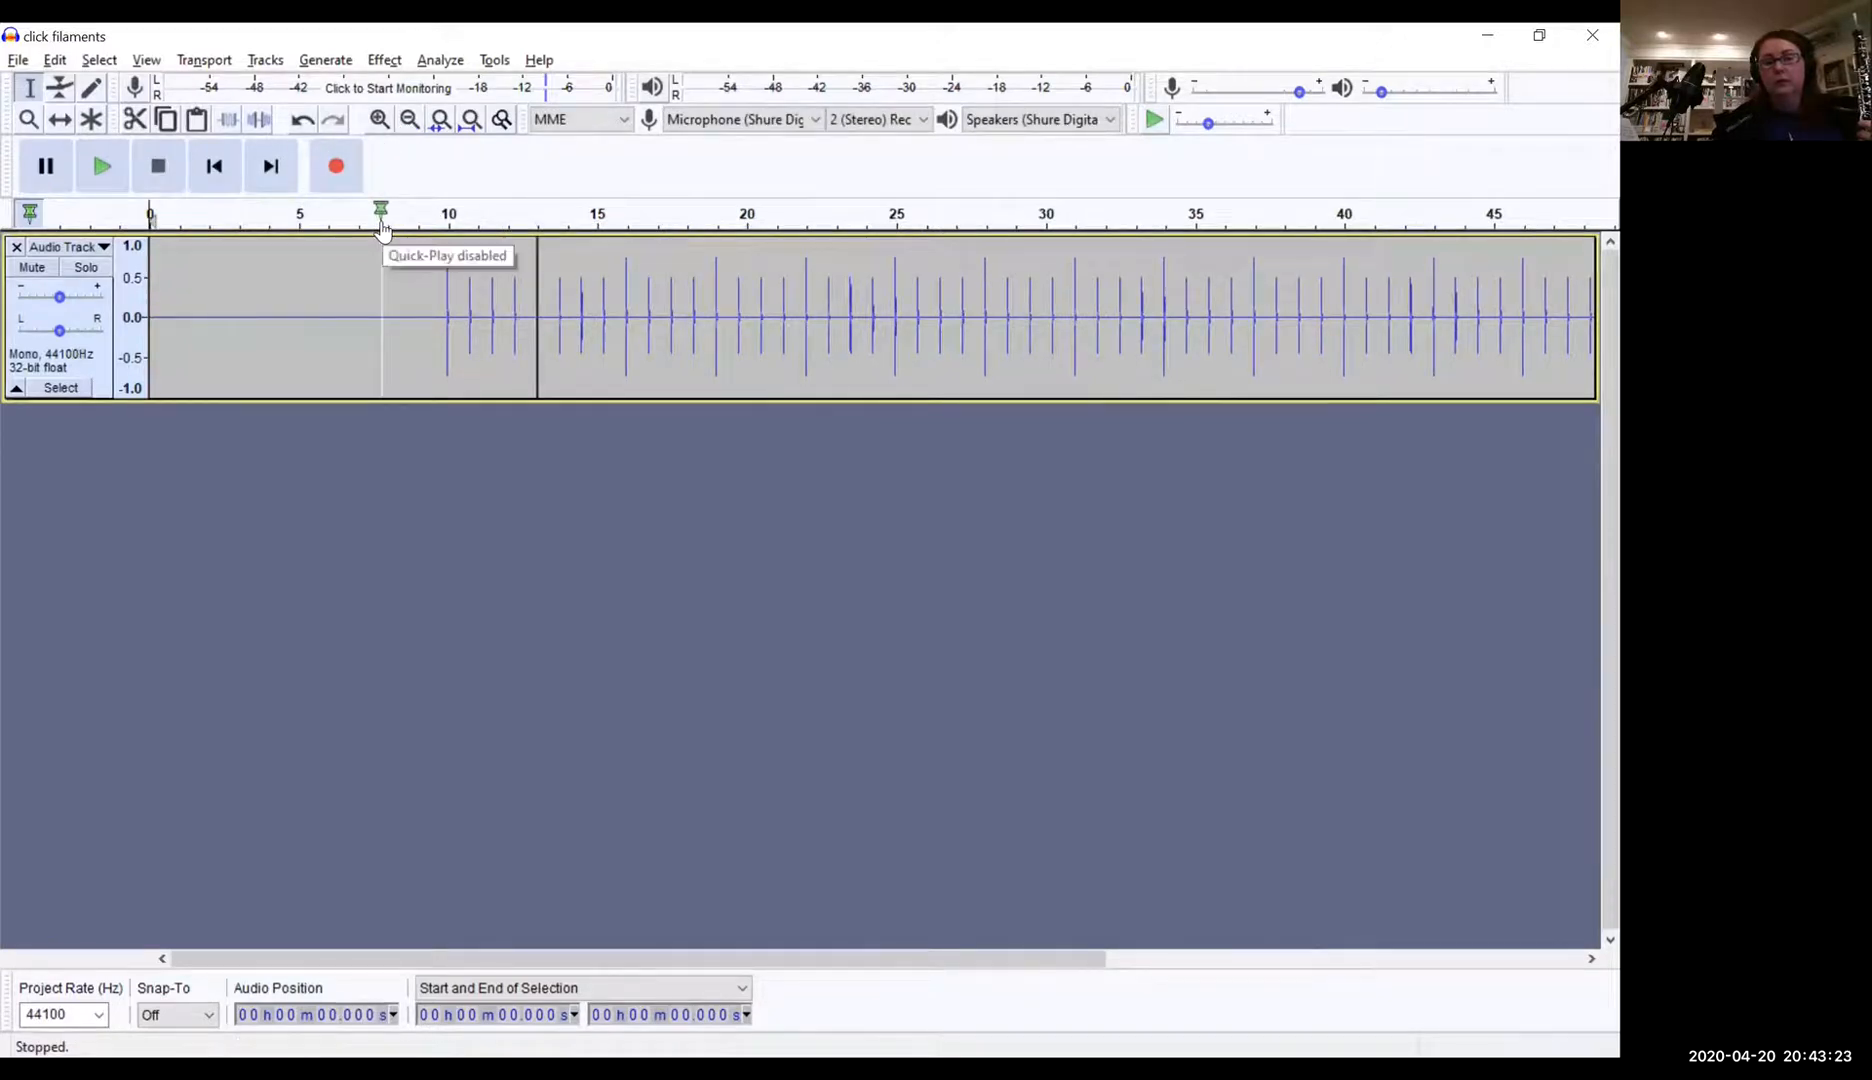
click(348, 260)
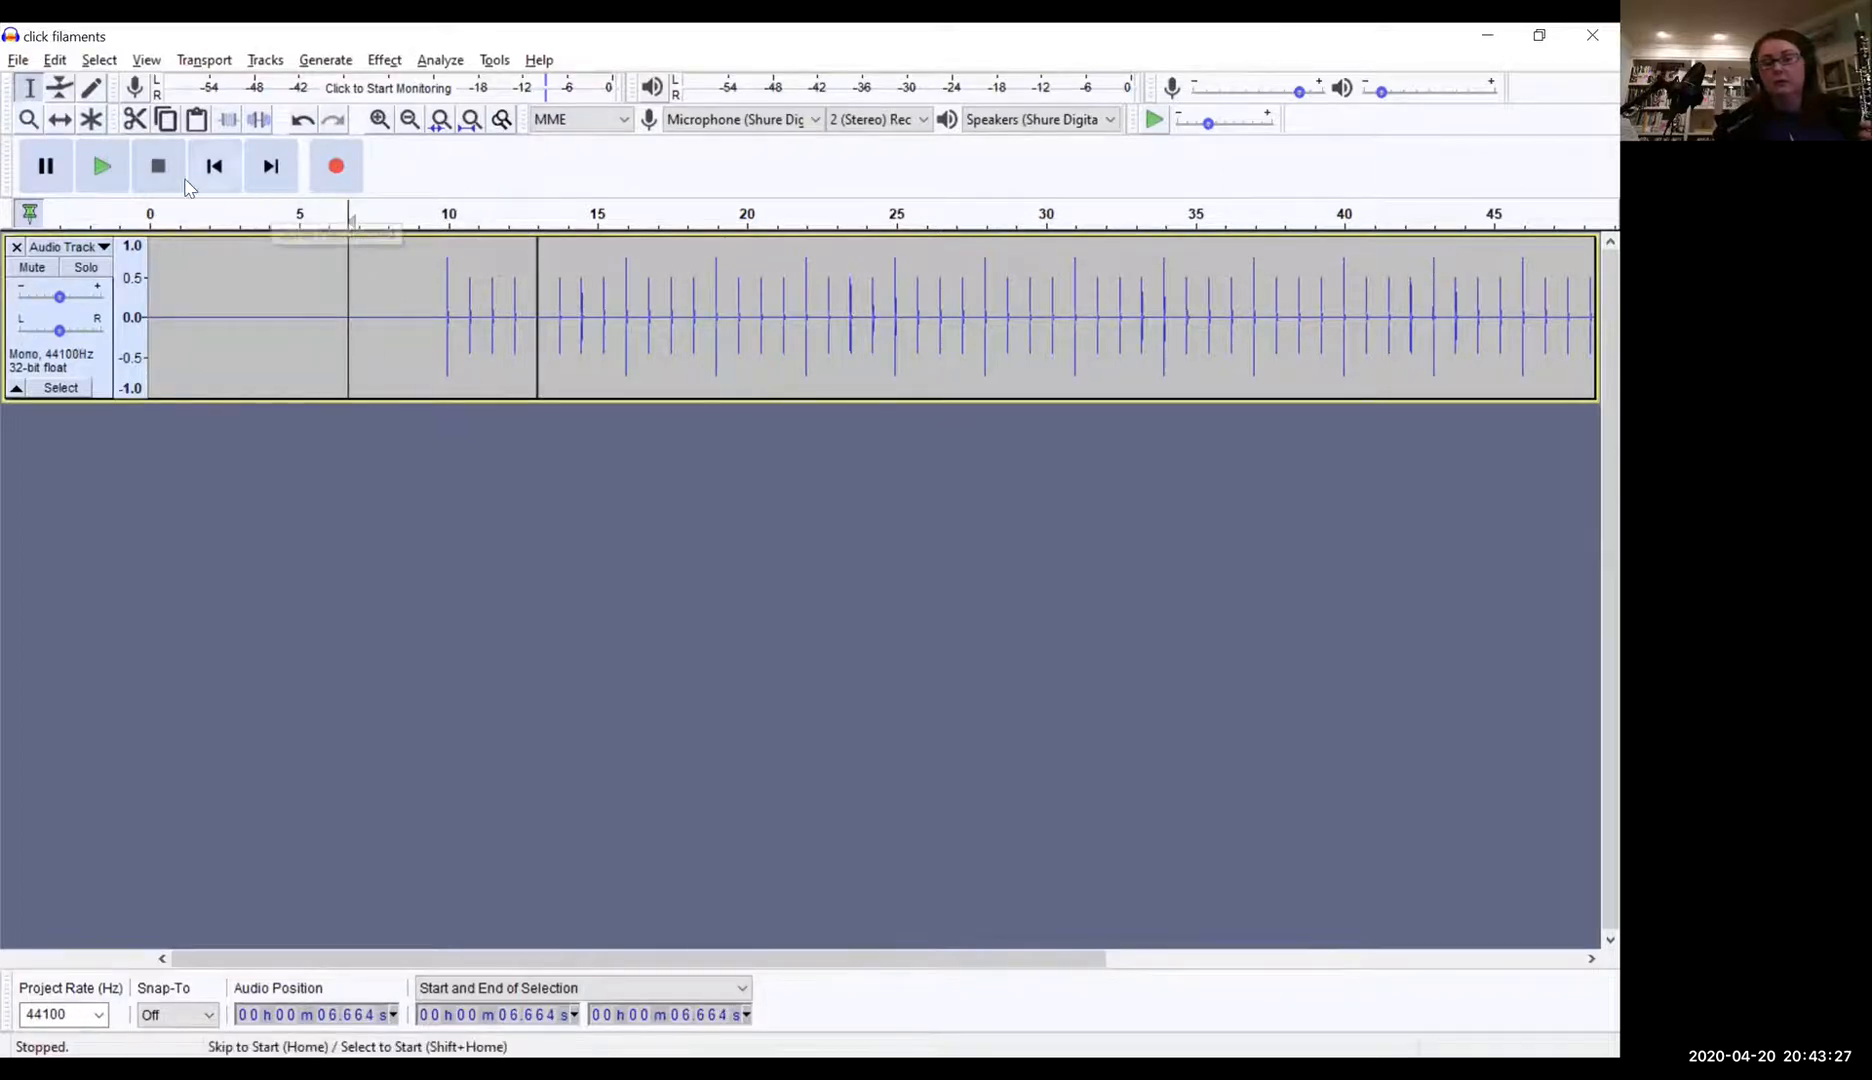
click(100, 167)
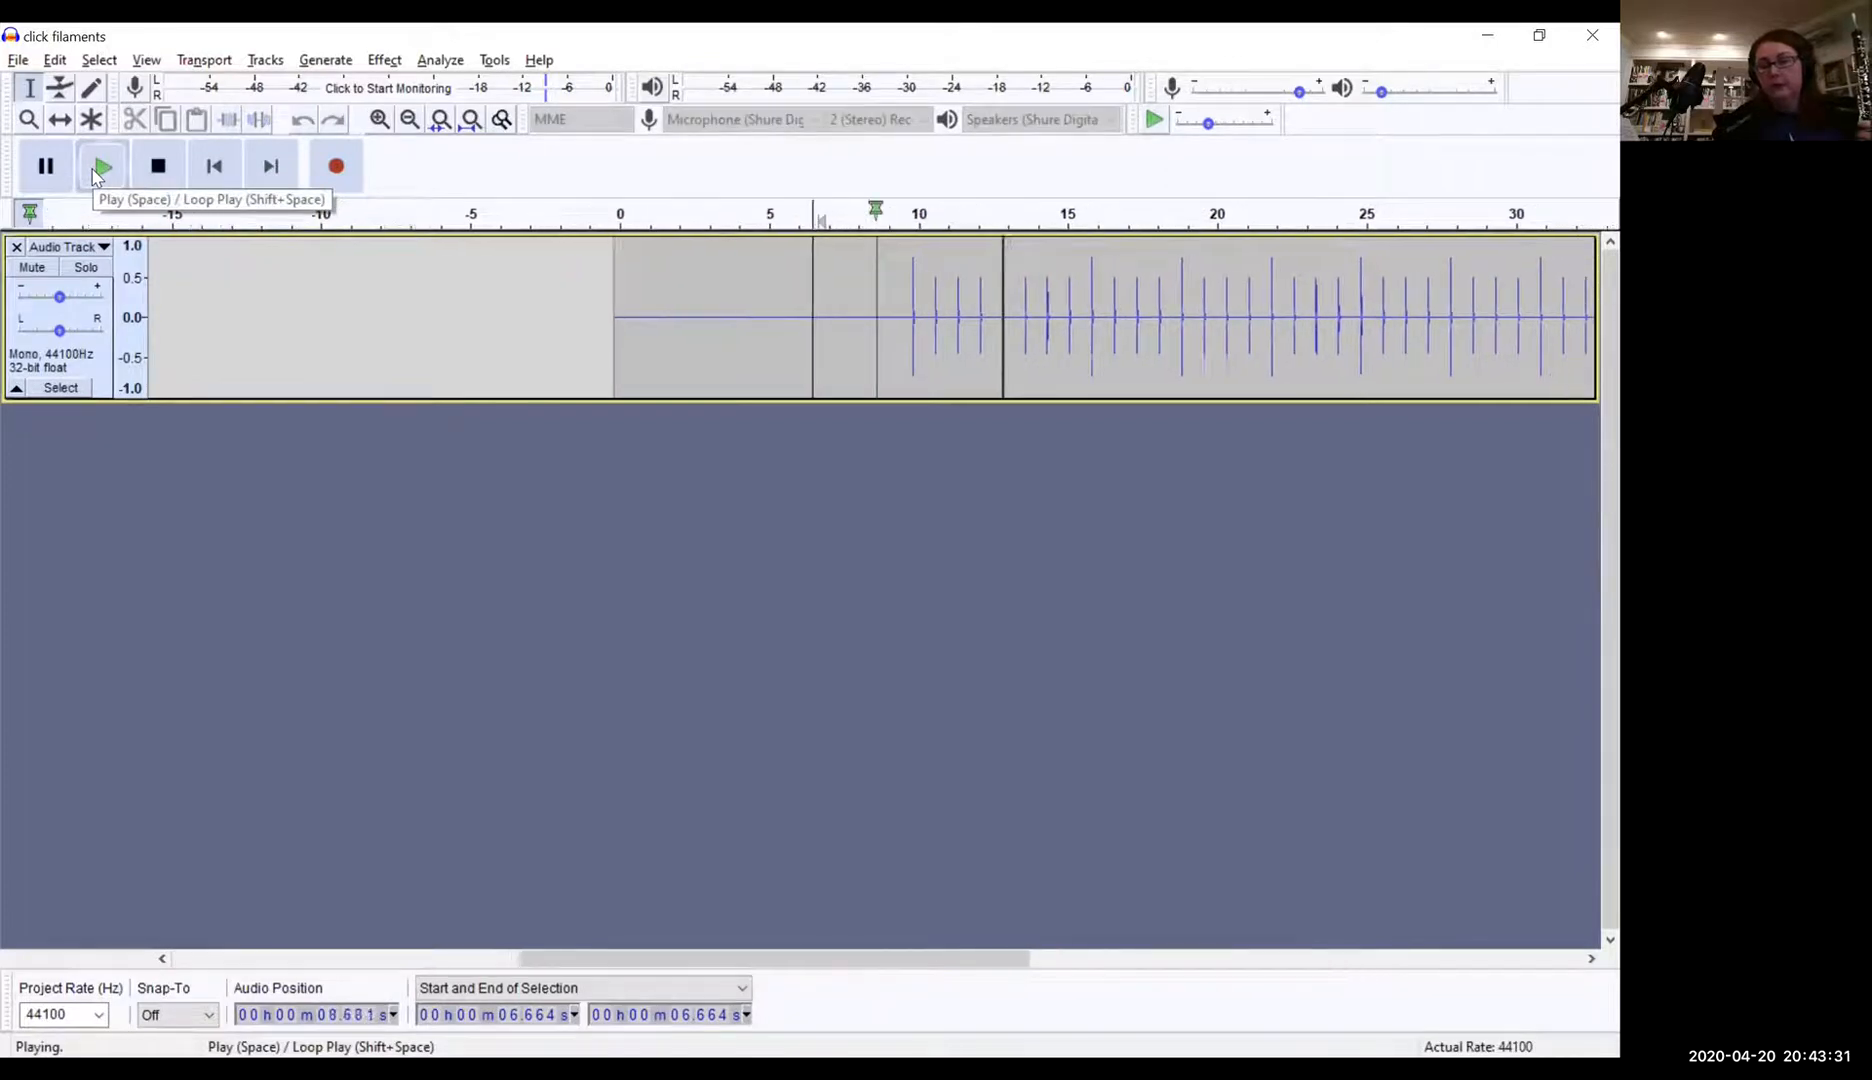
click(150, 184)
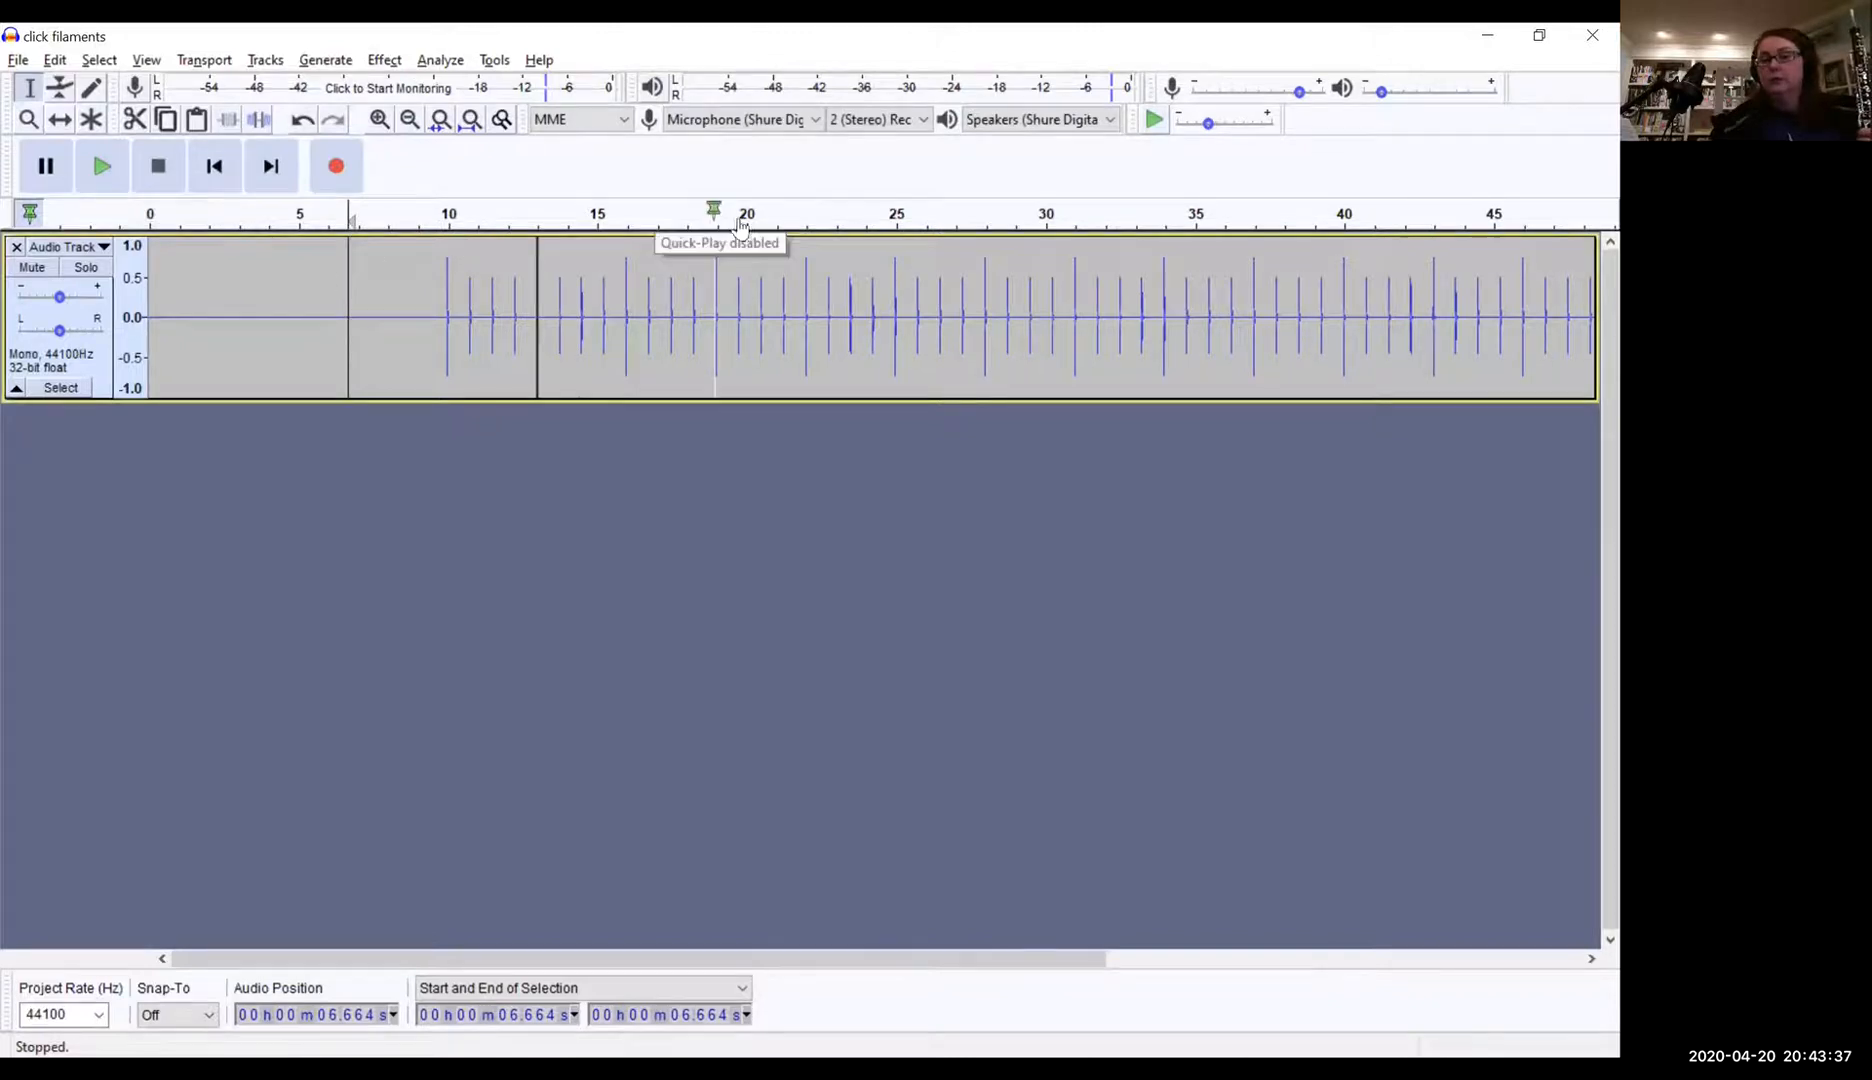
Step: Record a test take alongside the click track from about 22.3 s, stop it and remove the recorded track
click(817, 261)
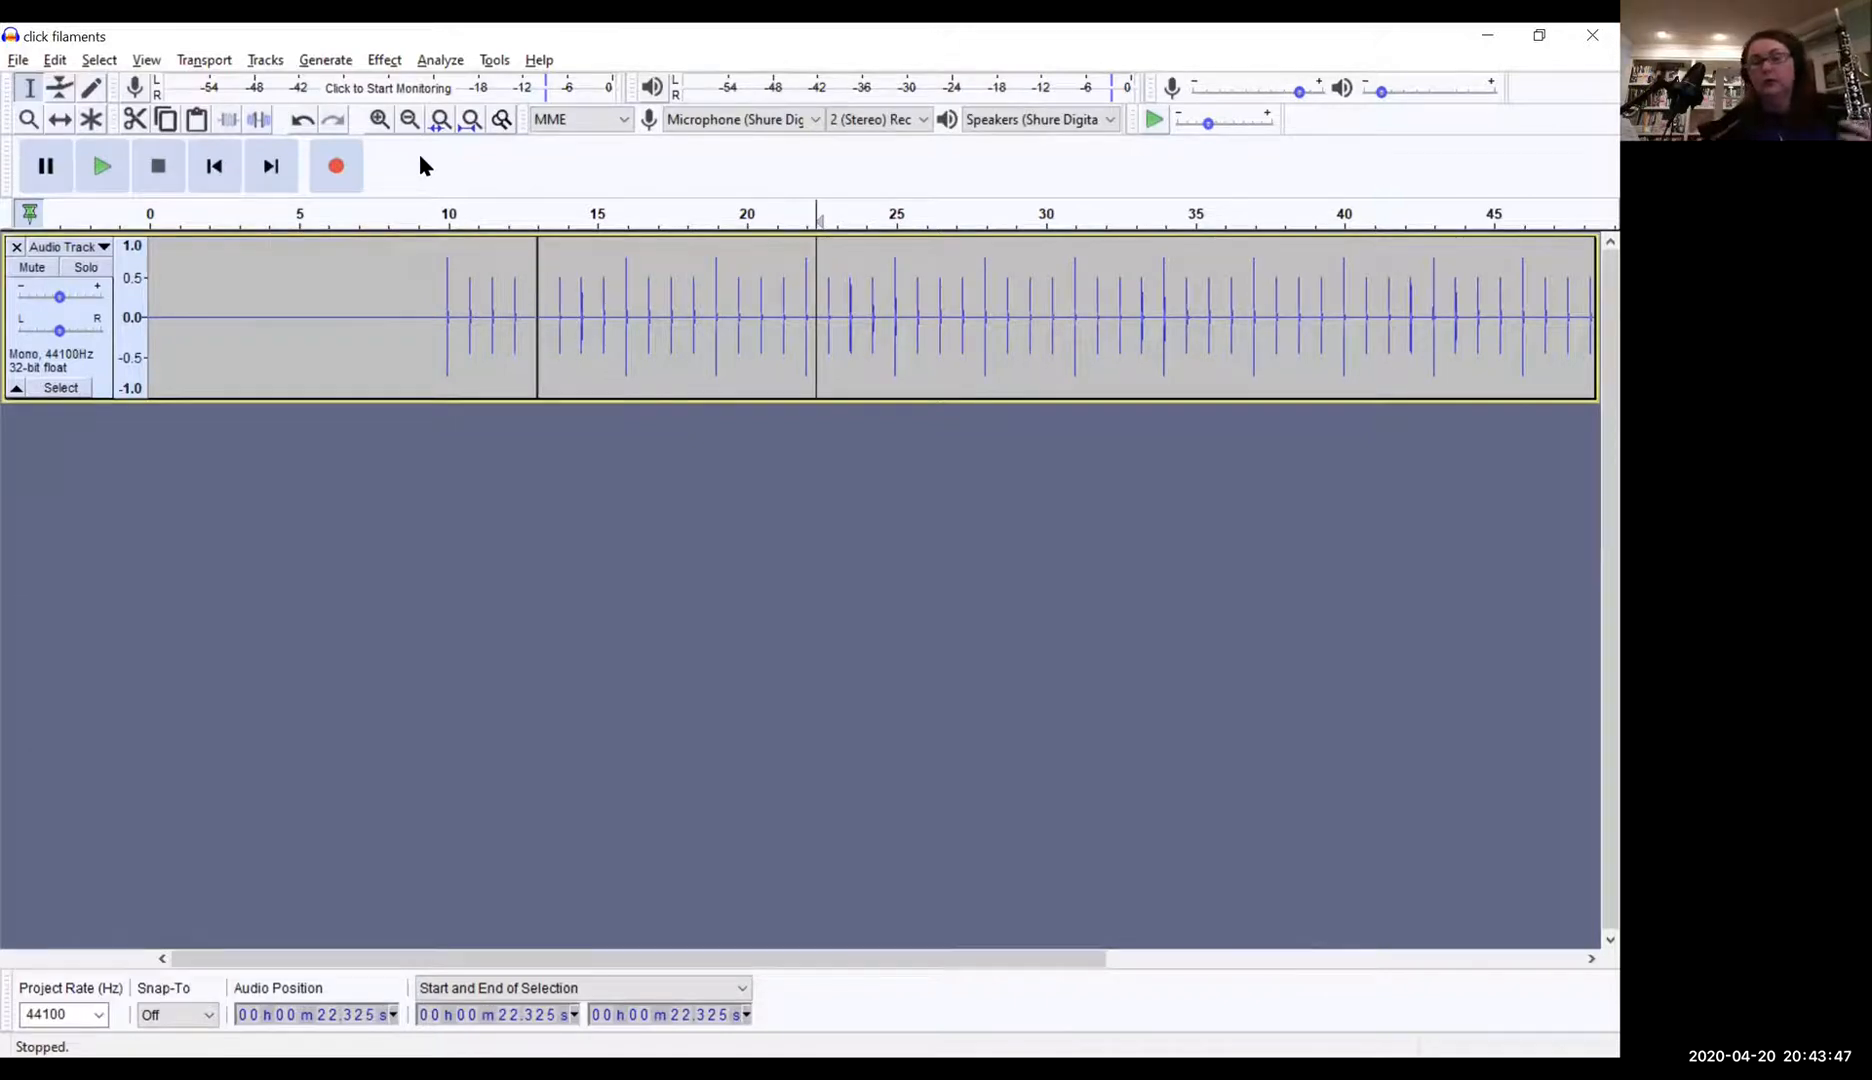
click(337, 168)
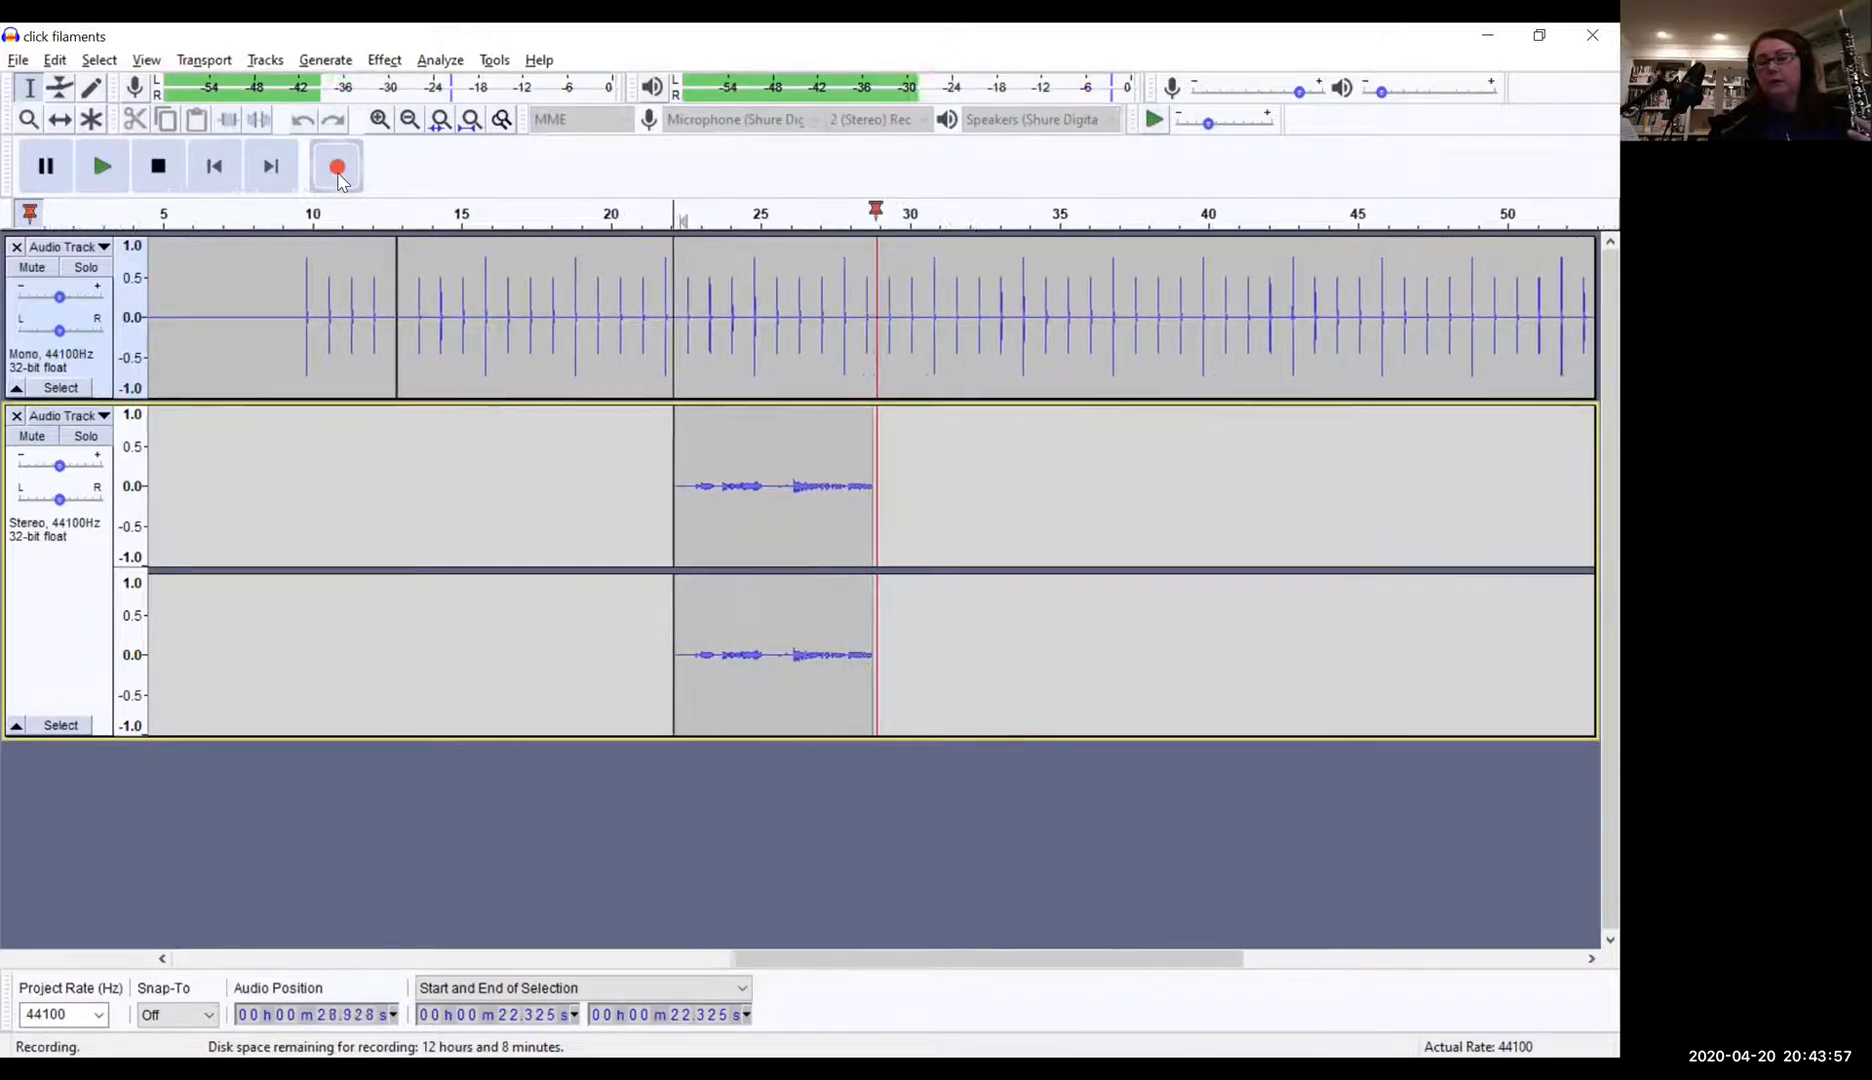
click(158, 167)
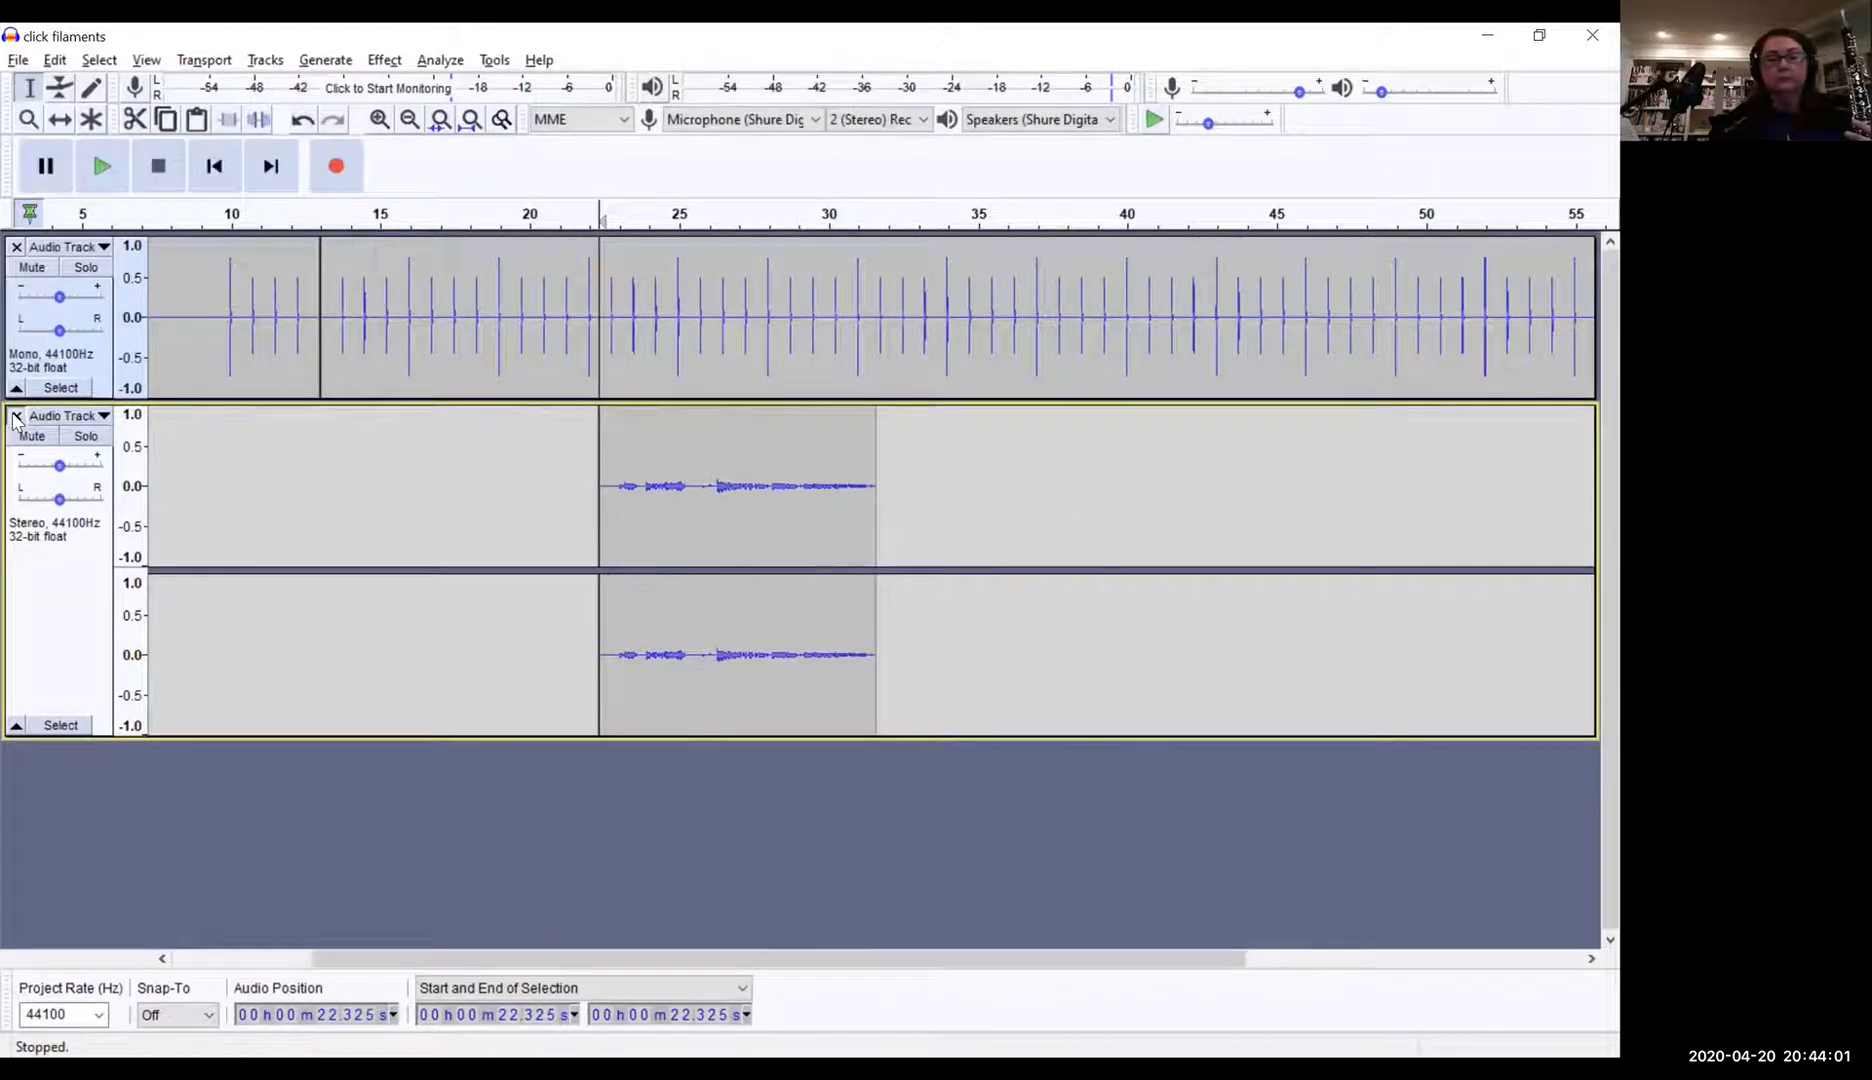
click(16, 415)
Step: Record a take of about 13 seconds from the project start, then place the cursor at about 7 s in the click track
click(213, 170)
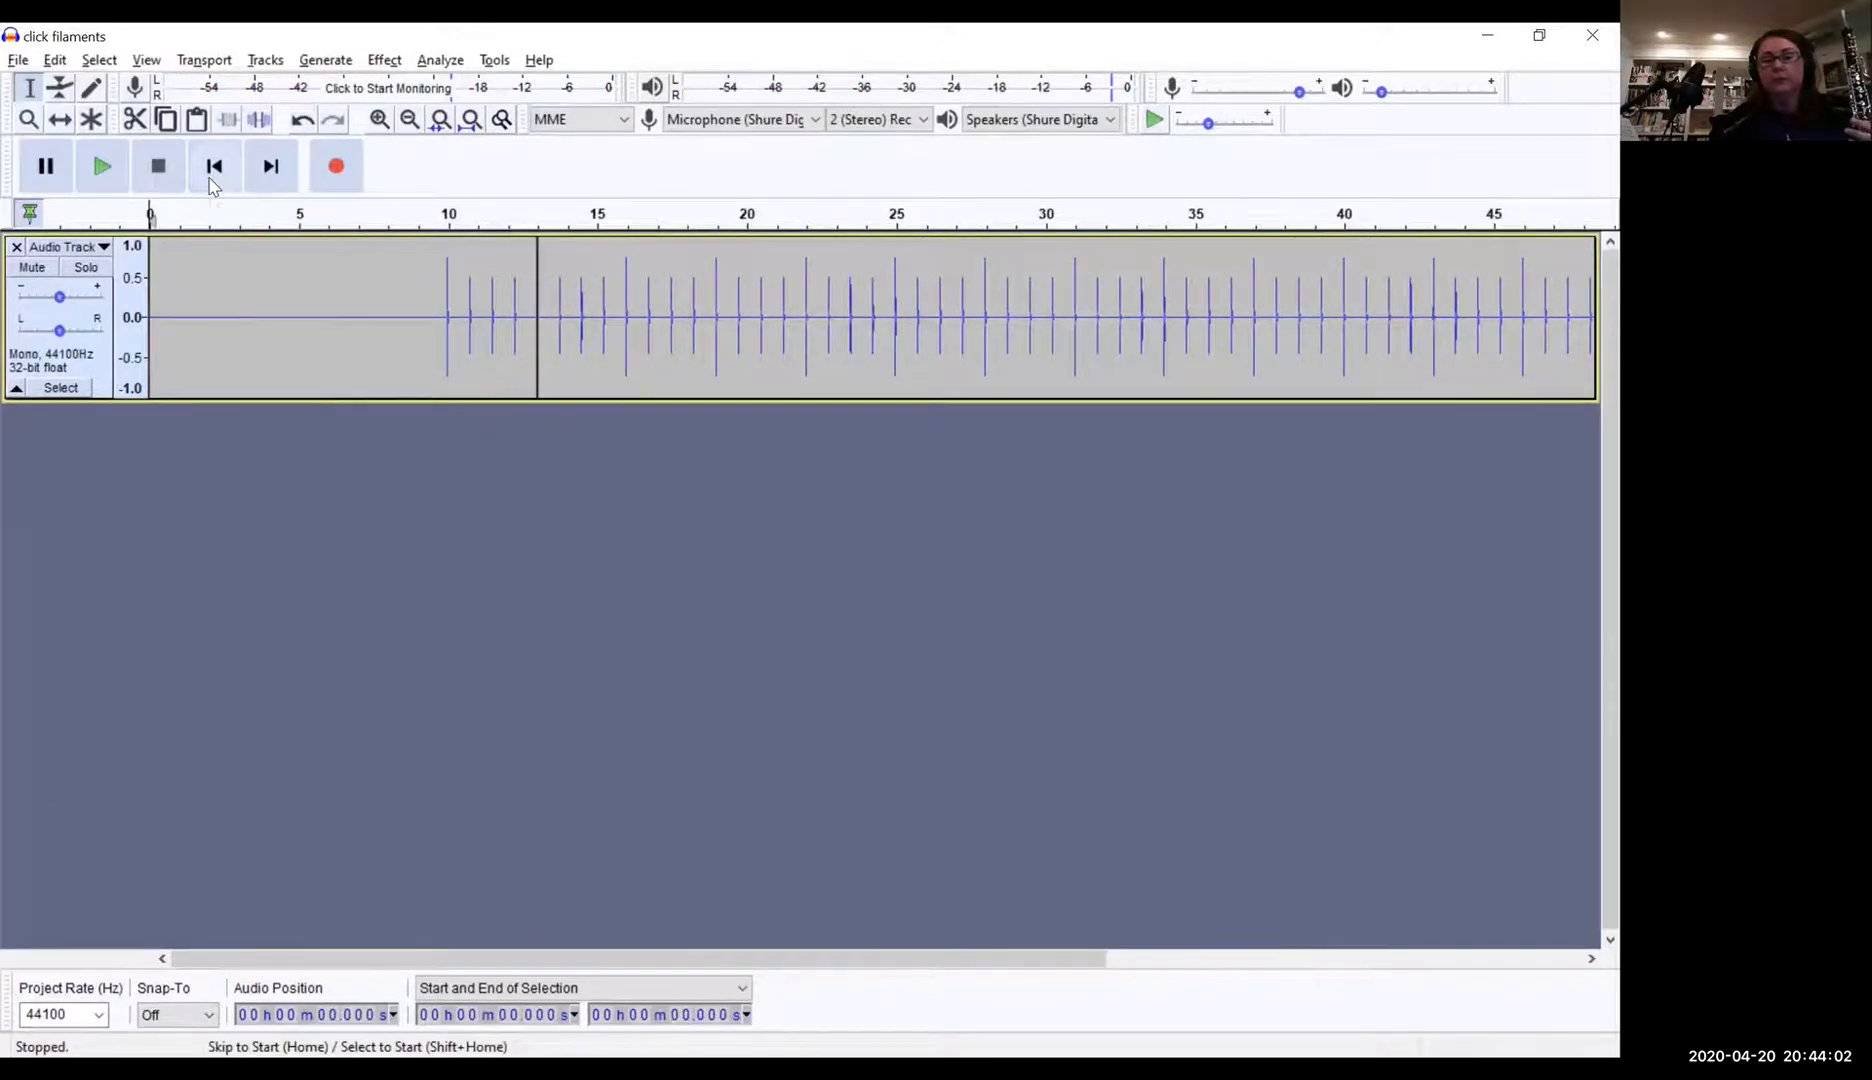
click(336, 168)
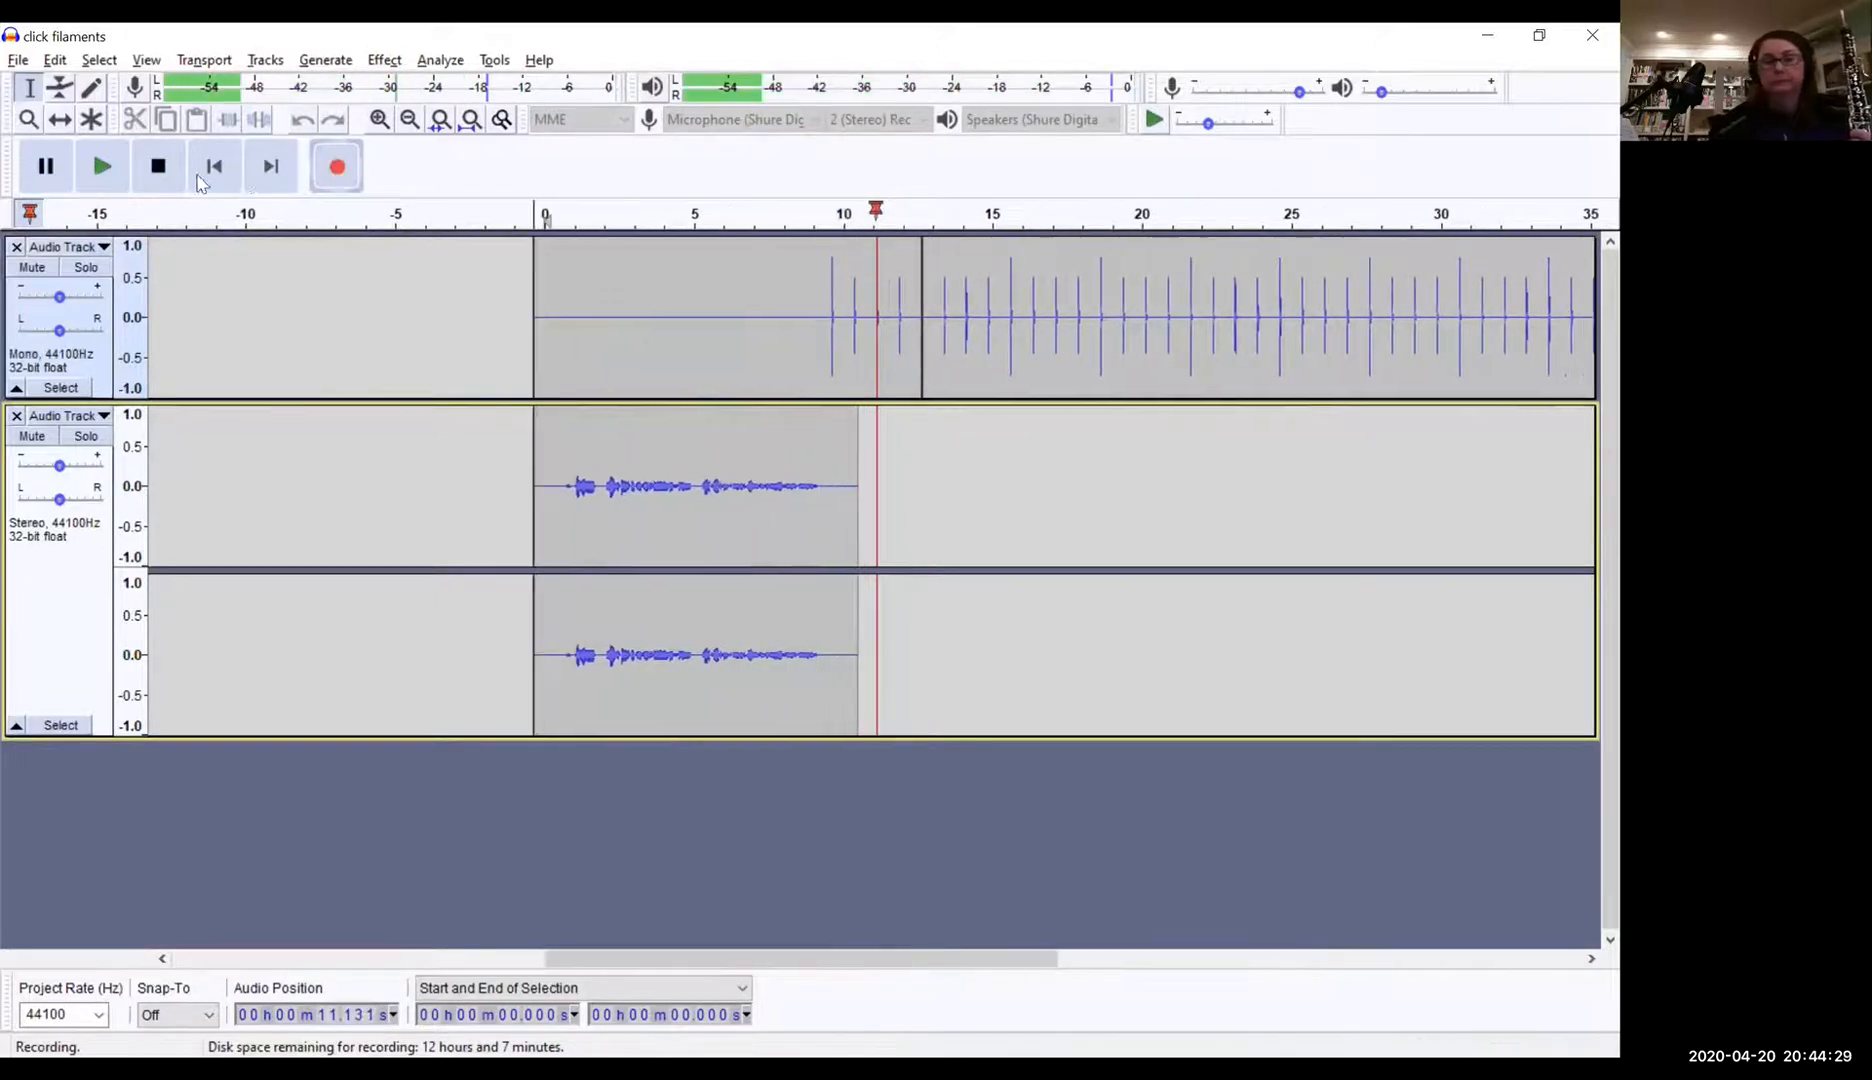
click(158, 166)
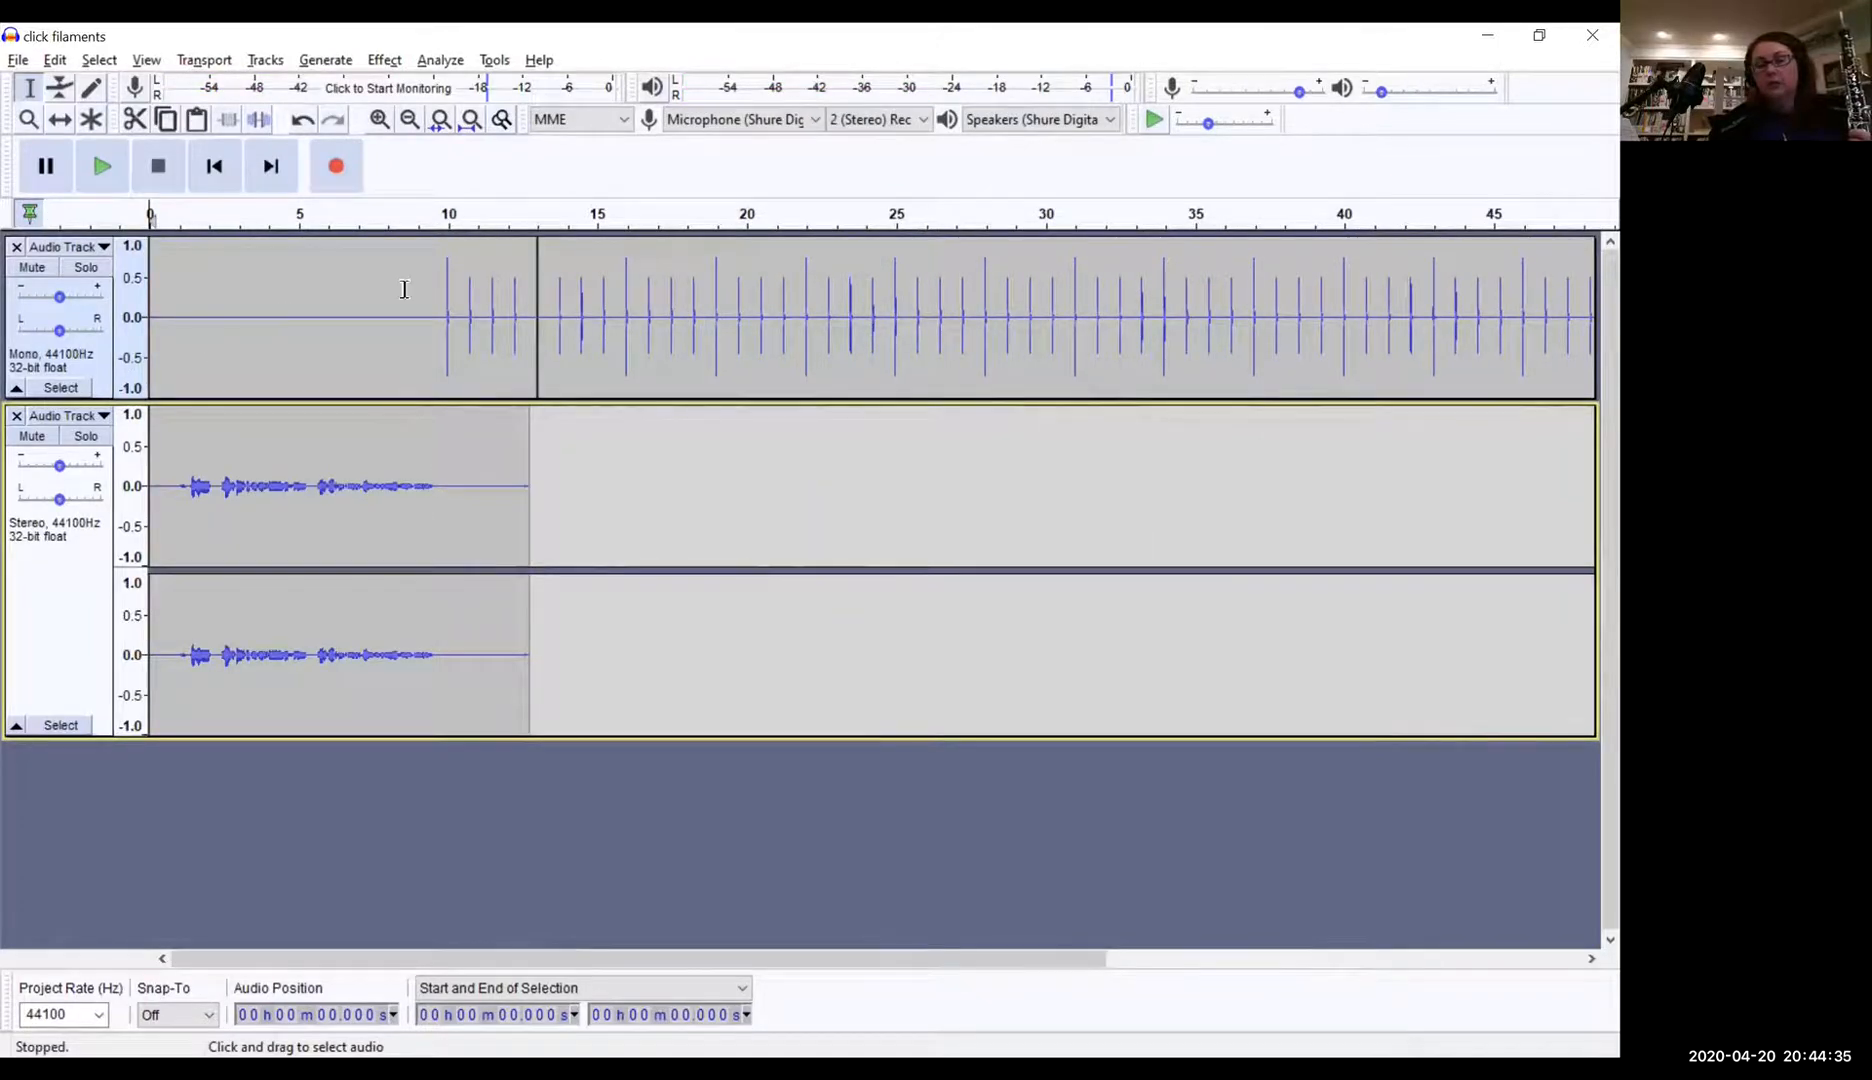
click(357, 322)
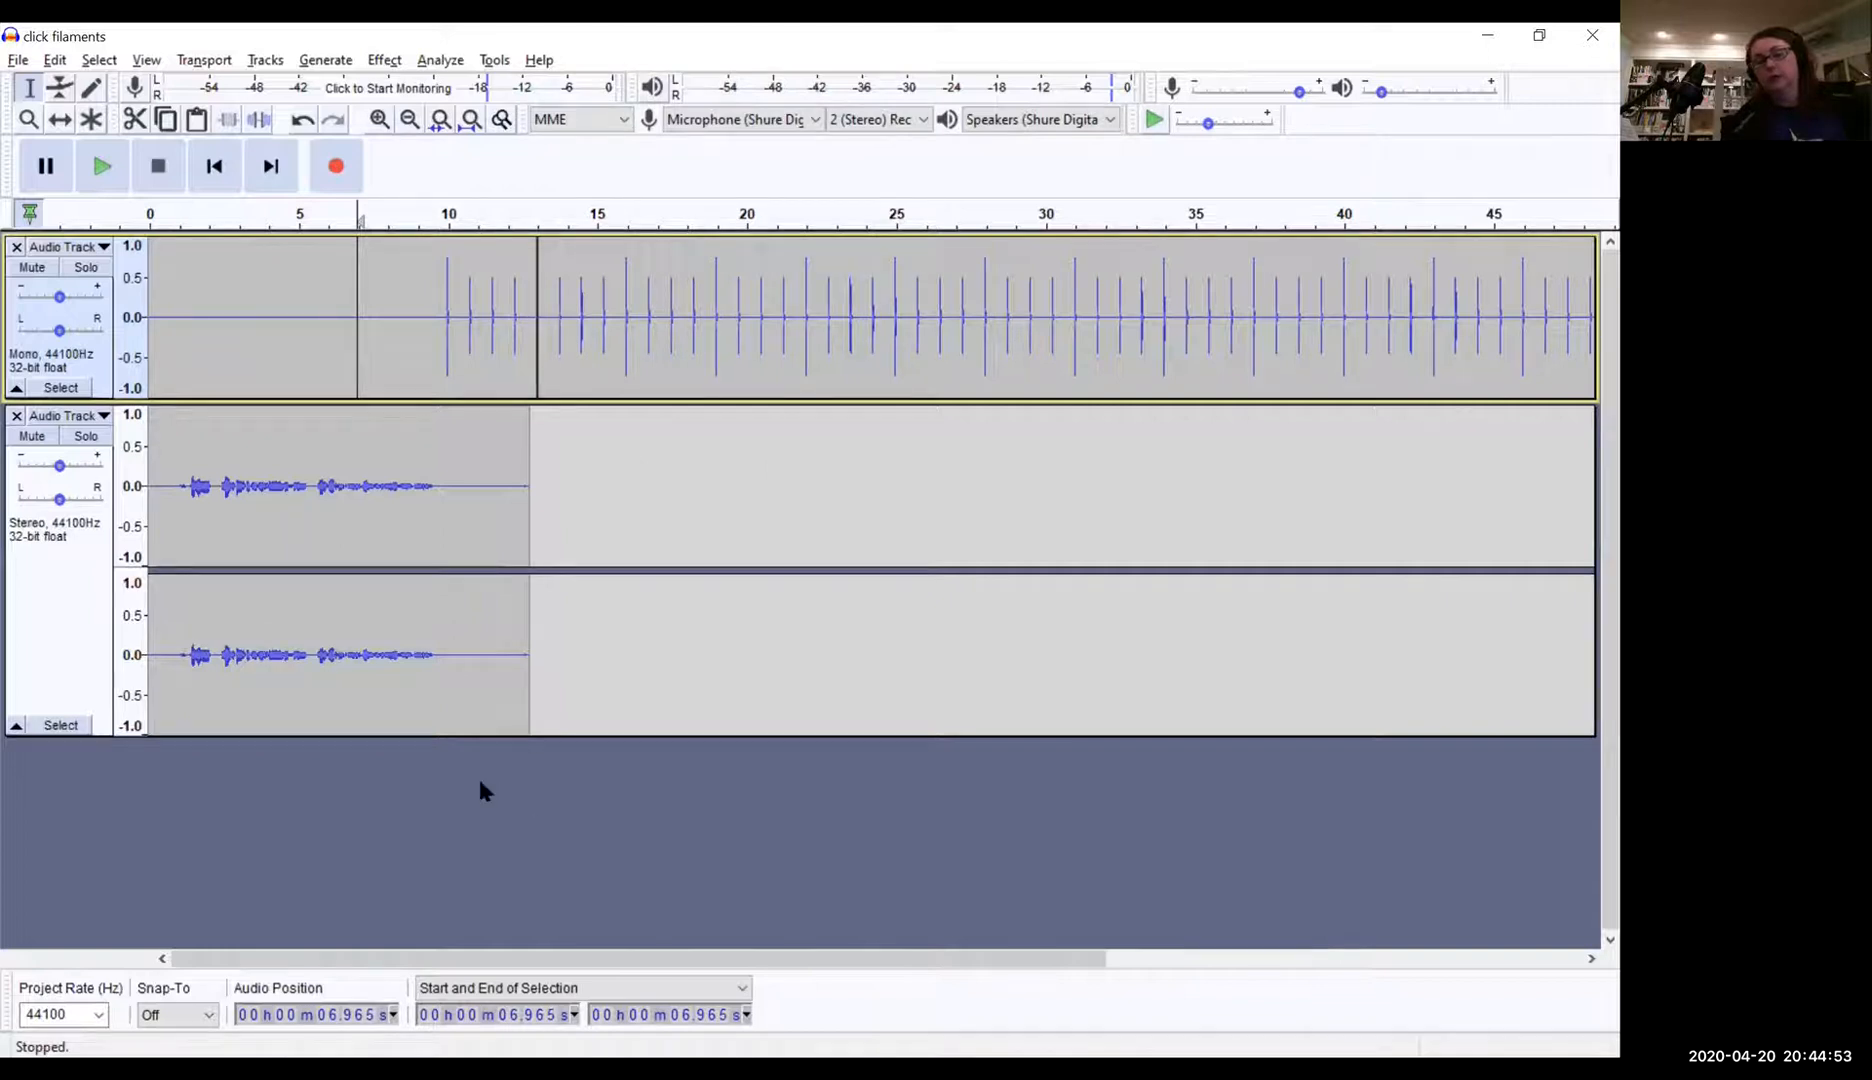
Step: Review the Recording preferences for overdubbing and recording on a new track, then close them without changes
click(18, 60)
mouse_move(60, 62)
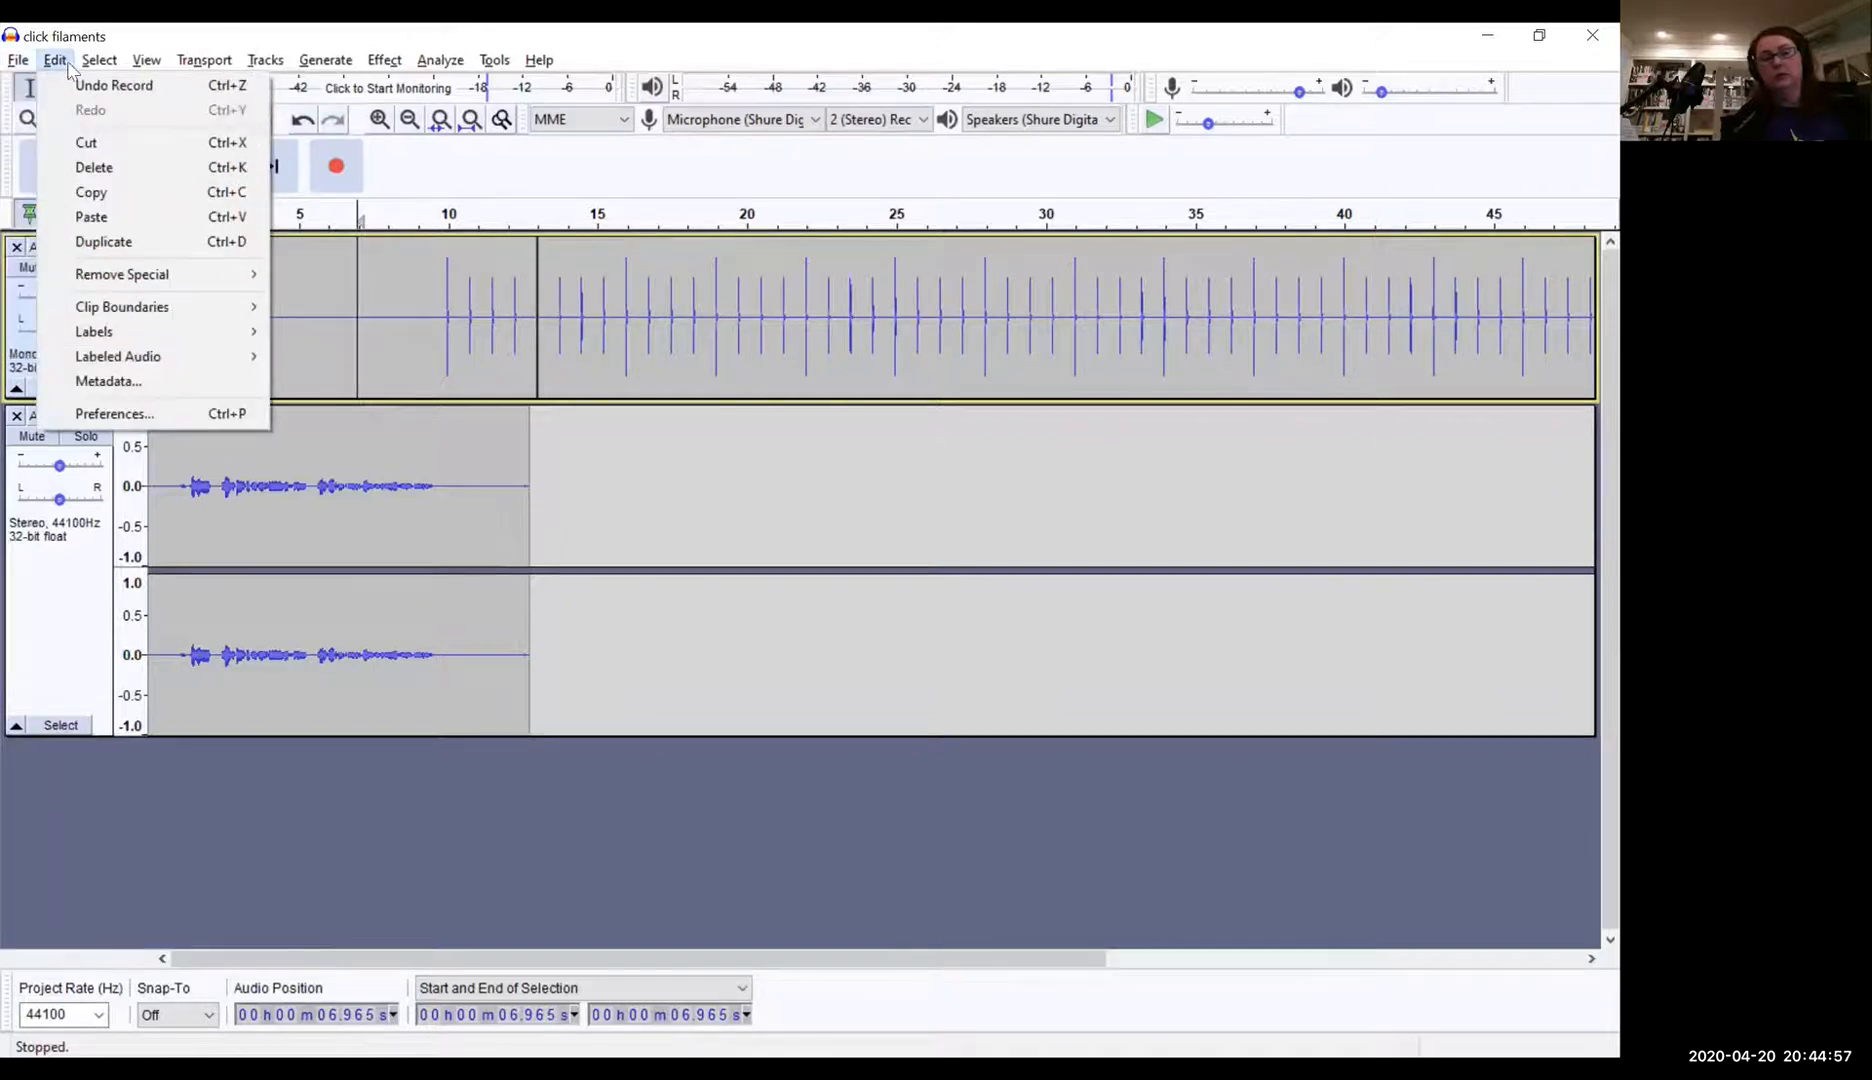
click(122, 415)
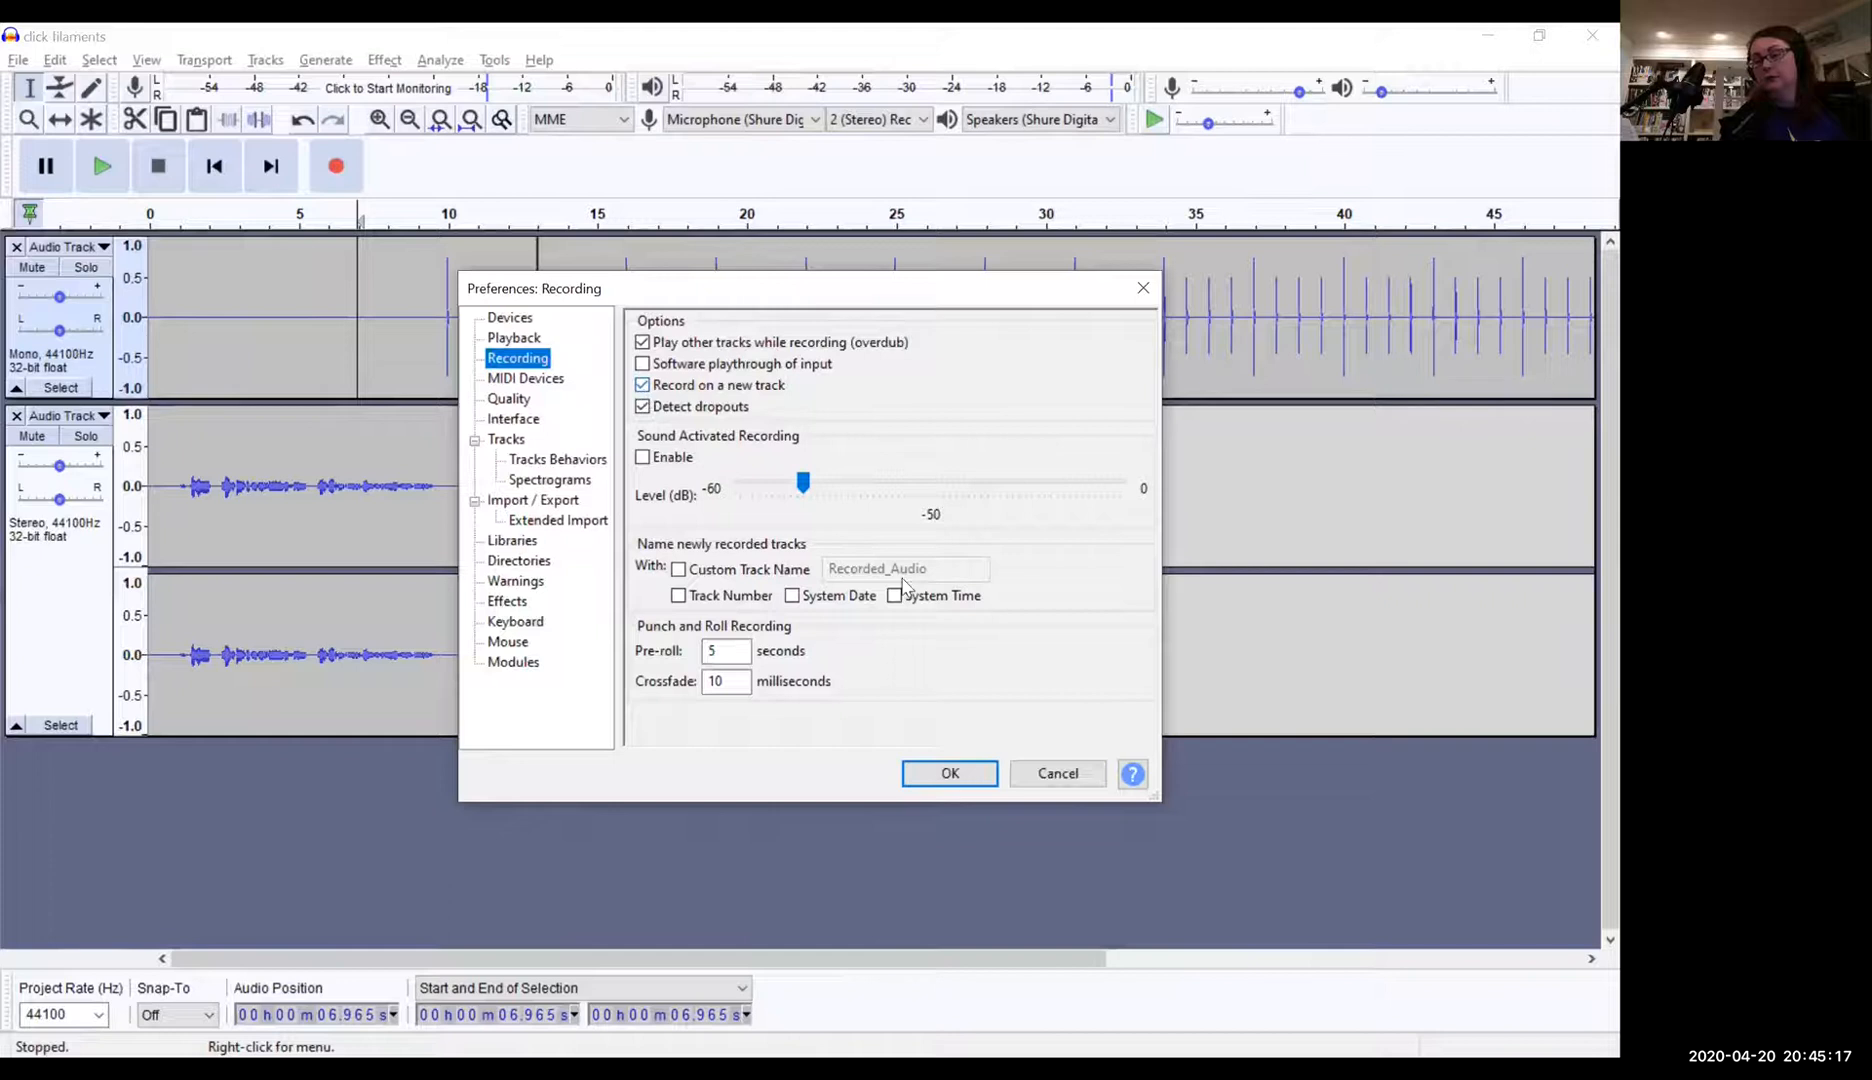
click(1049, 781)
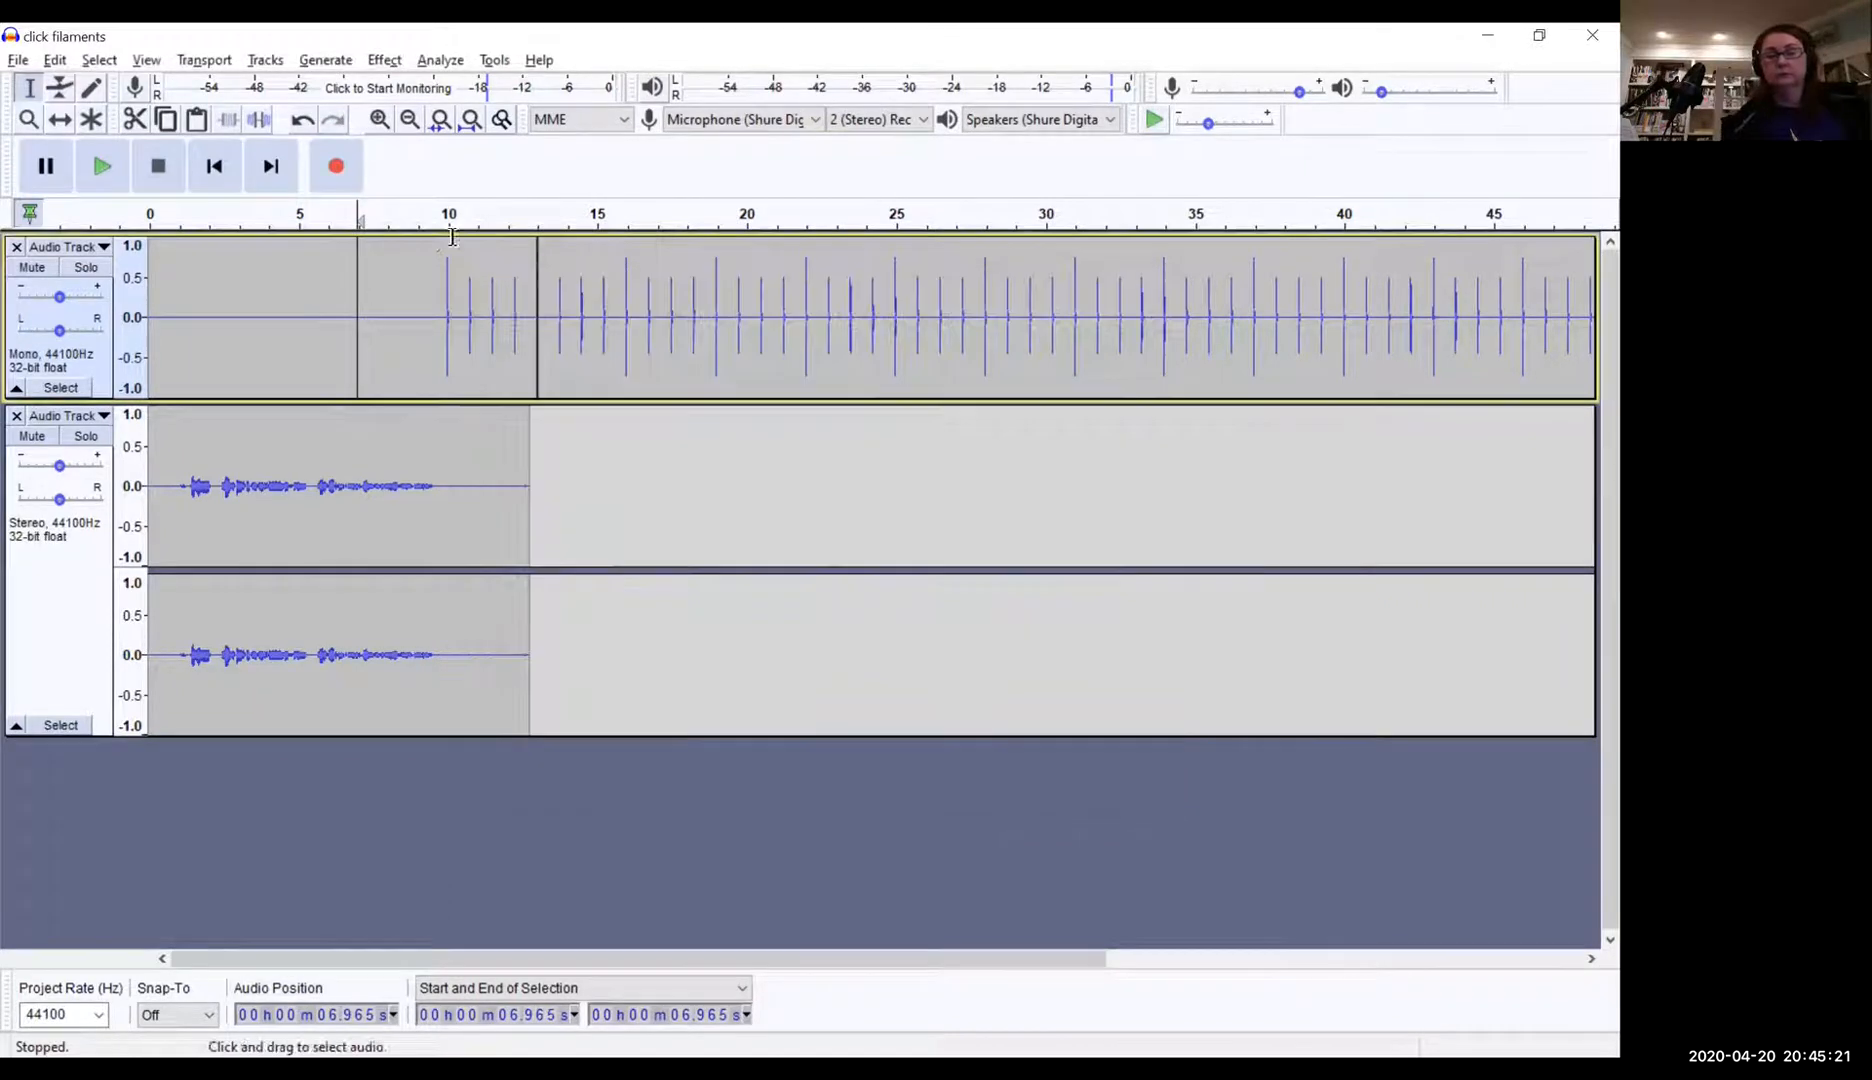
Step: Record a test take of about 10 seconds on a new track from about 7 s, stop it and remove that track
click(337, 168)
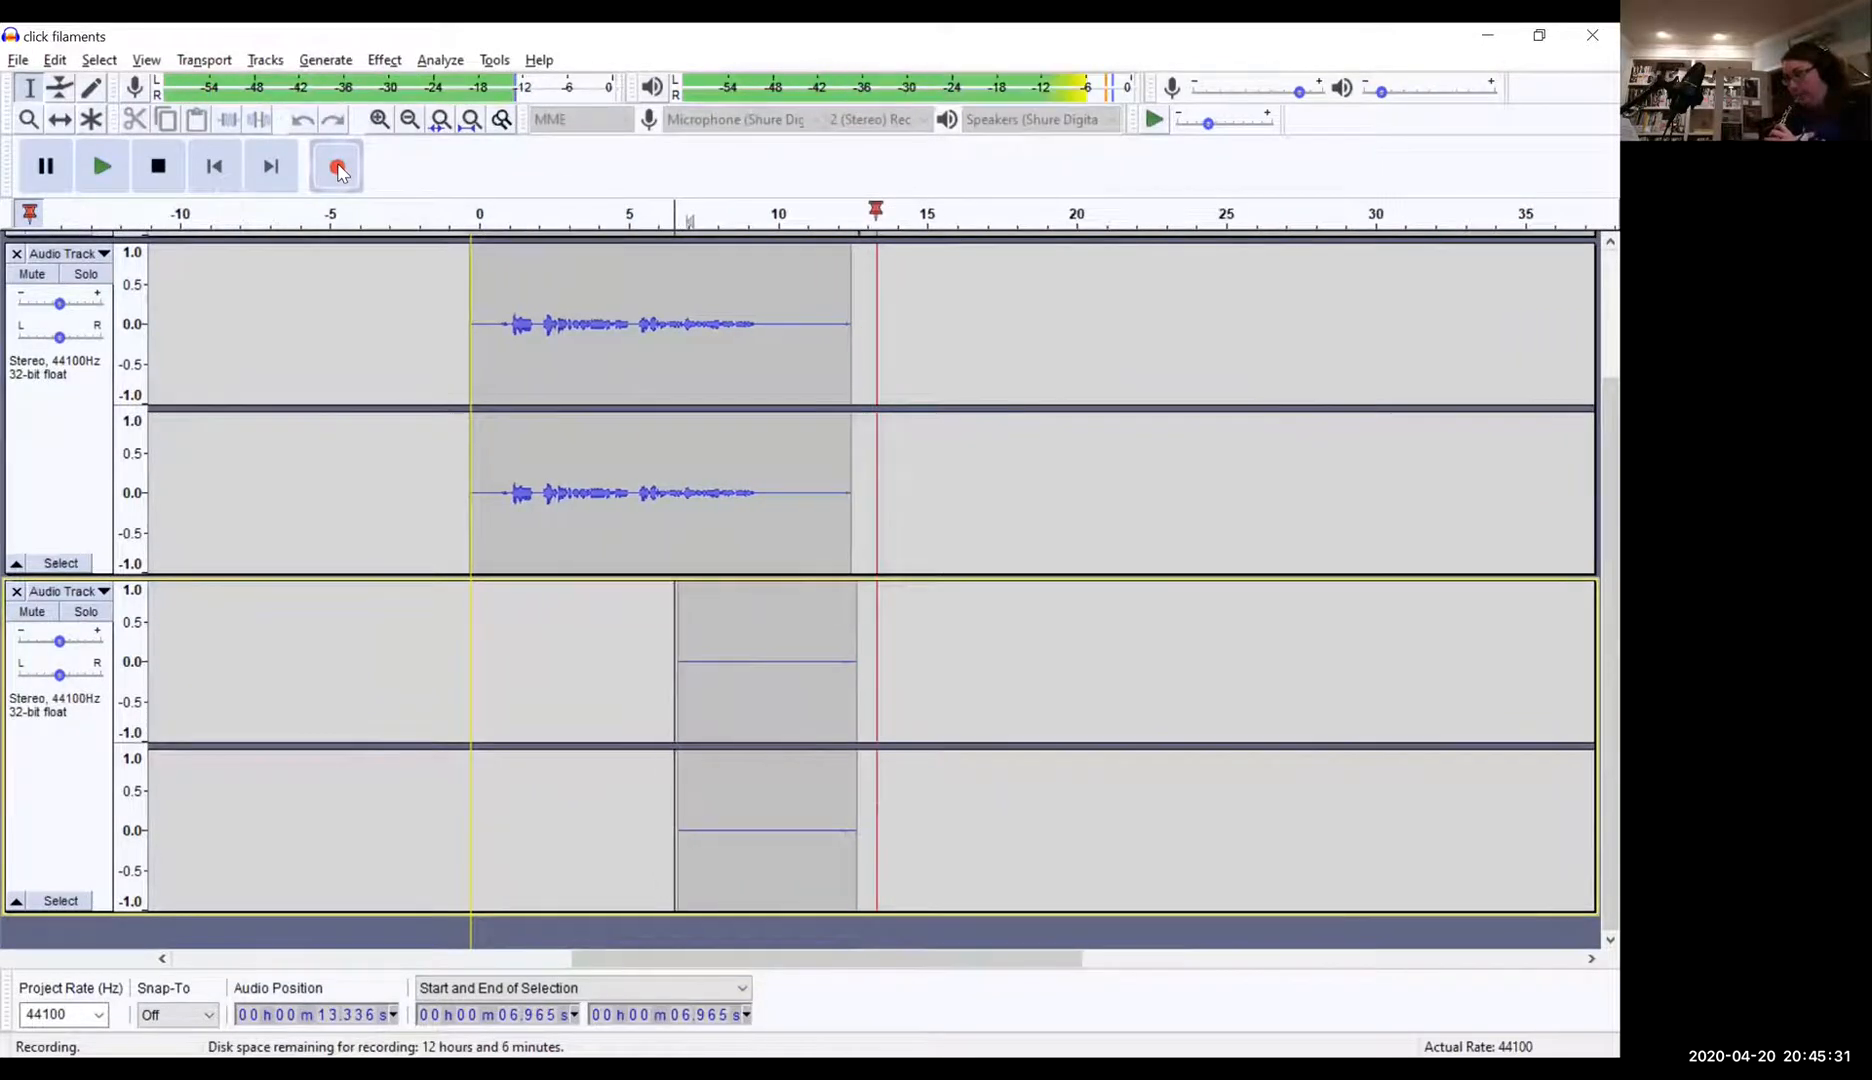
click(160, 170)
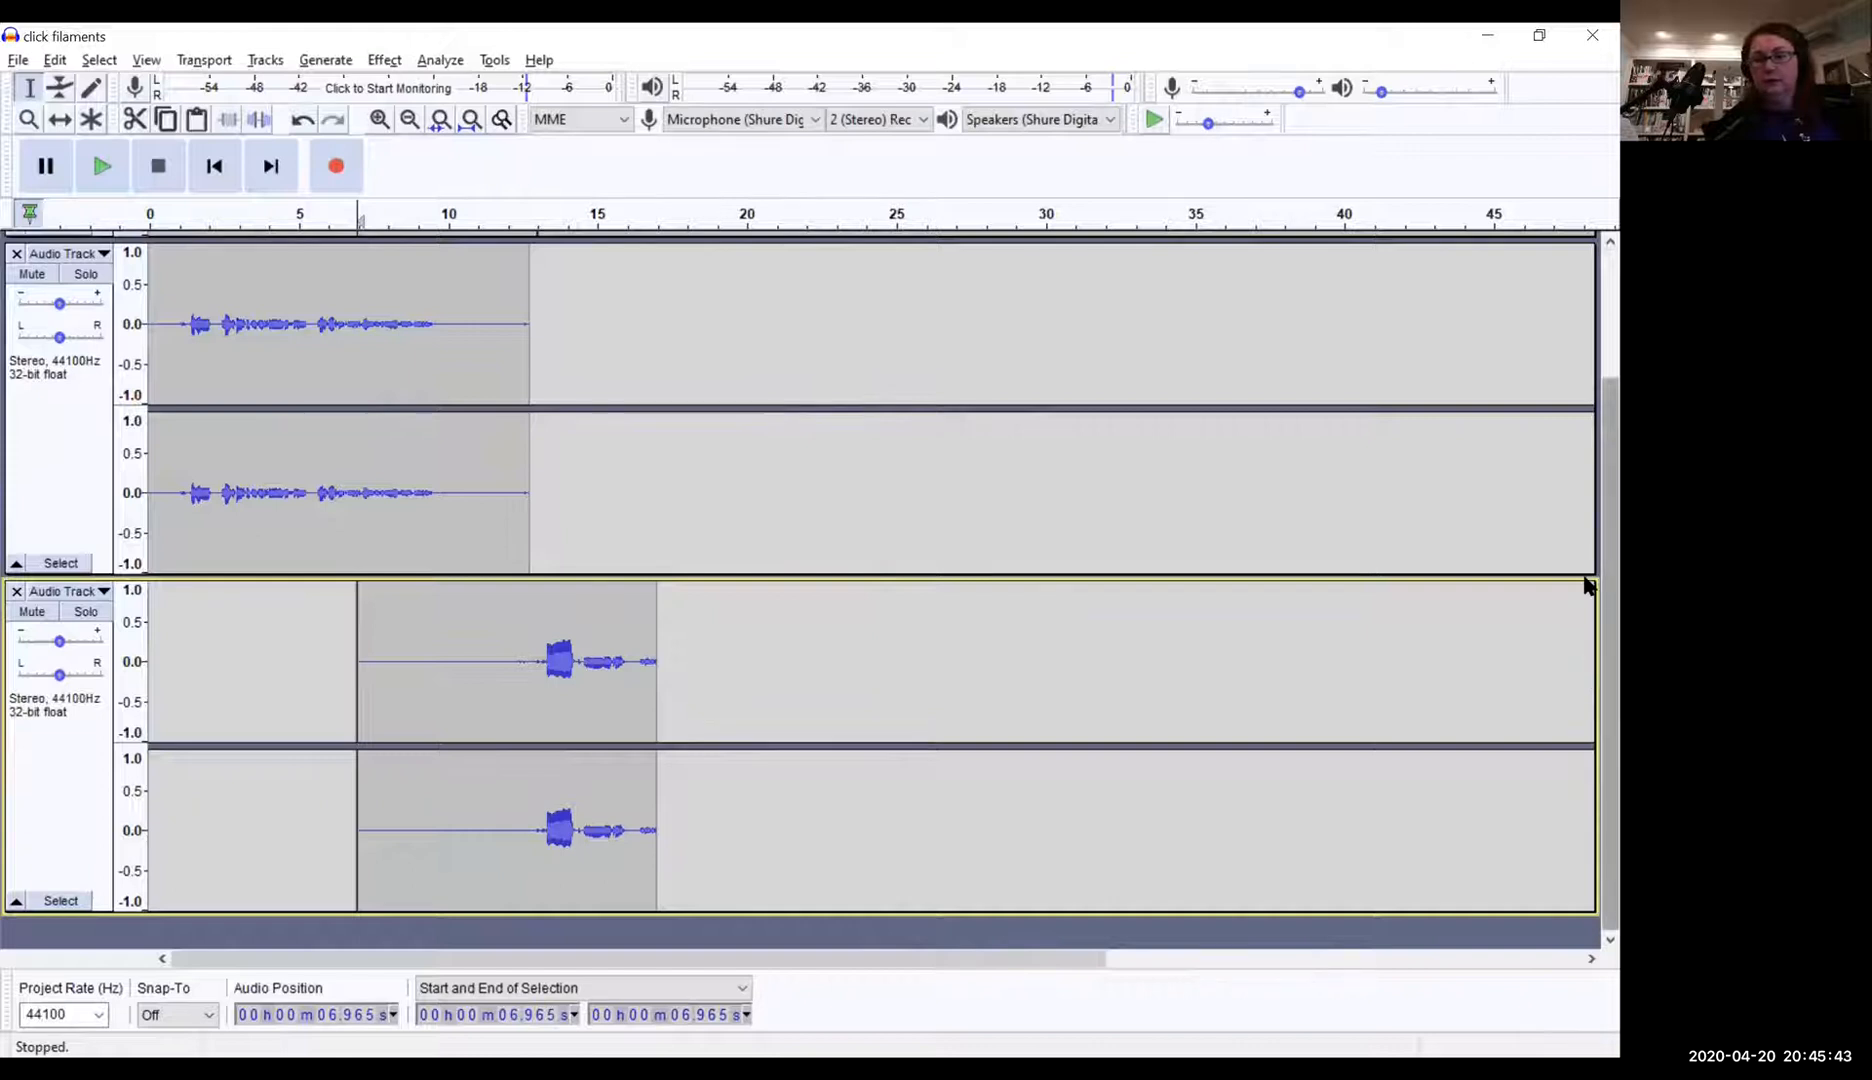
scroll(1584, 560, up, 3)
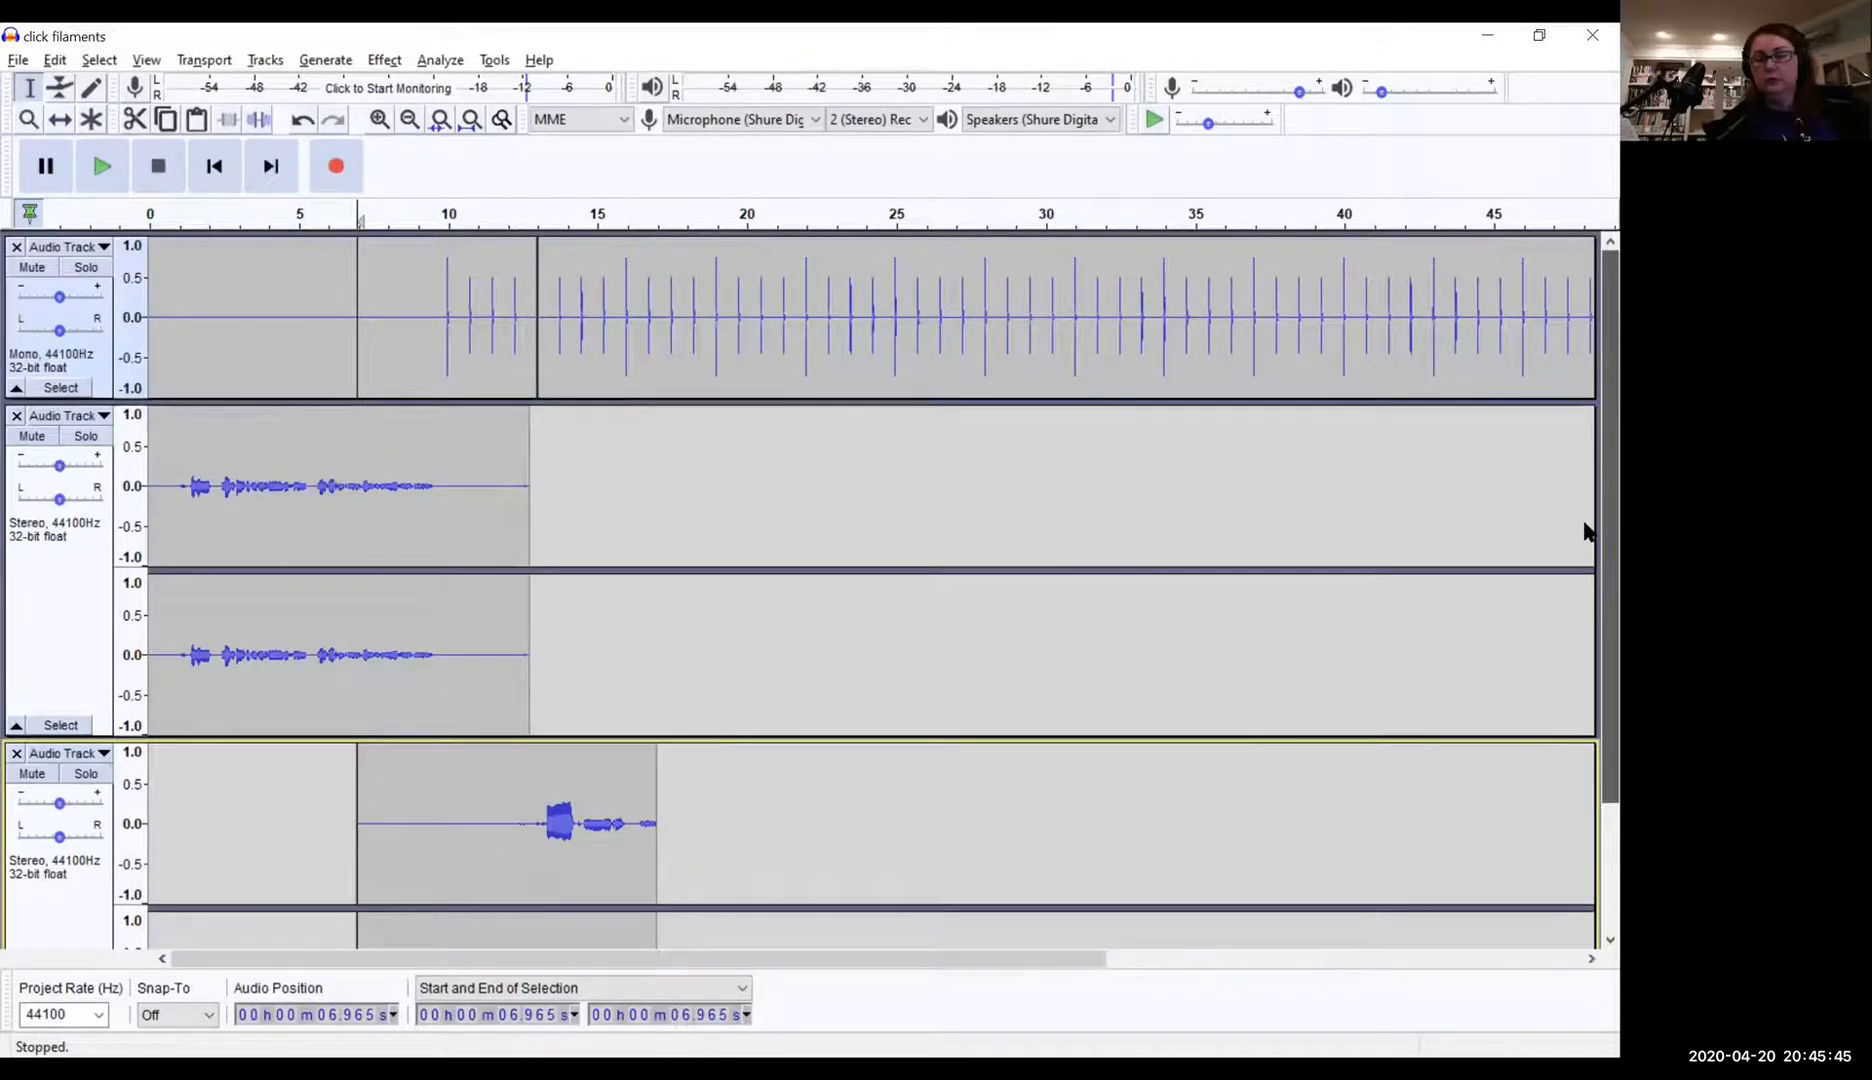
scroll(1584, 580, down, 1)
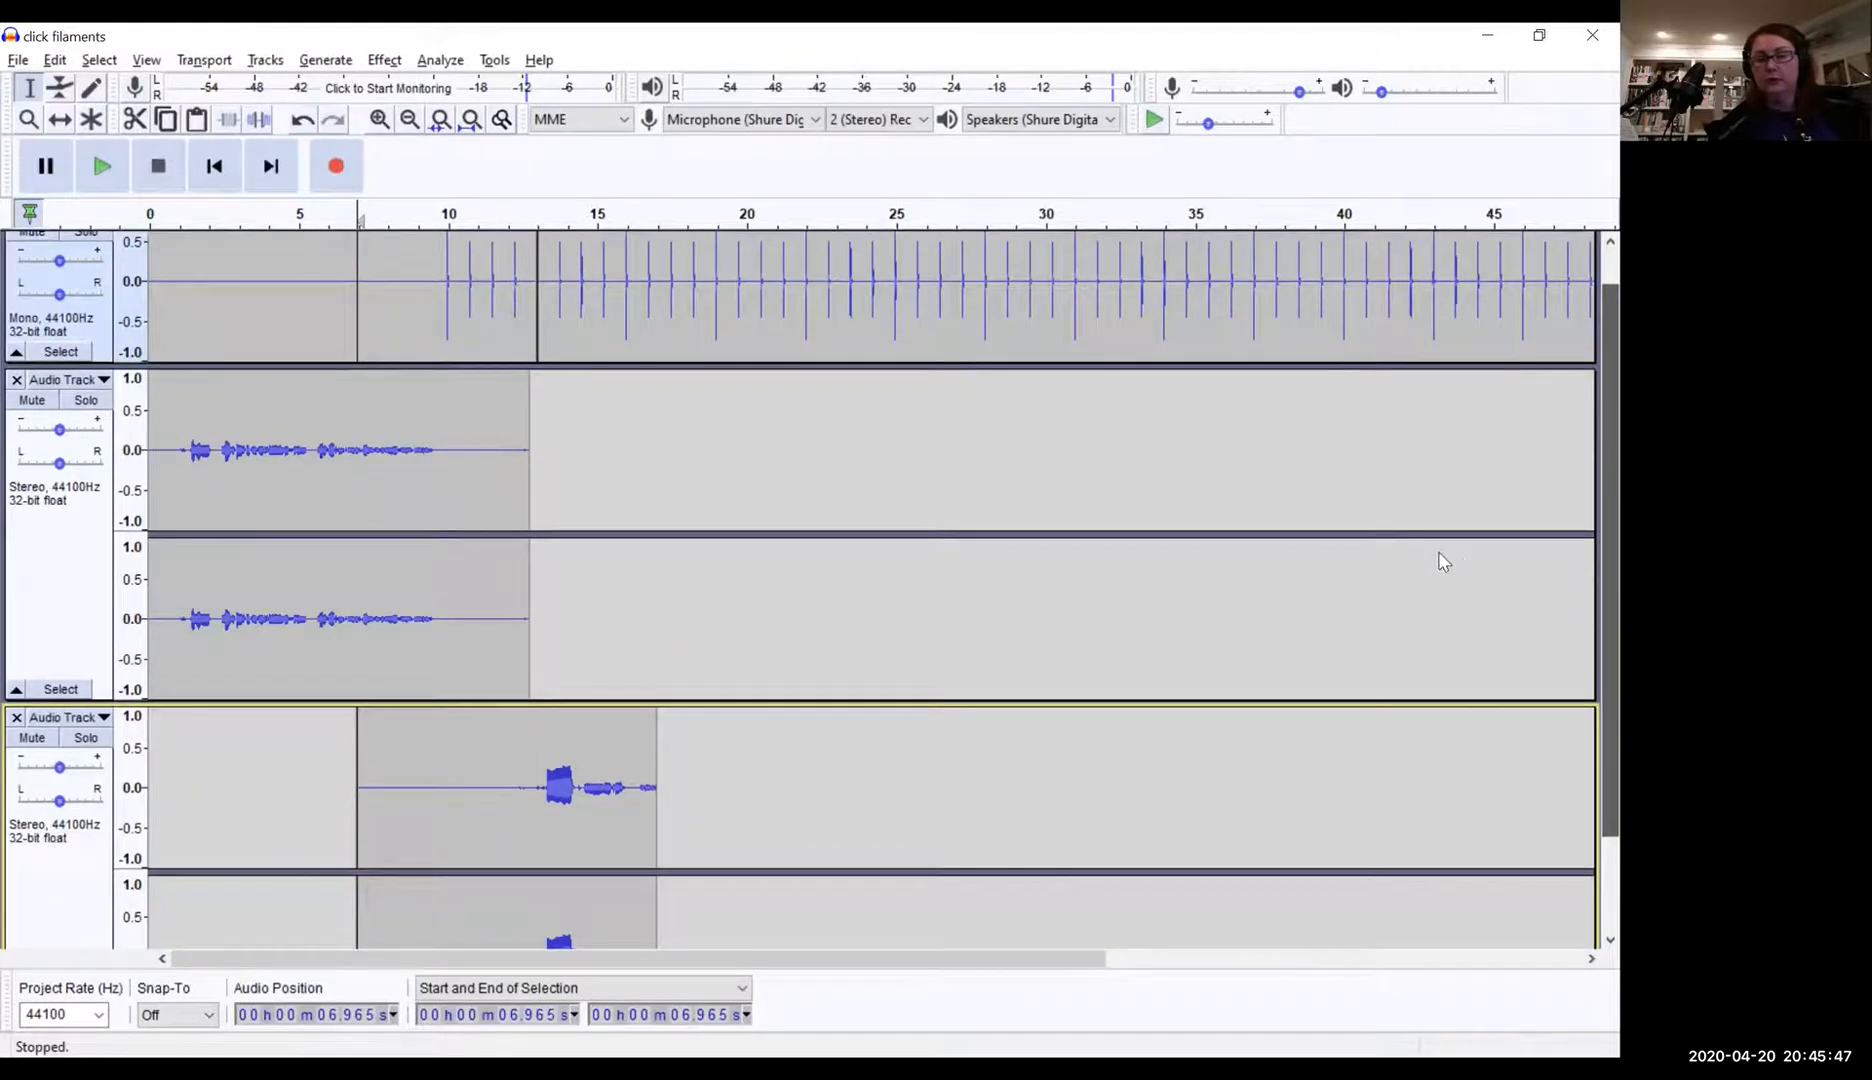
scroll(1363, 606, down, 3)
scroll(1559, 652, up, 2)
scroll(1580, 690, down, 2)
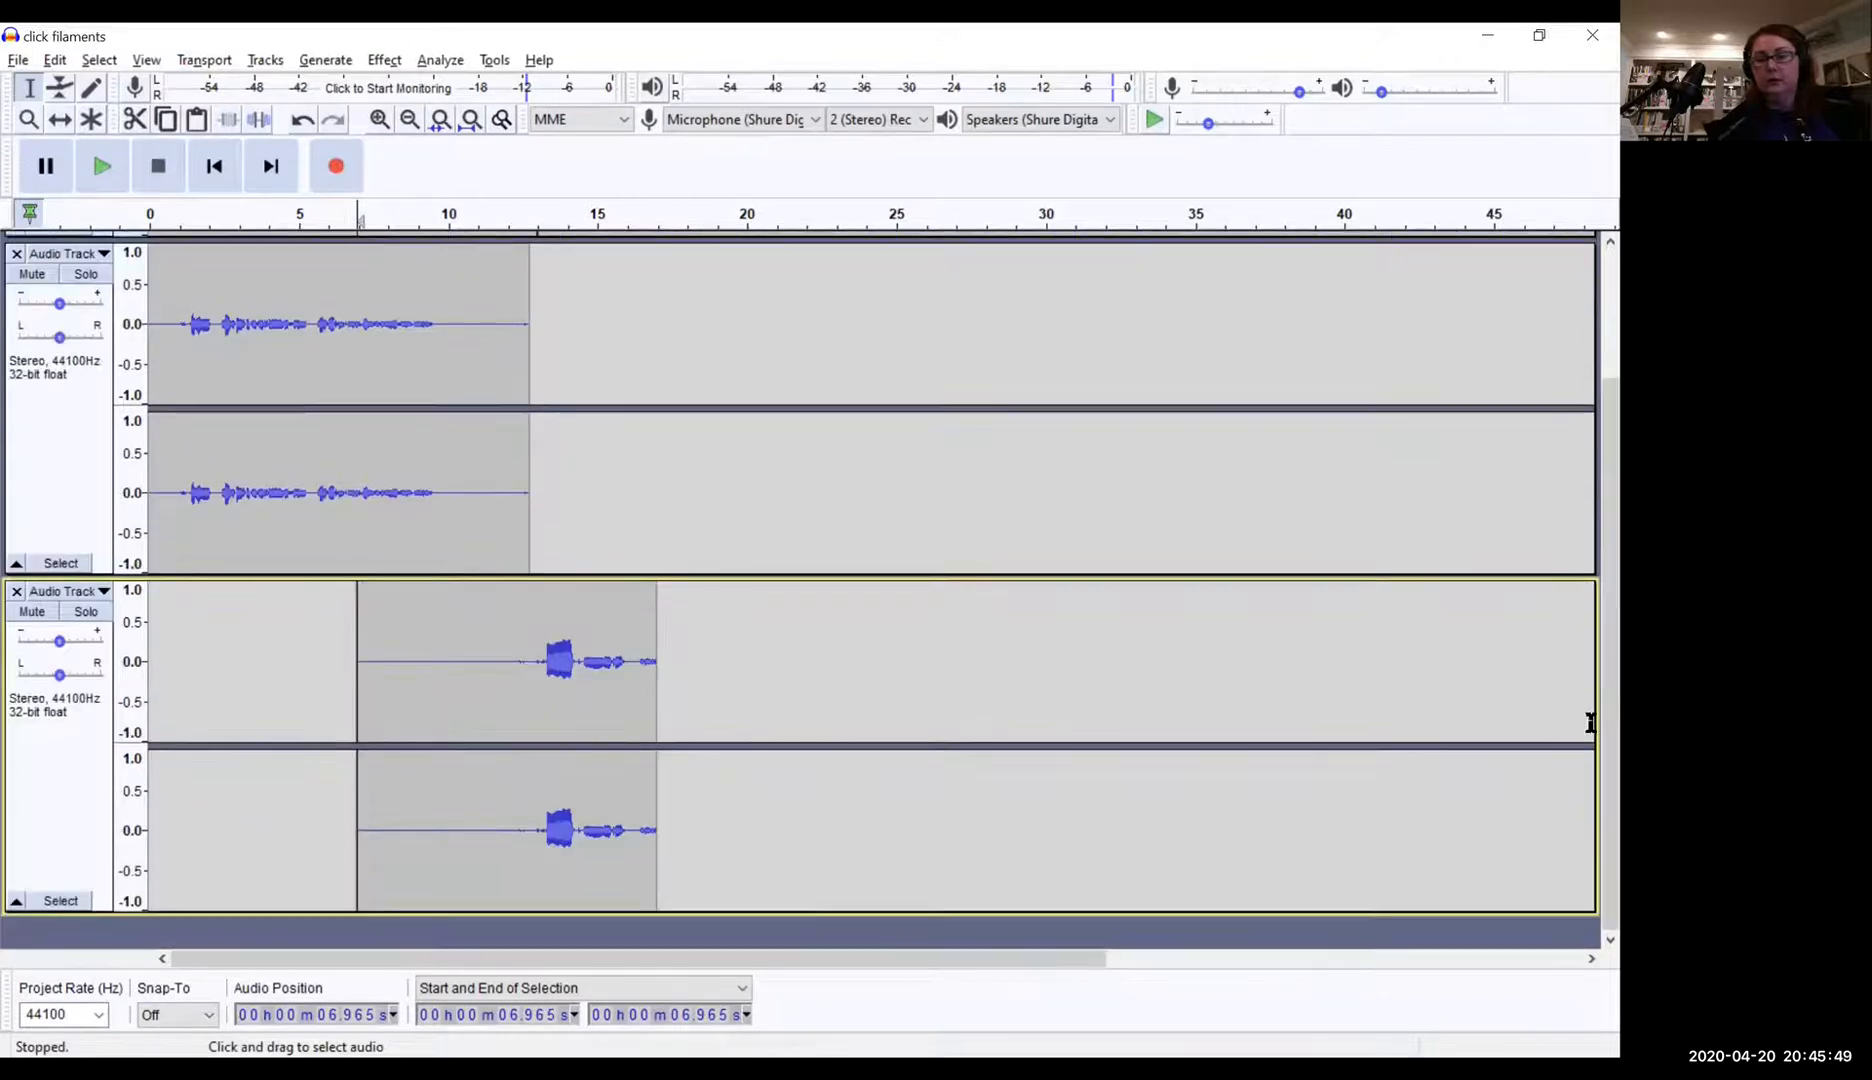
click(16, 593)
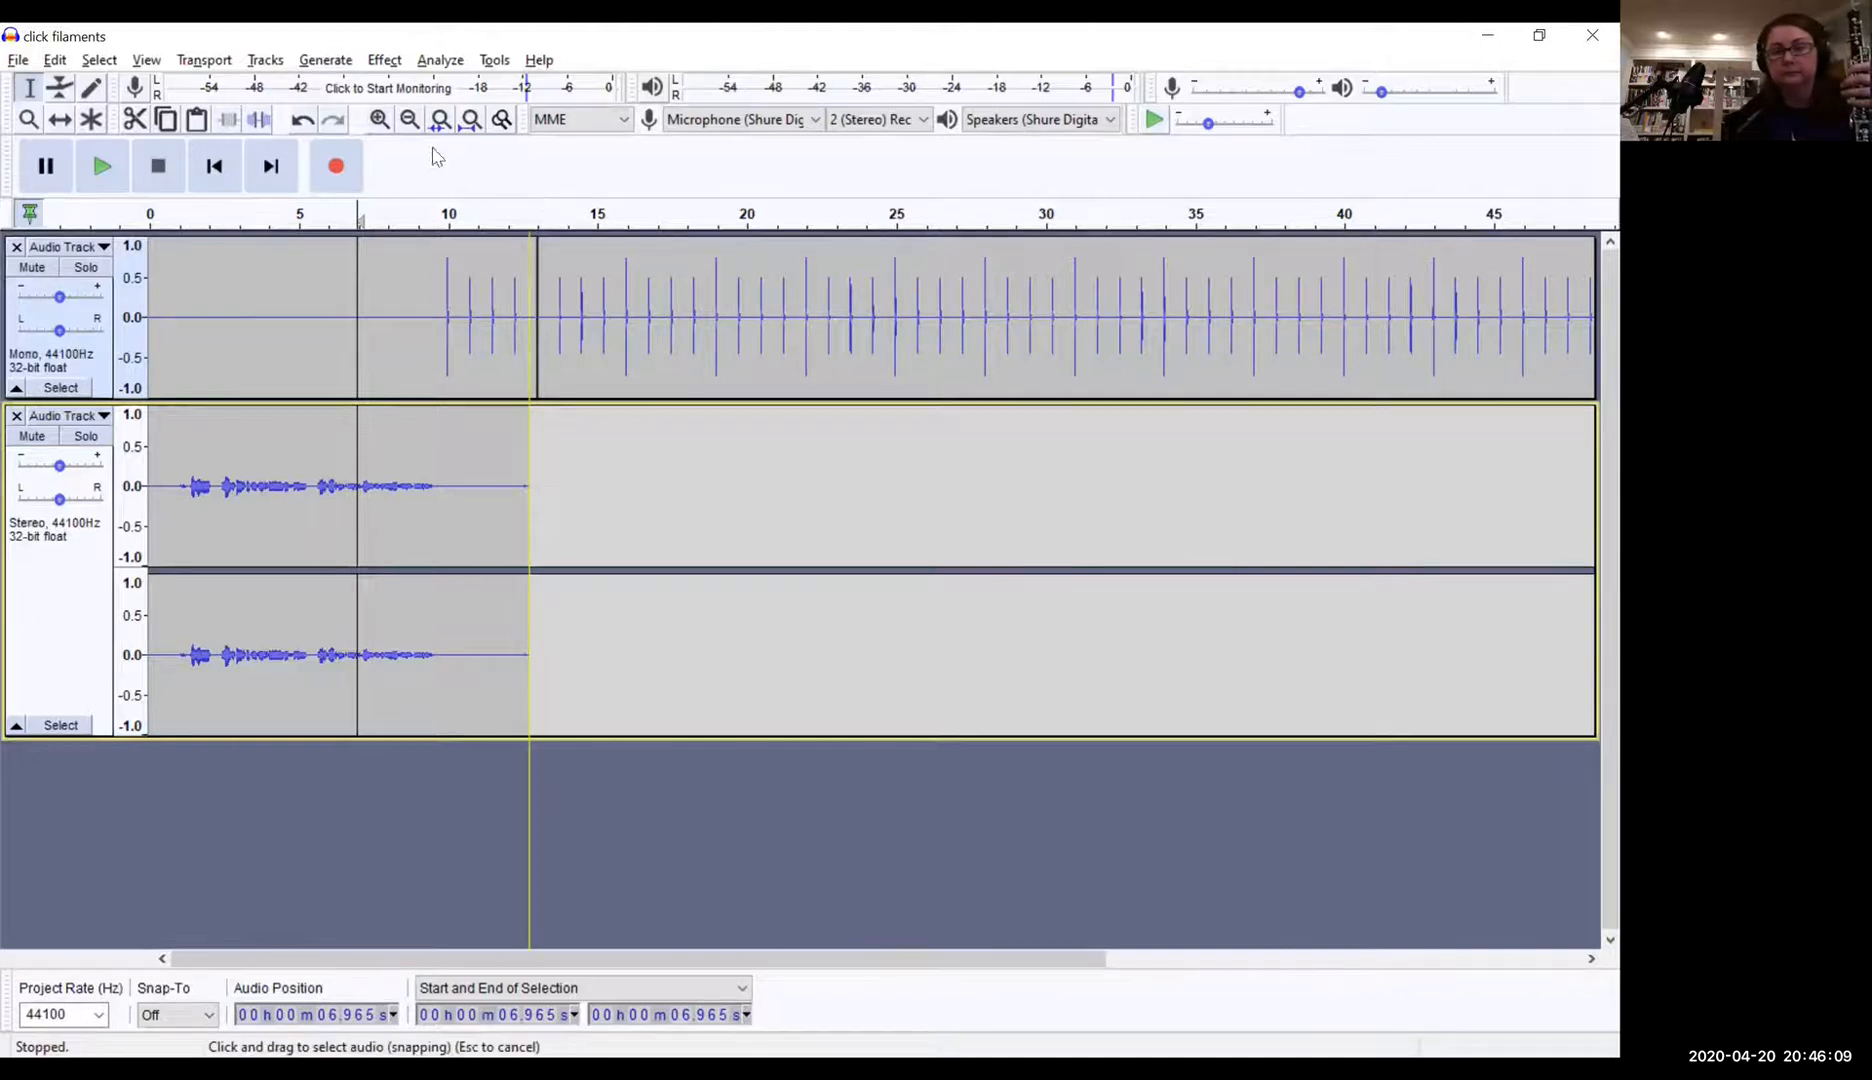
Step: Record a full take of about one minute from about 7 s alongside the click track and stop it
click(342, 176)
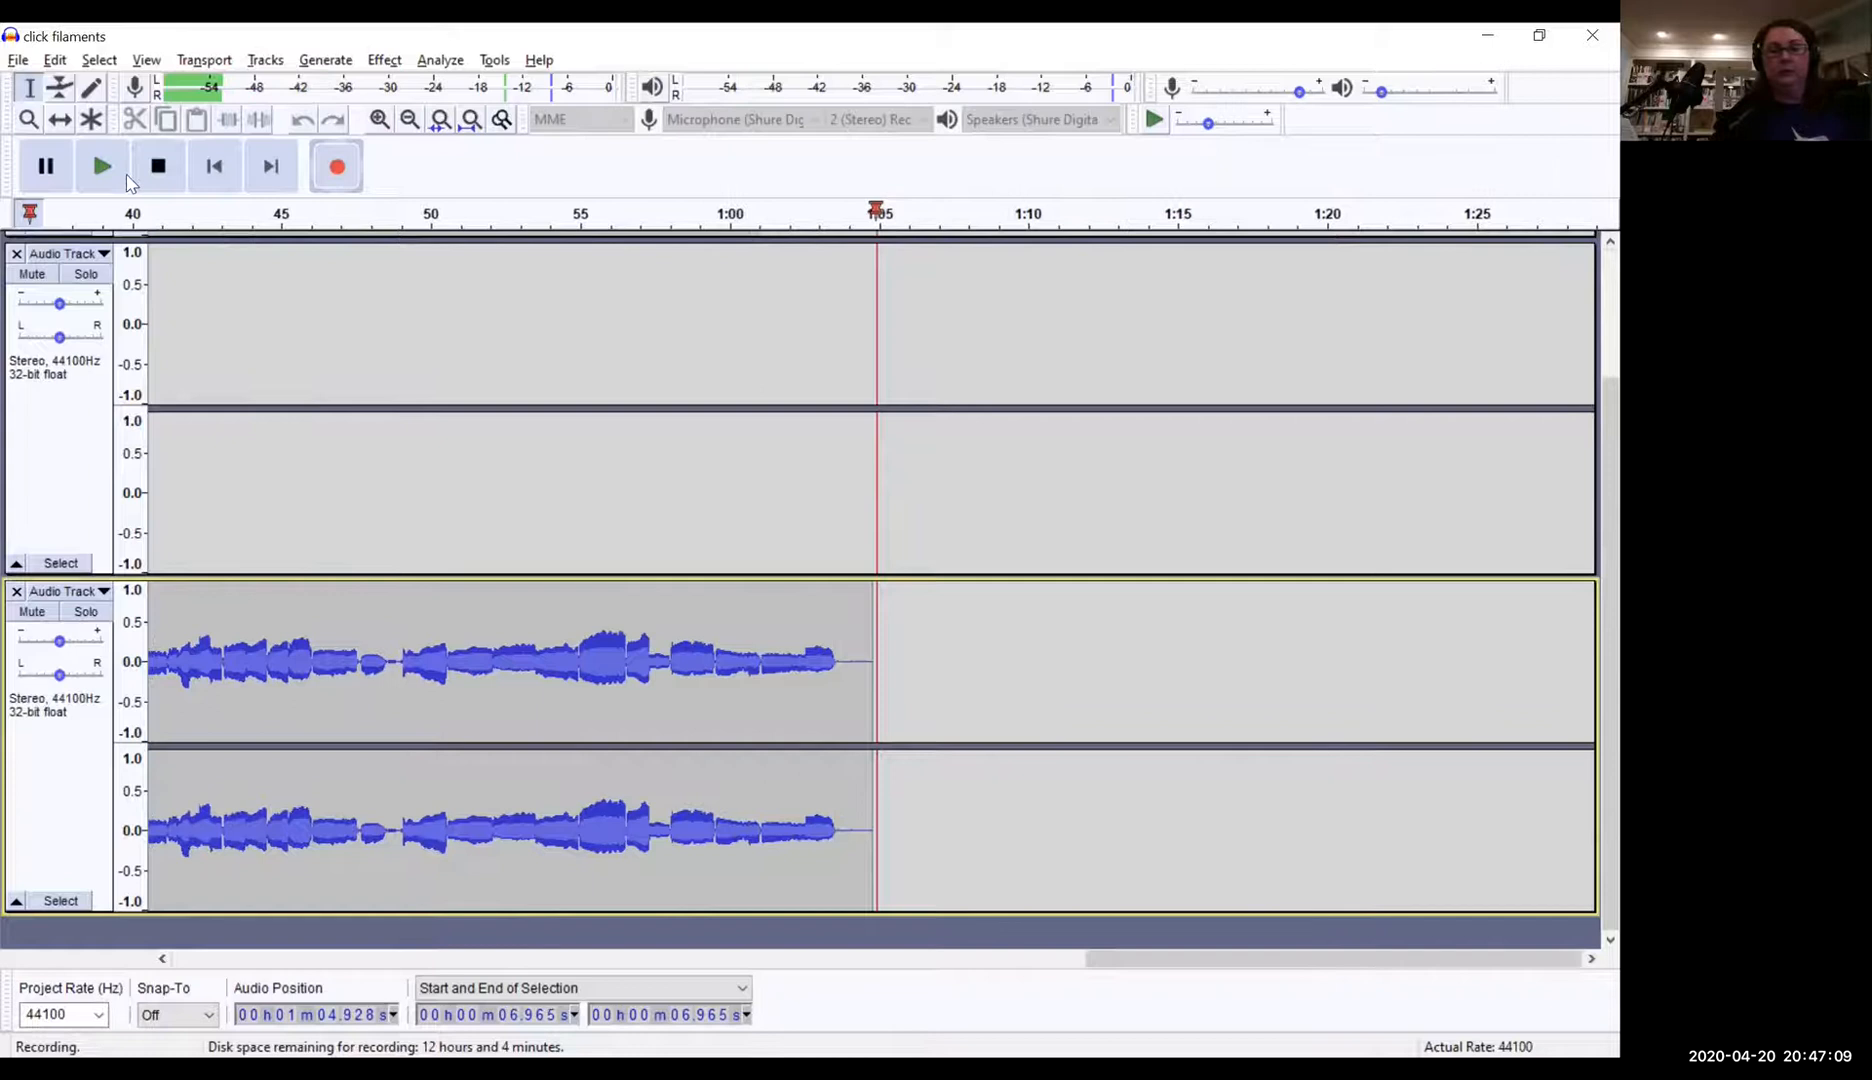
click(157, 170)
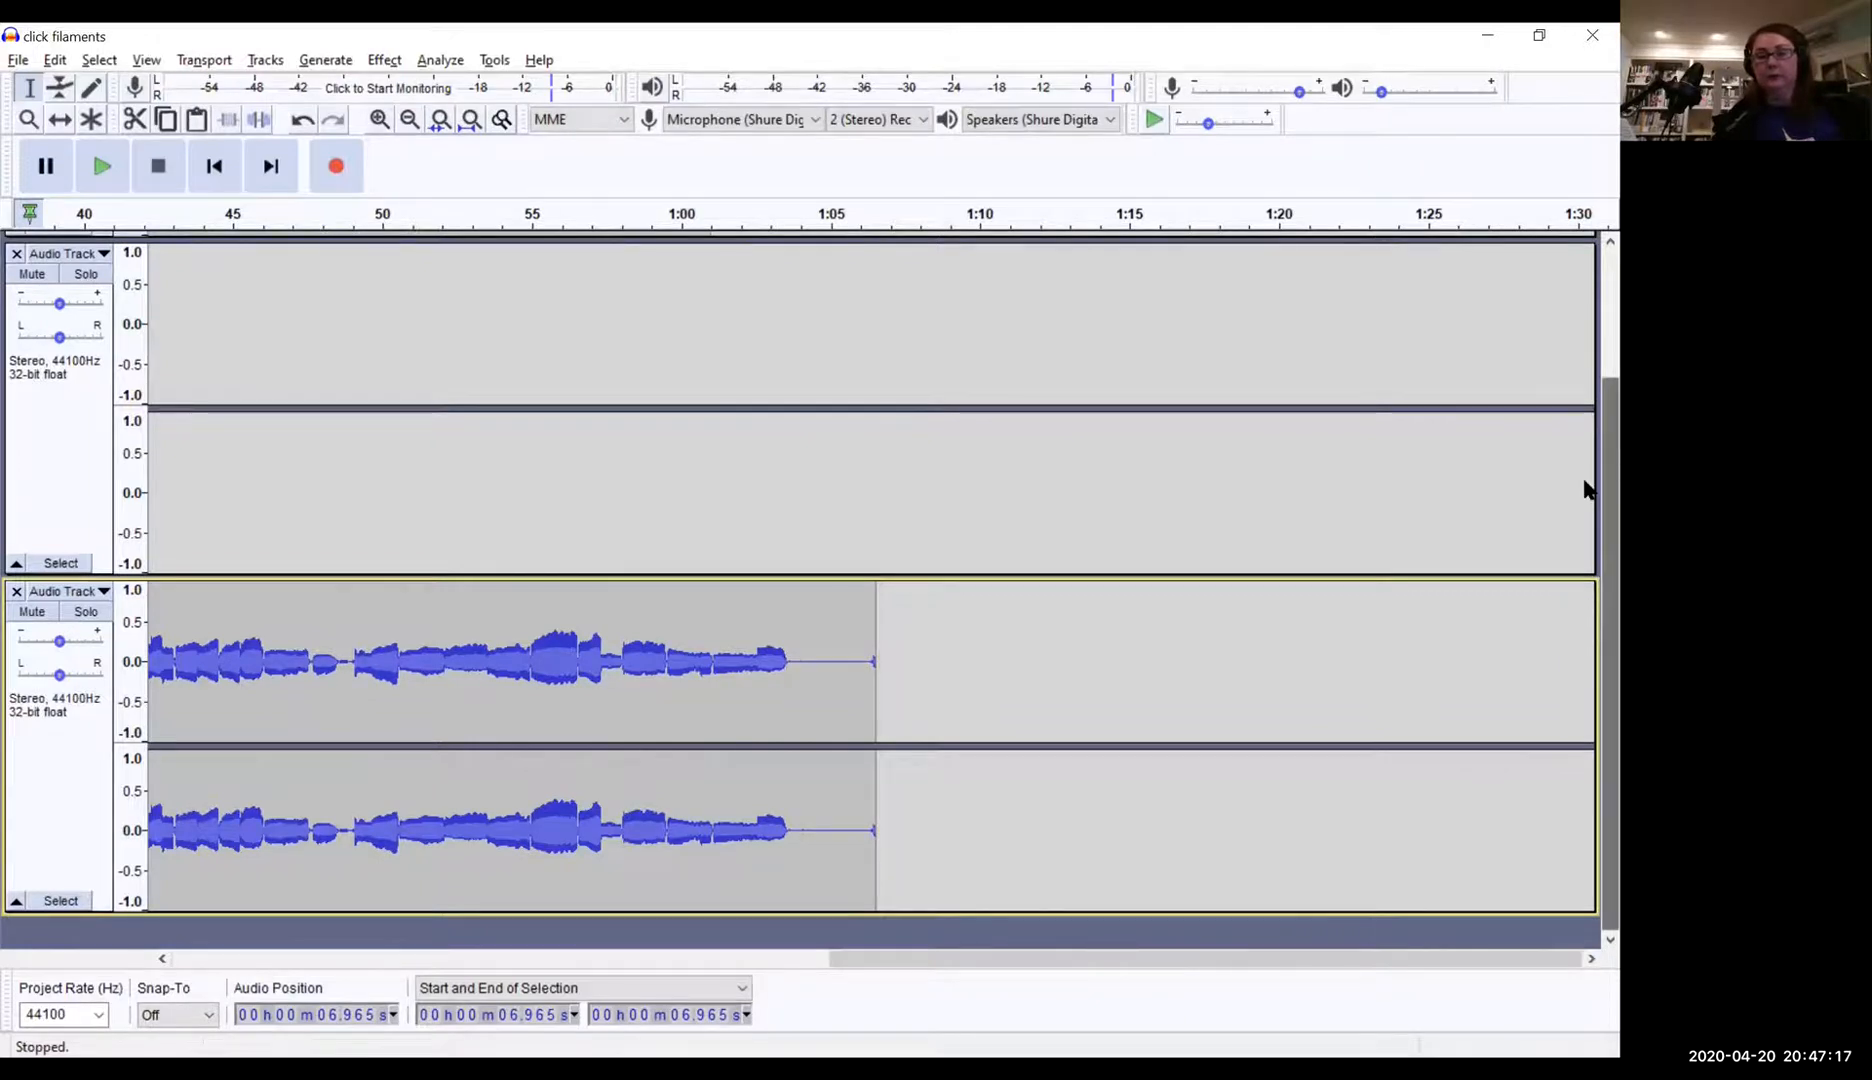
scroll(1585, 490, up, 2)
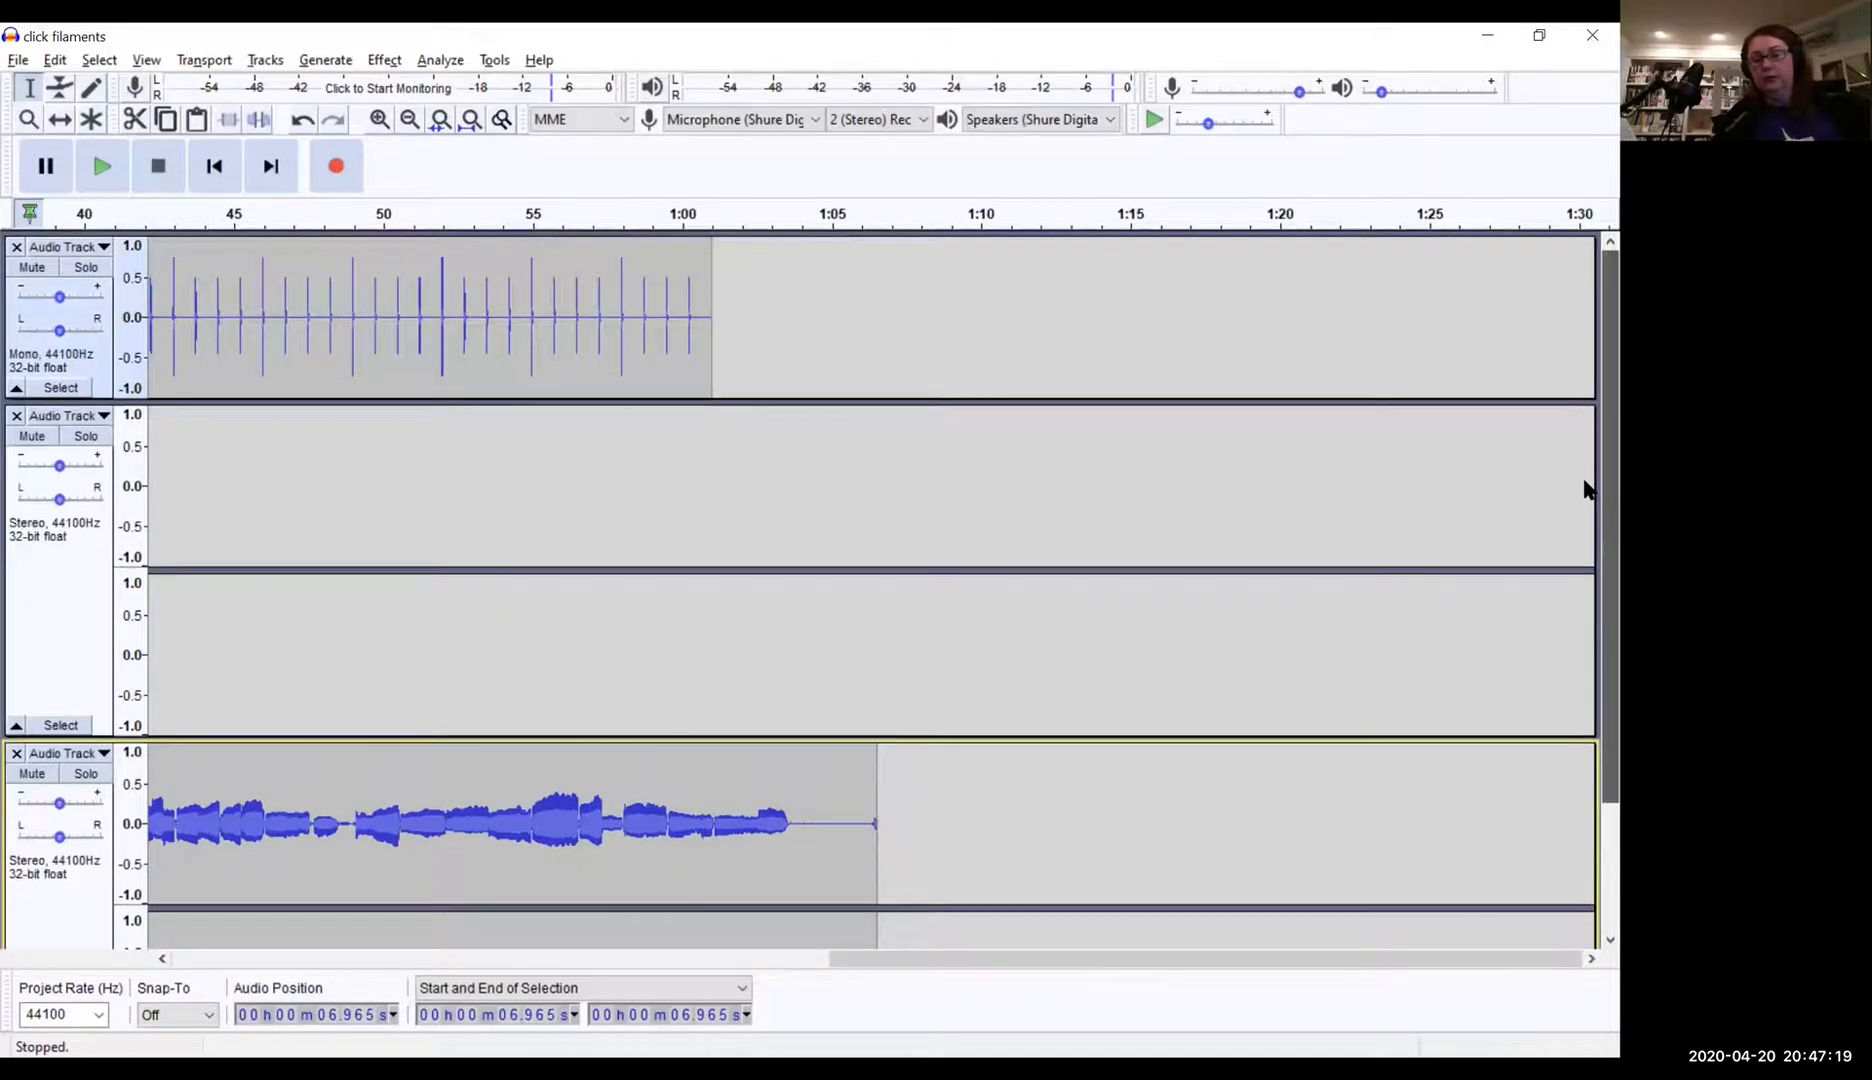
Step: Place the cursor at the end of the click track at 1 min 1 s and open the Rhythm Track generator
click(578, 255)
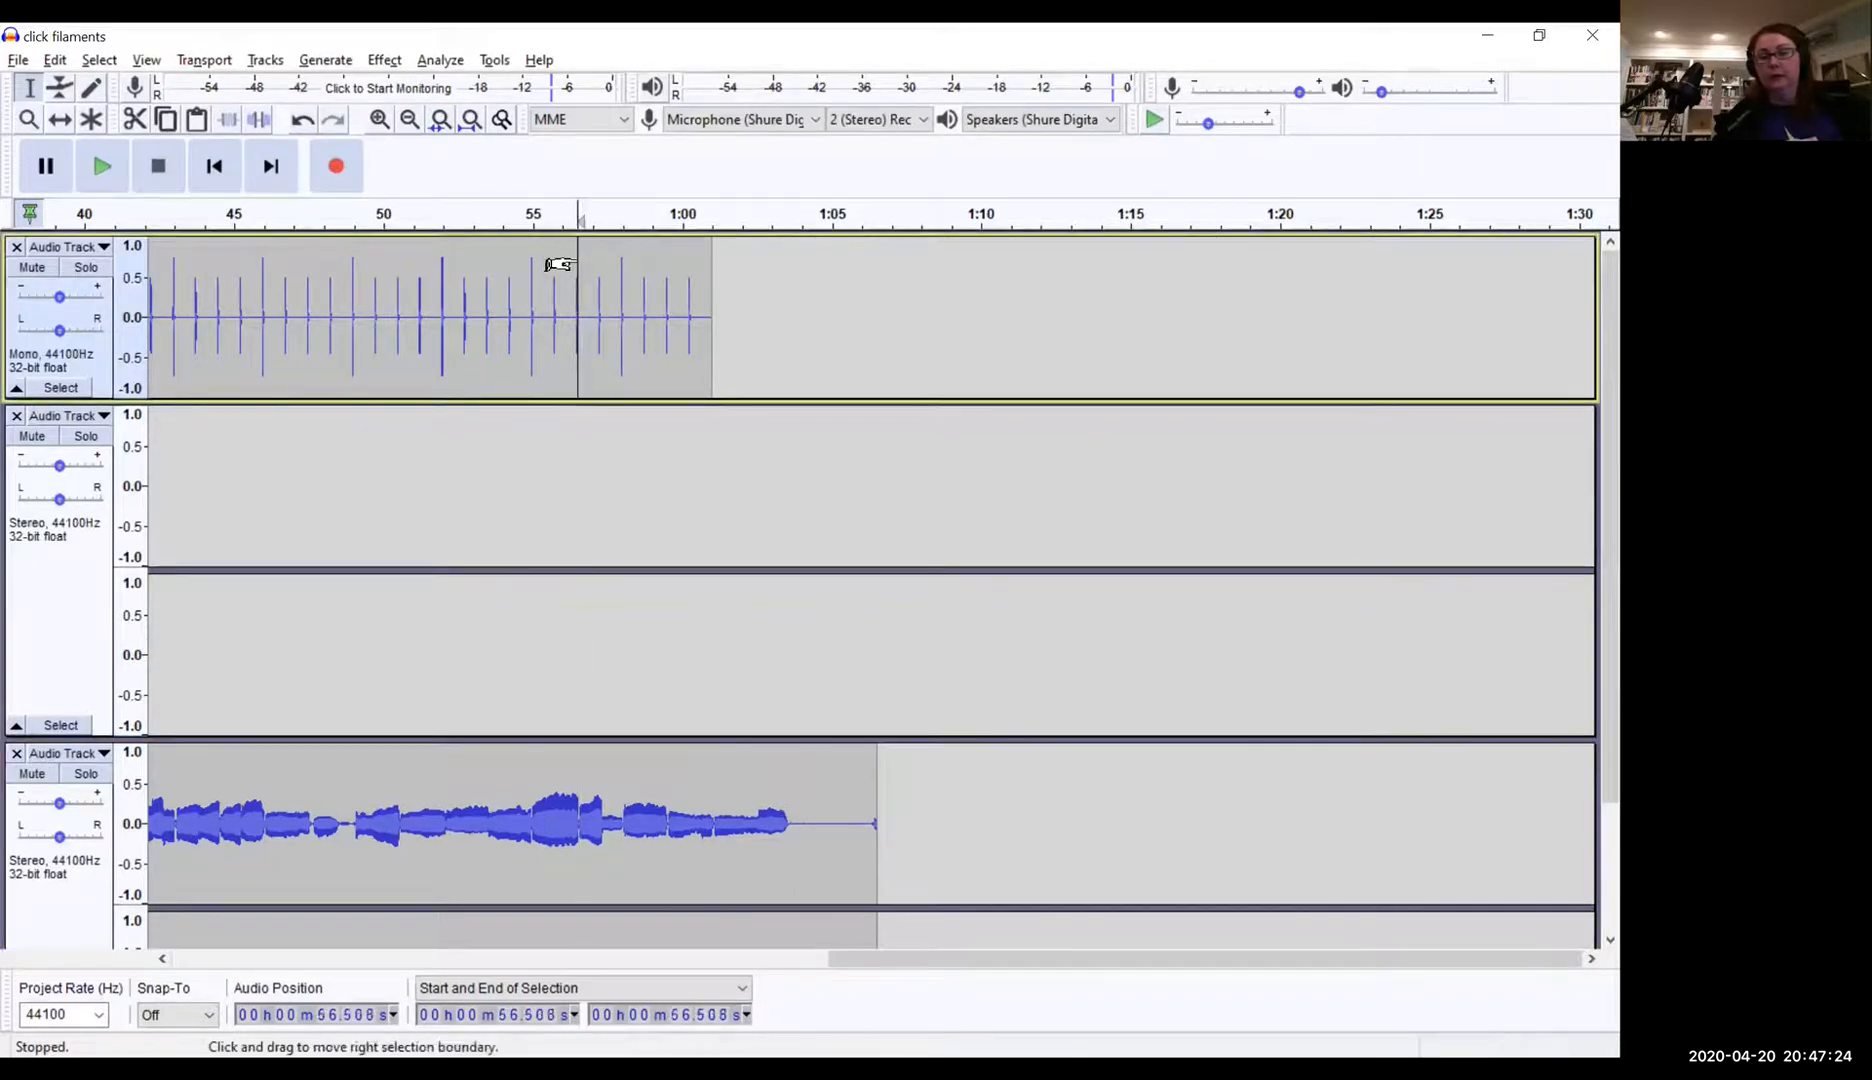
click(270, 168)
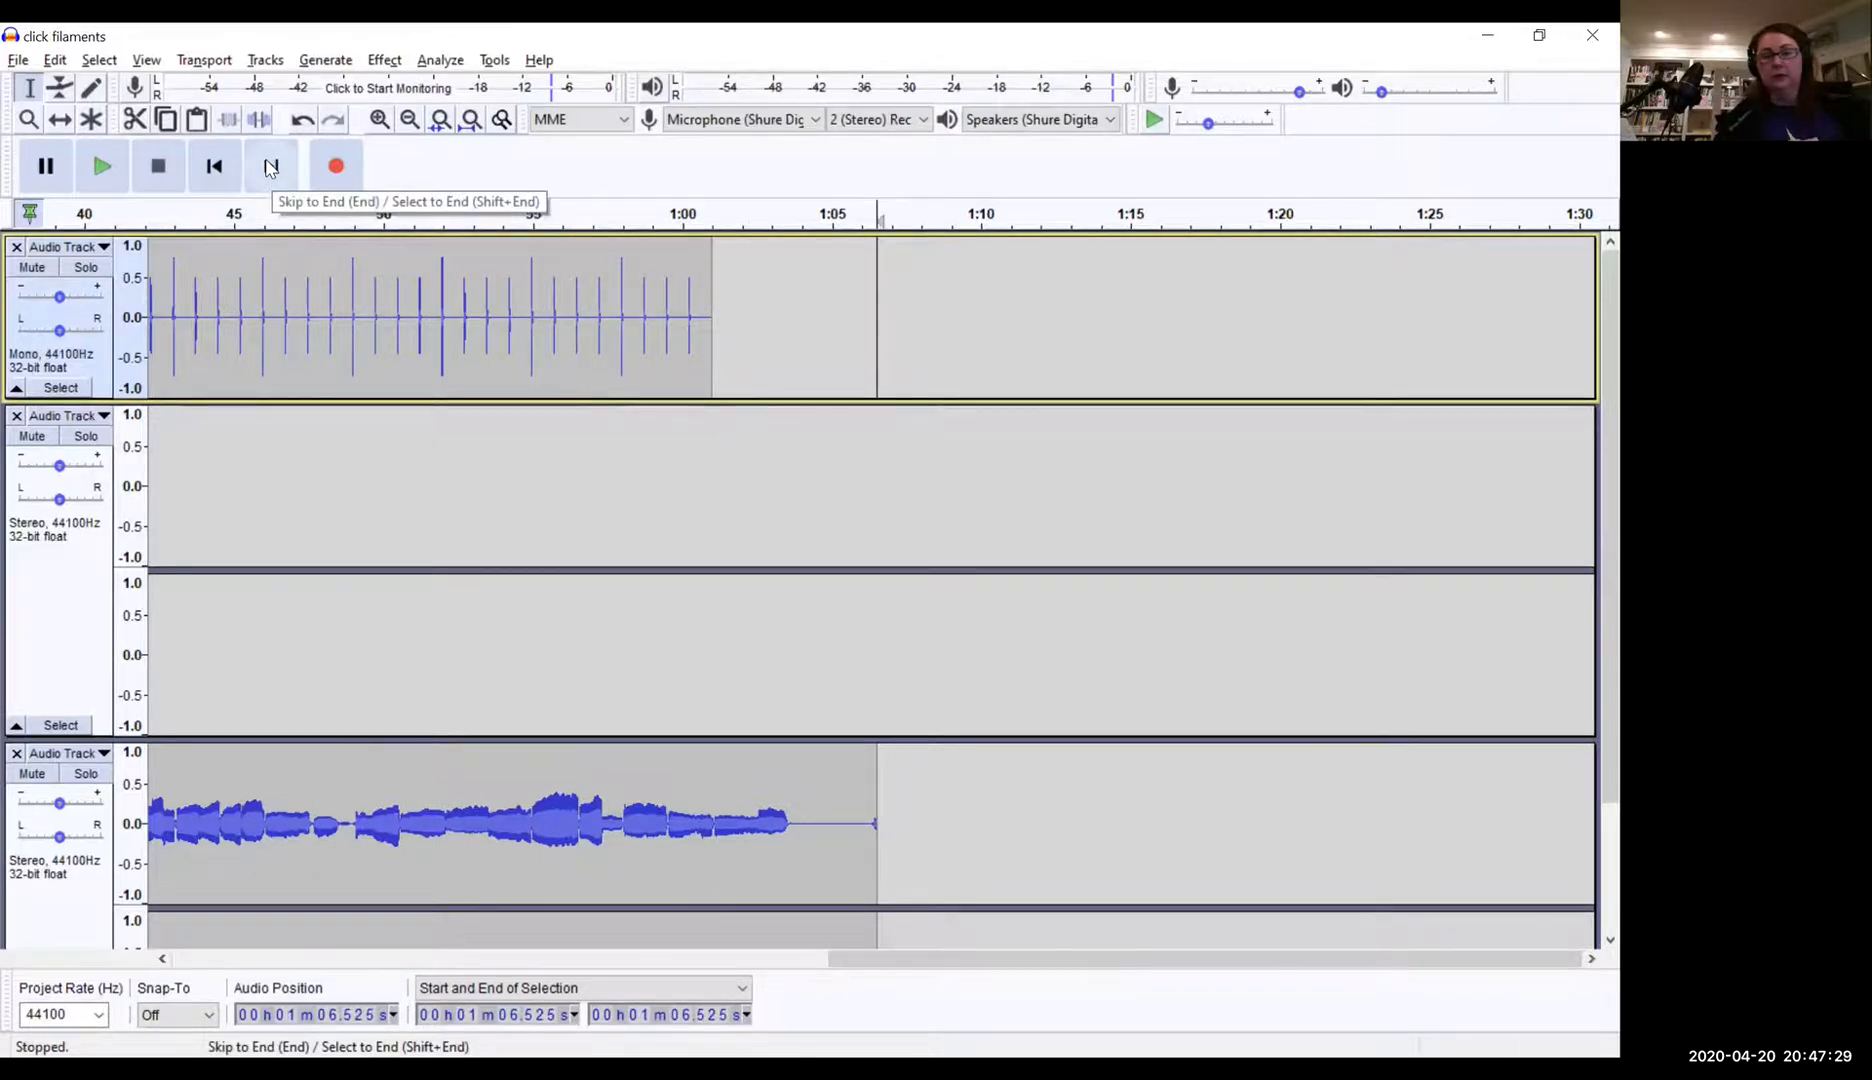
click(713, 328)
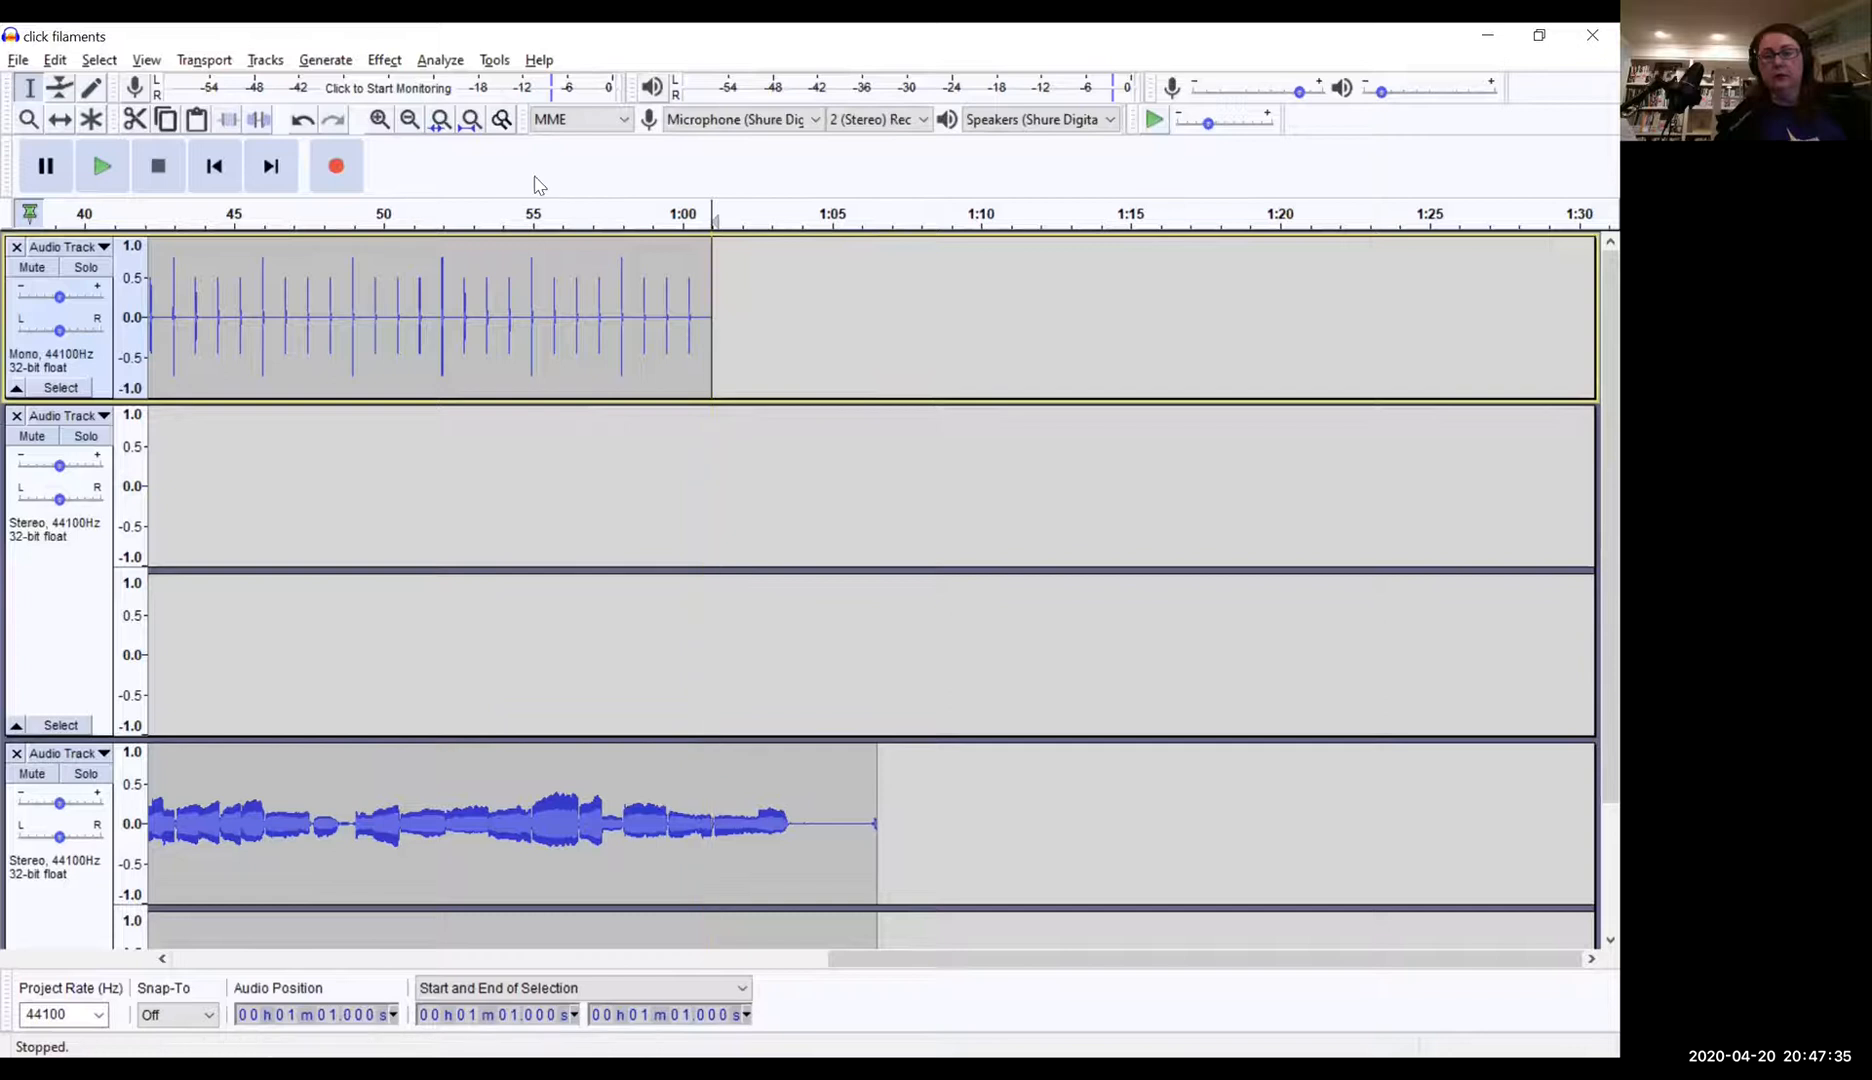
click(384, 61)
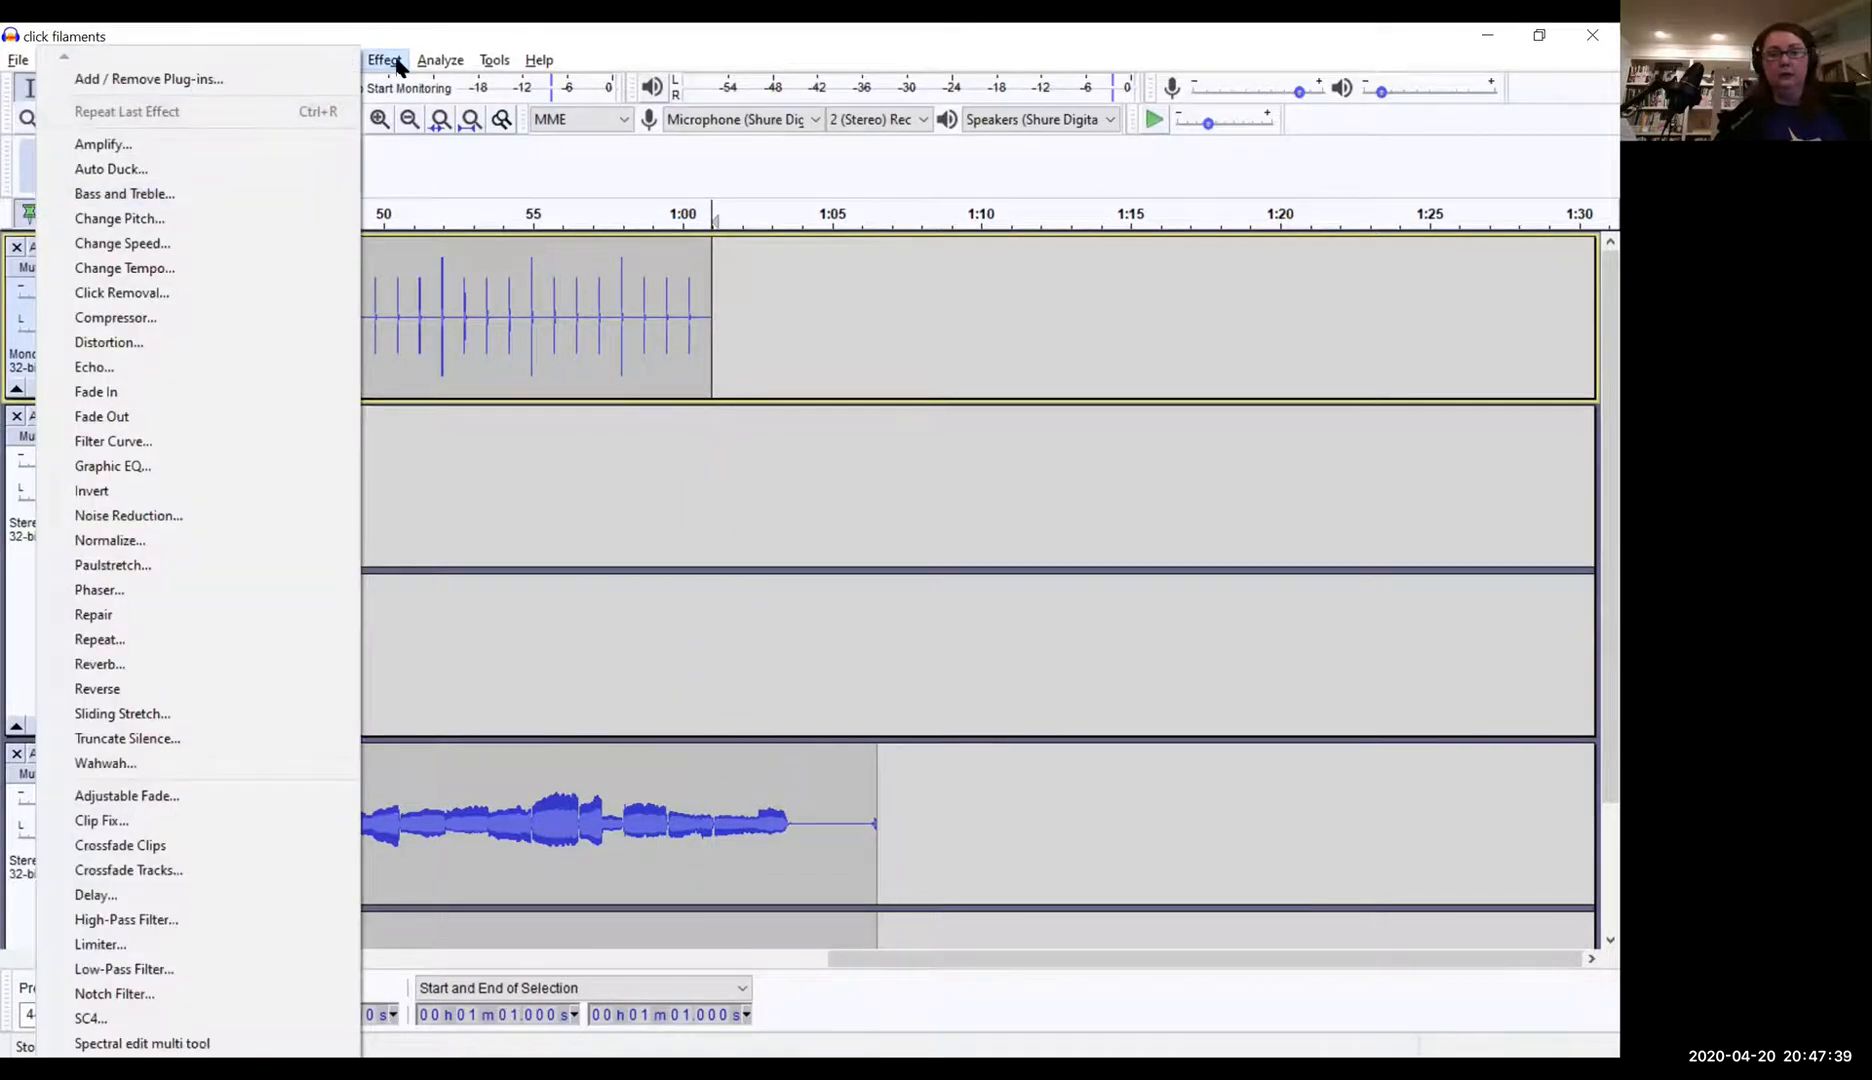
click(396, 66)
click(325, 60)
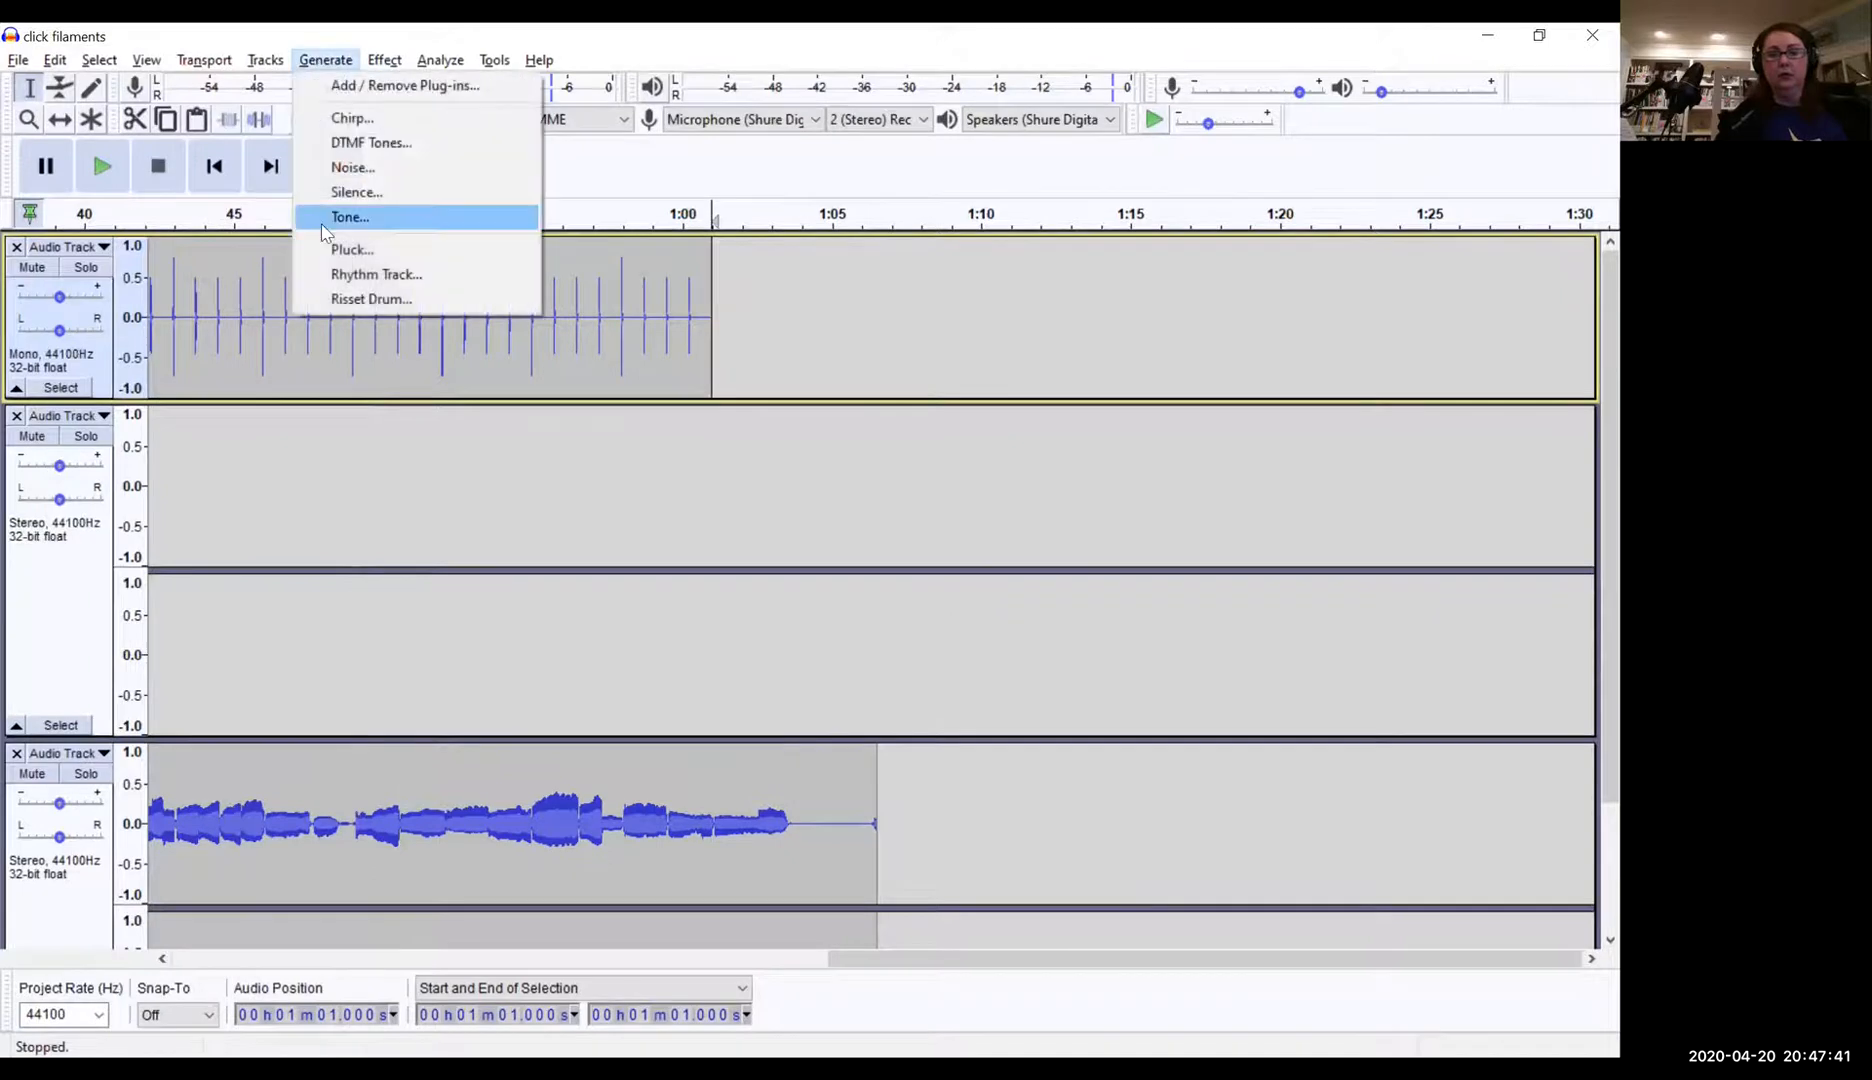
click(379, 278)
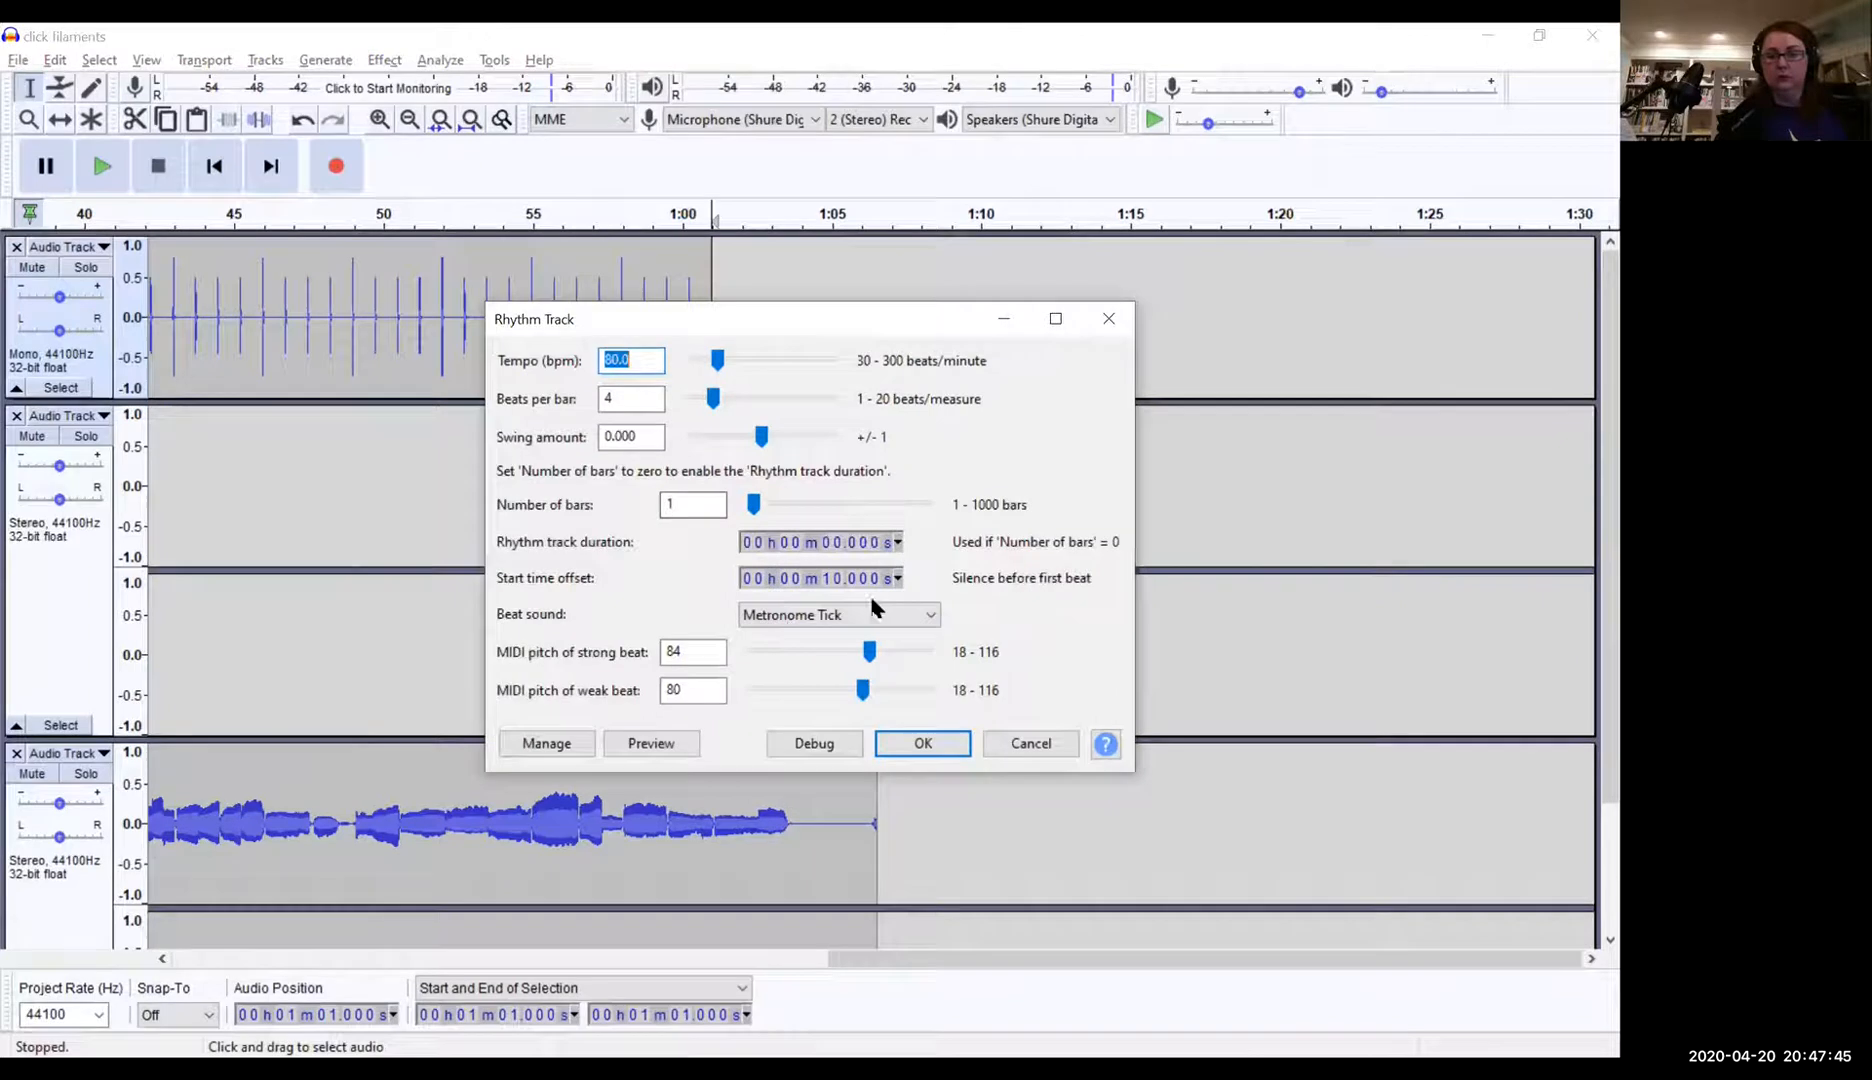
Step: Set the start time offset to 0 seconds and the number of bars to 4, and generate the additional clicks
click(899, 578)
click(899, 582)
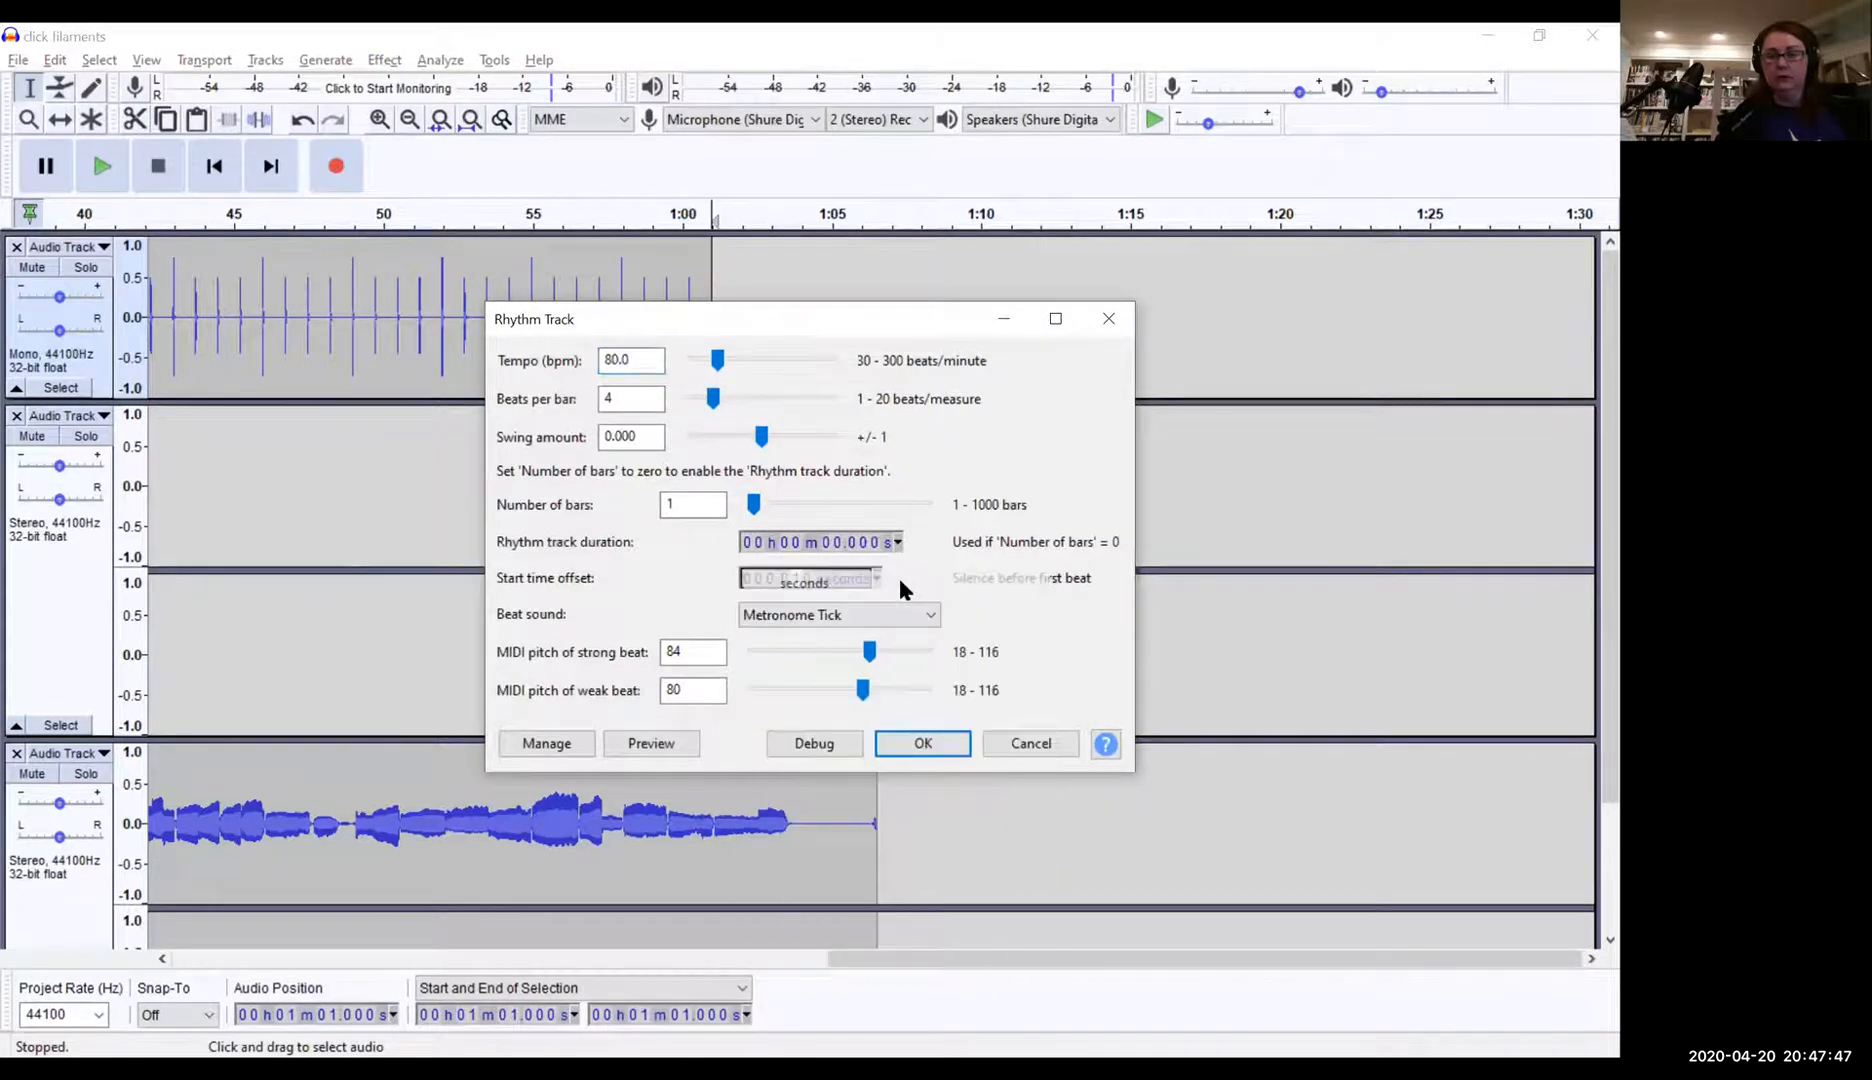
click(877, 580)
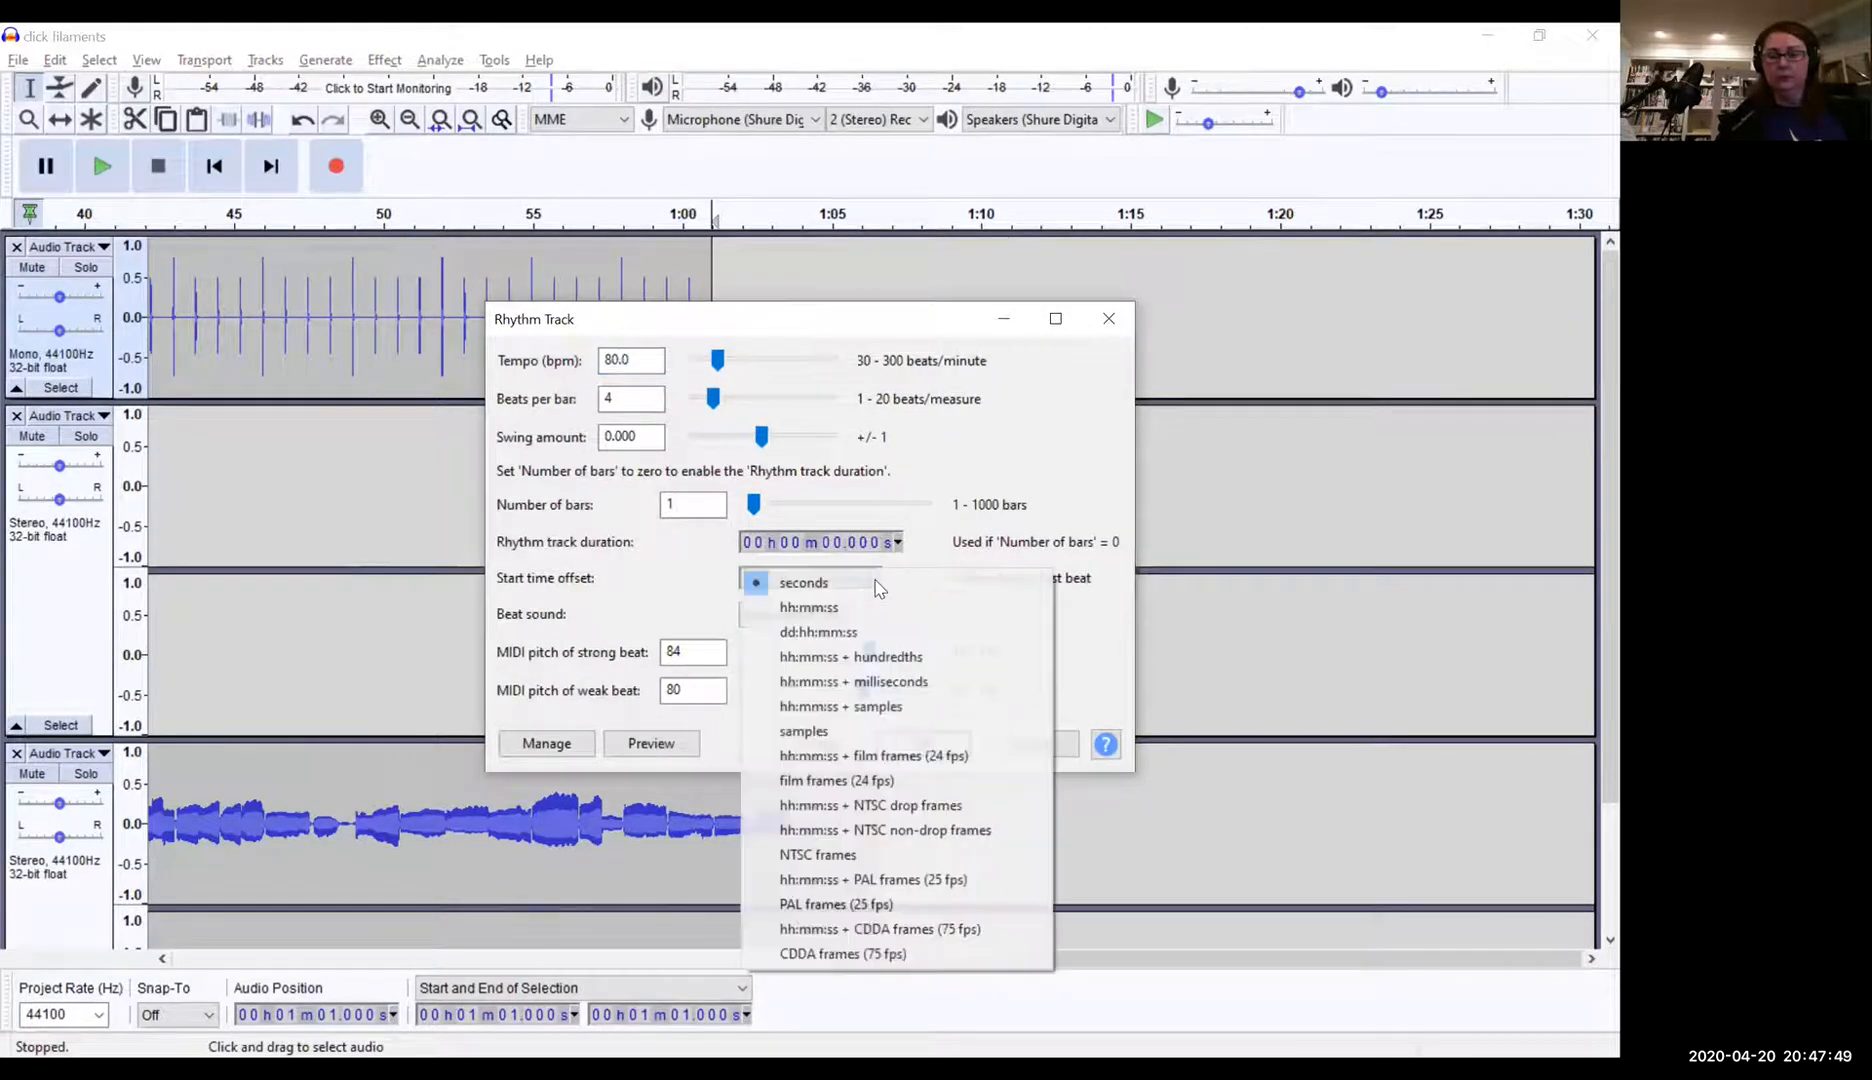
click(846, 596)
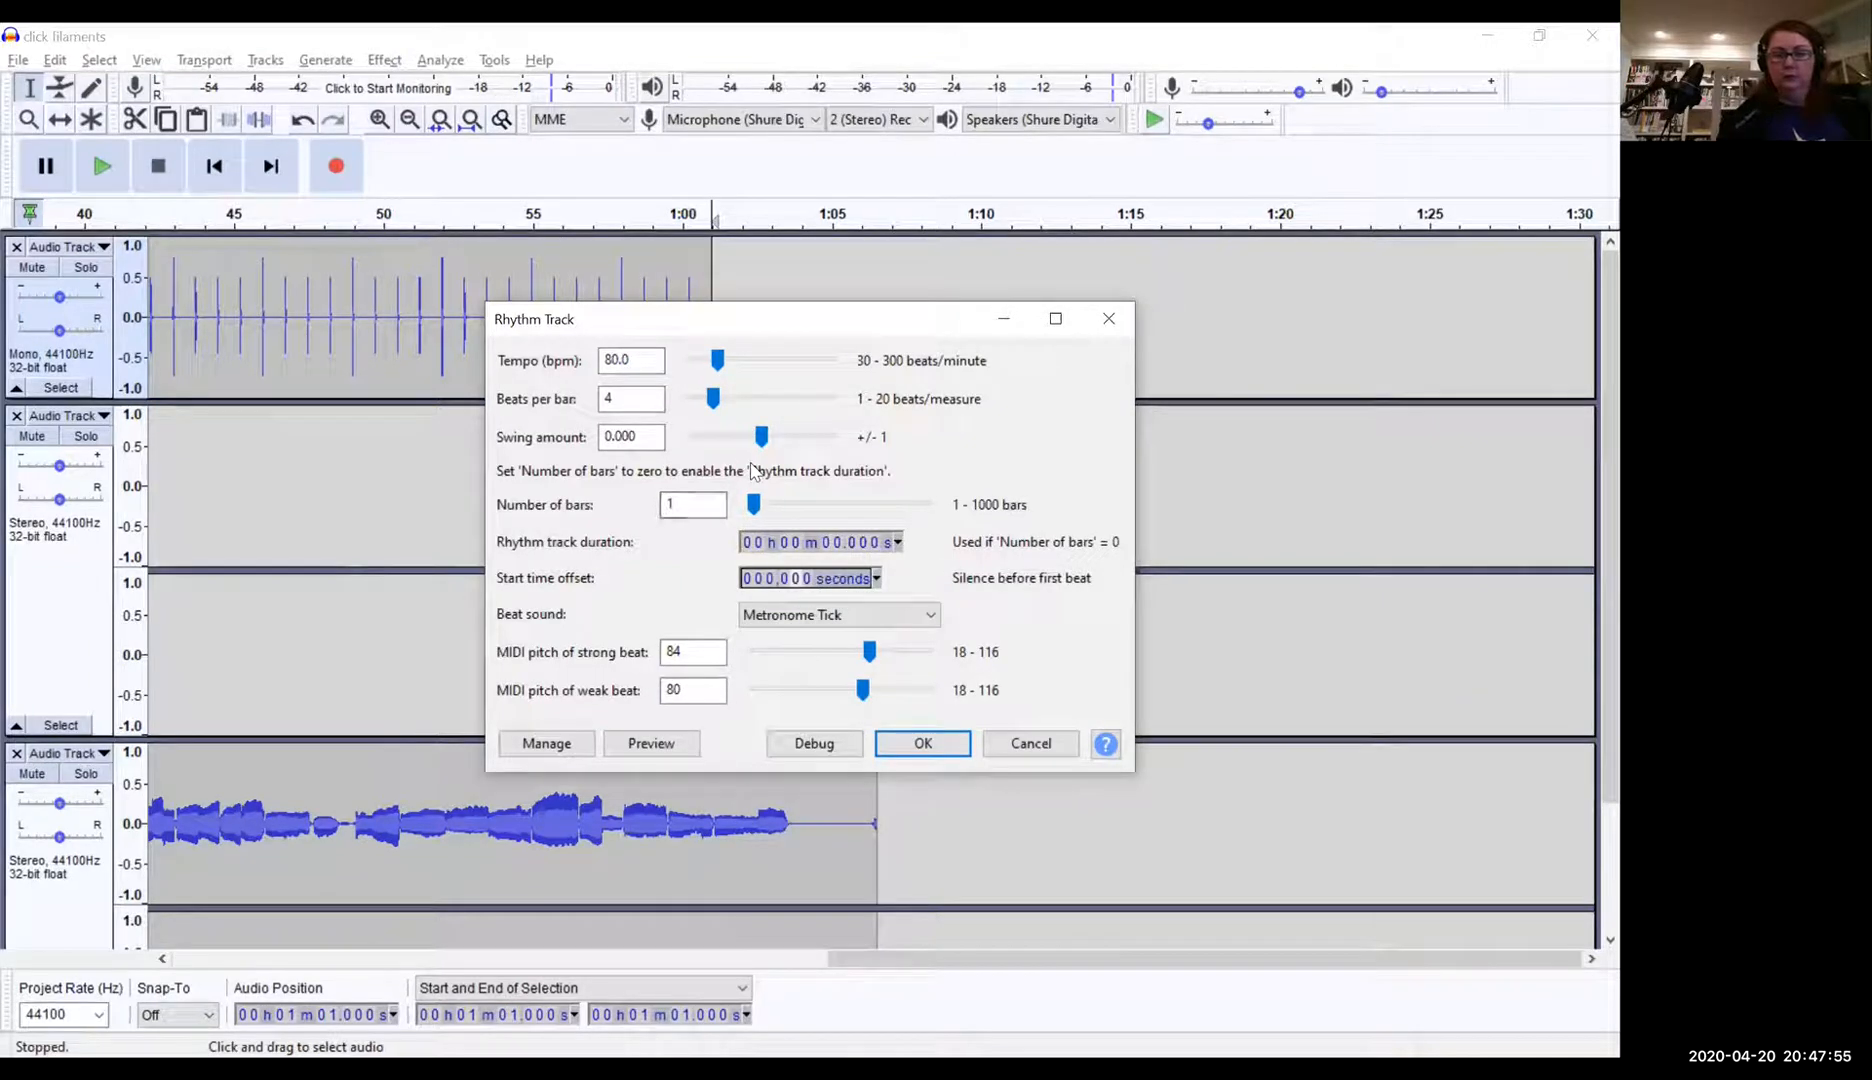
double_click(688, 505)
text(4)
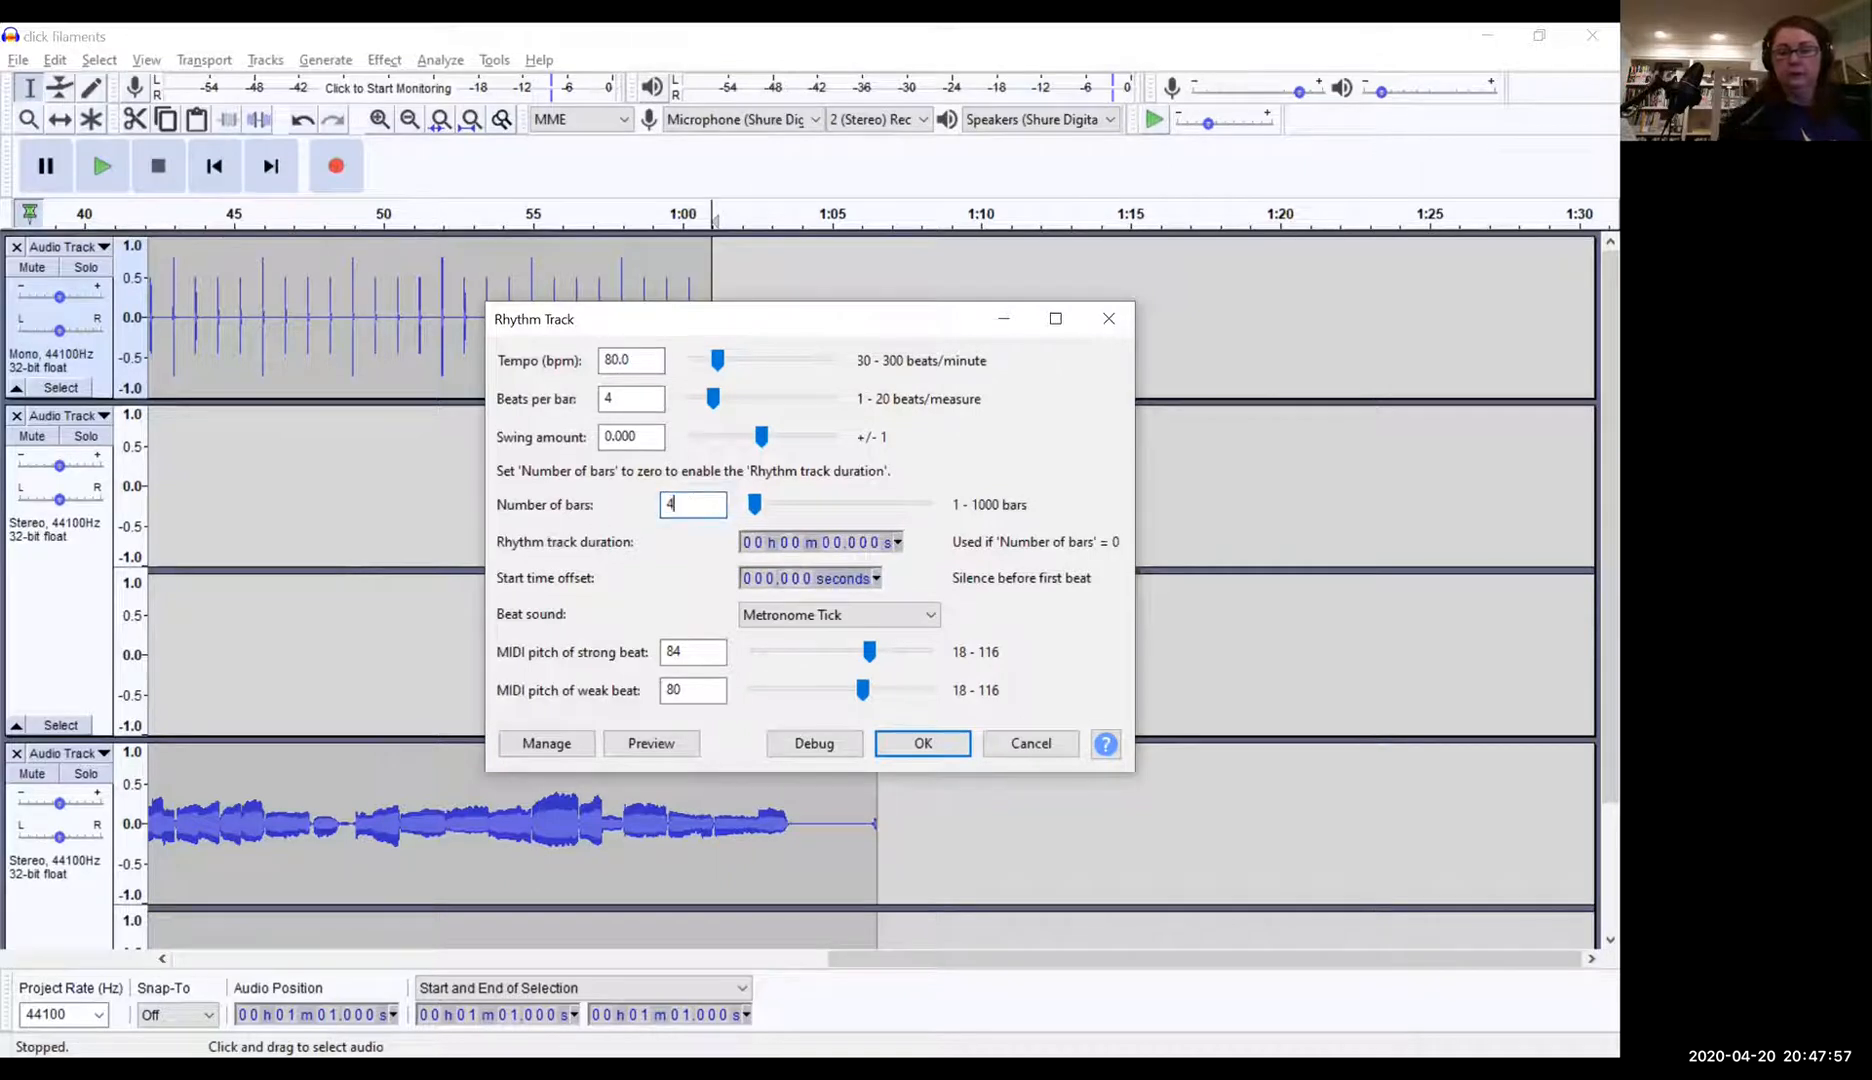
click(922, 745)
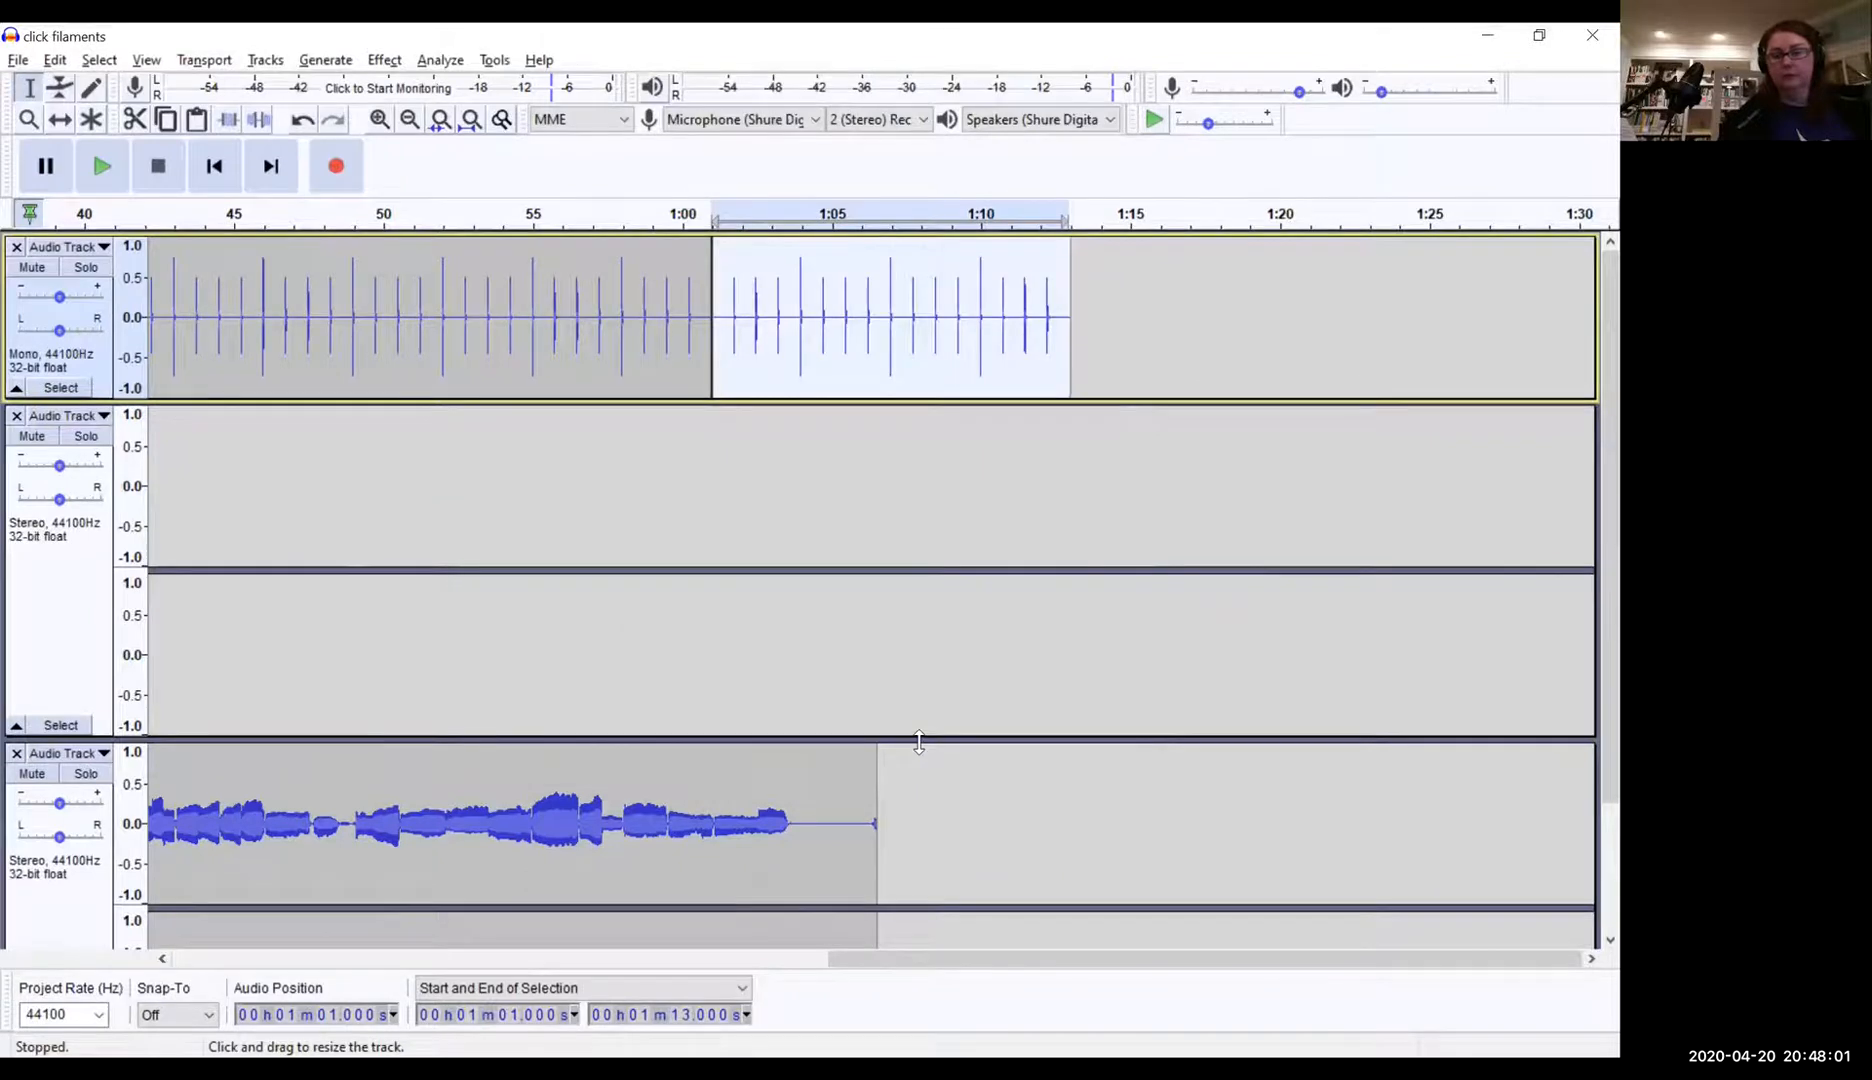
Step: Record a second part on a new track from about 10 s to about 52 s, over the click track and the full take
click(212, 170)
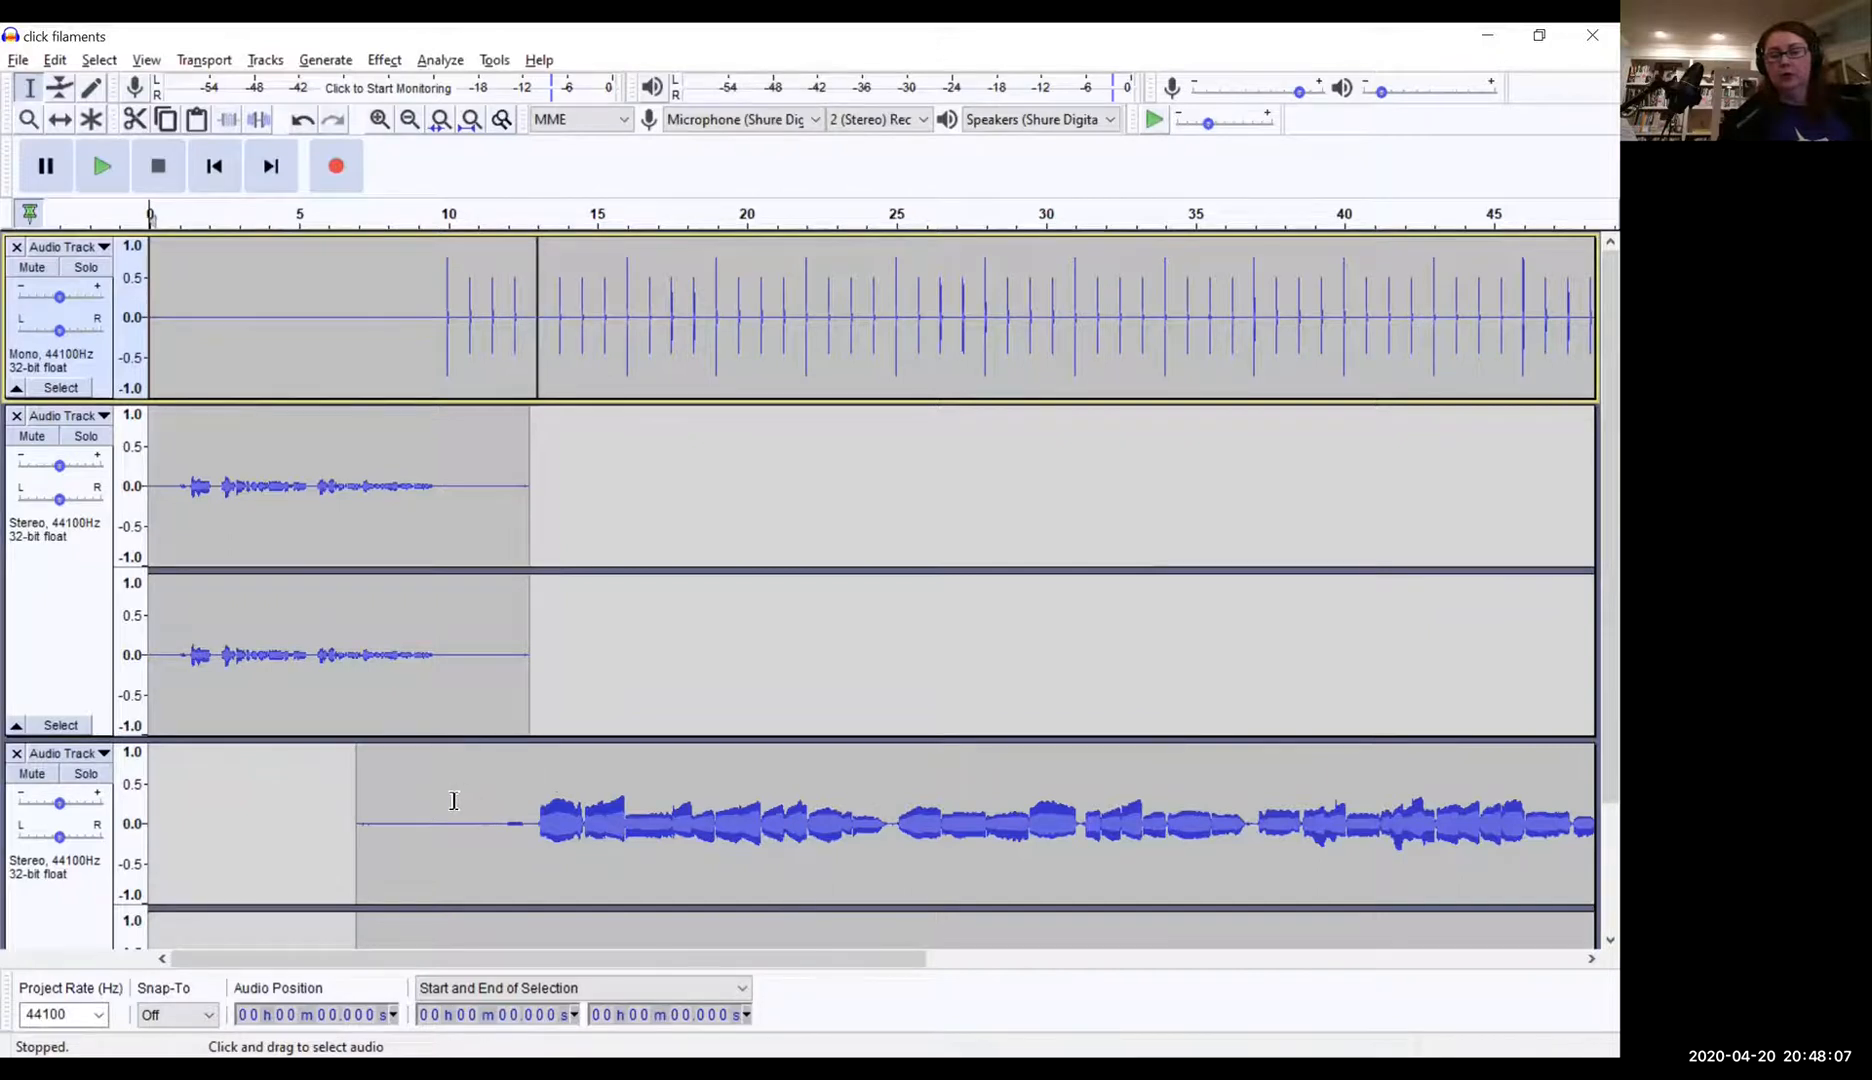
click(449, 806)
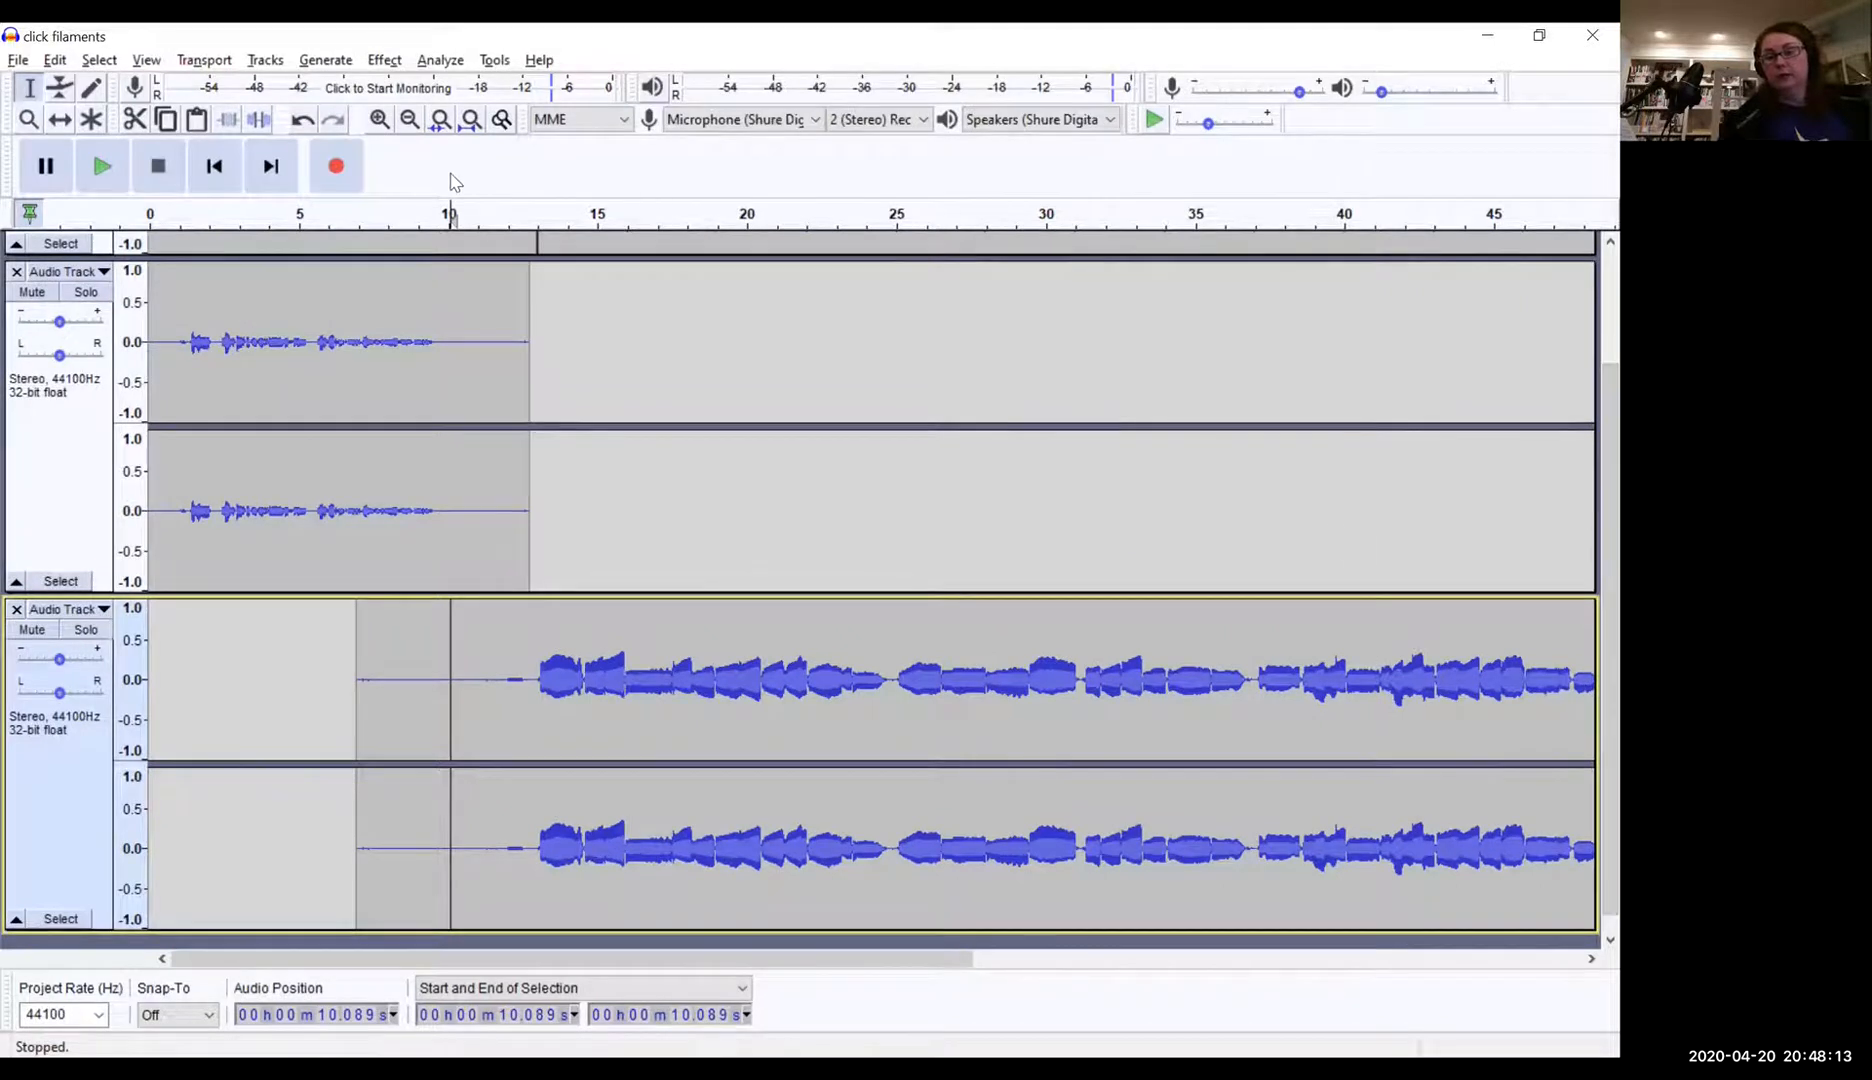
click(337, 167)
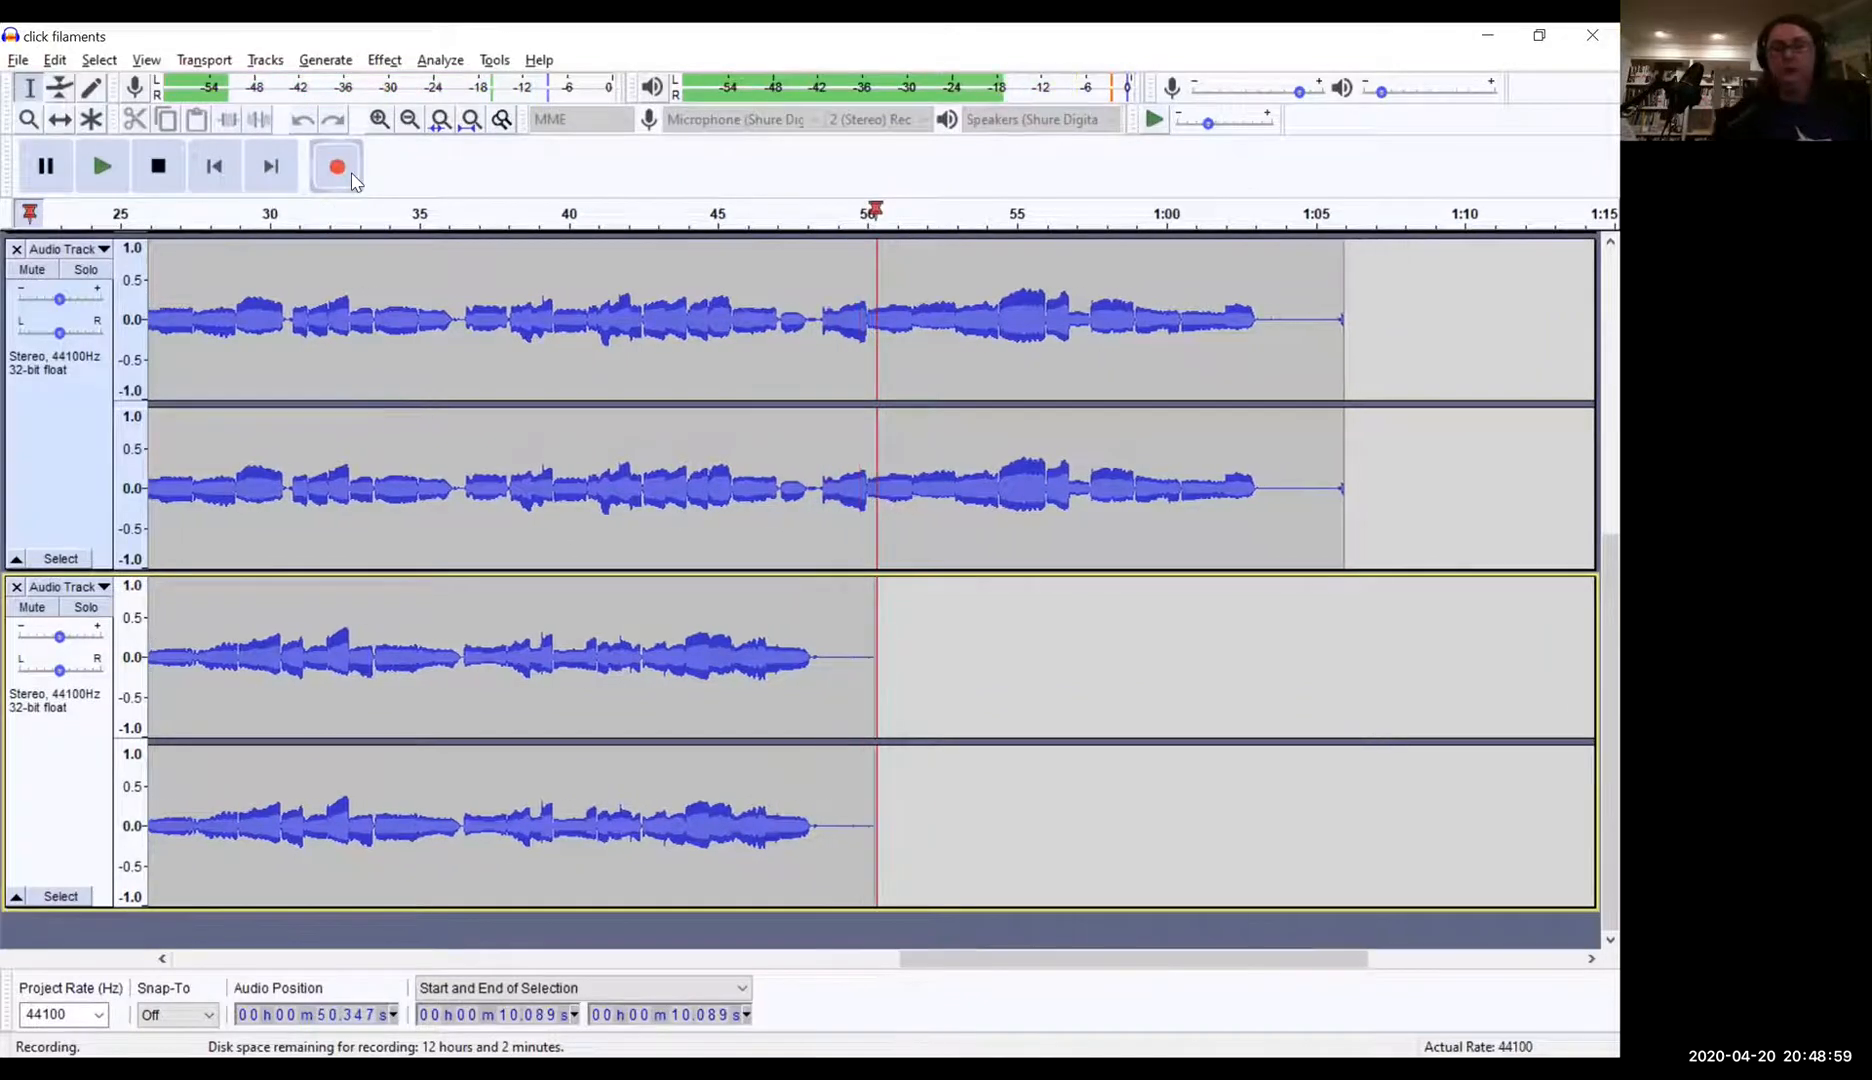
click(158, 168)
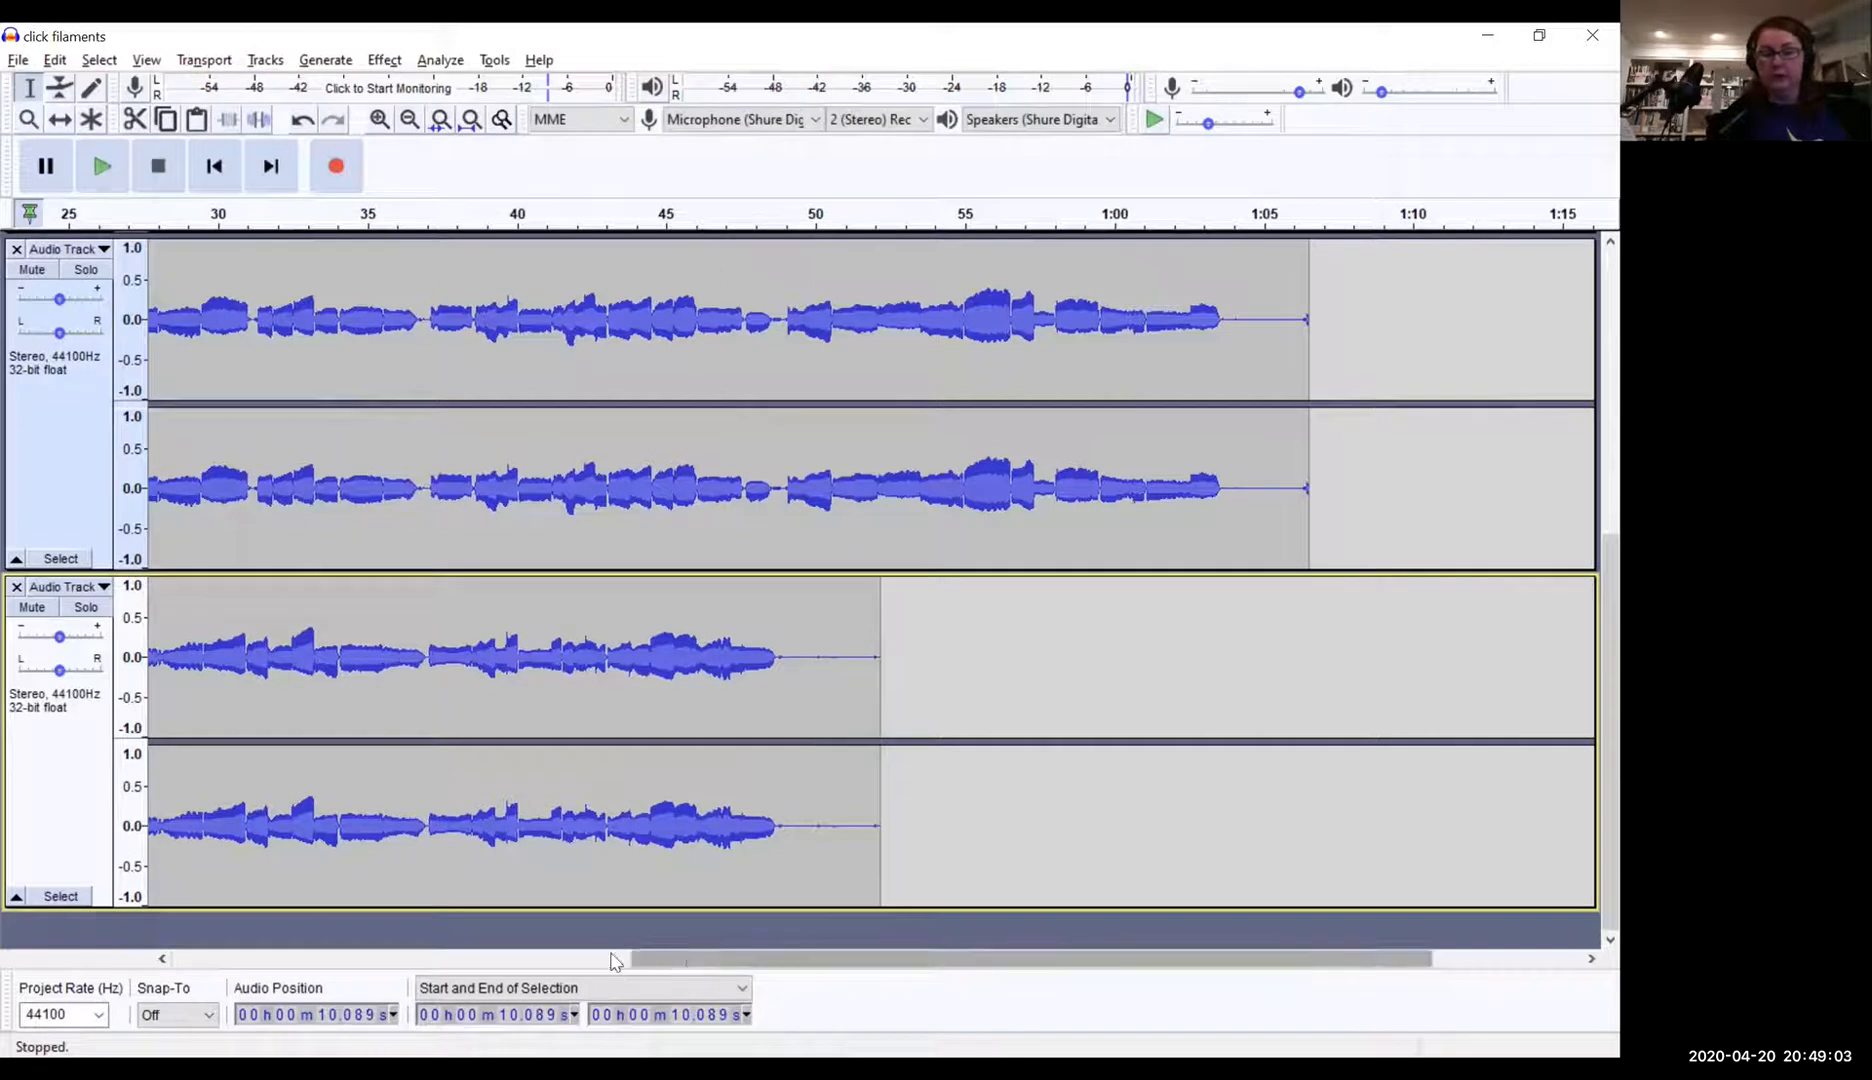
scroll(614, 962, left, 3)
scroll(464, 932, left, 4)
drag(488, 934, 477, 937)
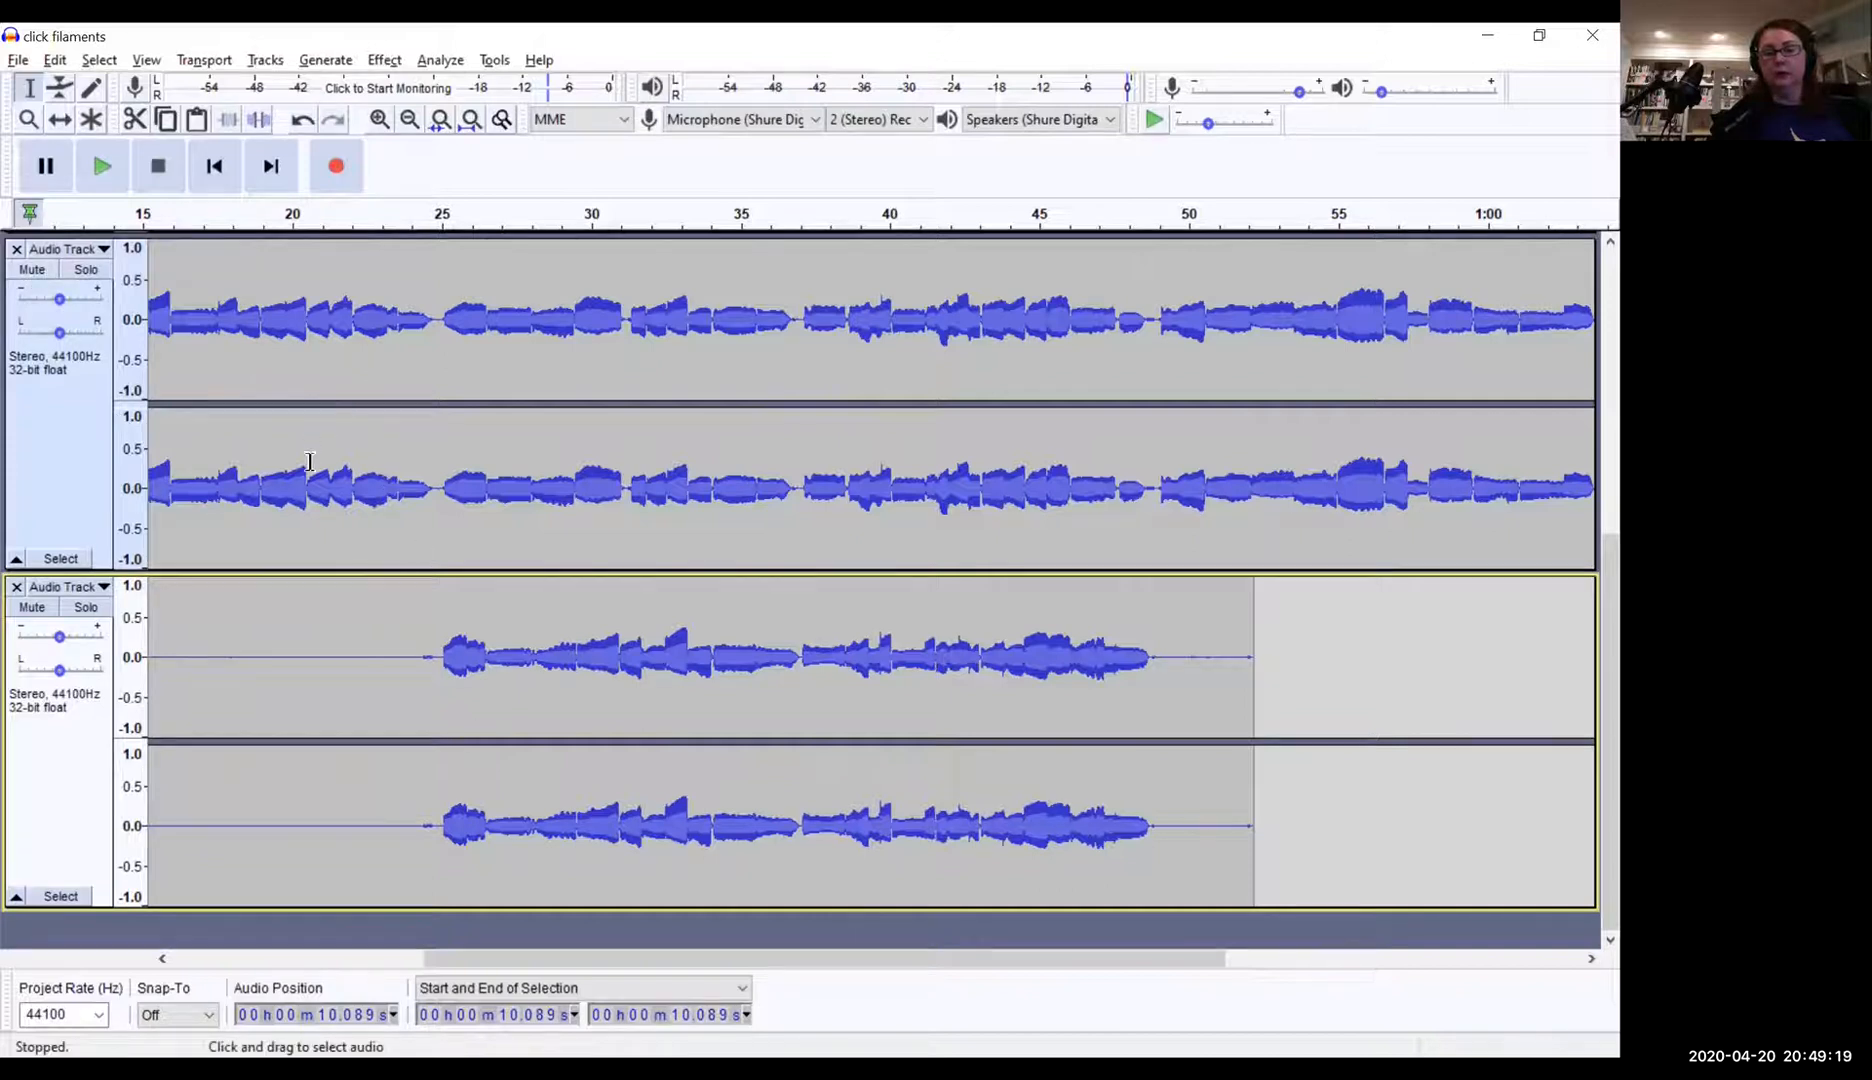
Step: Play from about 20 s, mute the full take to hear the second part, and pause playback at about 49 s
click(30, 272)
click(30, 272)
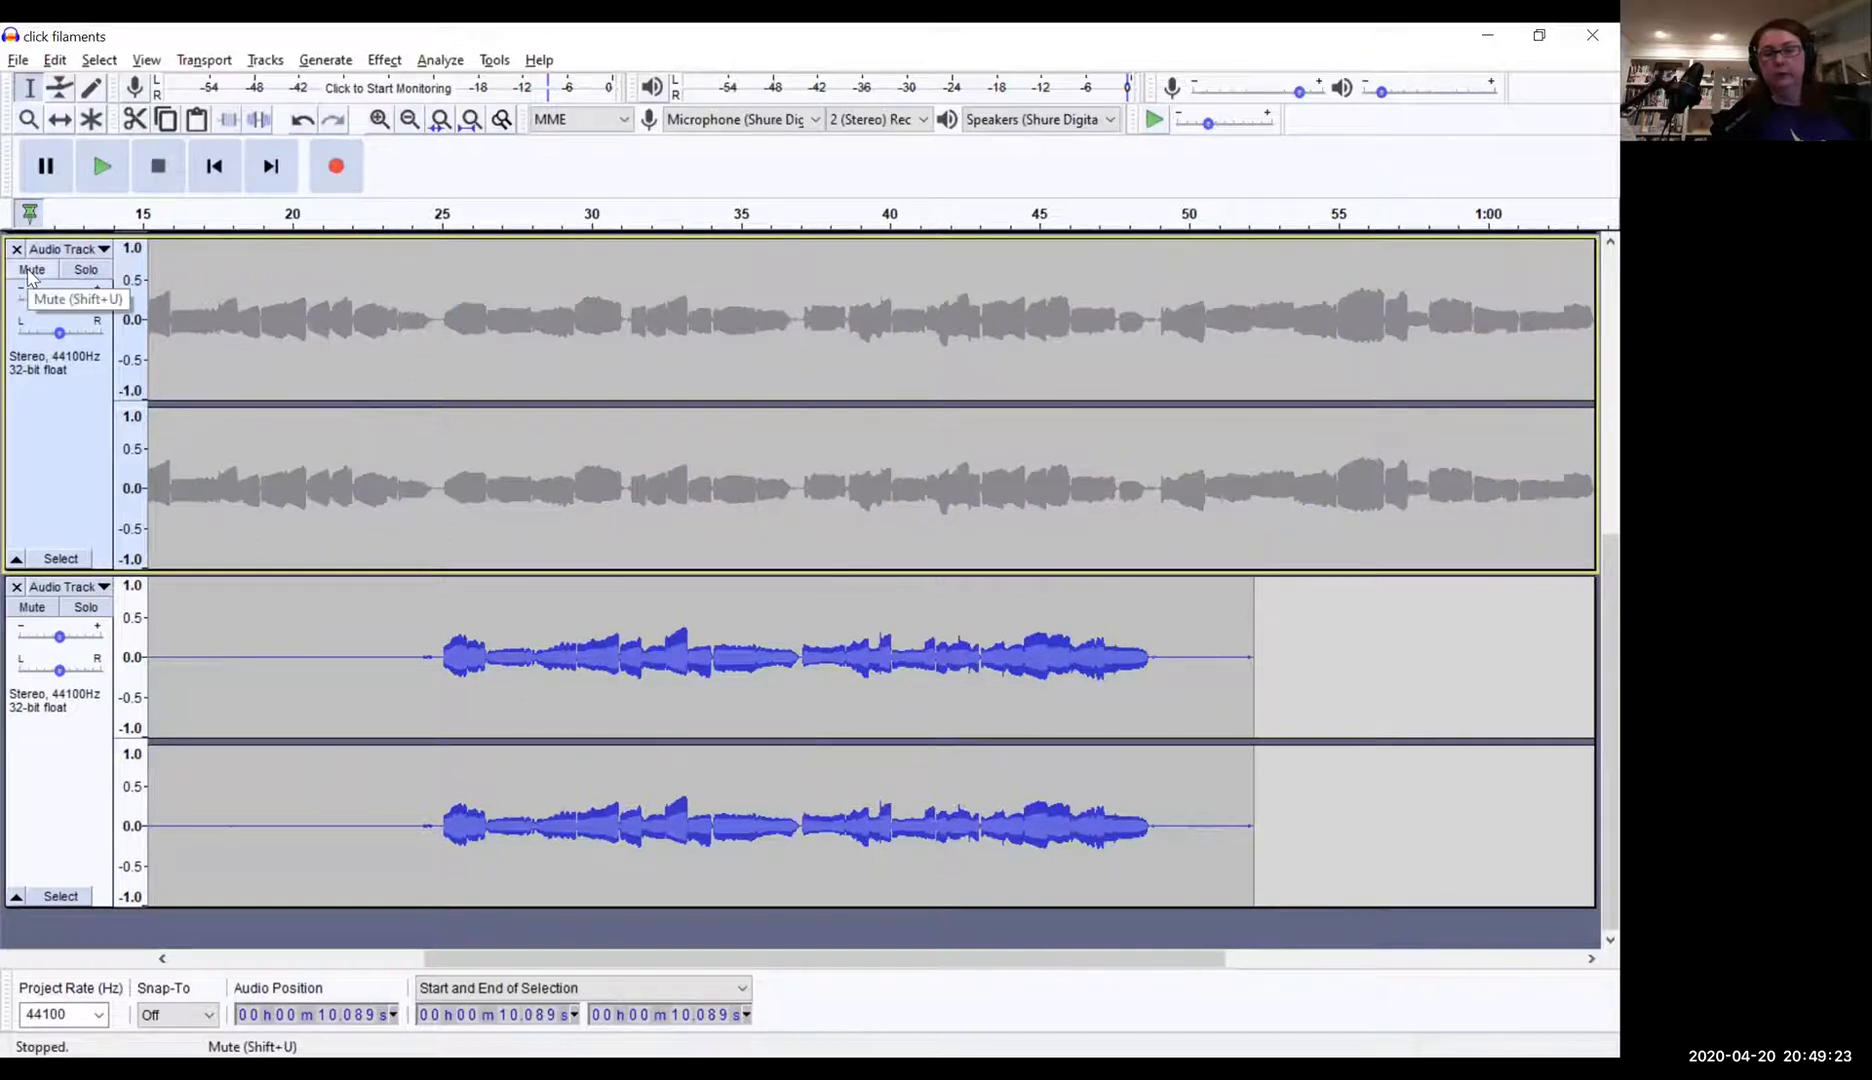
click(295, 425)
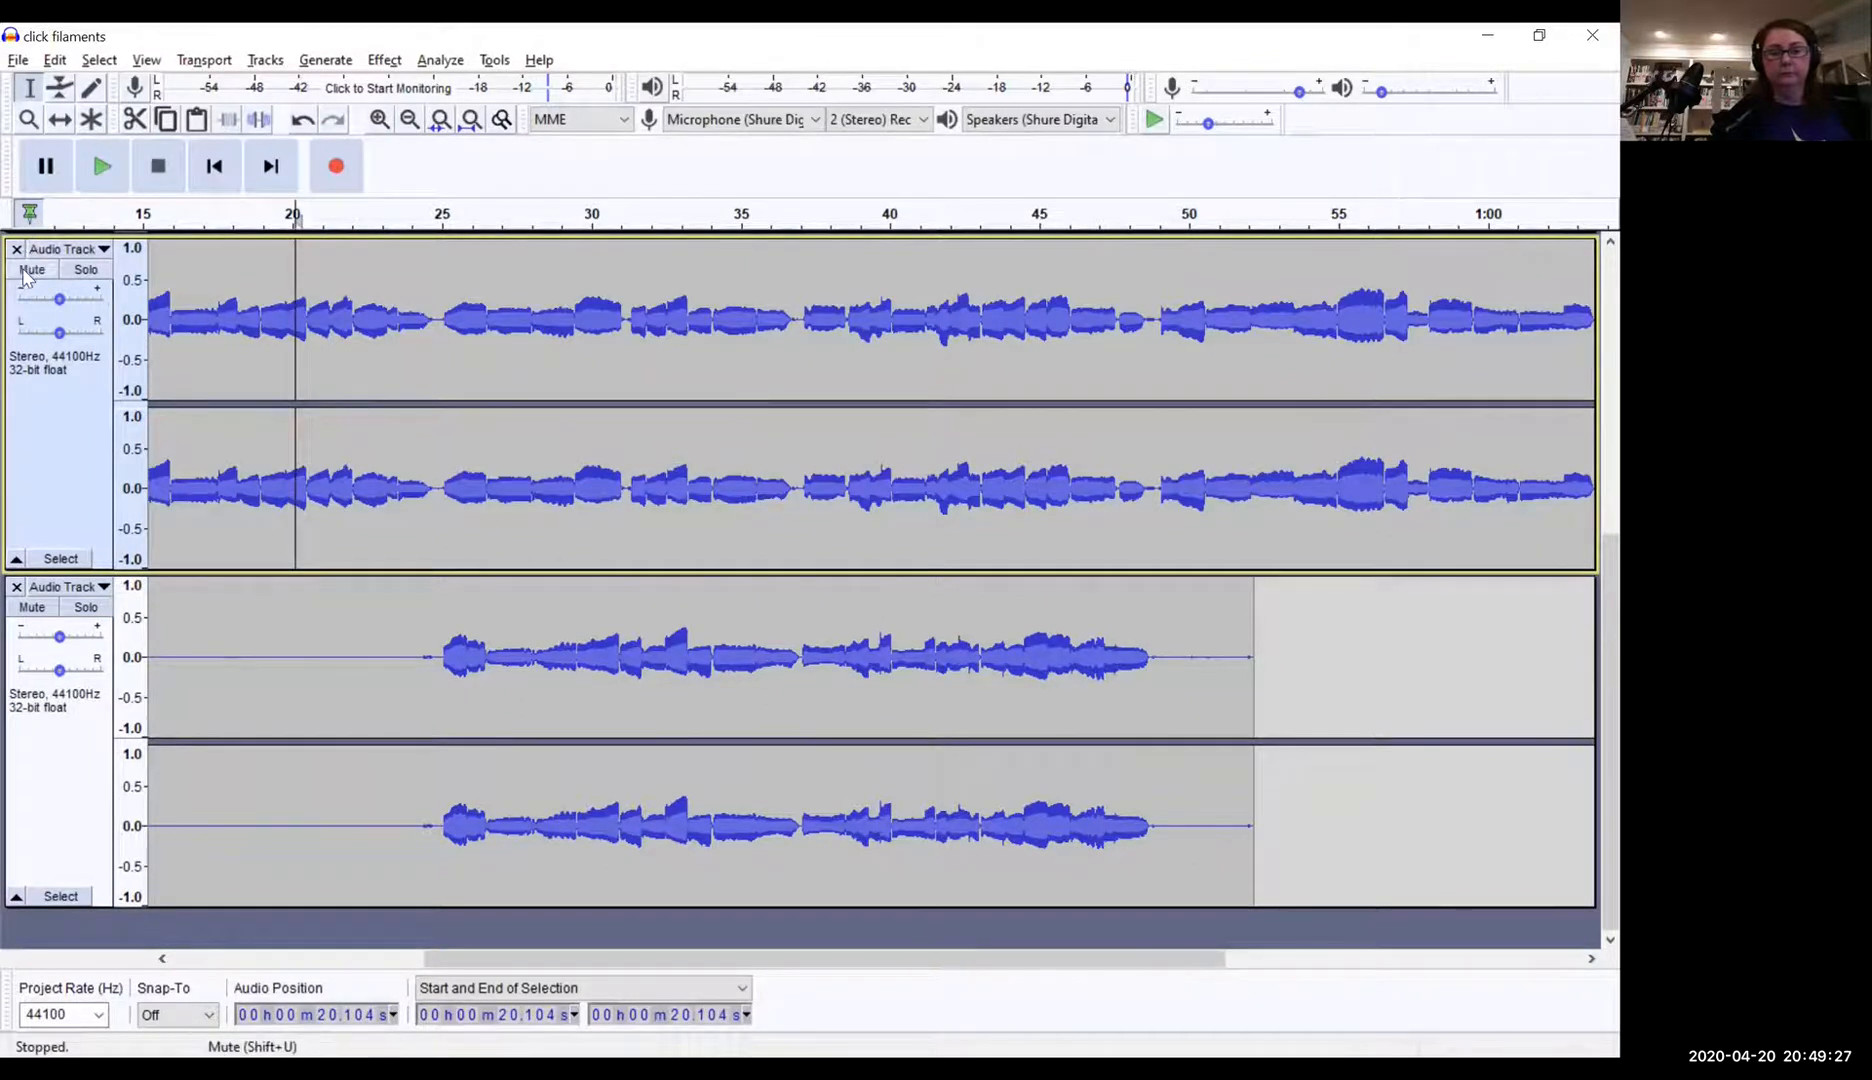
click(103, 160)
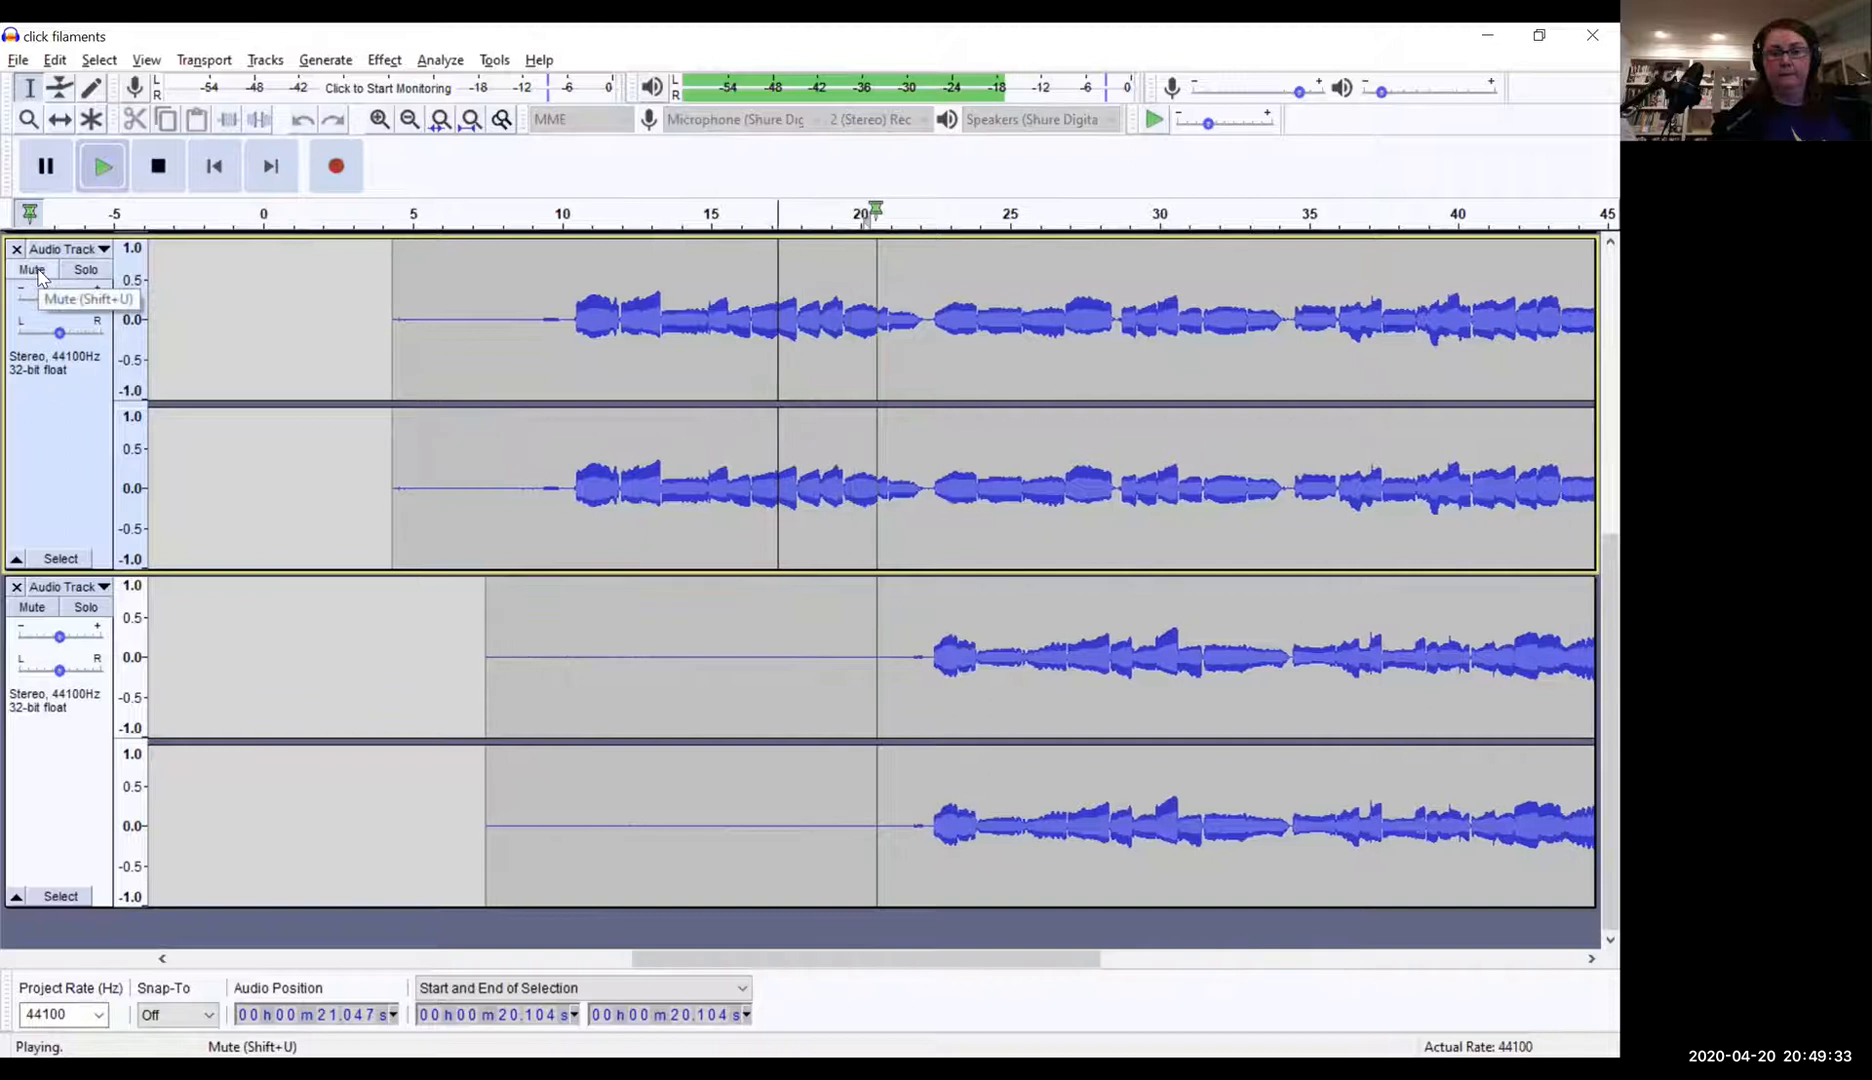
click(36, 272)
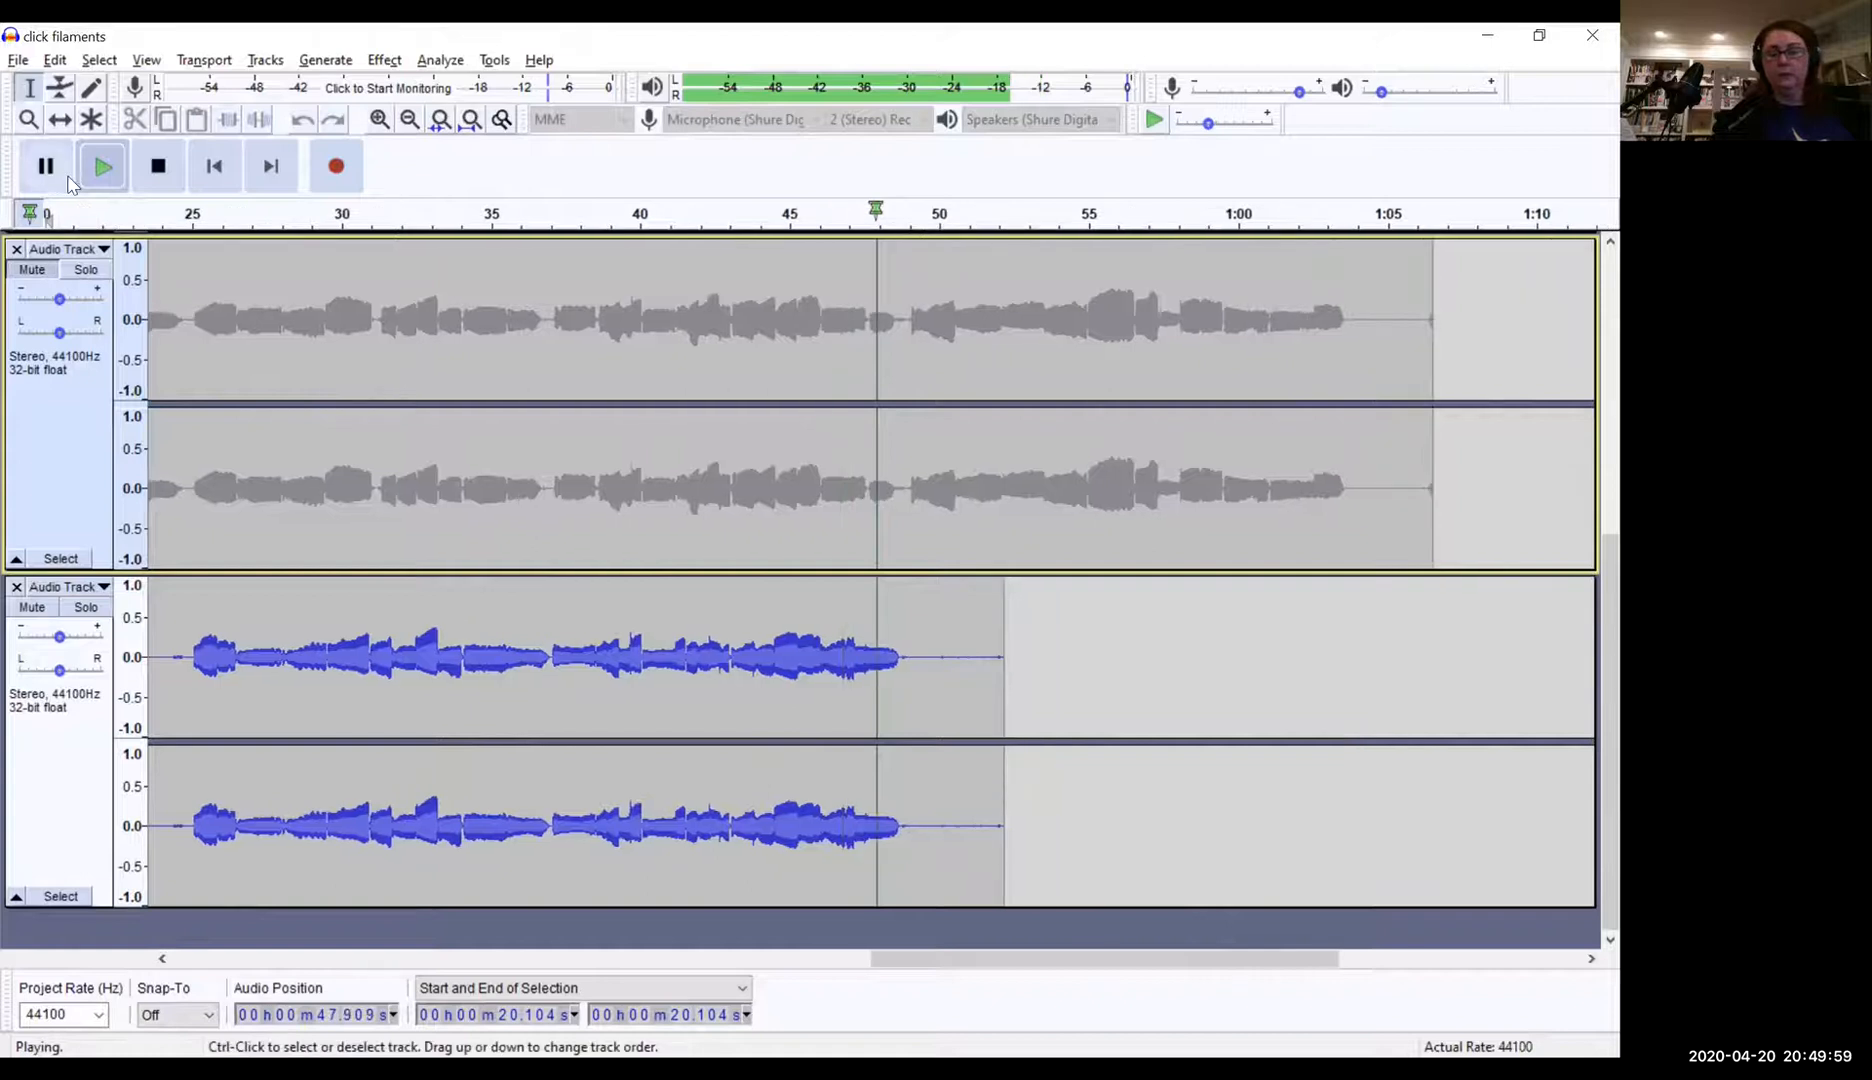
key(p)
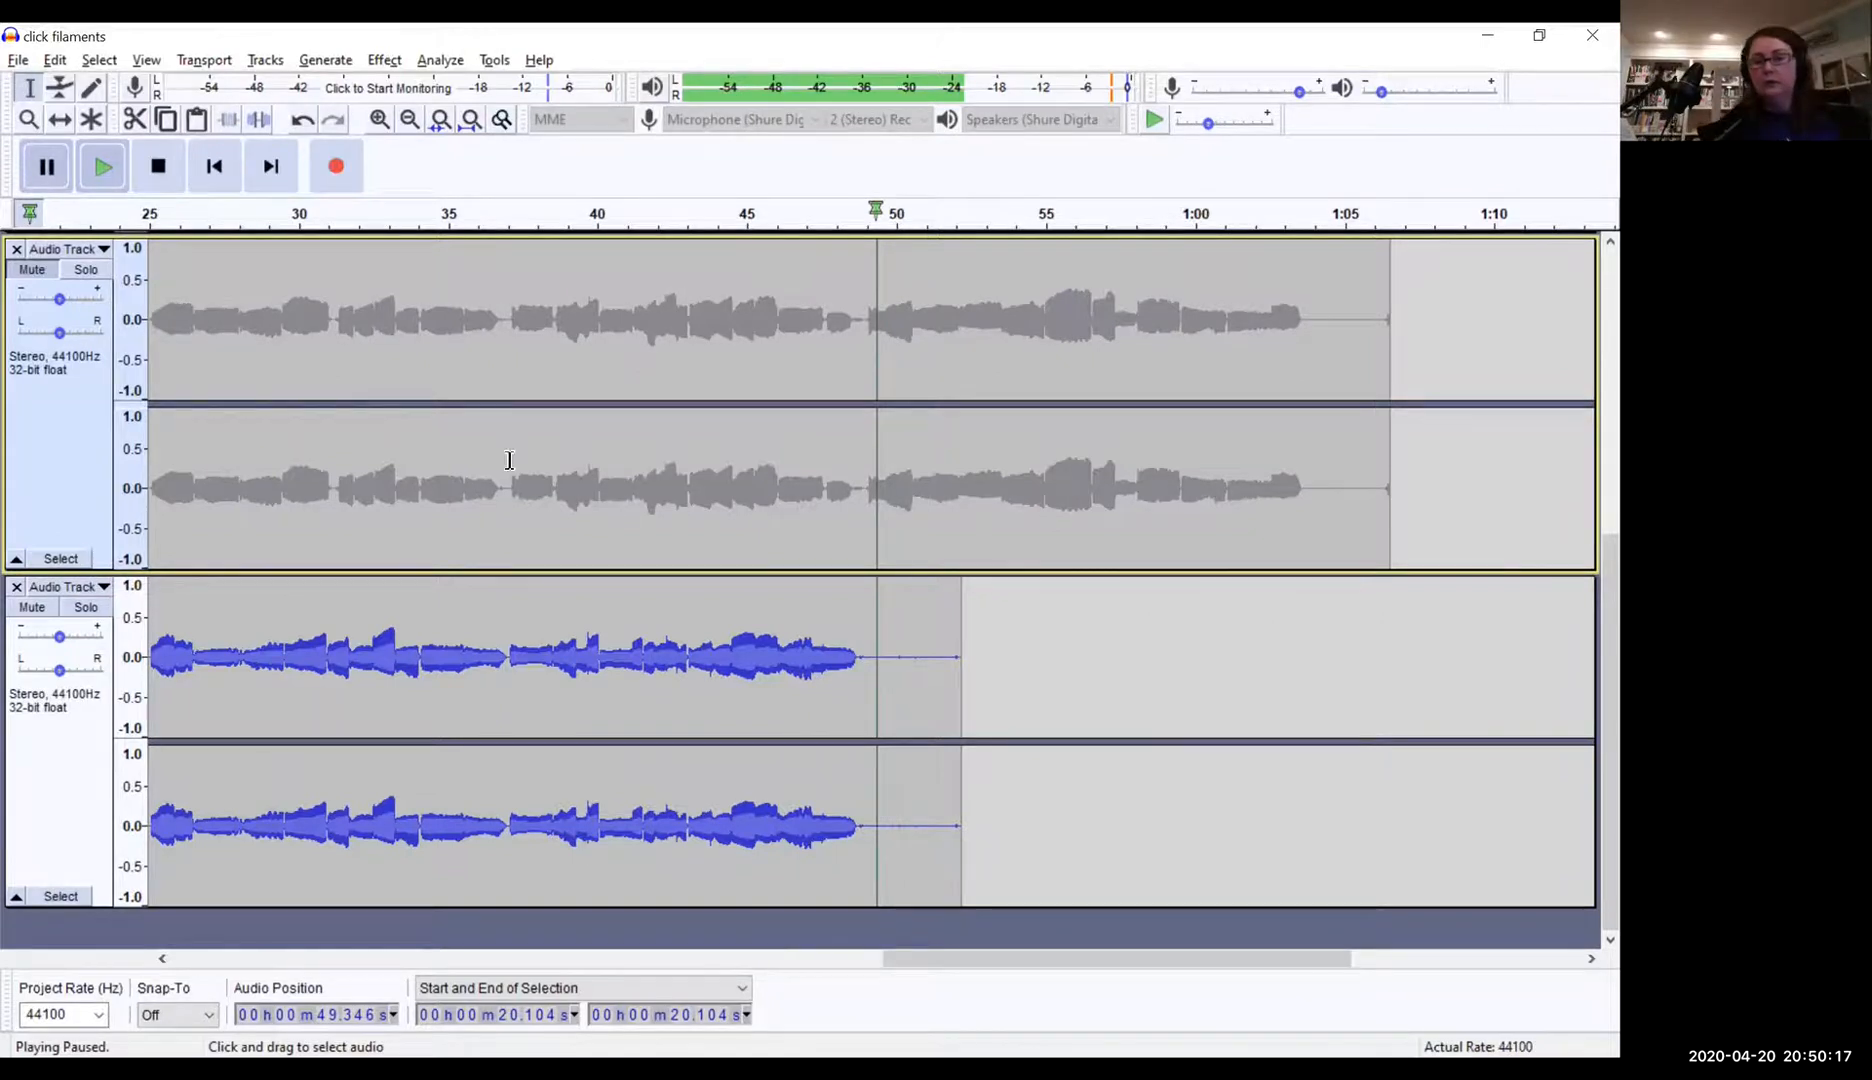
Step: Place the cursor at about 48.79 s, just after the second part's last note, and carry it over to the muted full take
click(380, 120)
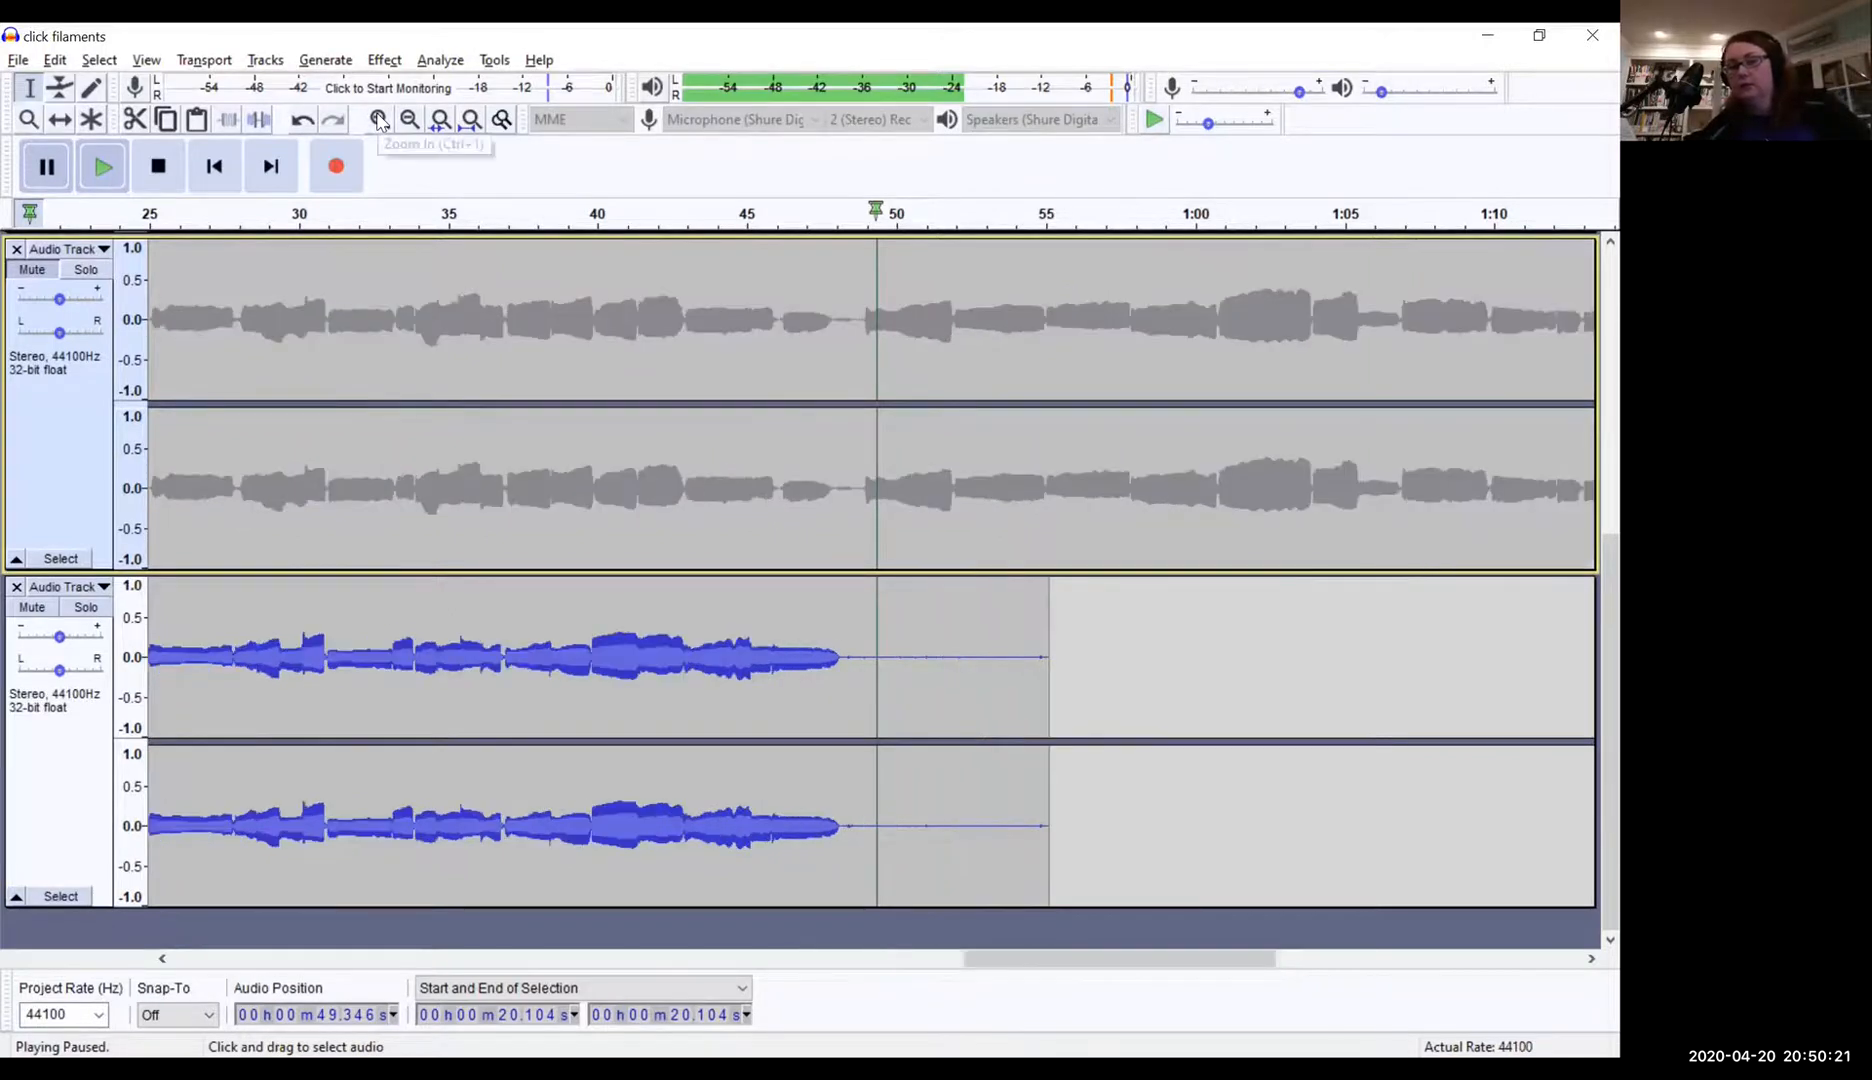
click(380, 120)
click(380, 120)
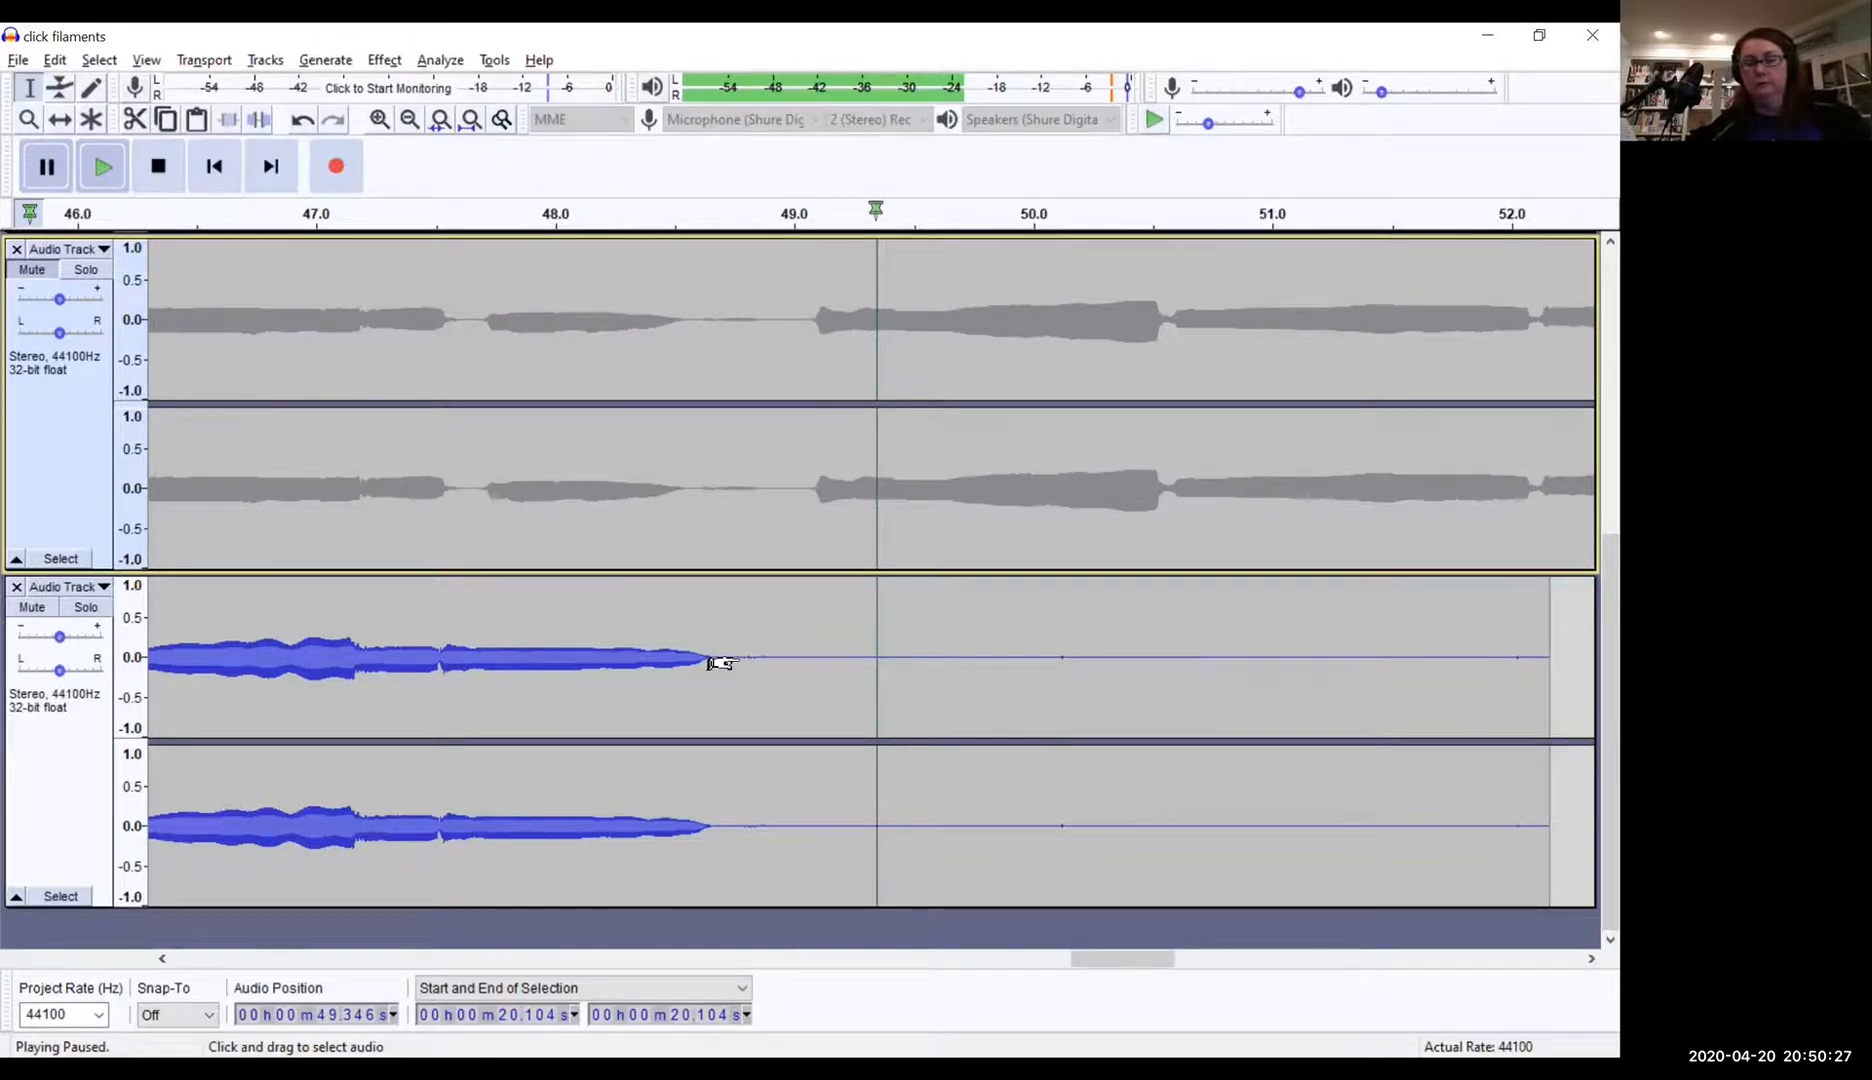
click(740, 655)
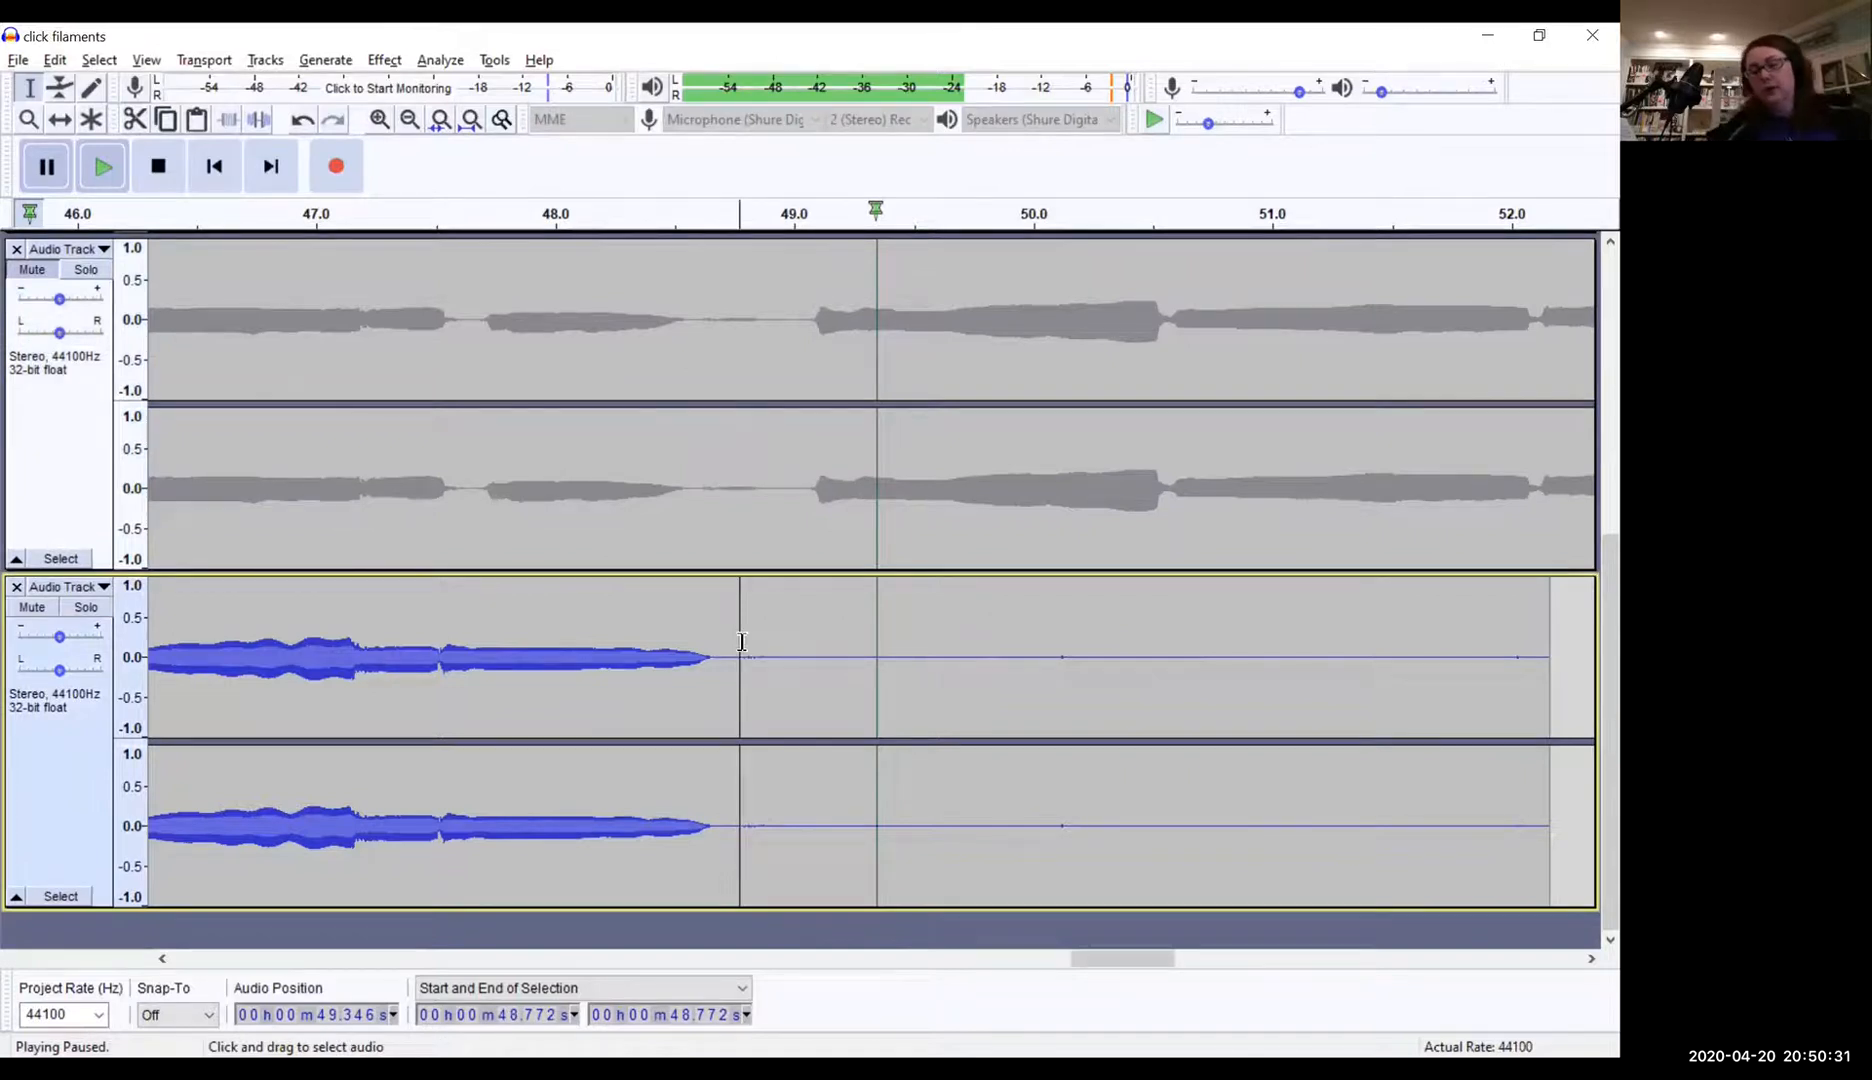
click(745, 704)
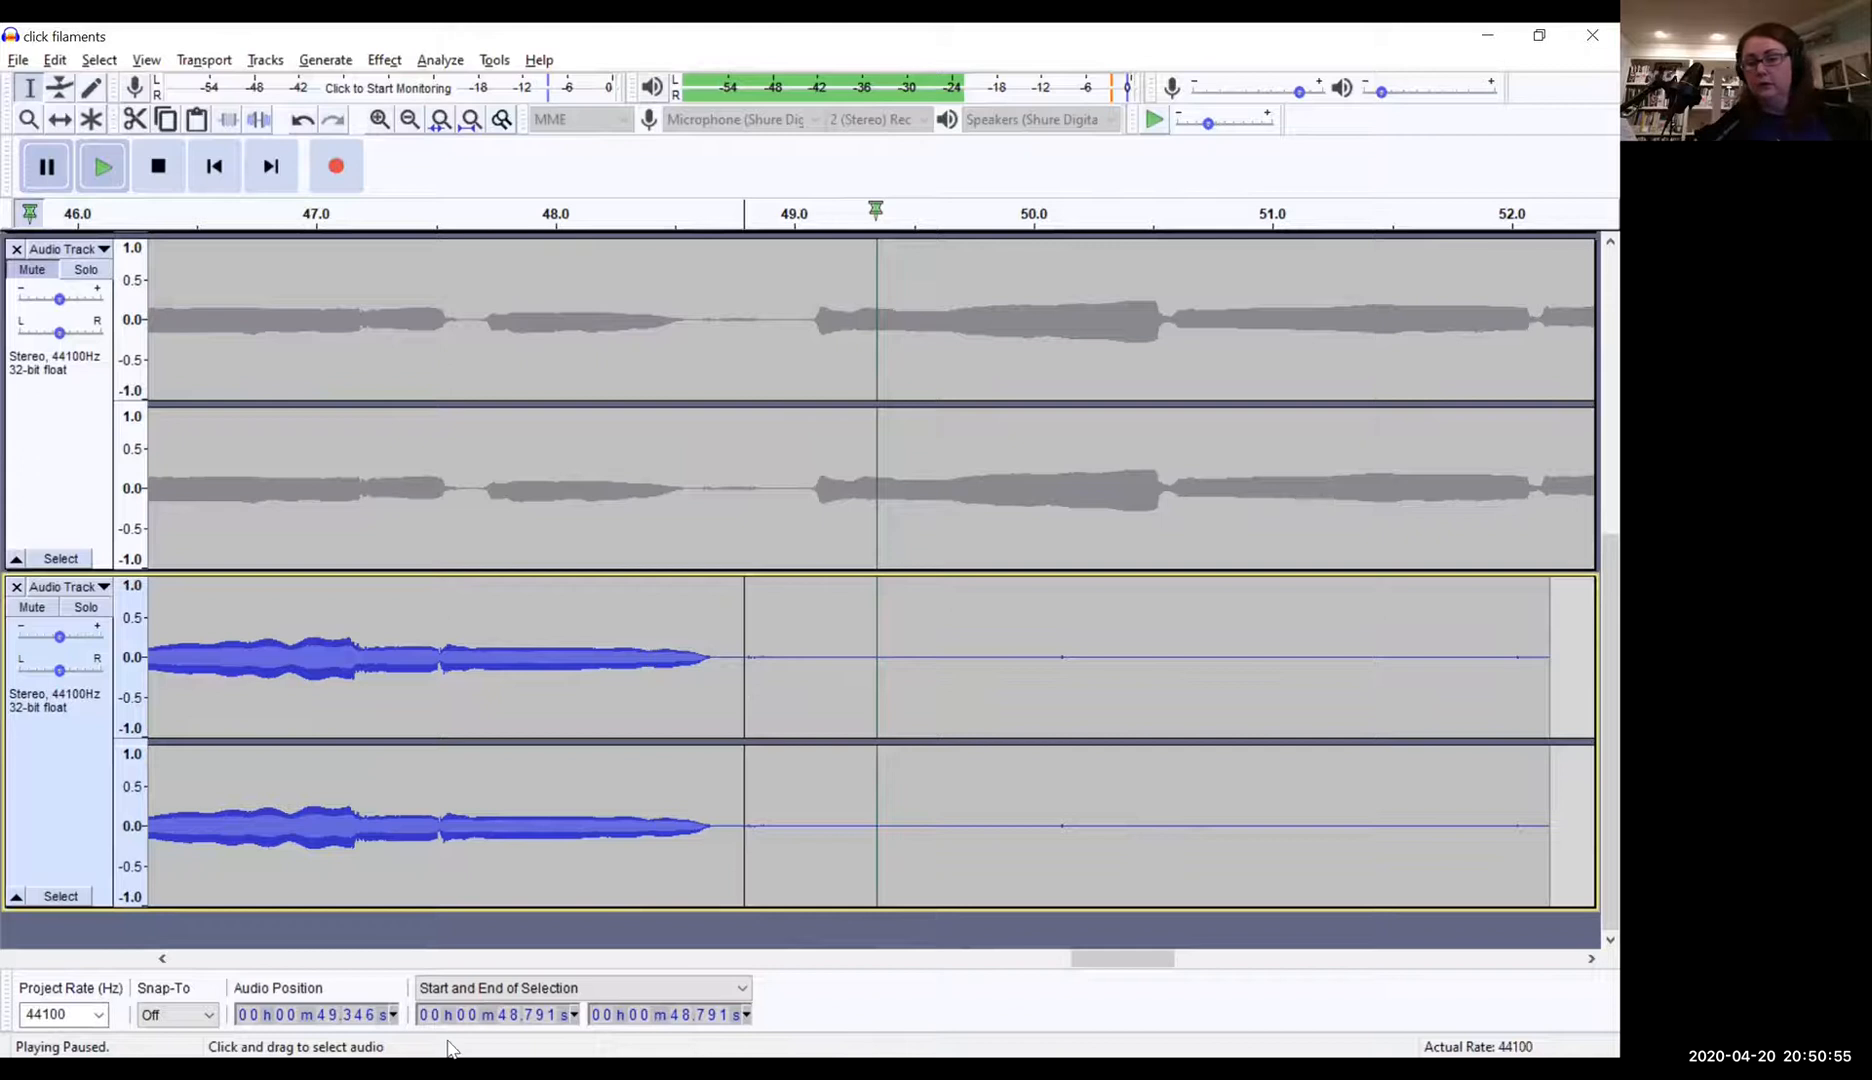
click(742, 556)
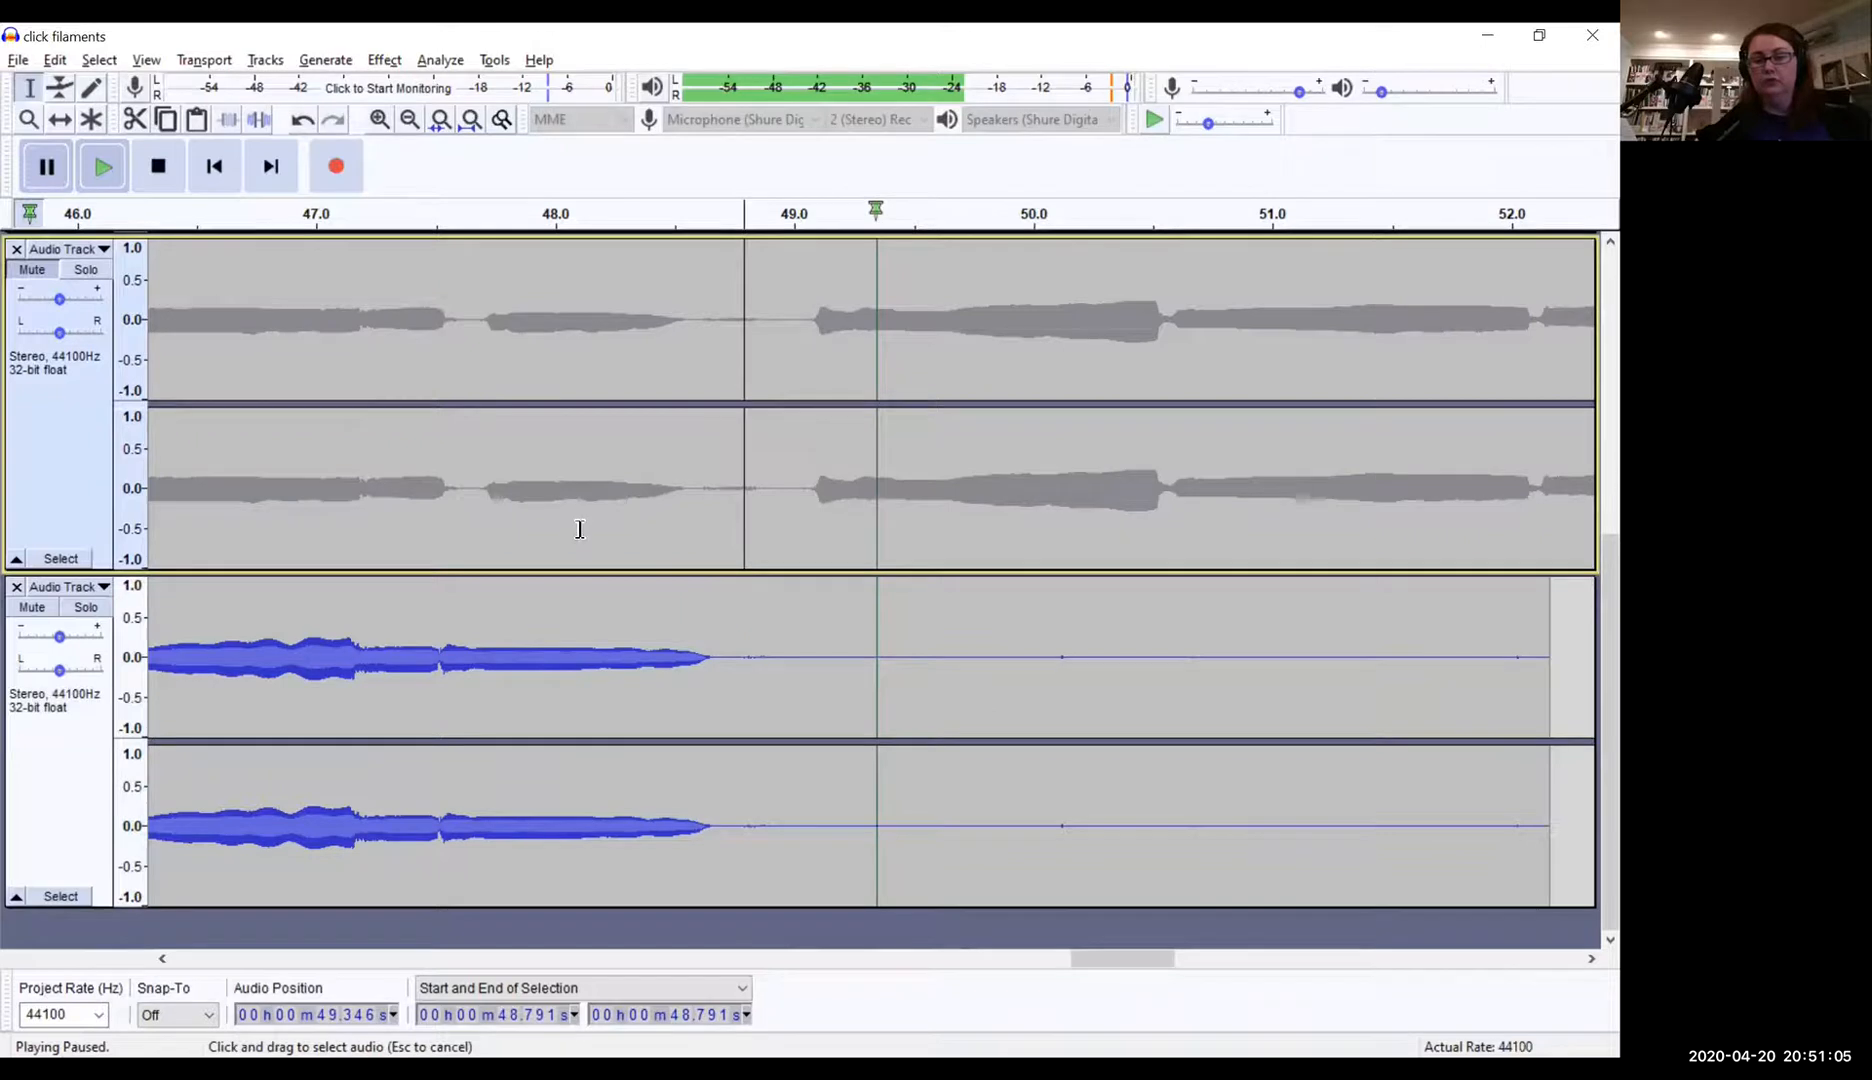
drag(579, 529, 494, 514)
drag(249, 561, 65, 495)
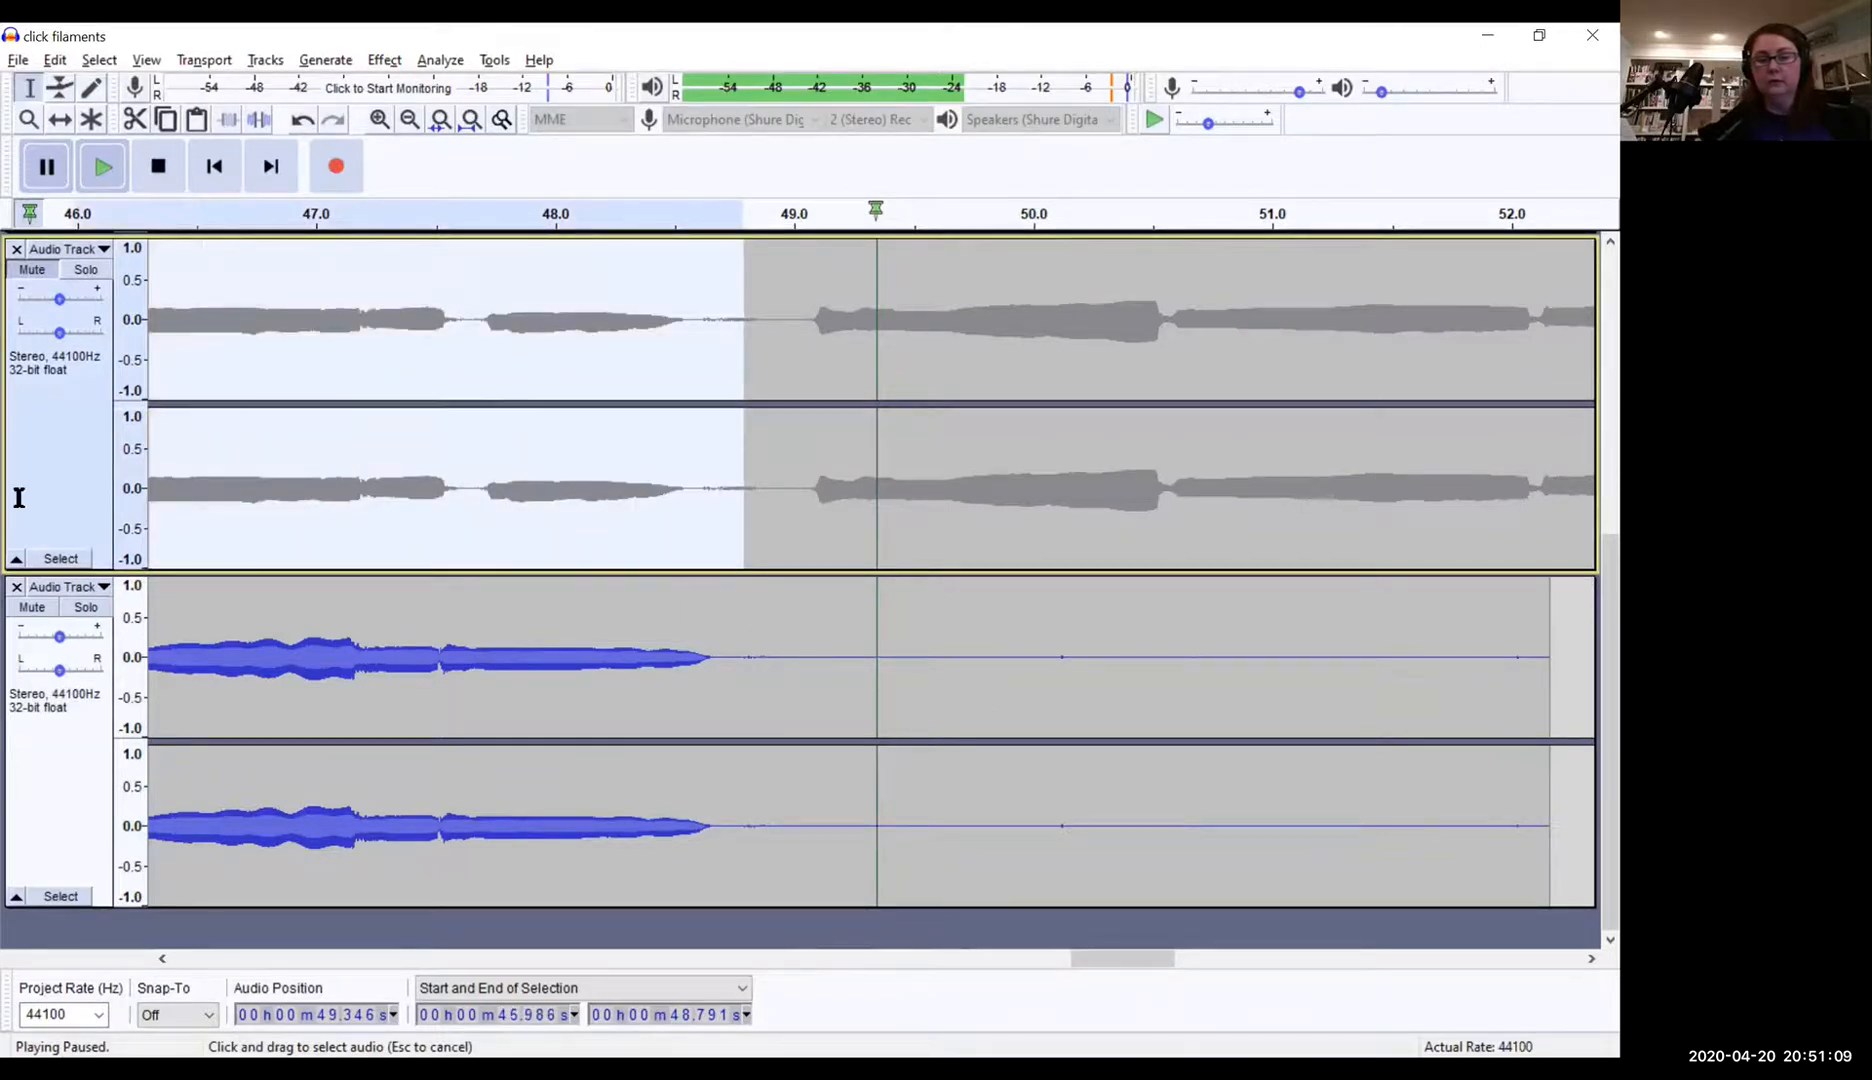
drag(175, 481, 114, 802)
drag(170, 943, 164, 963)
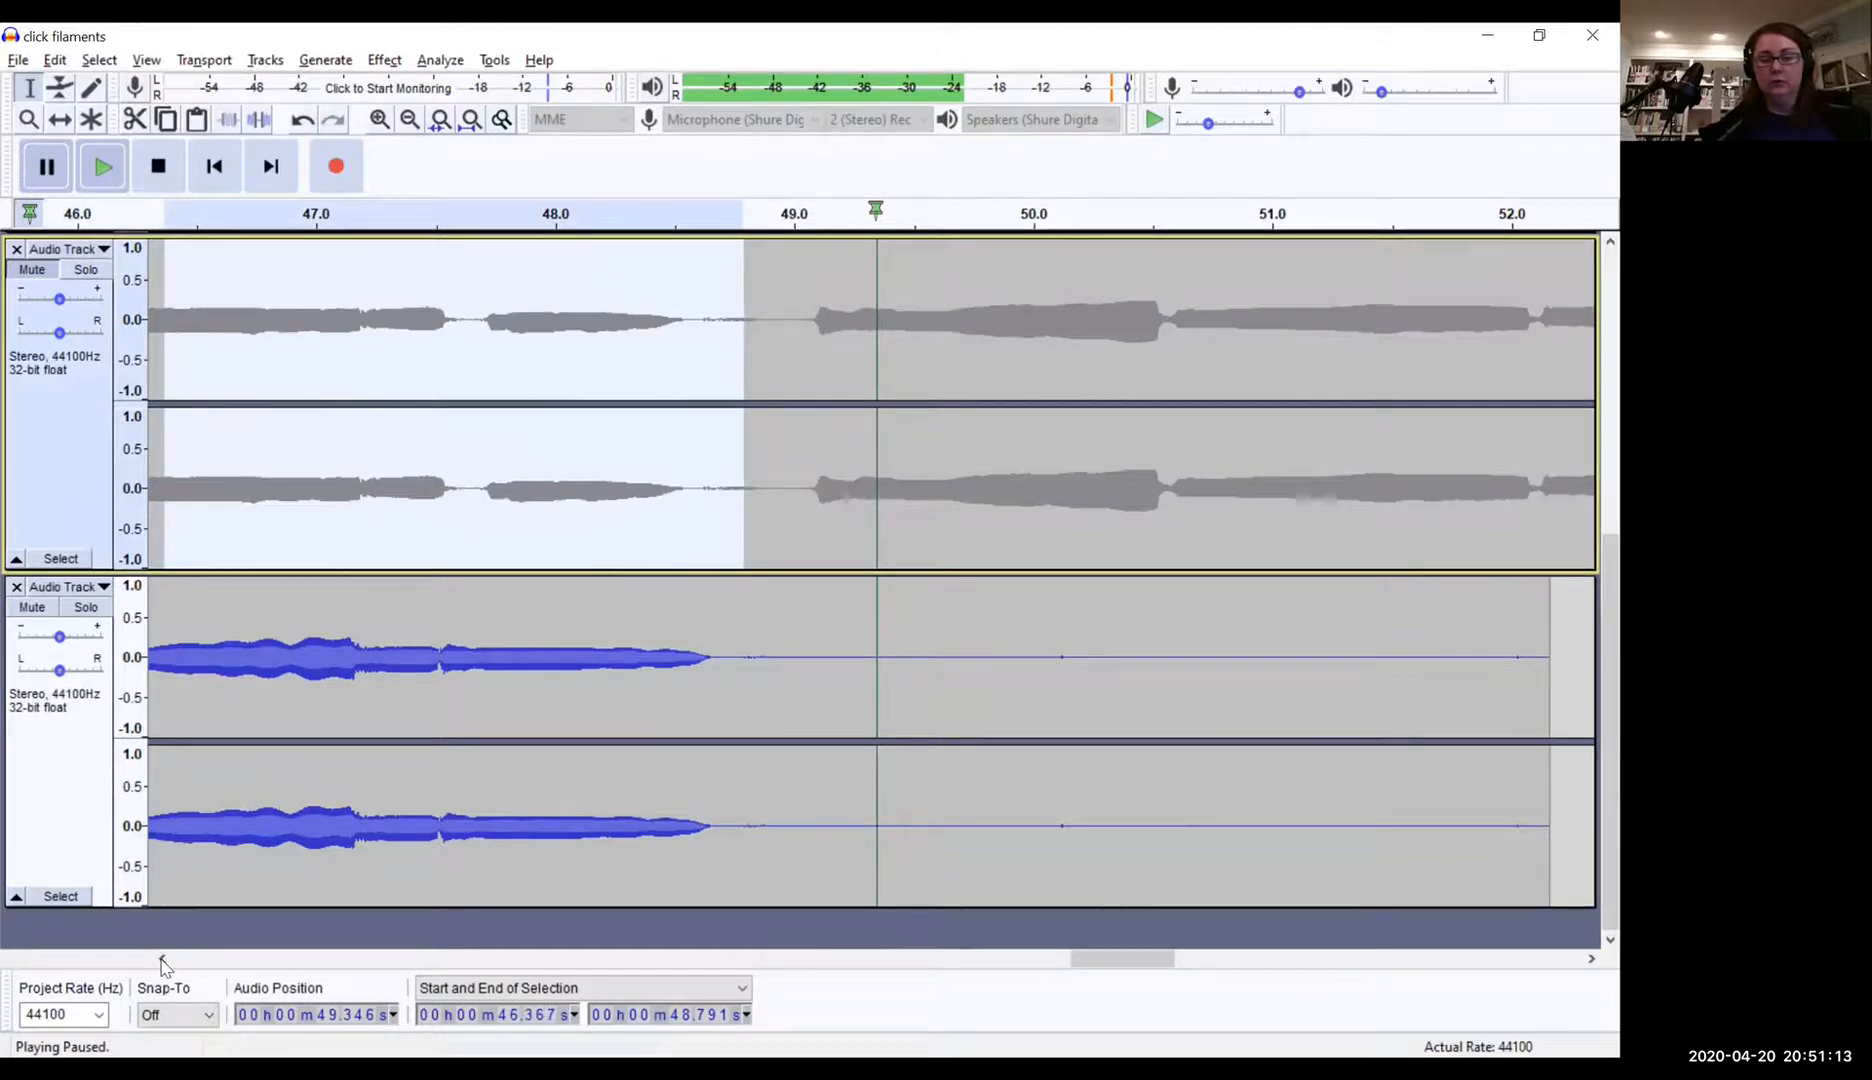
click(163, 960)
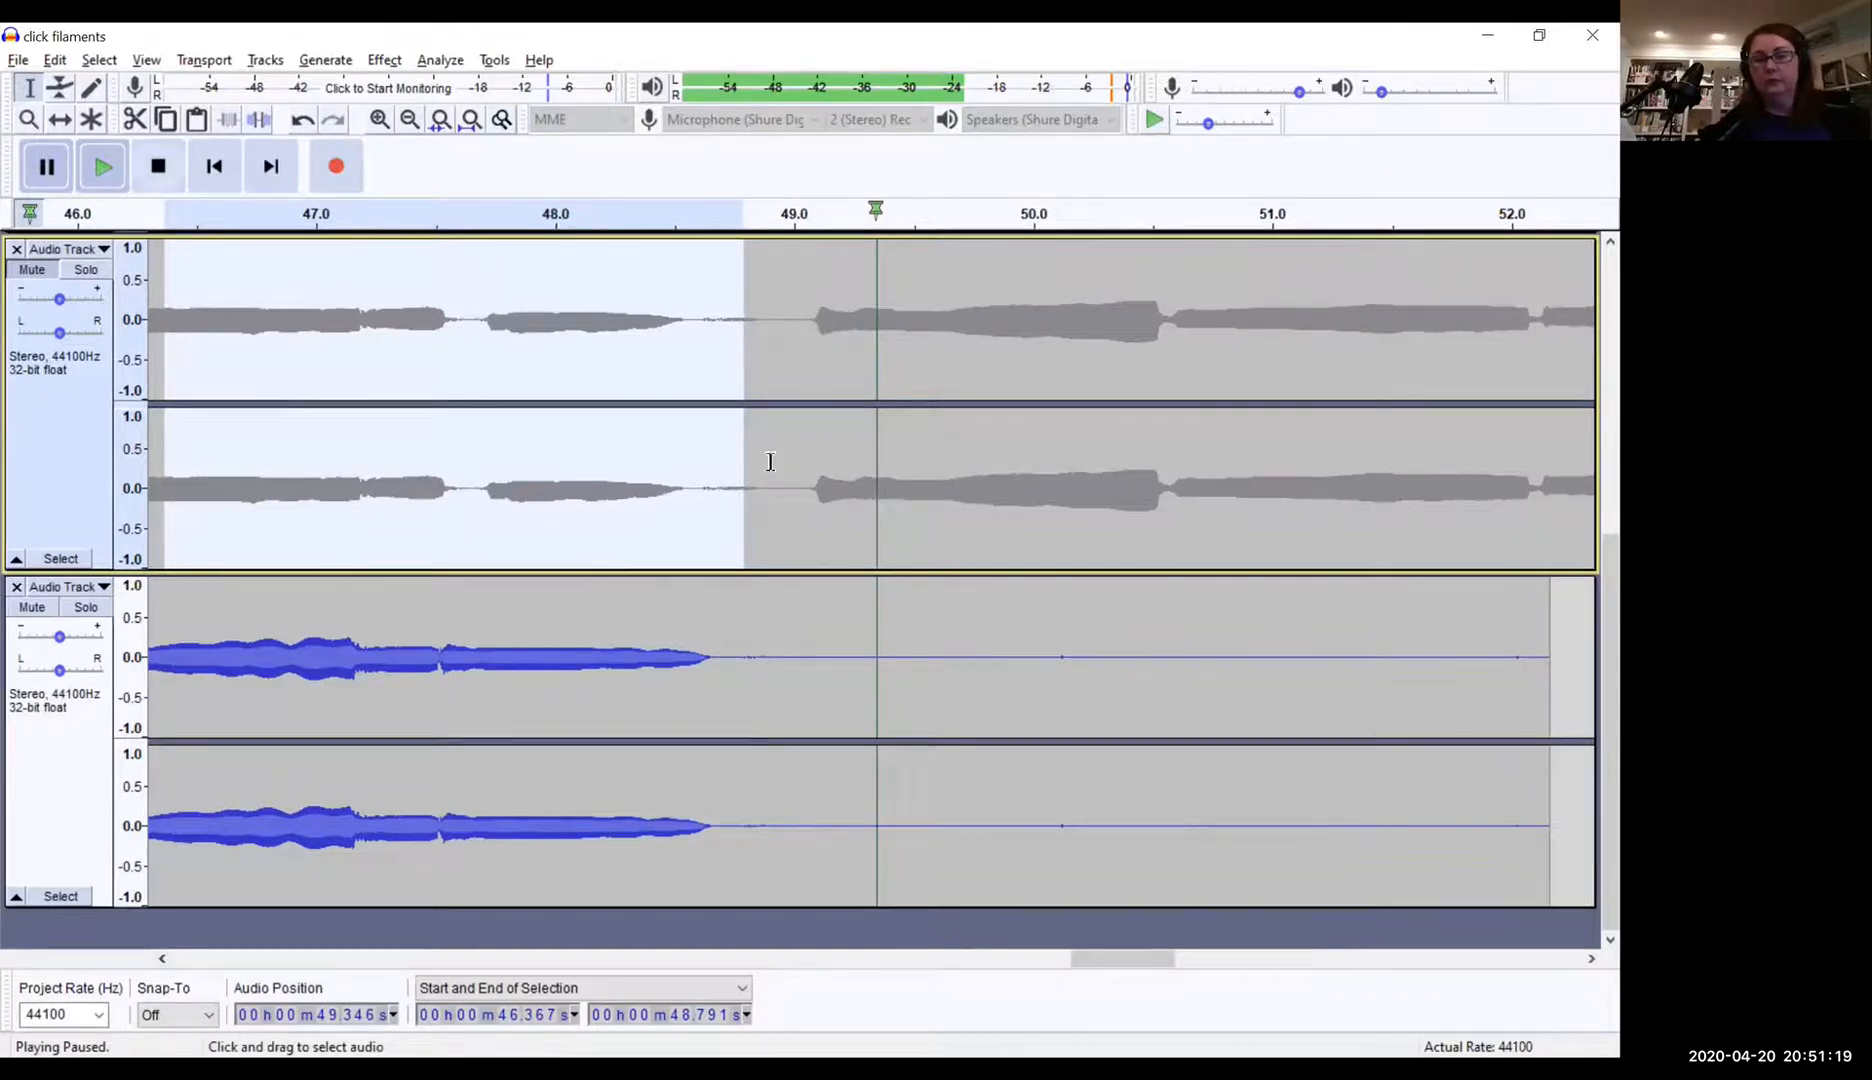
Step: Stop playback, select the muted full take from about 25.03 s to 48.79 s, and silence that audio
key(space)
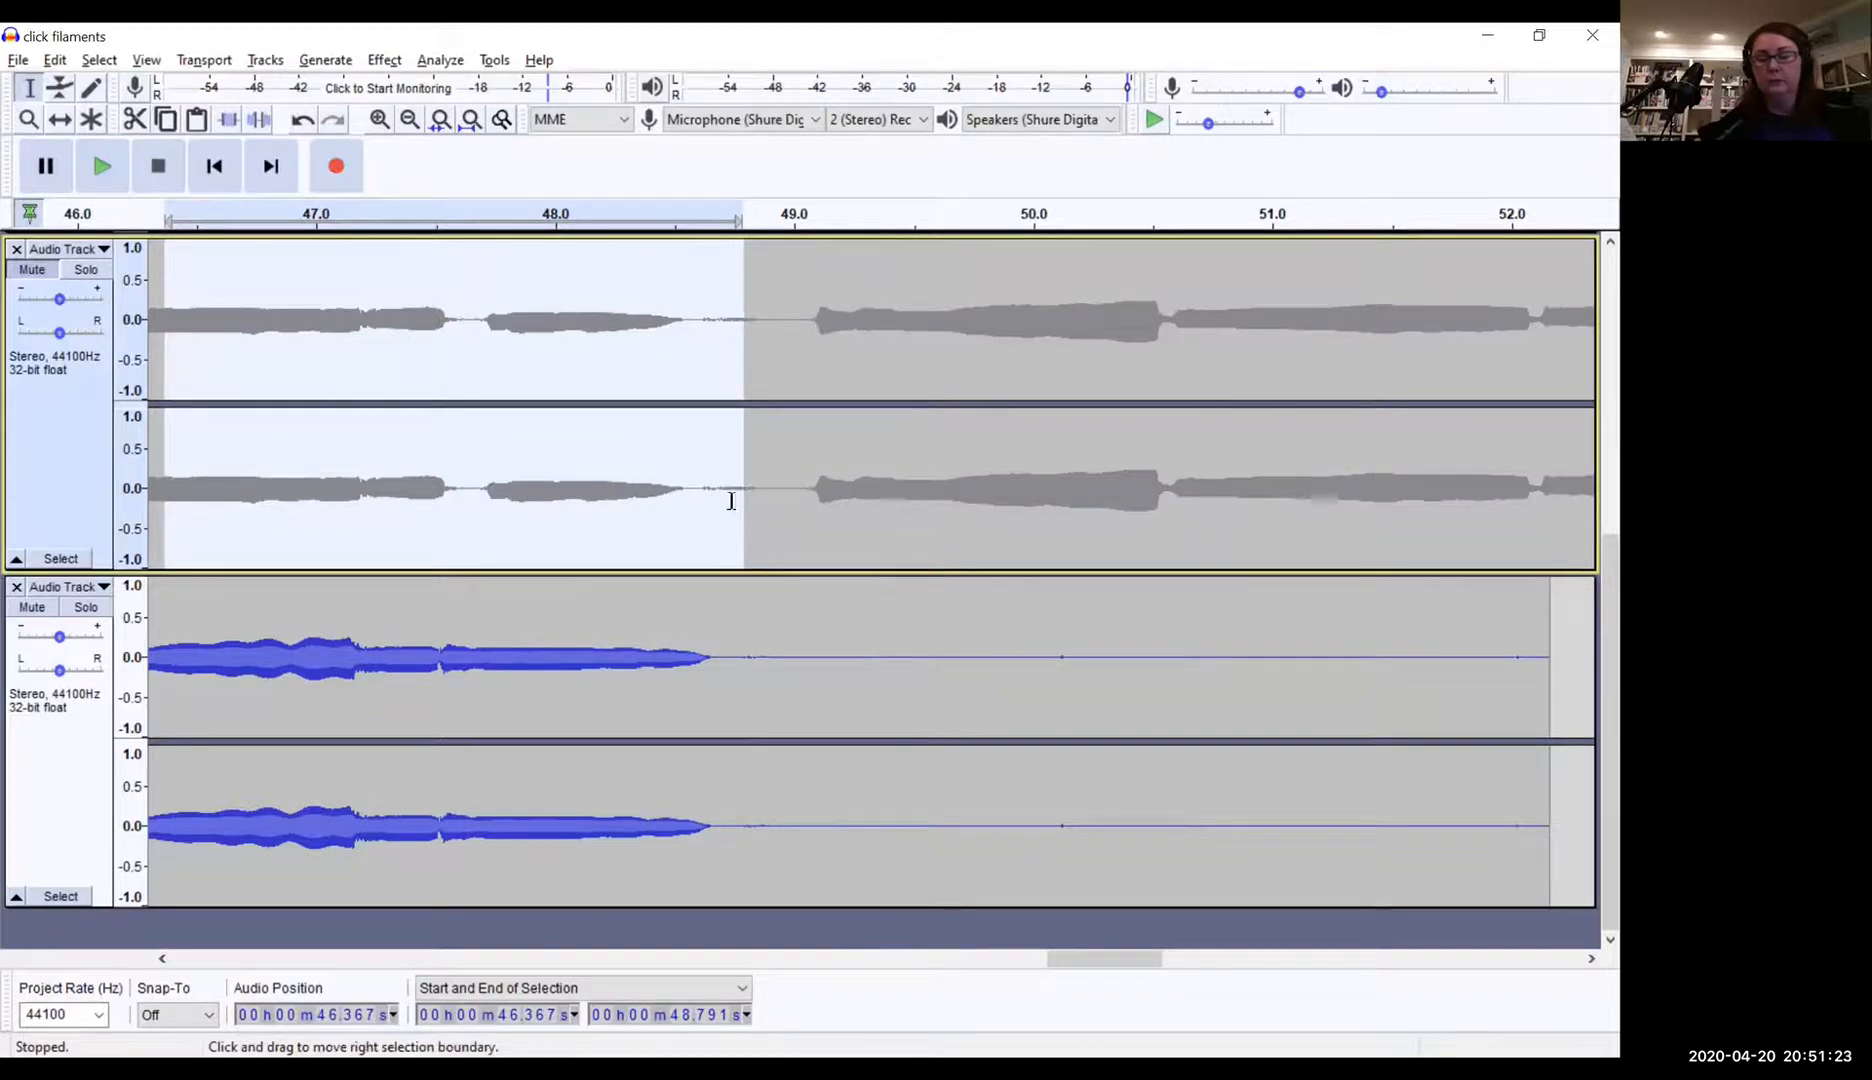
key(Right)
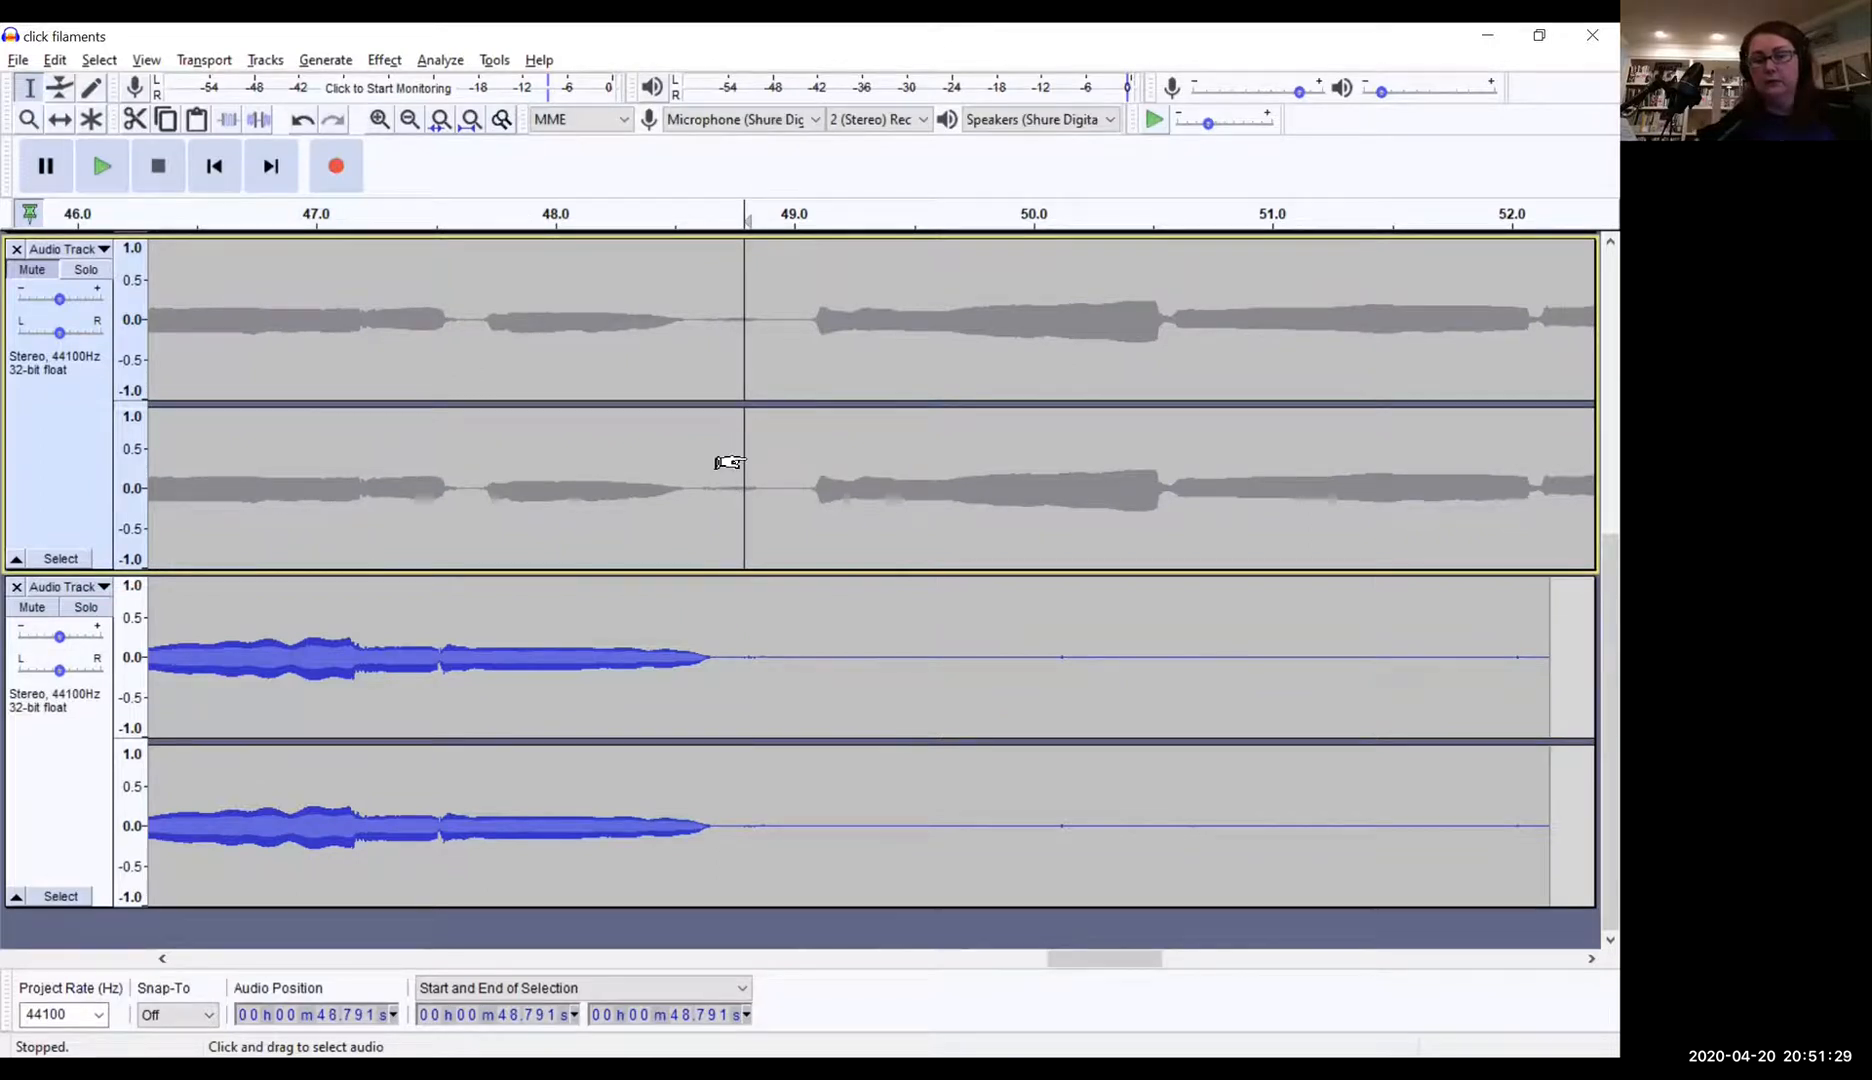
mouse_move(740, 461)
mouse_down()
mouse_move(472, 481)
mouse_move(180, 432)
mouse_move(50, 443)
mouse_move(220, 399)
mouse_move(89, 421)
mouse_move(116, 406)
mouse_move(308, 398)
mouse_move(80, 384)
mouse_move(280, 385)
mouse_up()
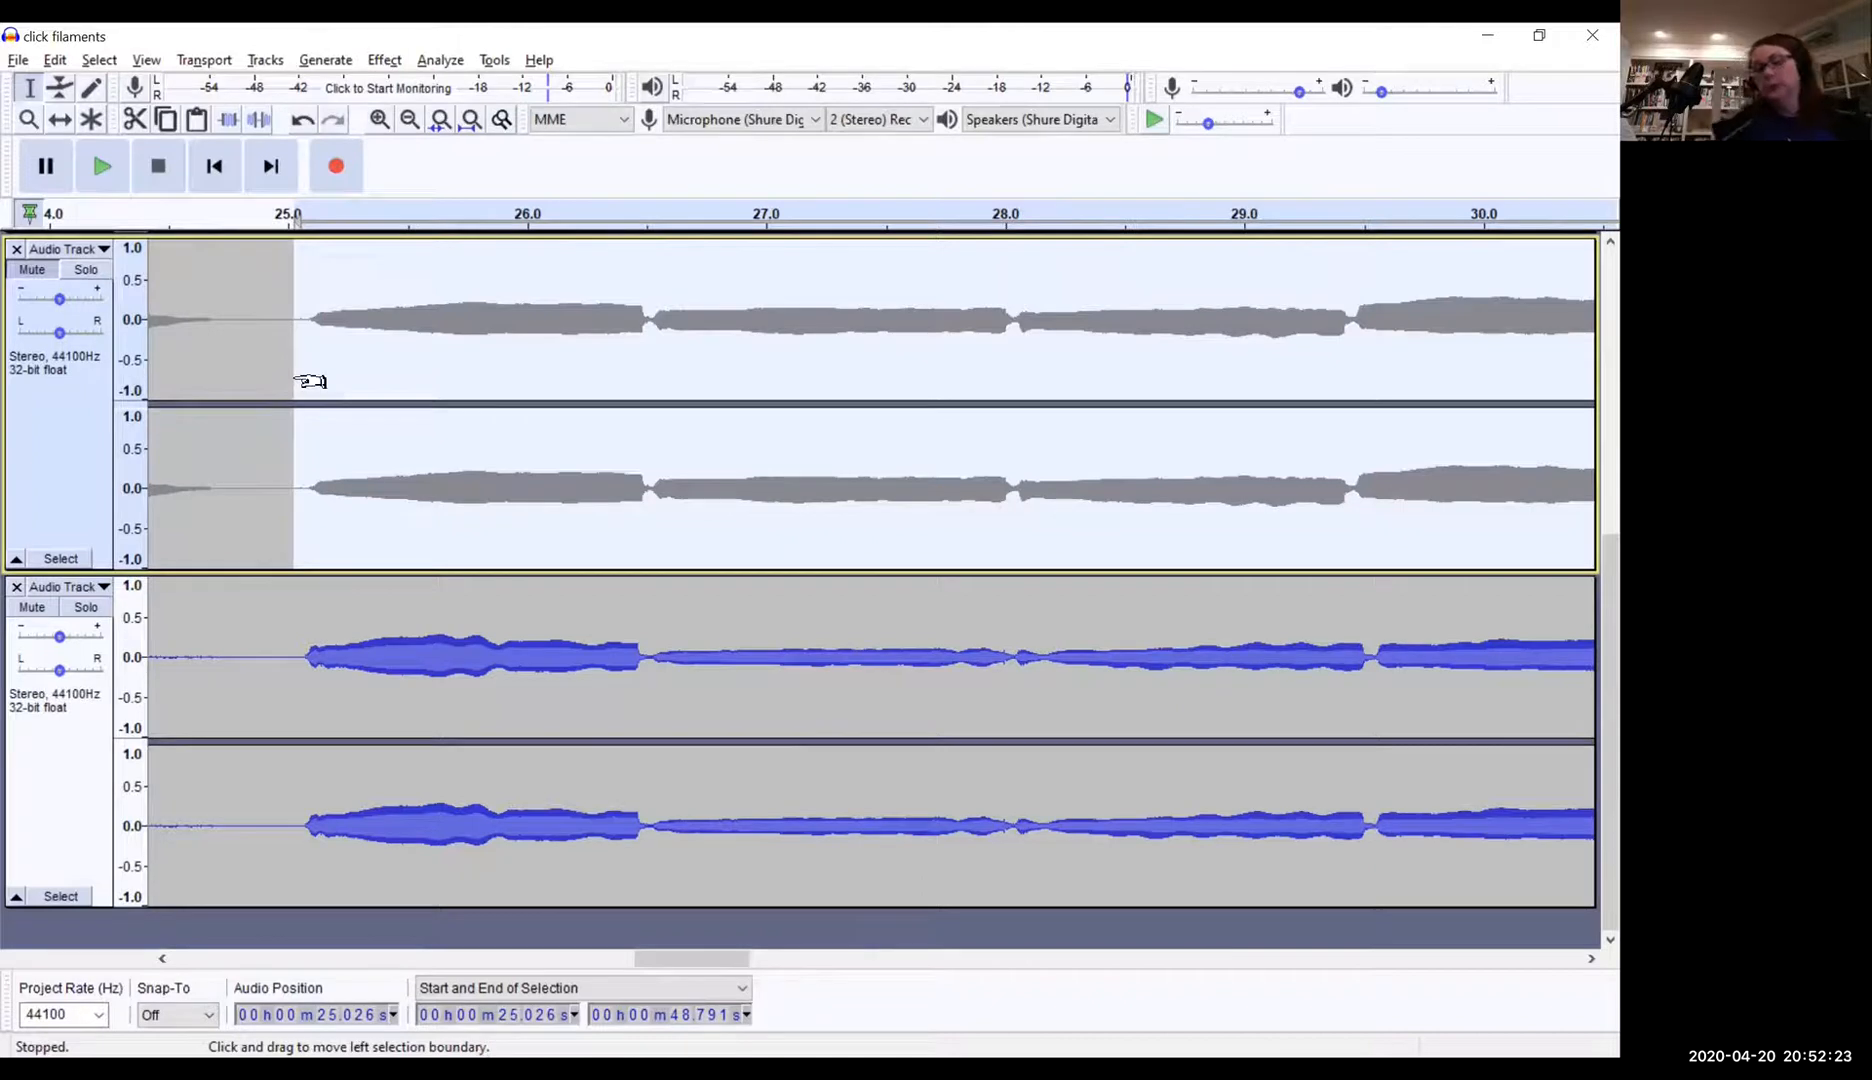
click(54, 61)
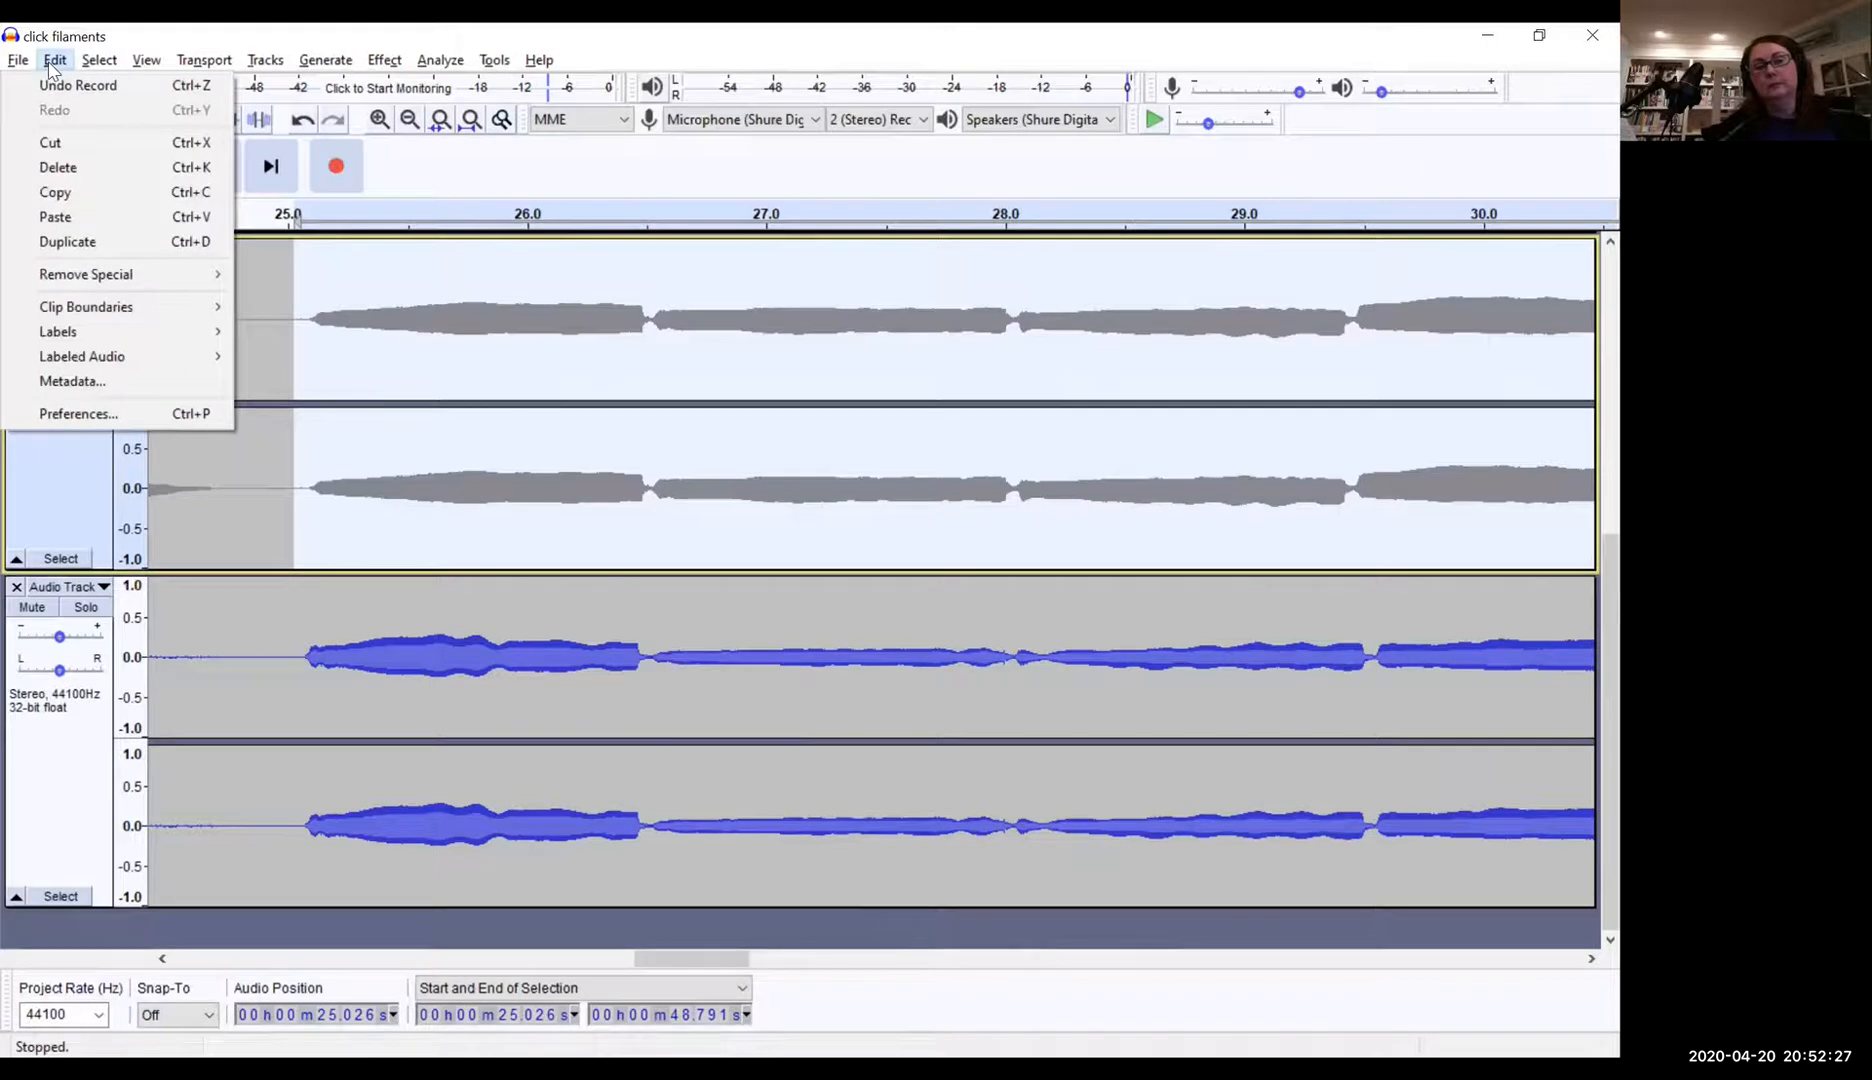
mouse_move(110, 272)
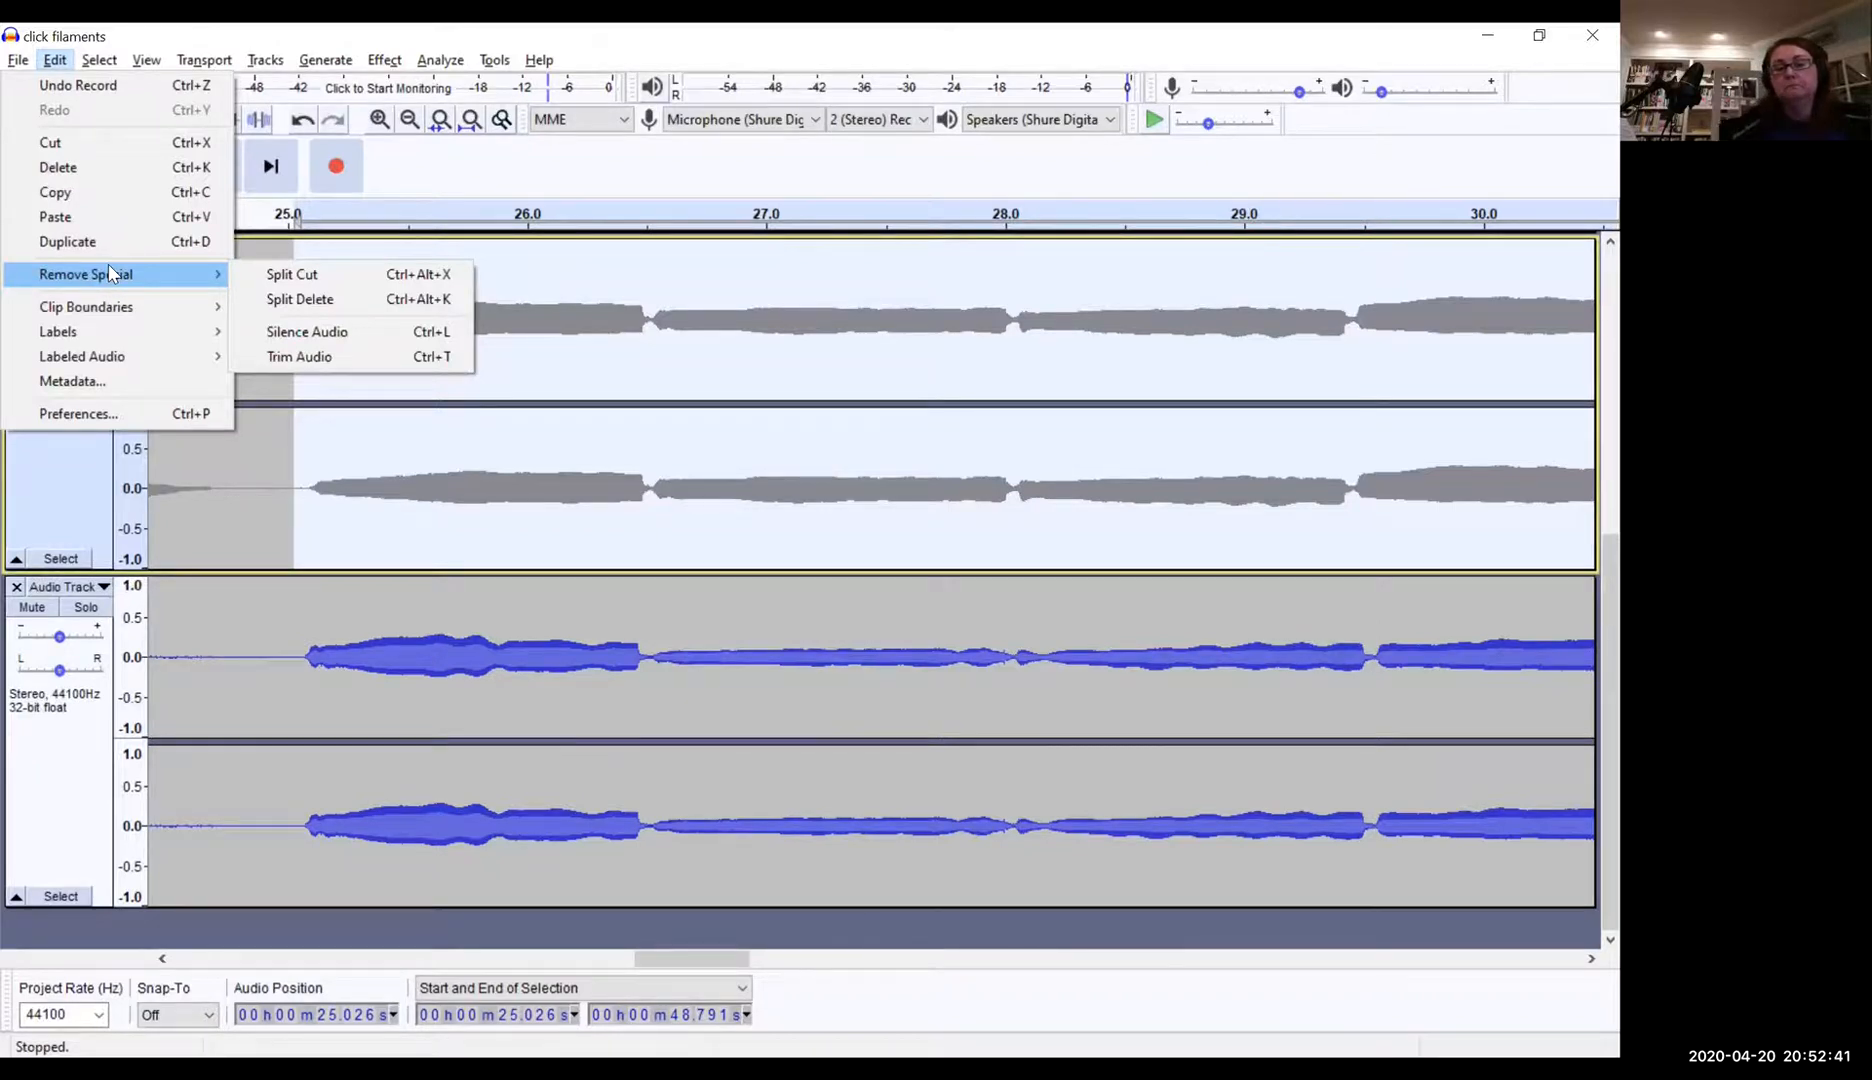
mouse_move(190, 275)
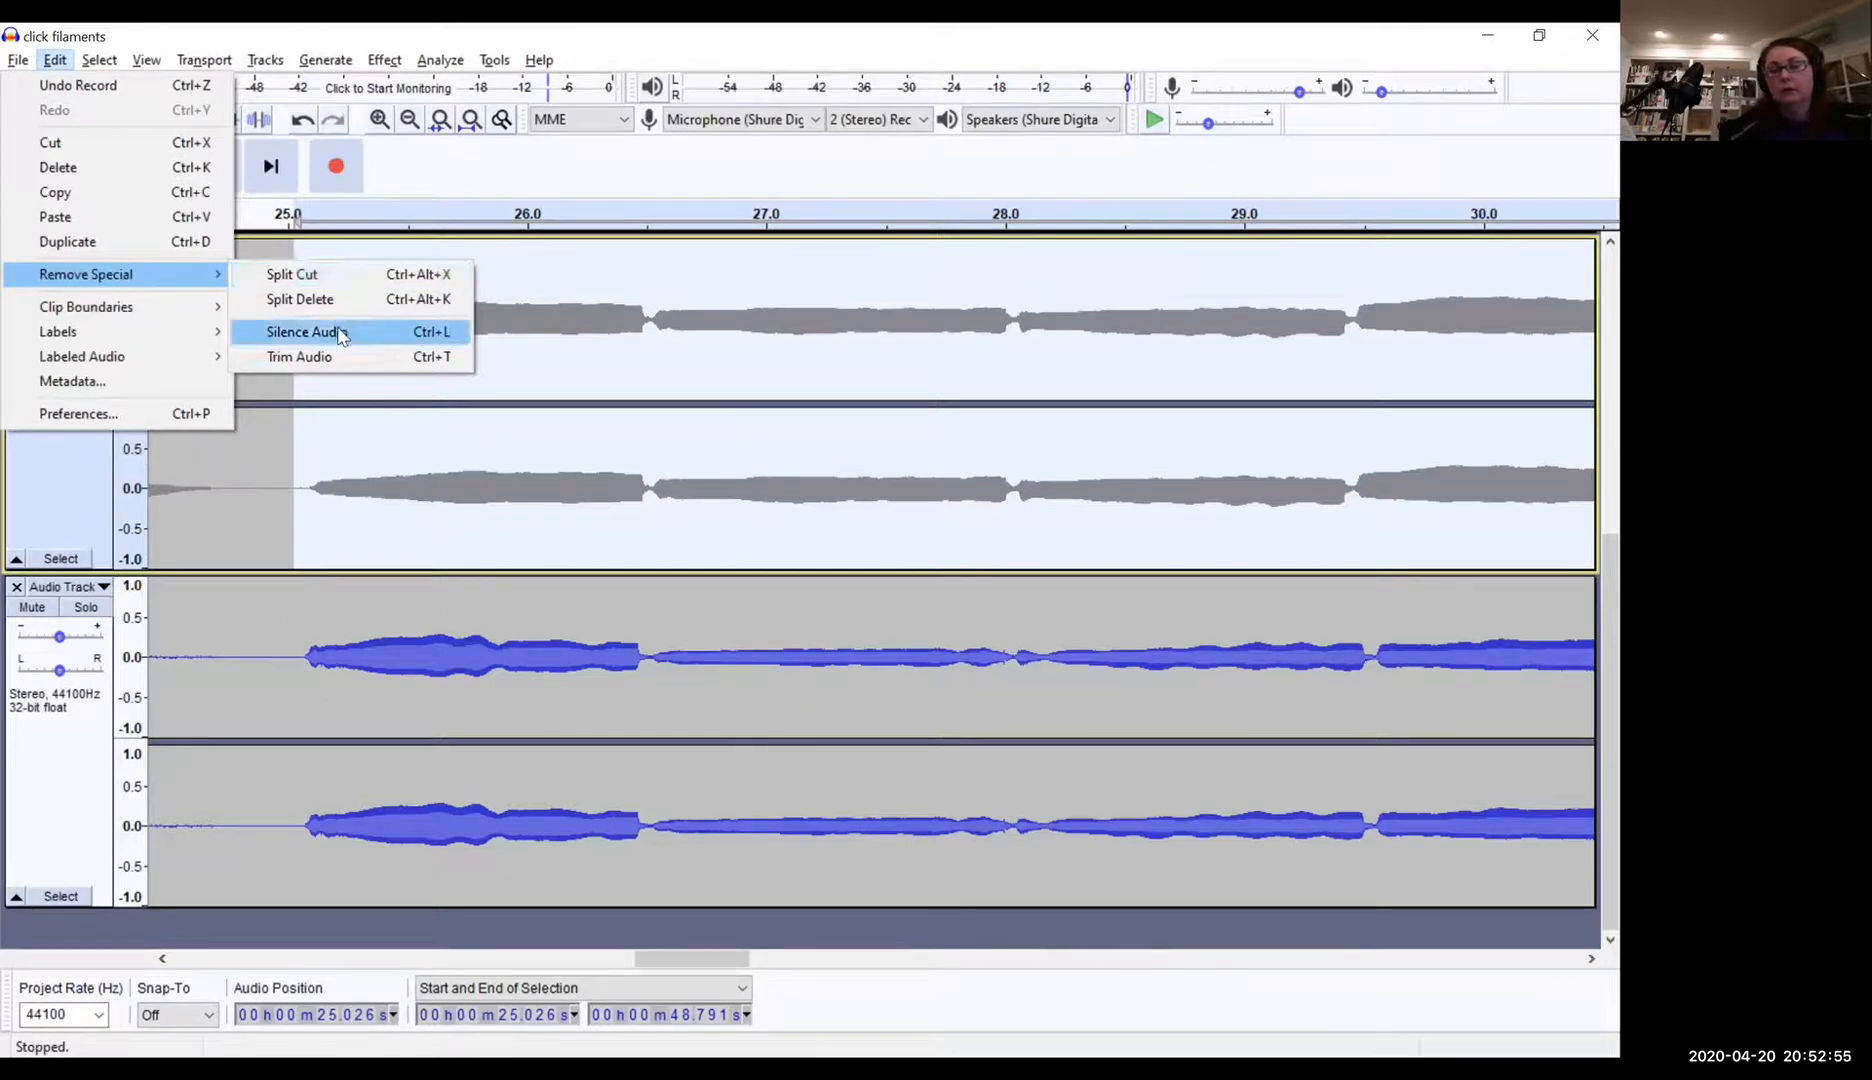
click(303, 332)
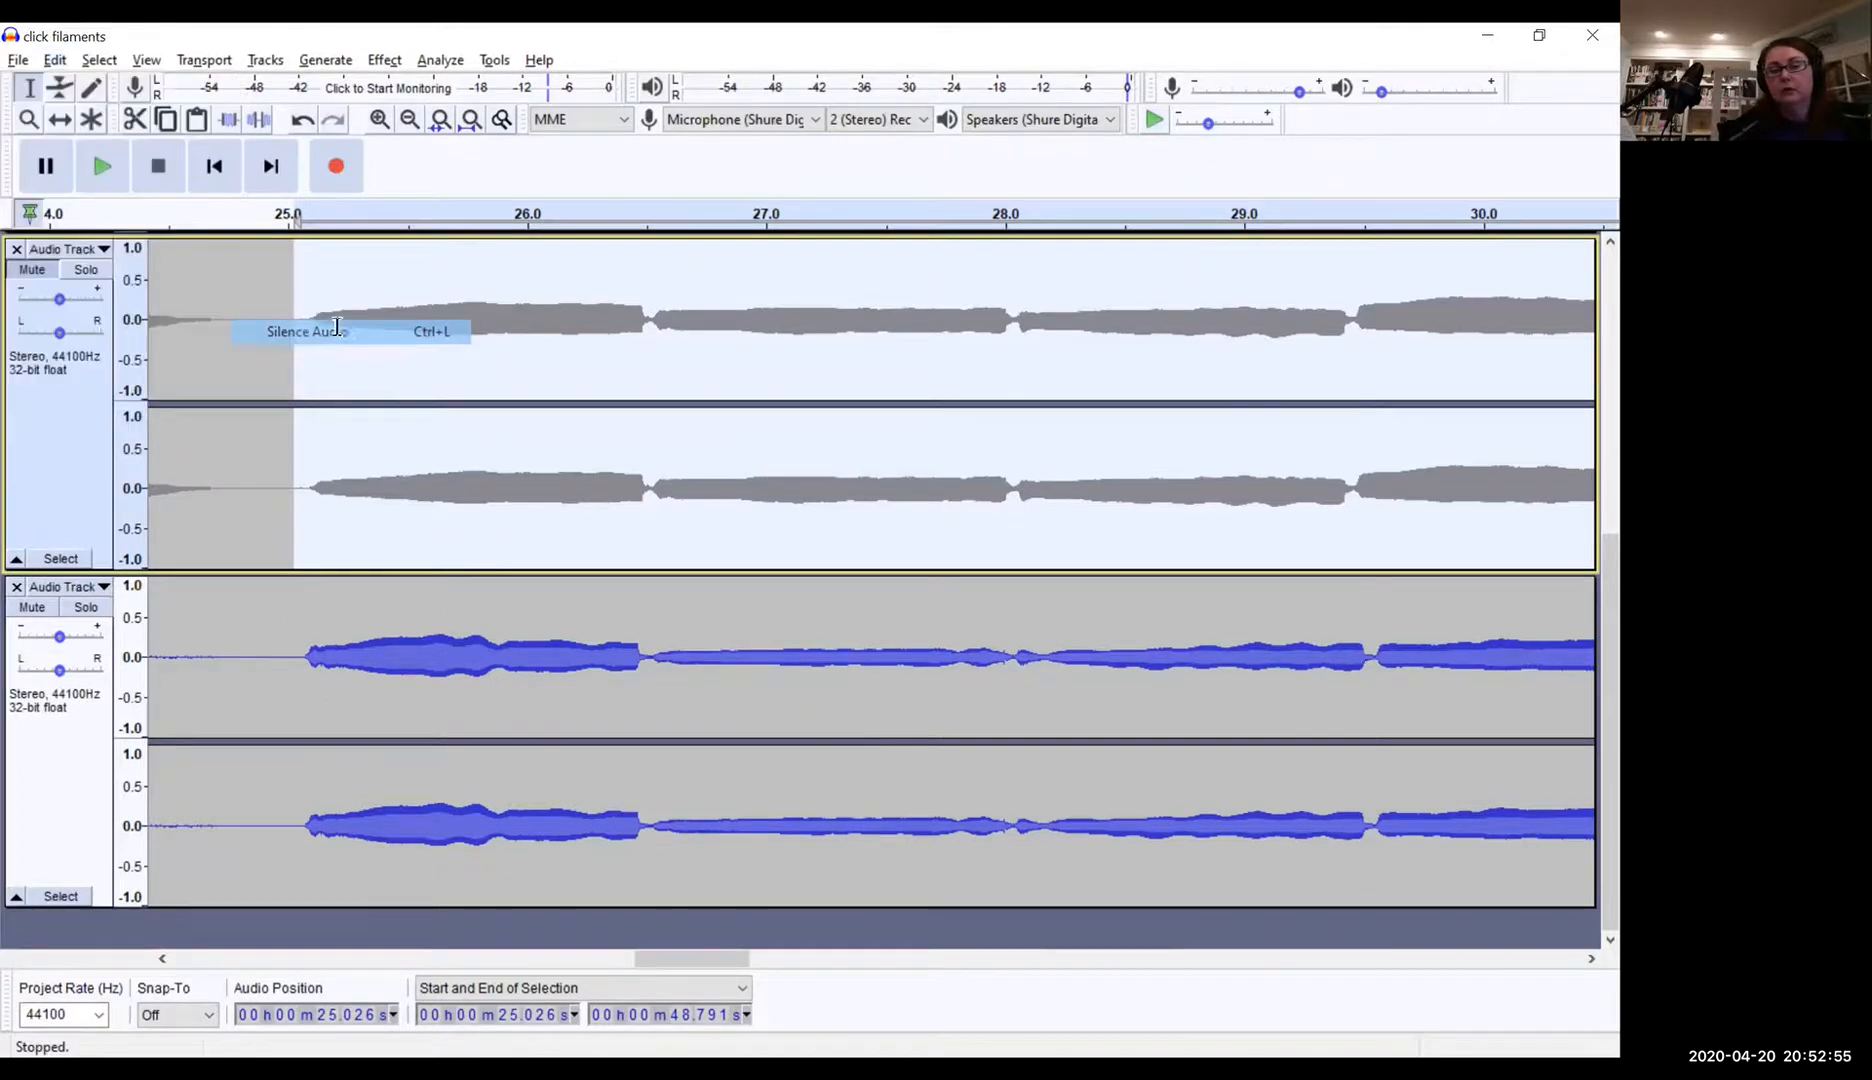
Step: Return the cursor to the project start, unmute the full take, and play all tracks together
click(411, 120)
click(416, 121)
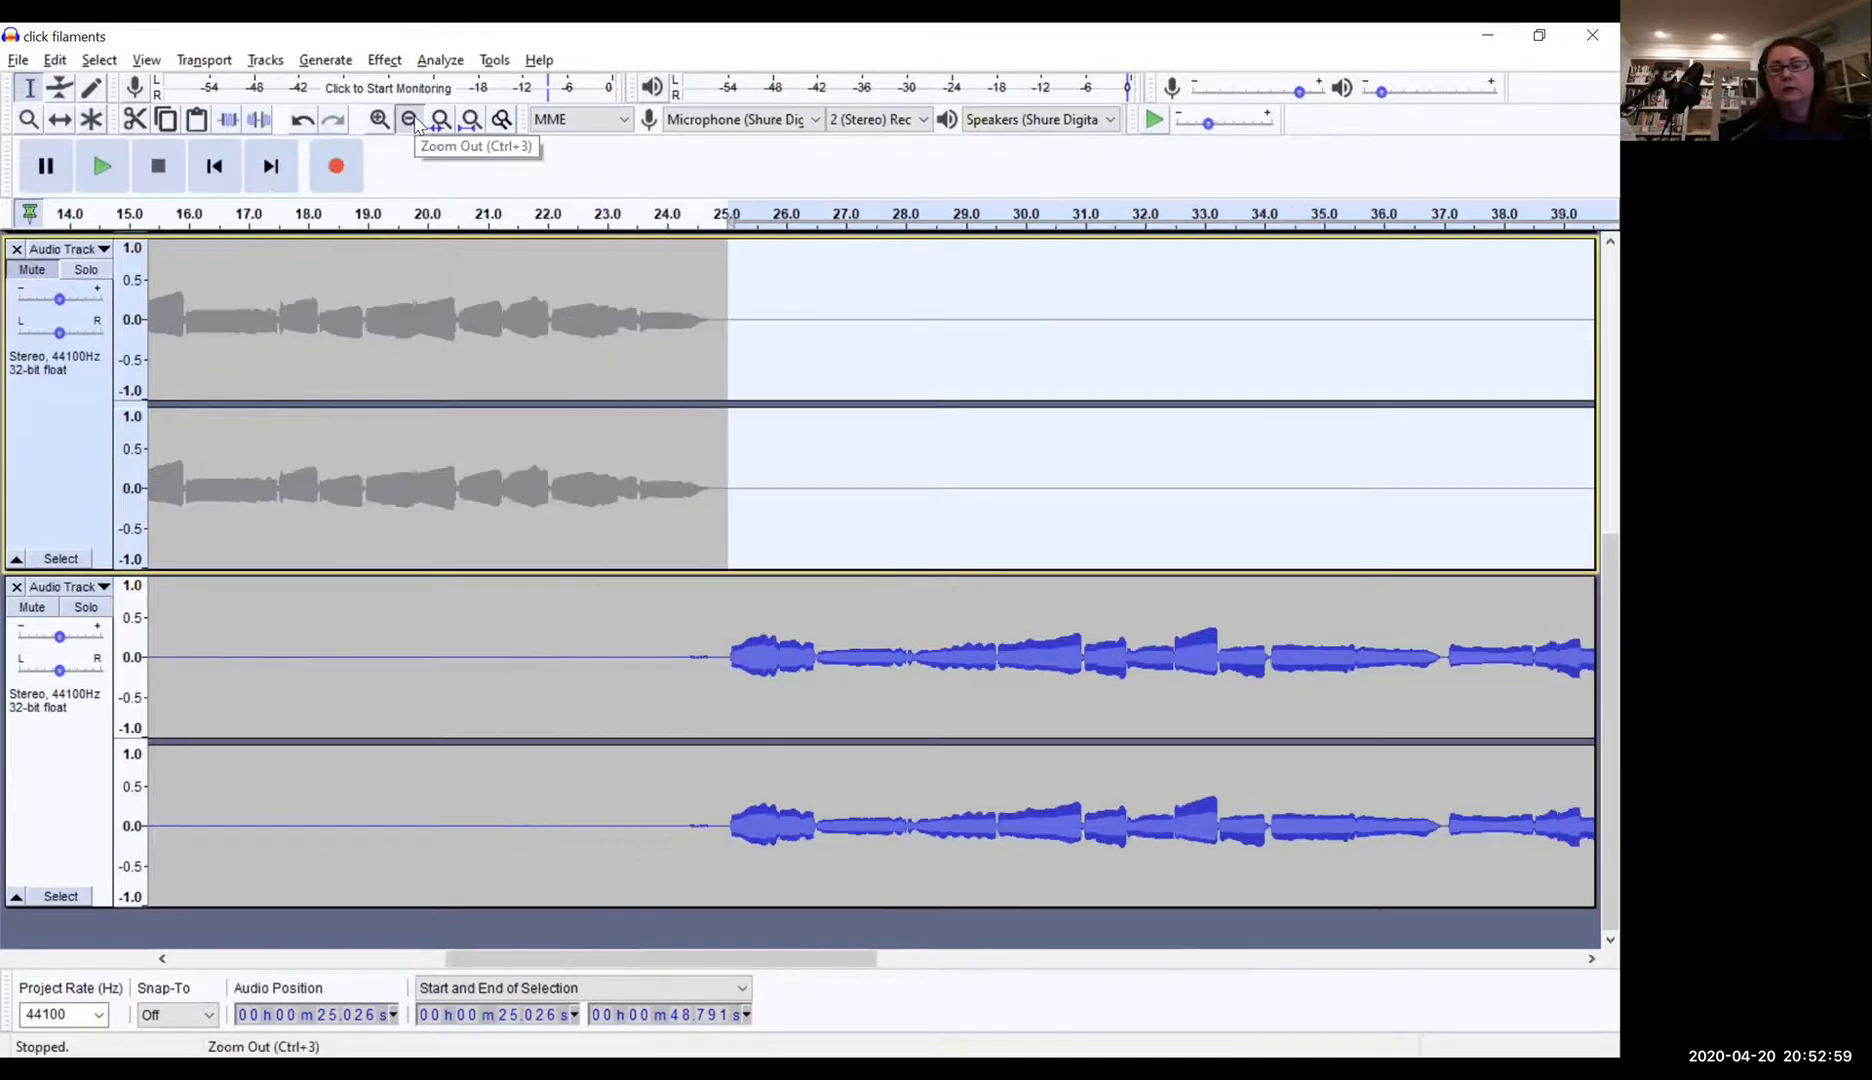
click(416, 121)
click(416, 121)
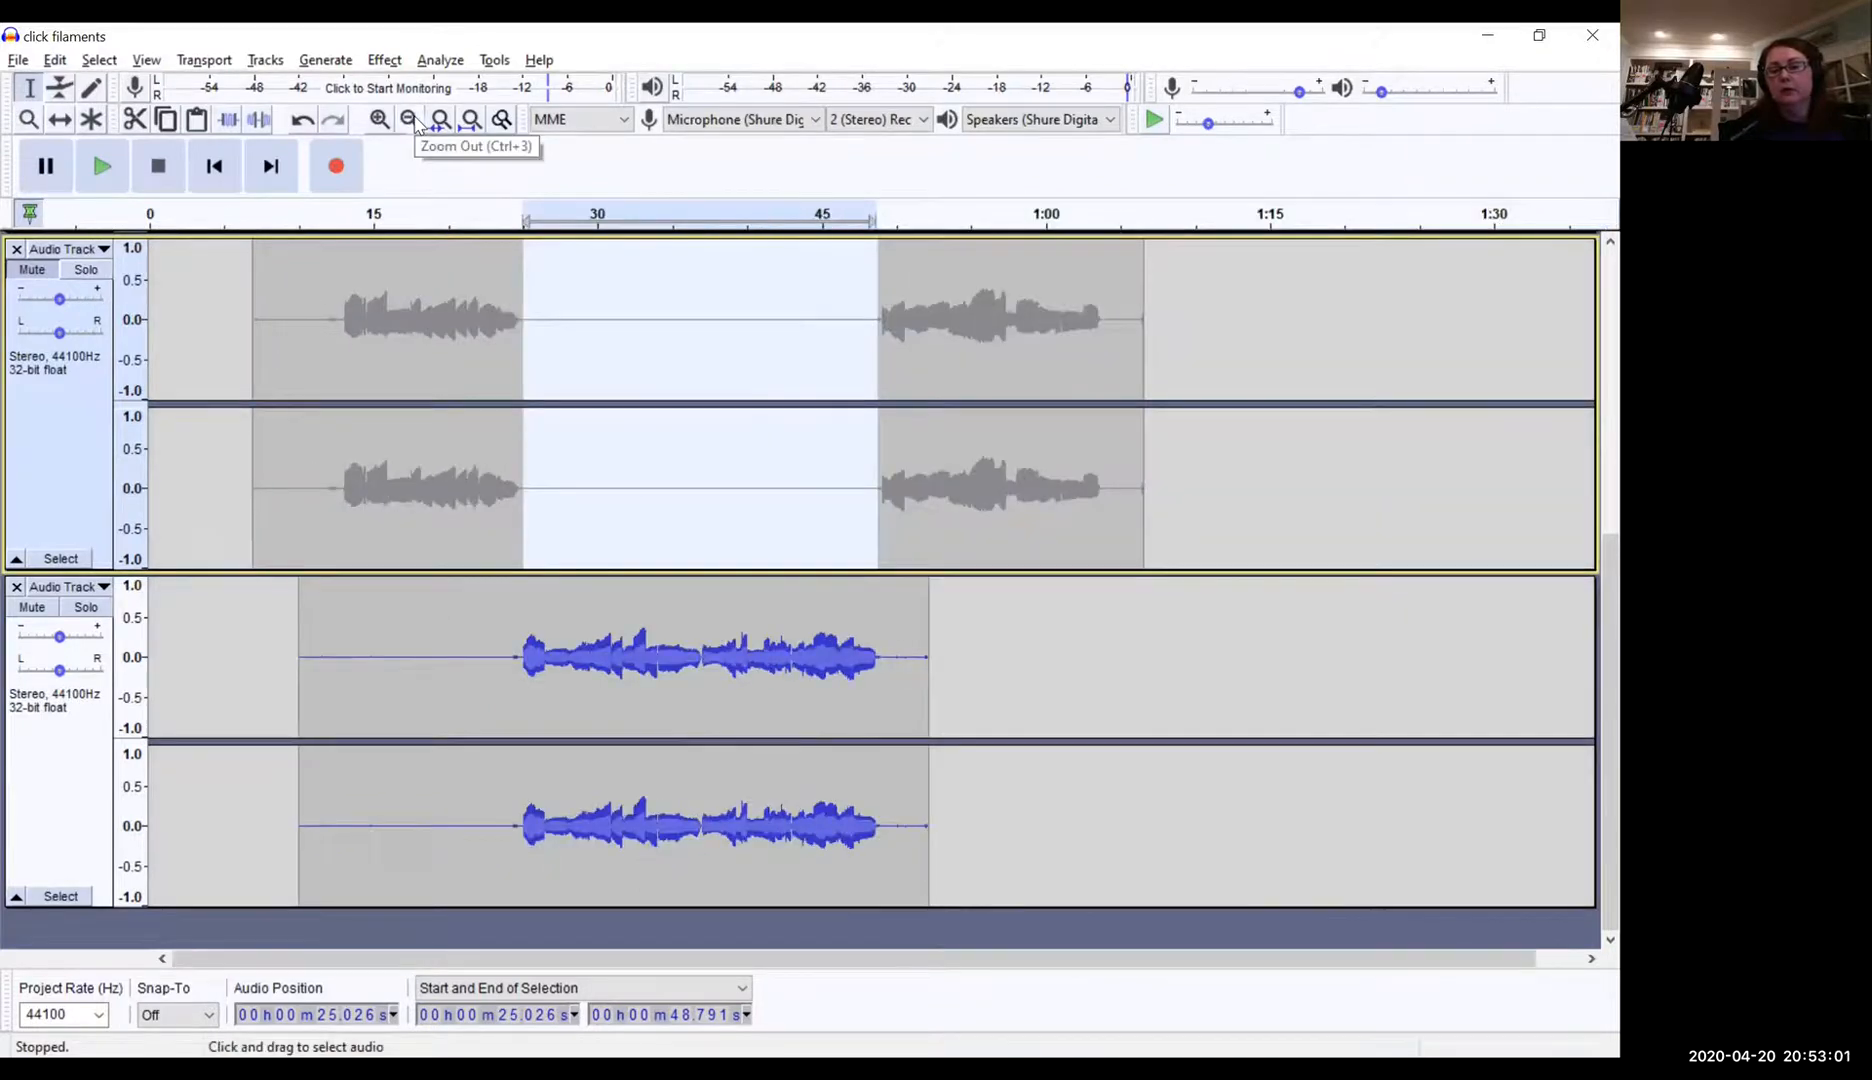
click(1337, 504)
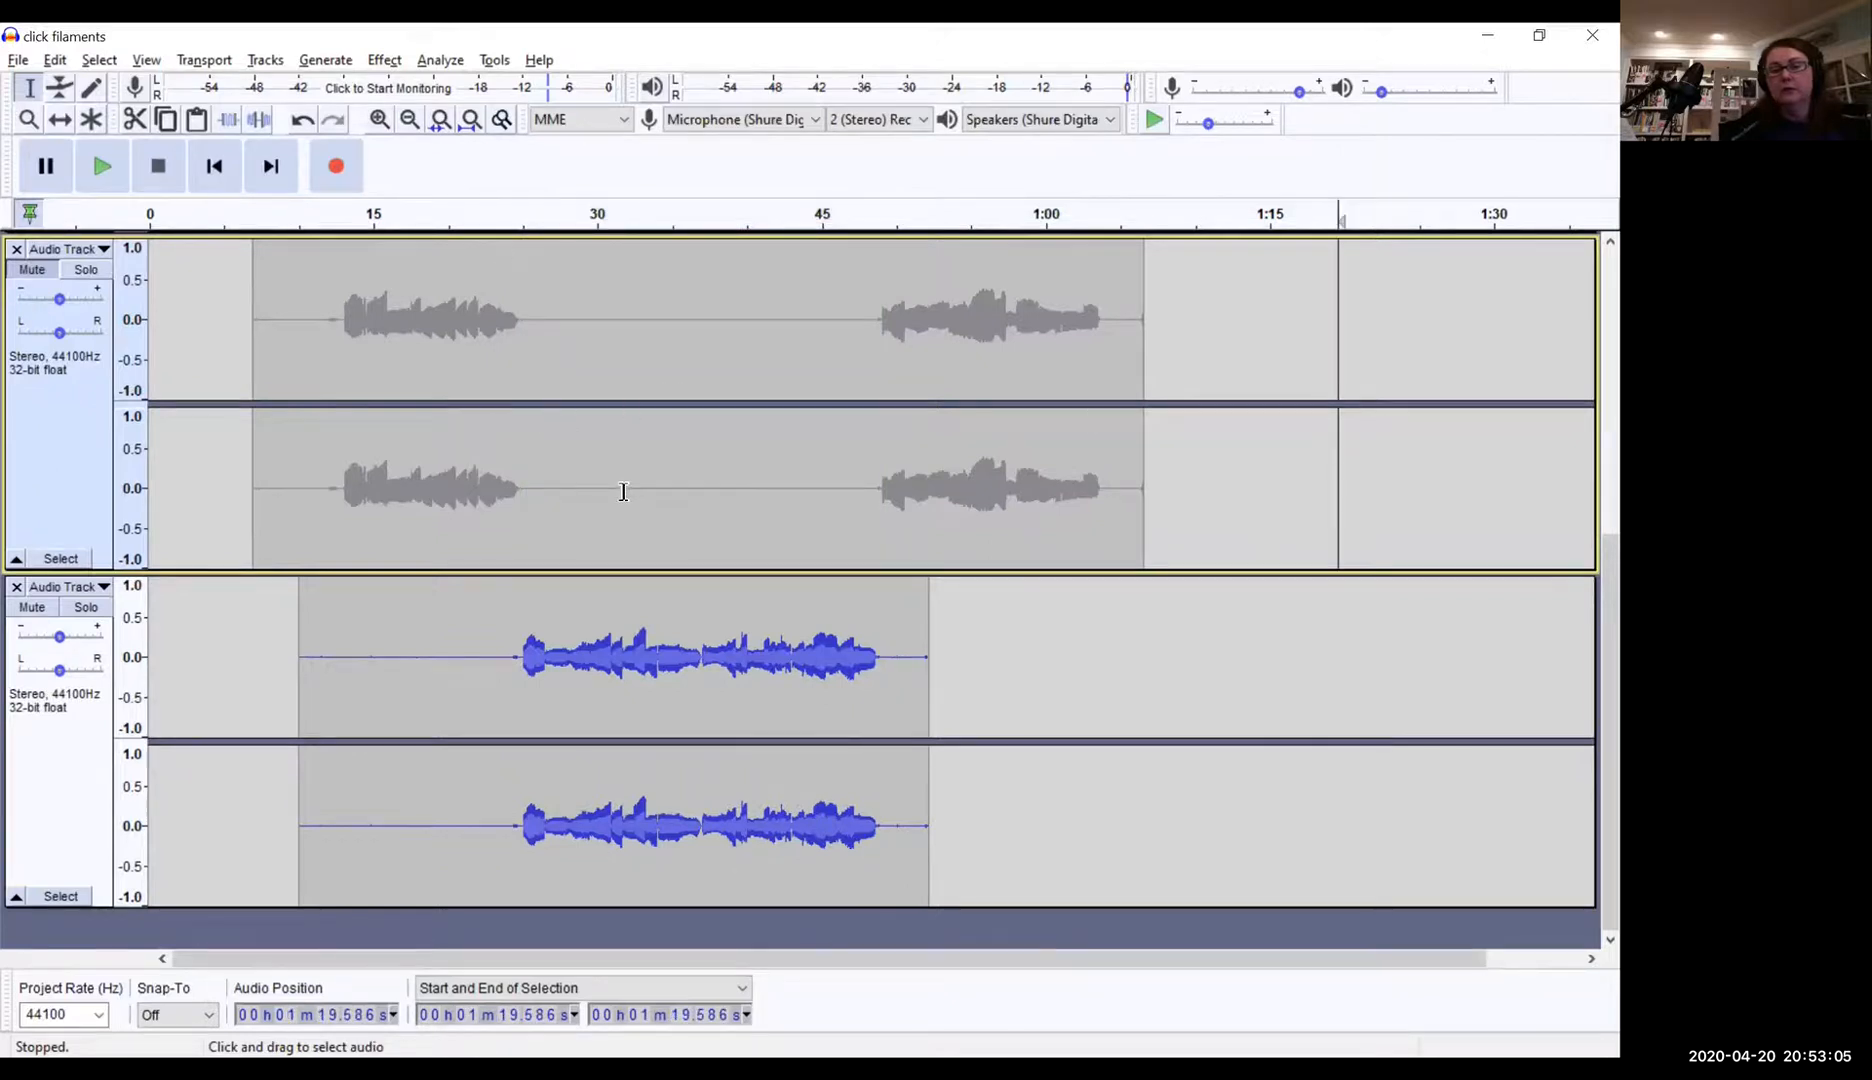
click(215, 167)
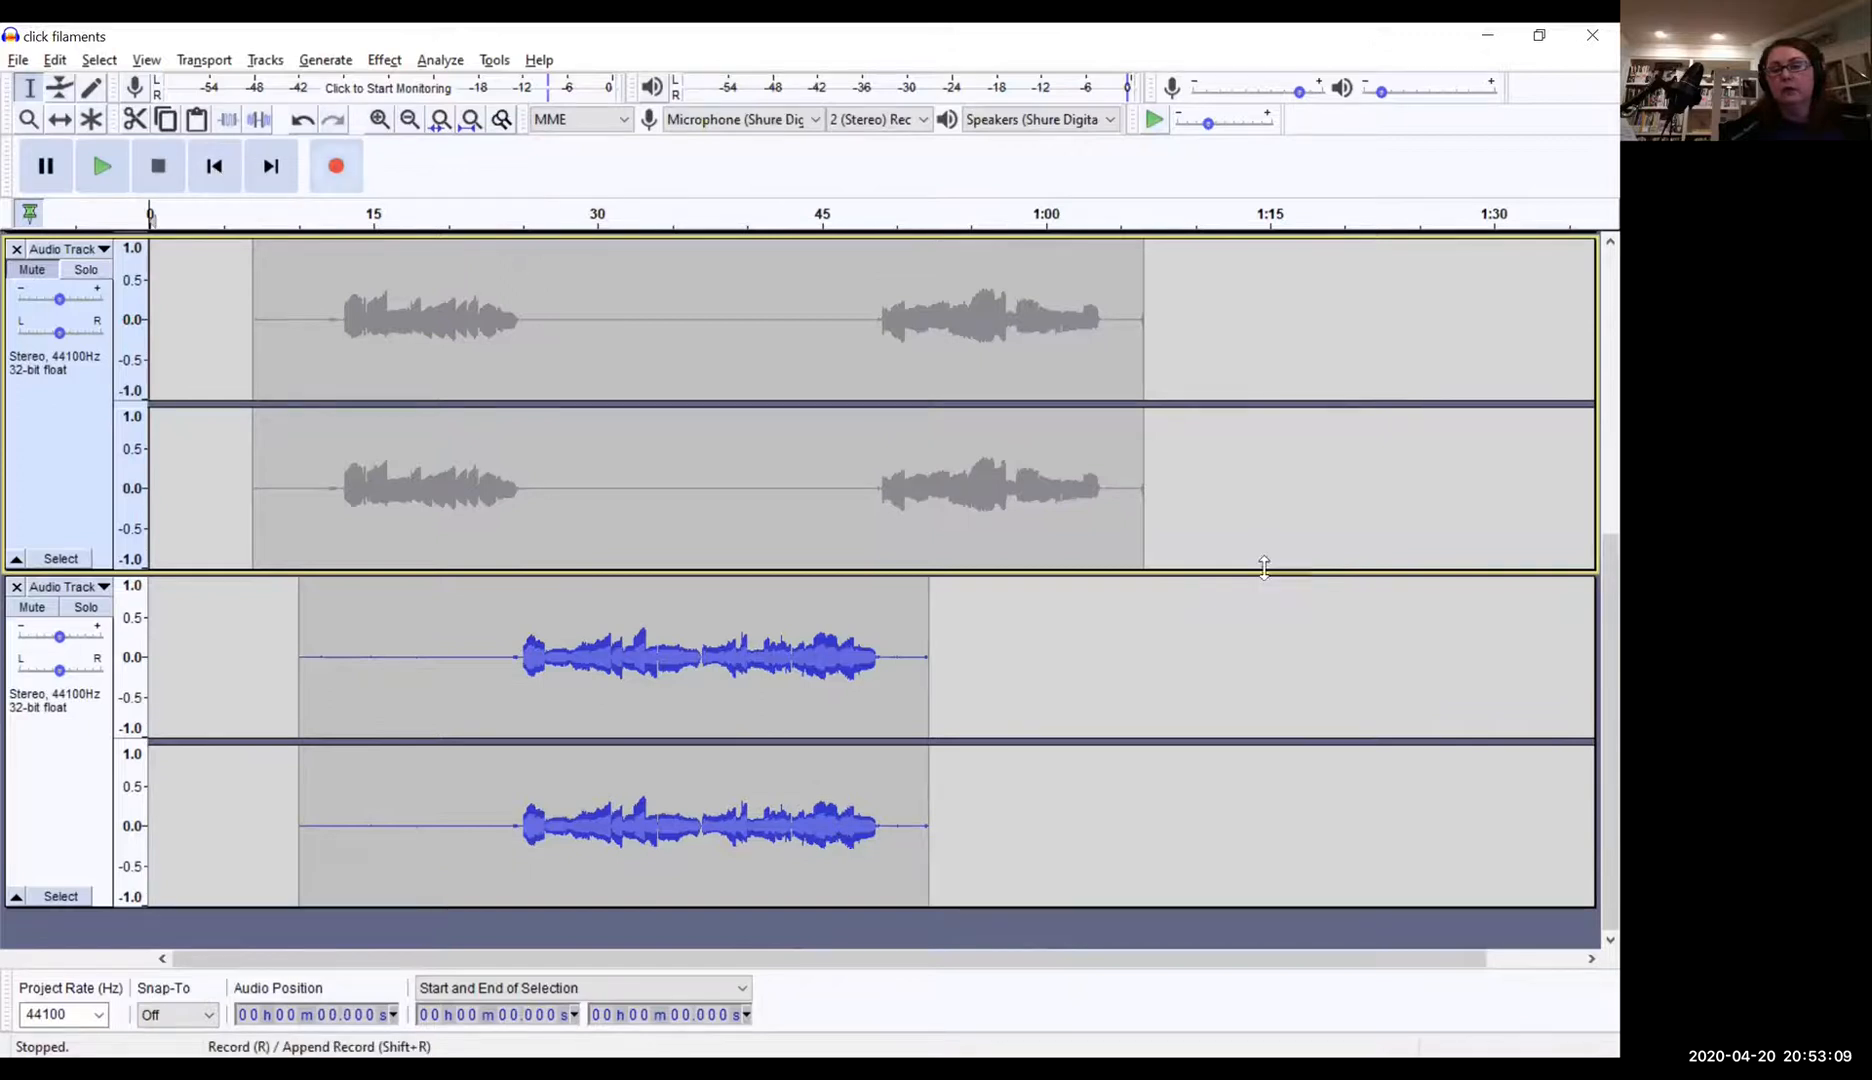
scroll(1585, 553, up, 3)
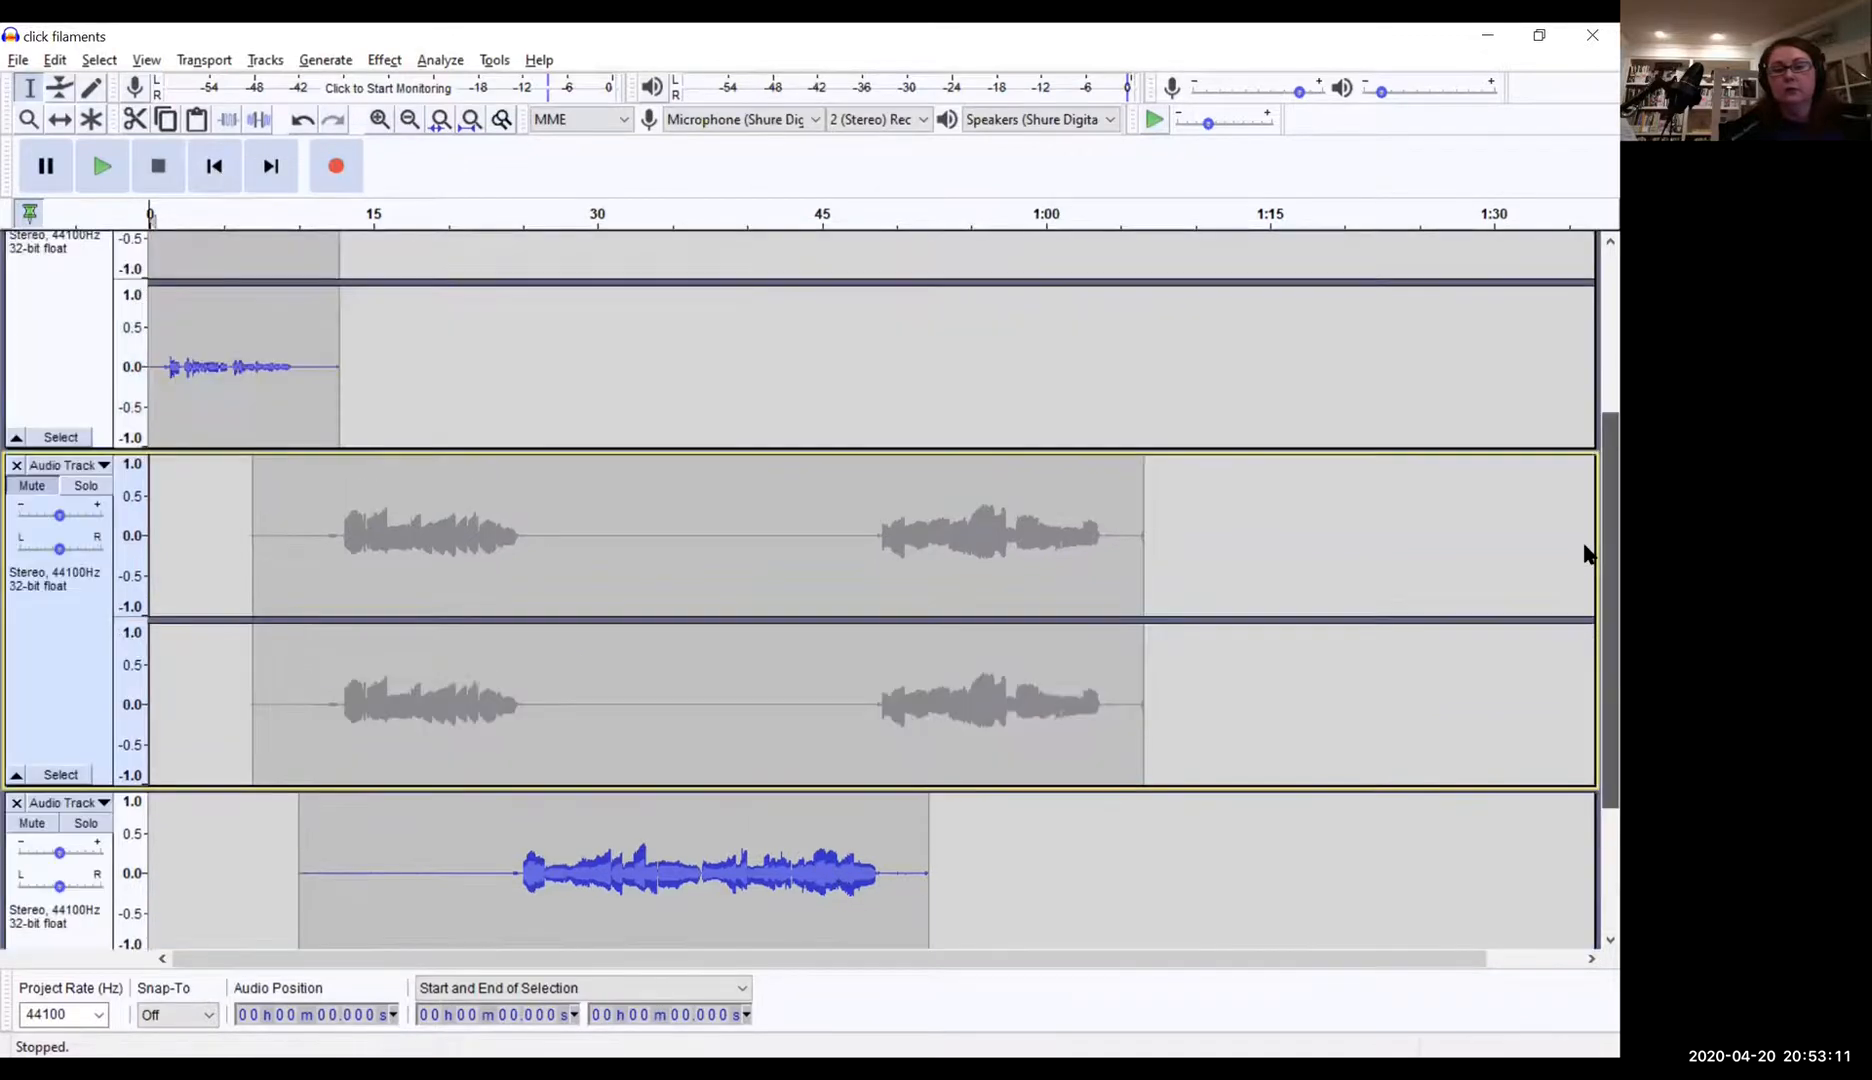
scroll(1584, 512, up, 4)
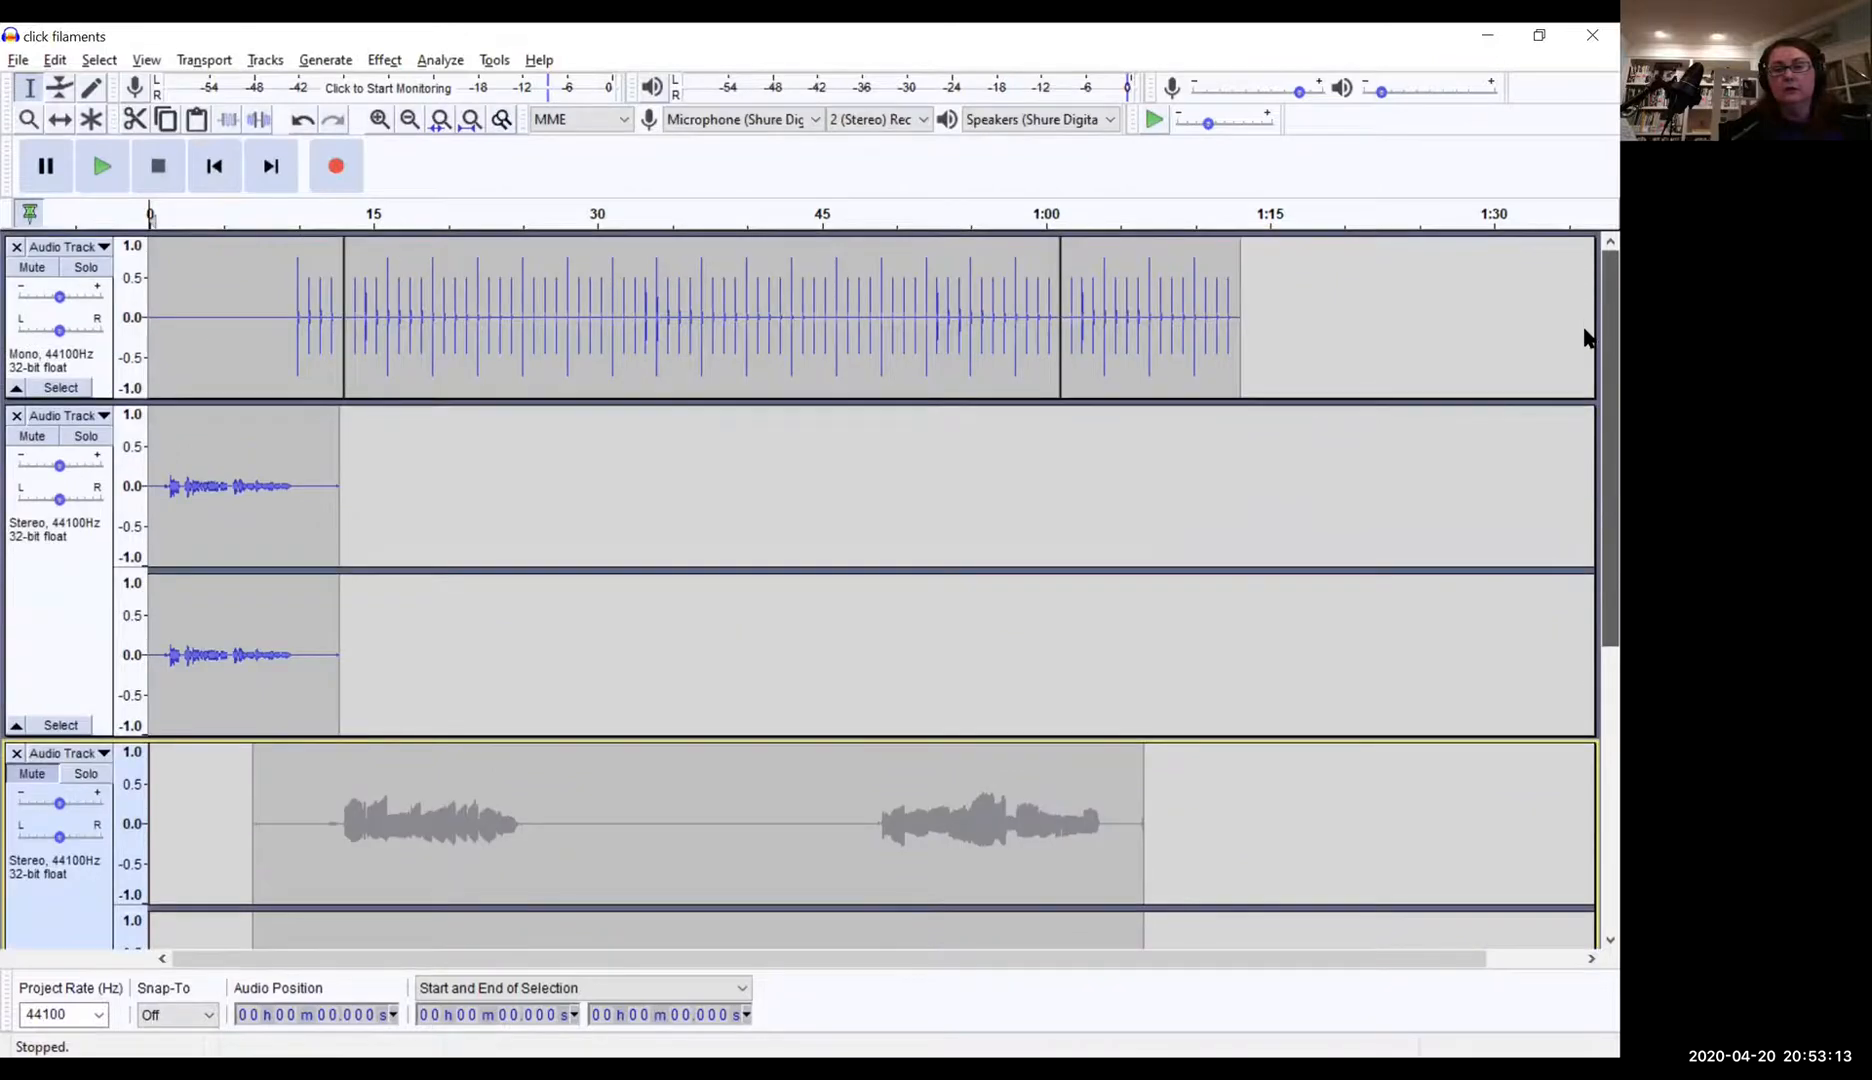
scroll(1585, 358, down, 2)
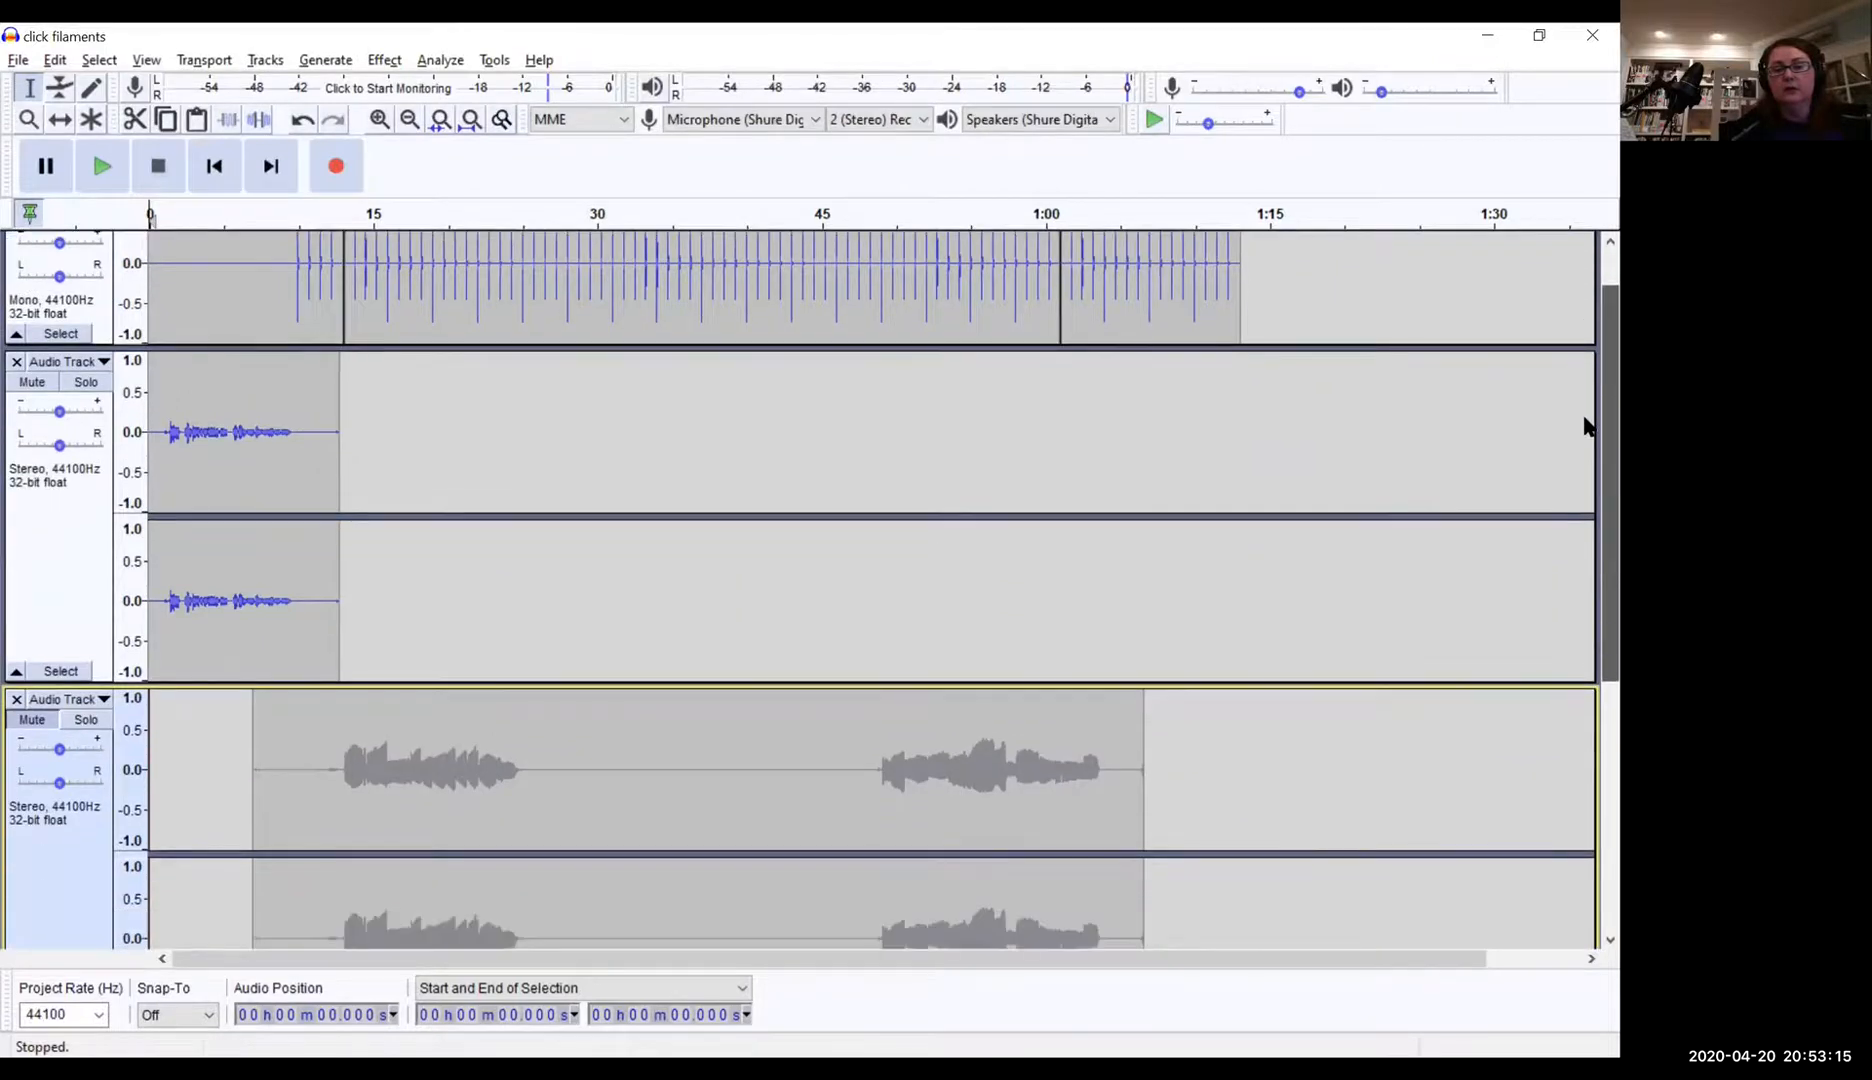
scroll(1585, 520, down, 3)
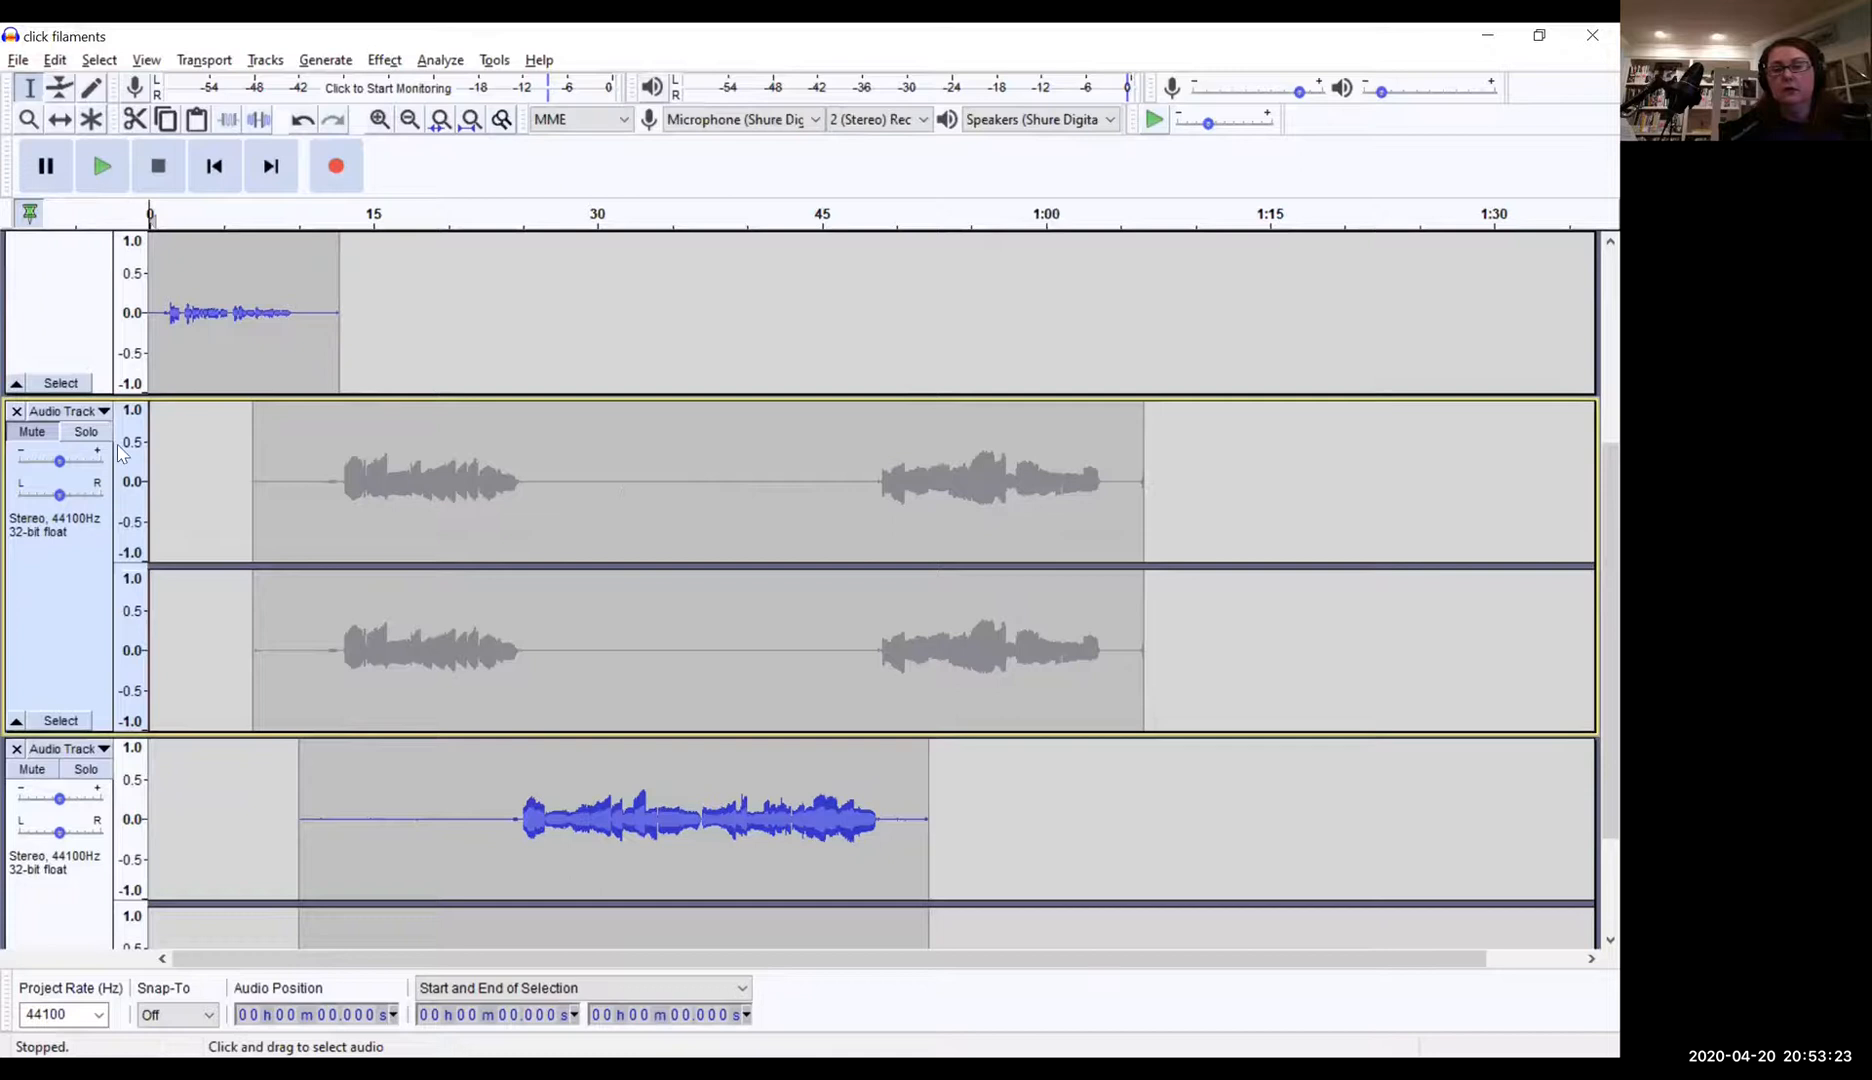
click(28, 436)
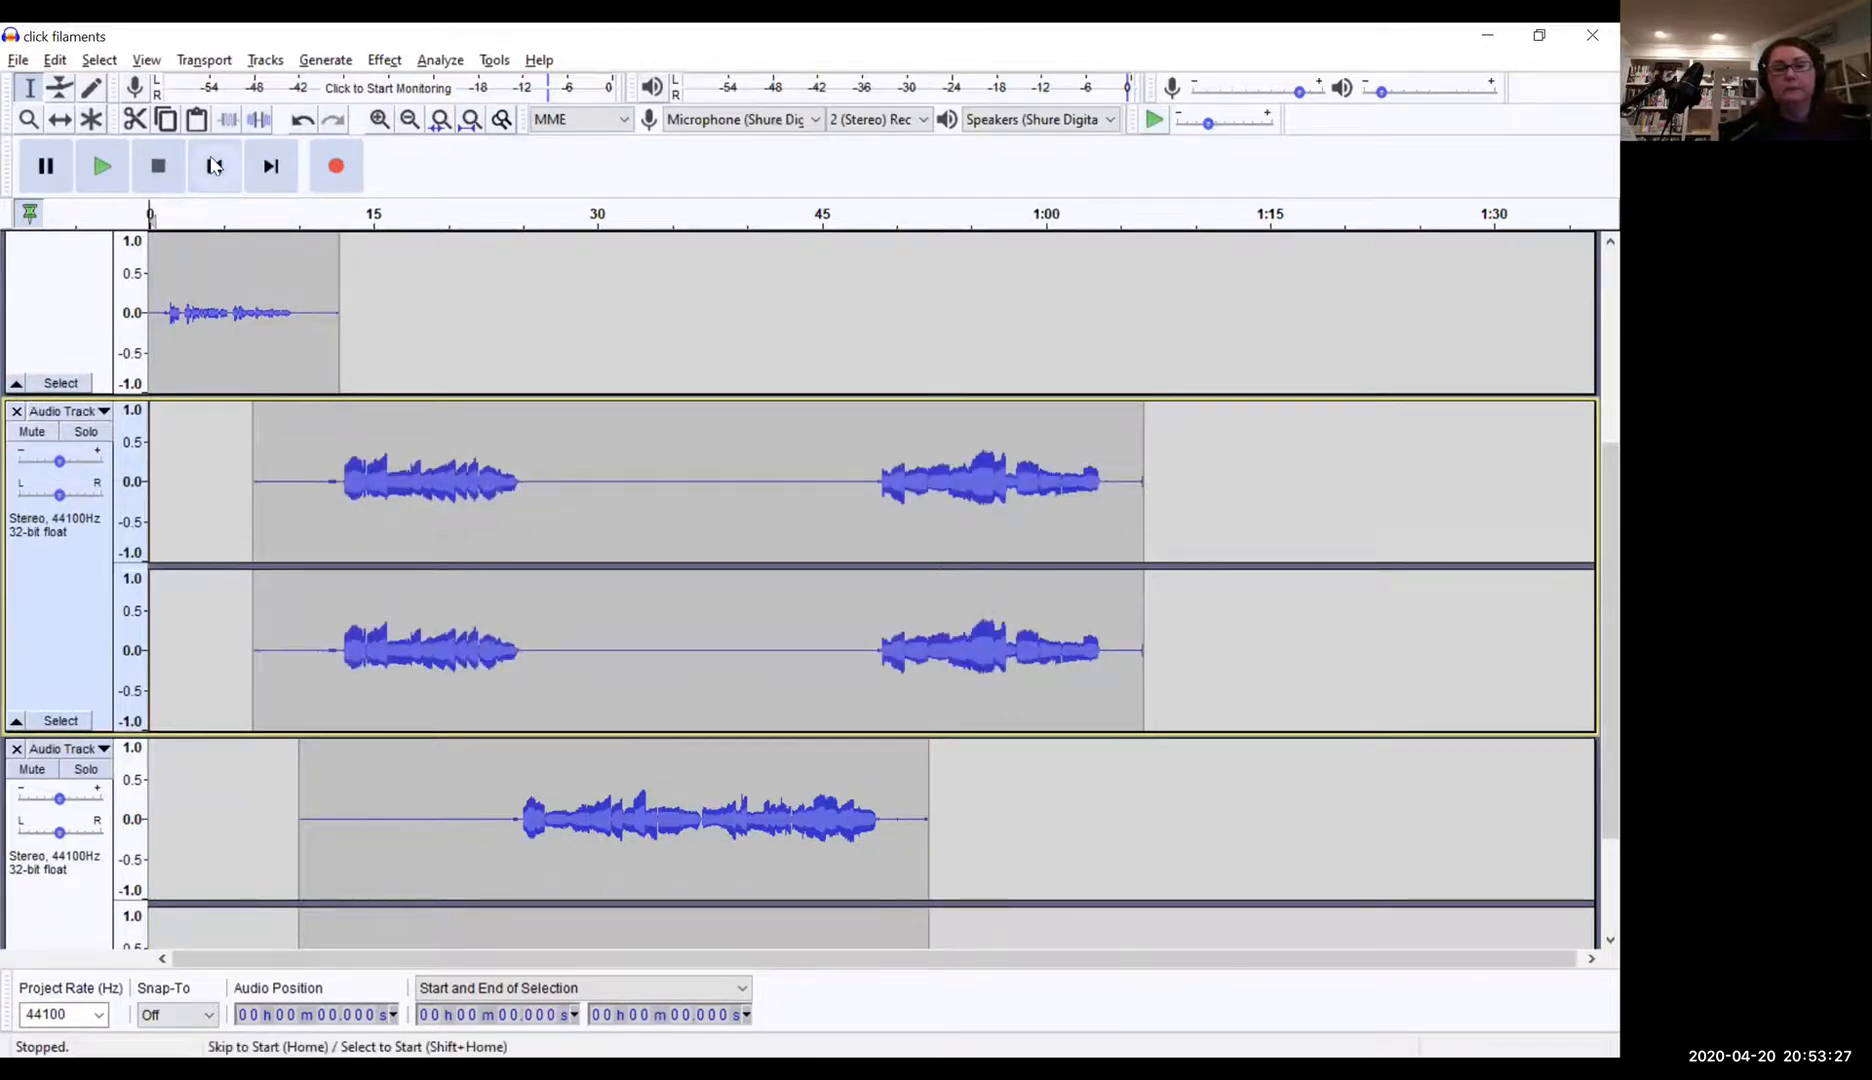
click(101, 167)
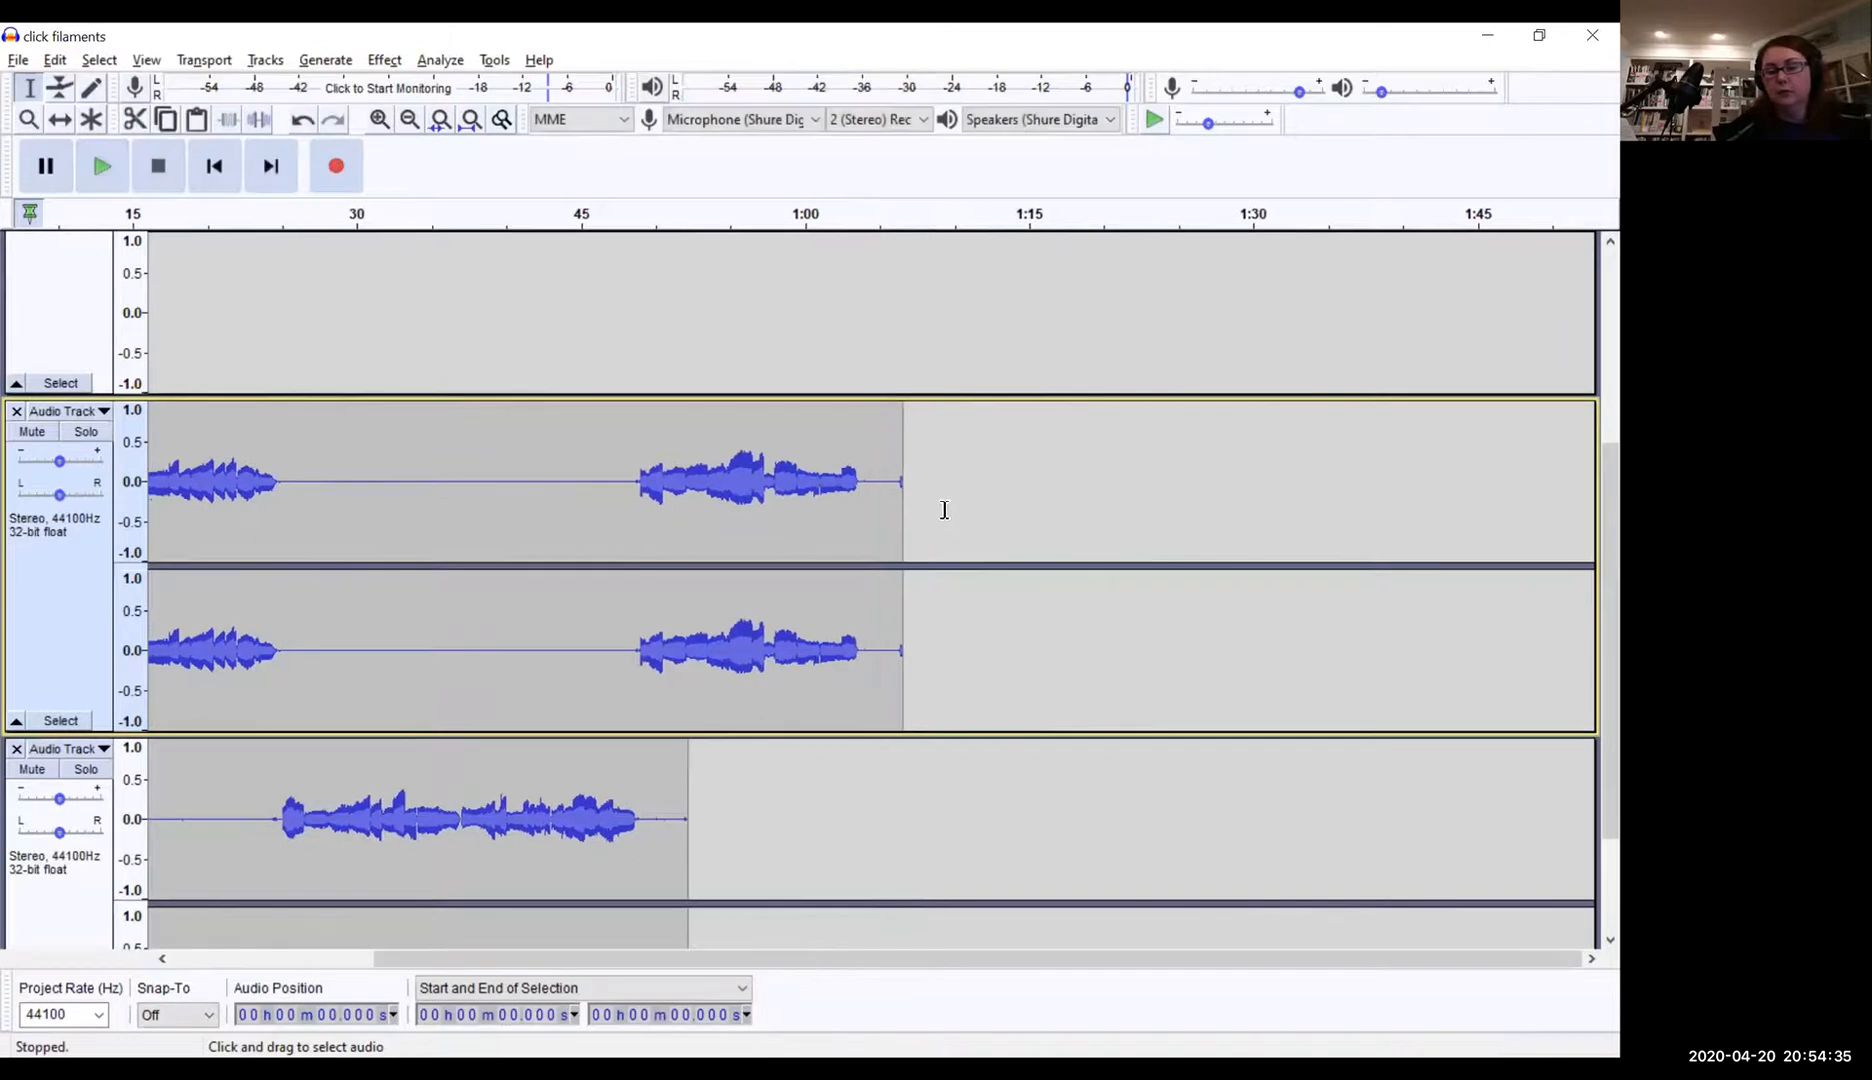
Step: Delete the stray noise at the end of the full take, from about 1 min 5.4 s onward
drag(944, 502, 886, 502)
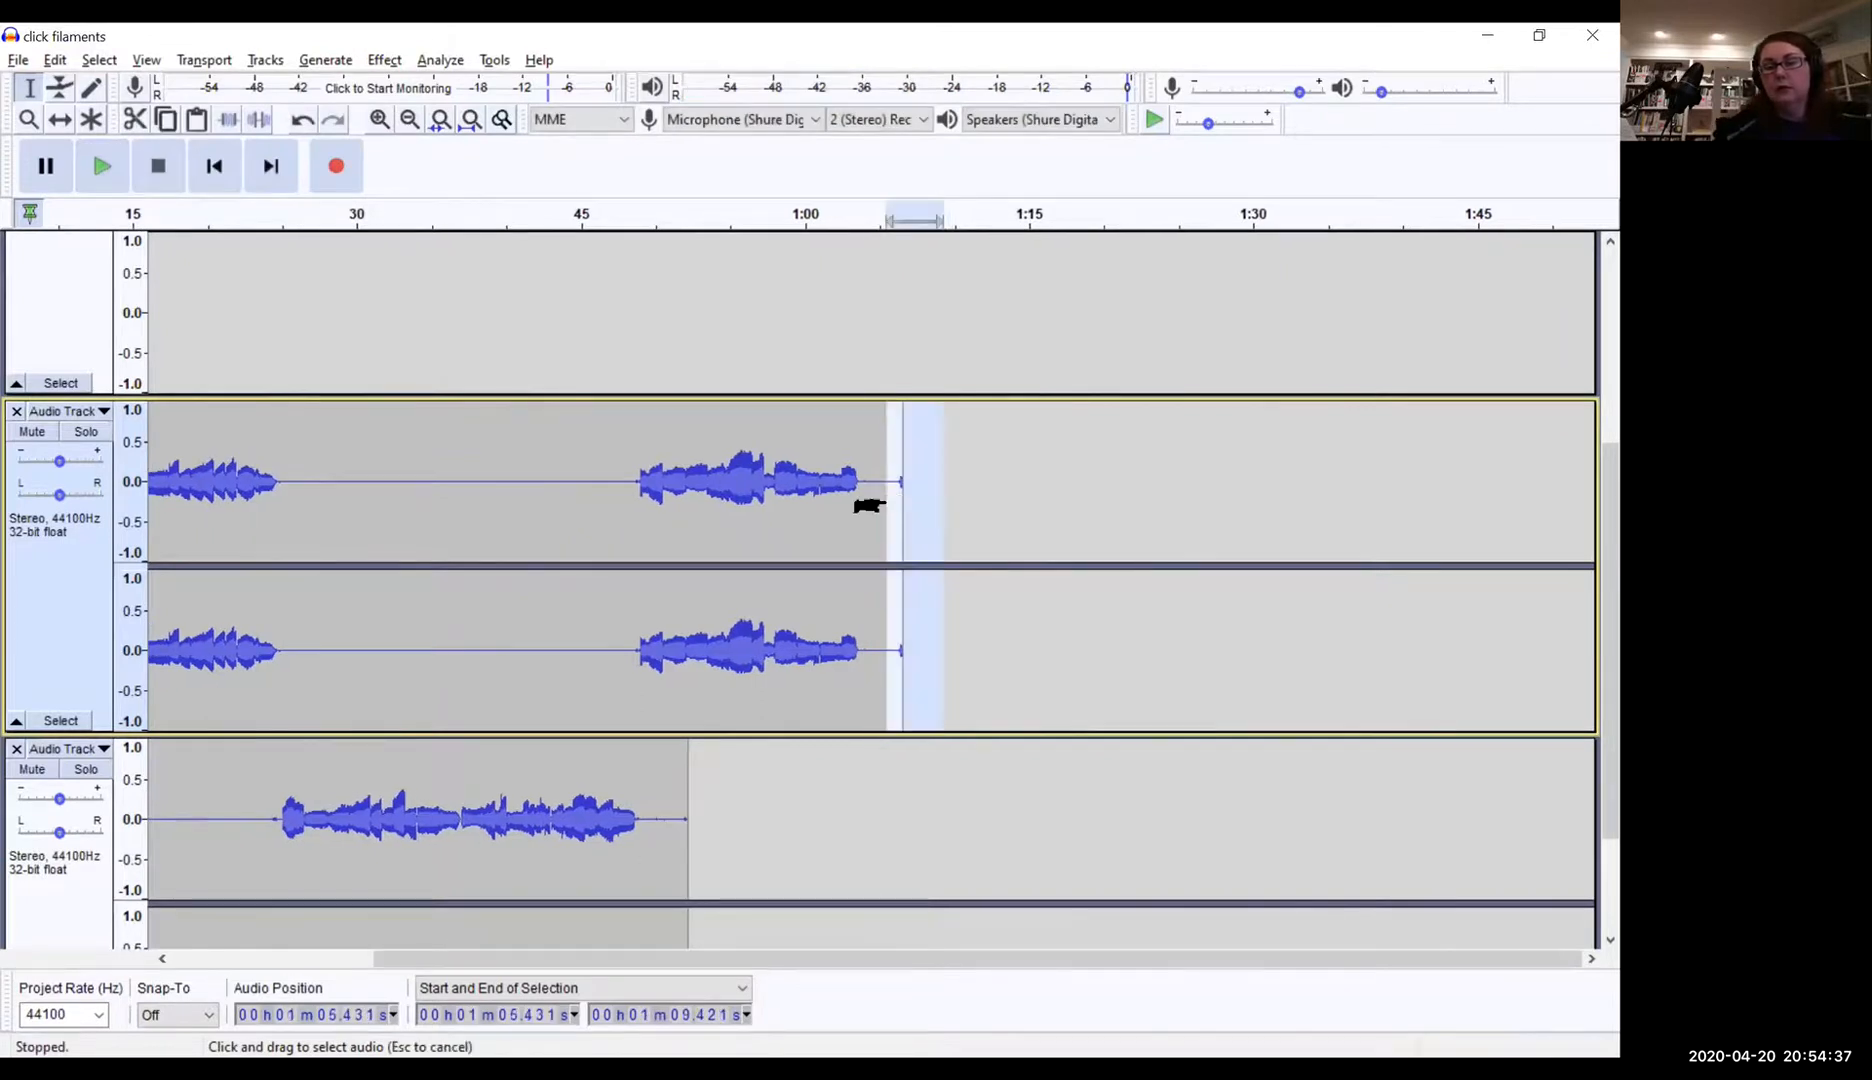
key(Delete)
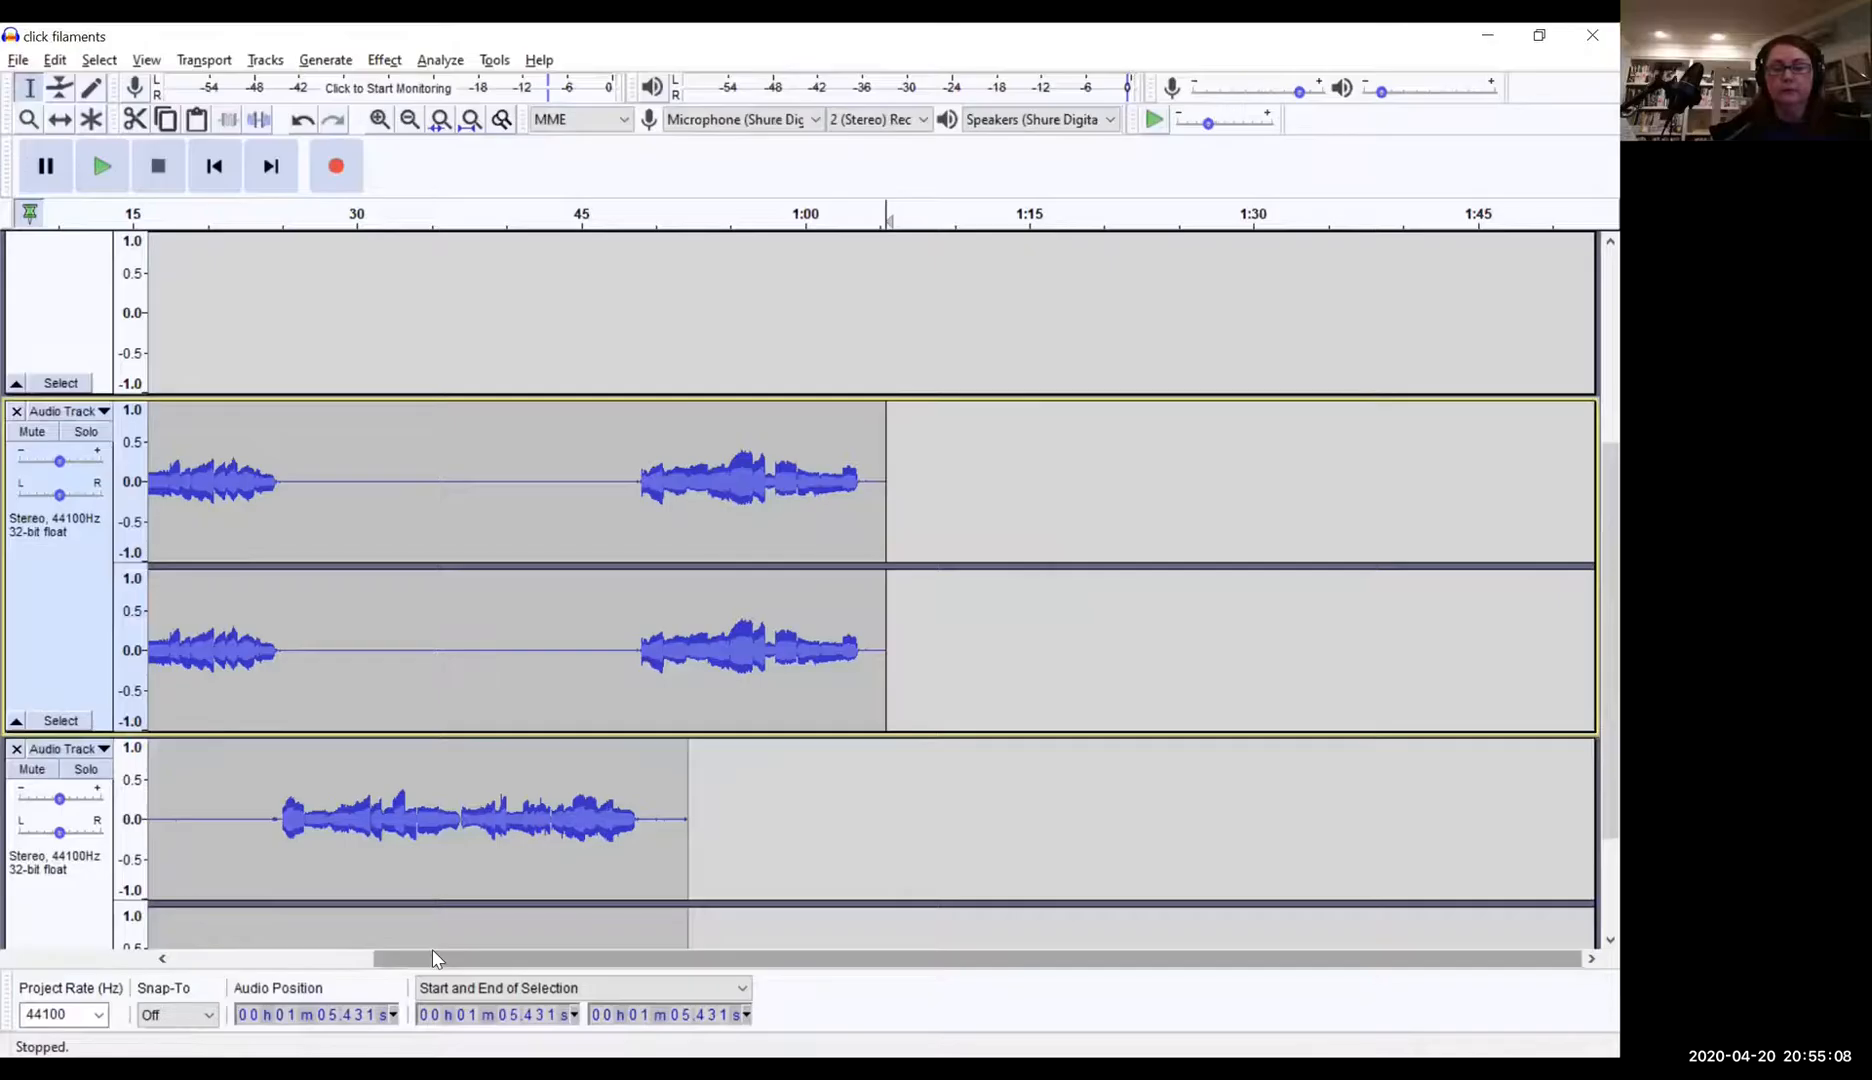
drag(431, 949, 164, 945)
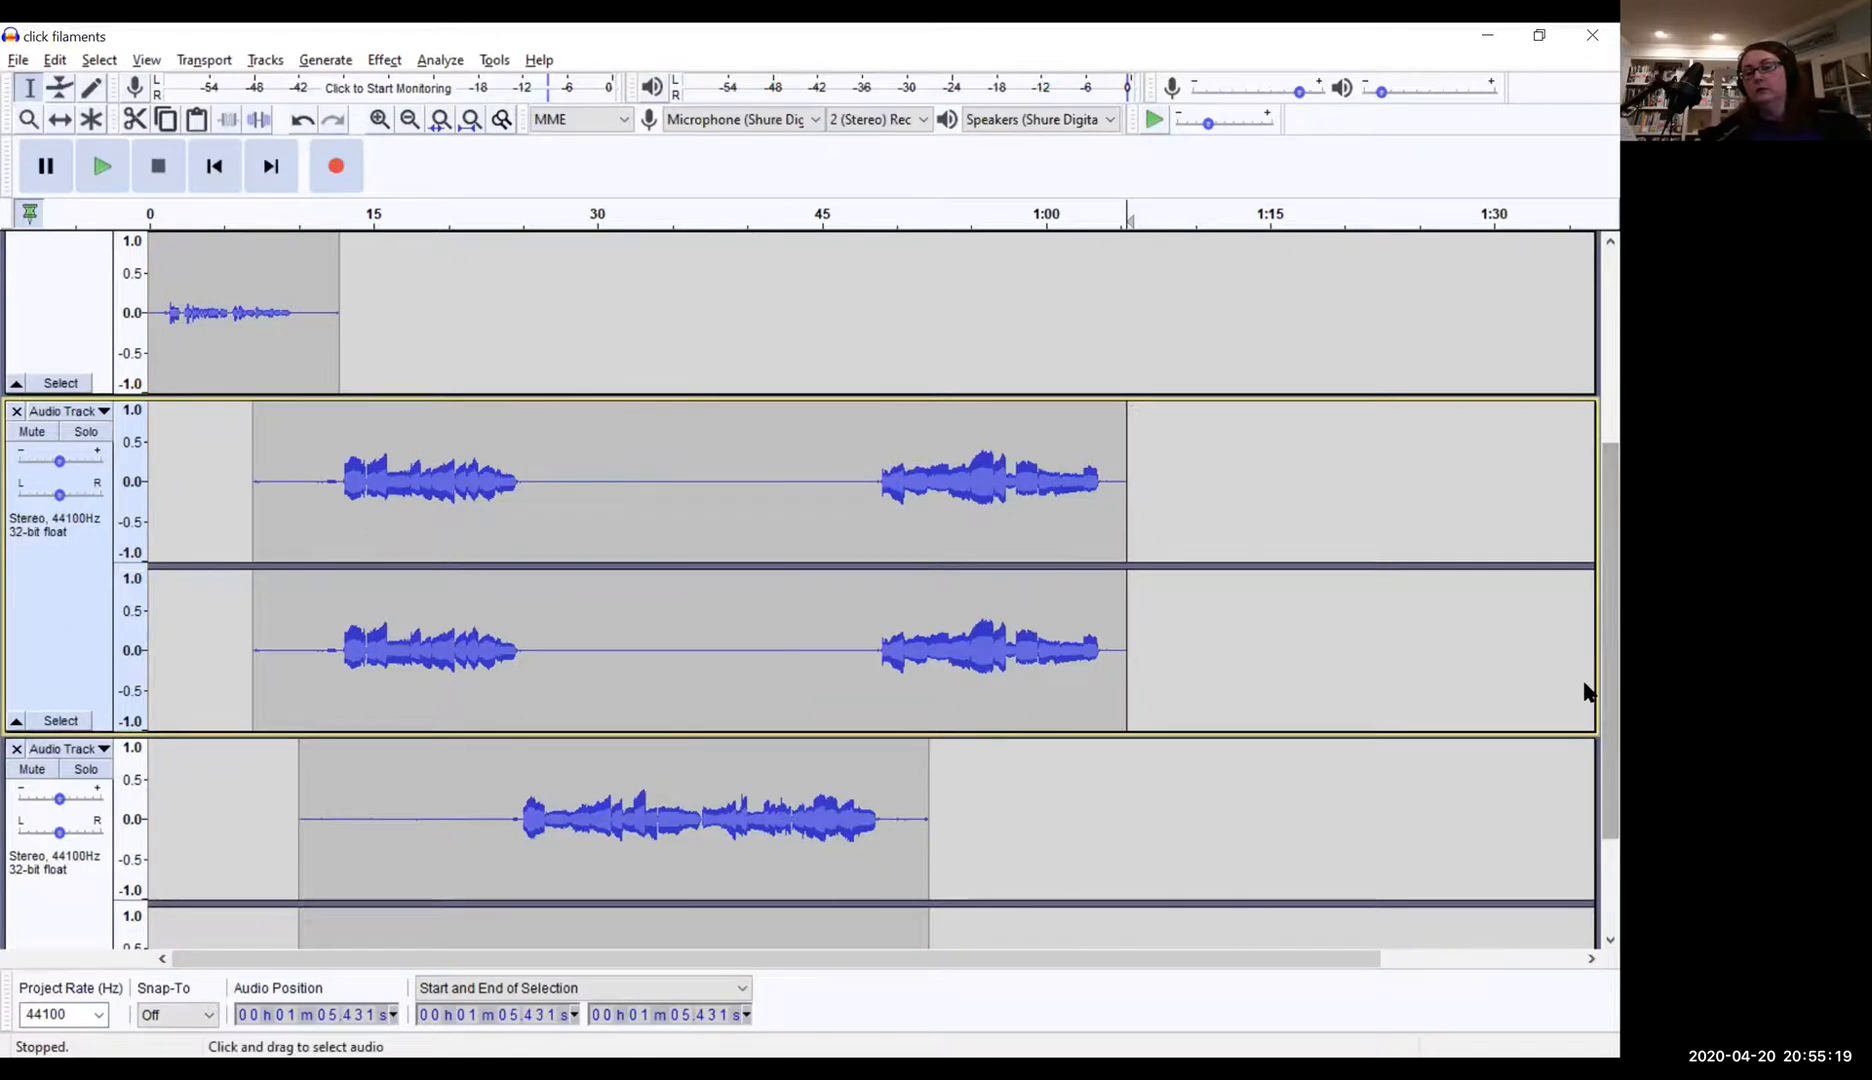
Step: Start an MP3 export and set its destination to OneDrive's Documents, Lesson Materials, Student files, the student's folder, 4-20-2020
drag(1606, 572, 1606, 464)
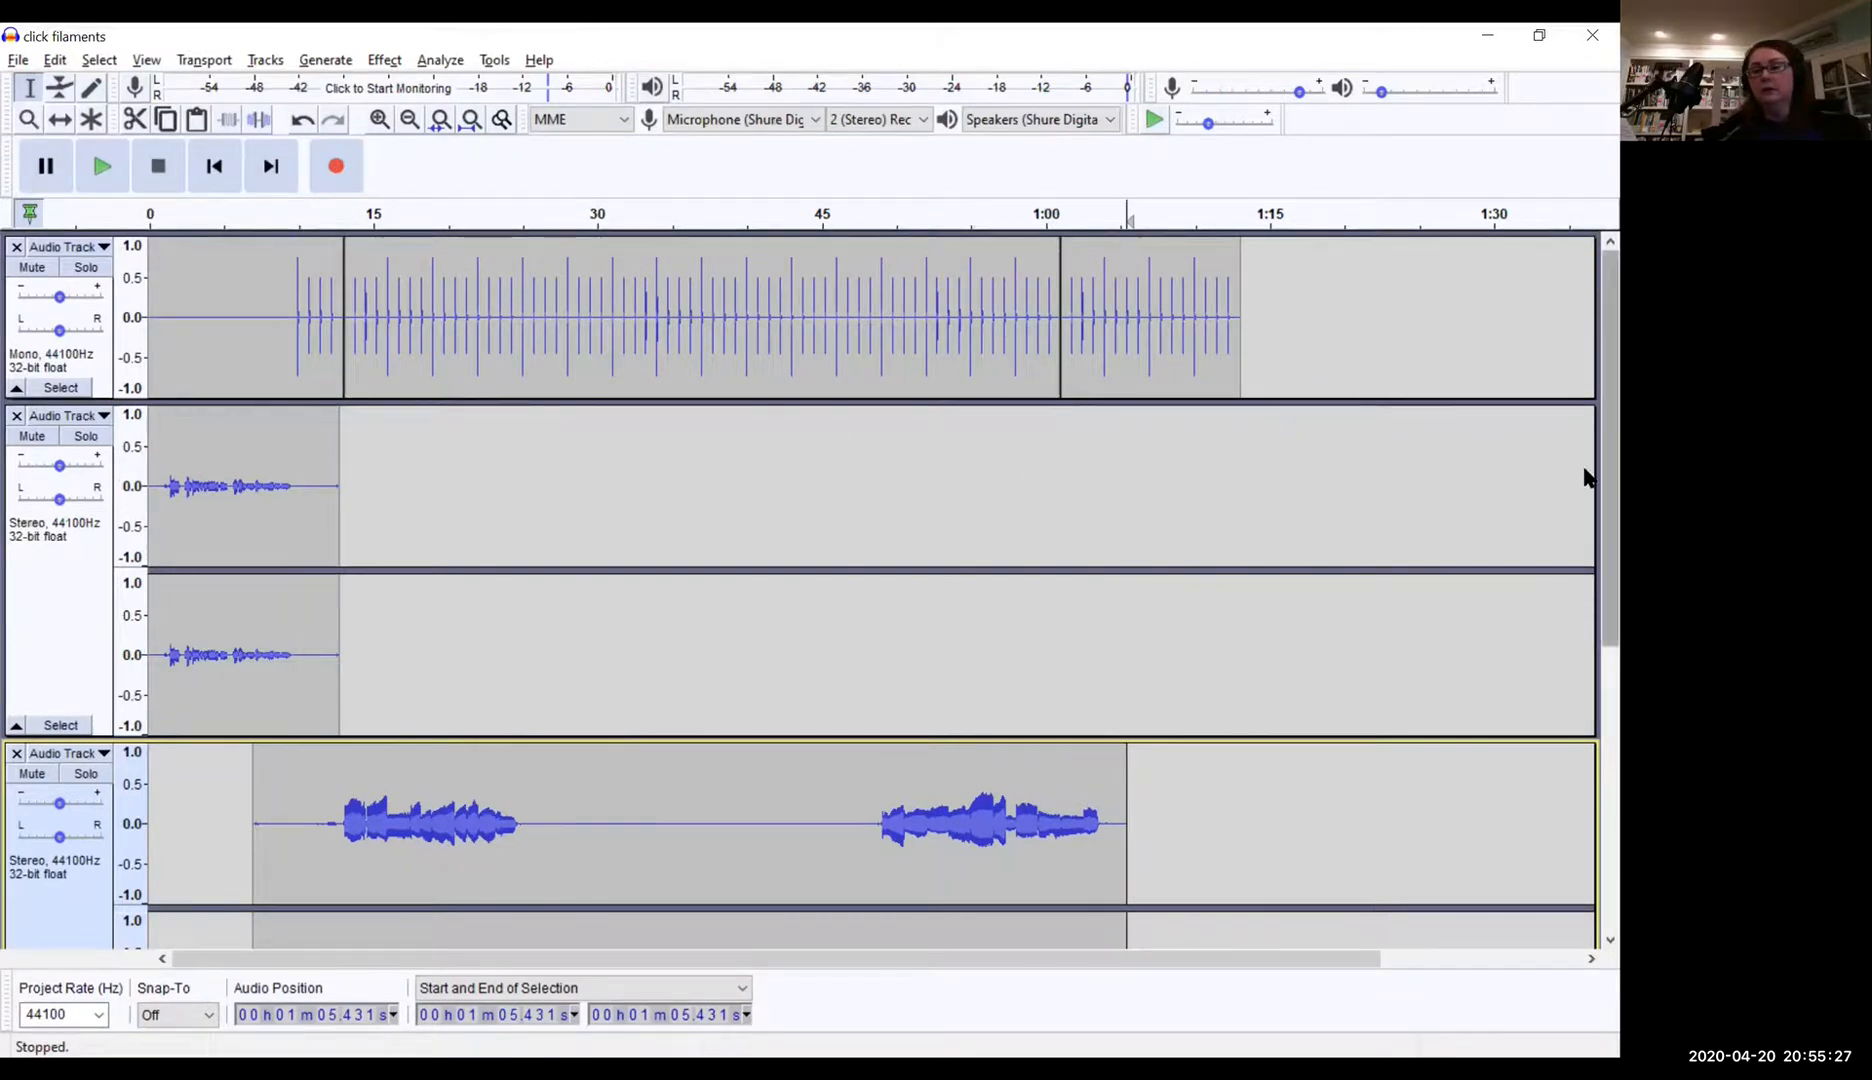
mouse_move(1606, 477)
mouse_down()
mouse_move(1600, 735)
mouse_move(1584, 473)
mouse_up()
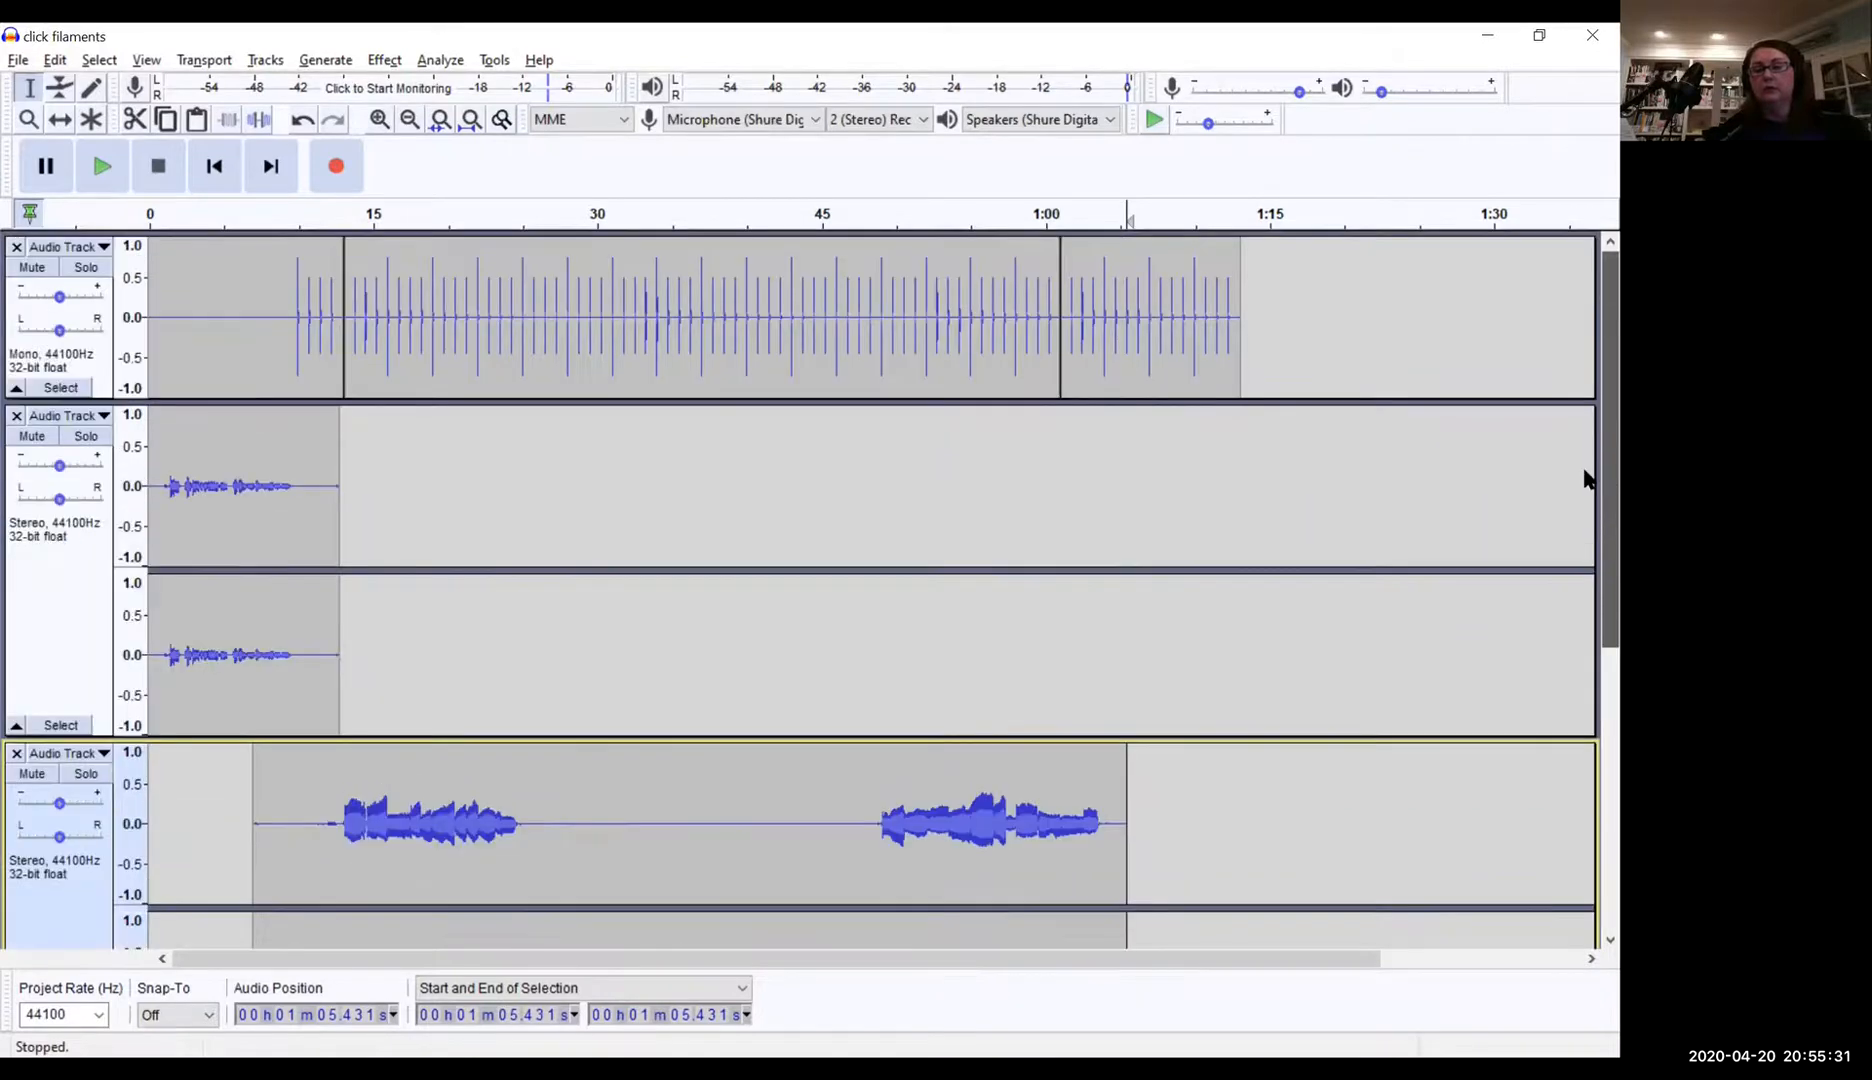
click(19, 60)
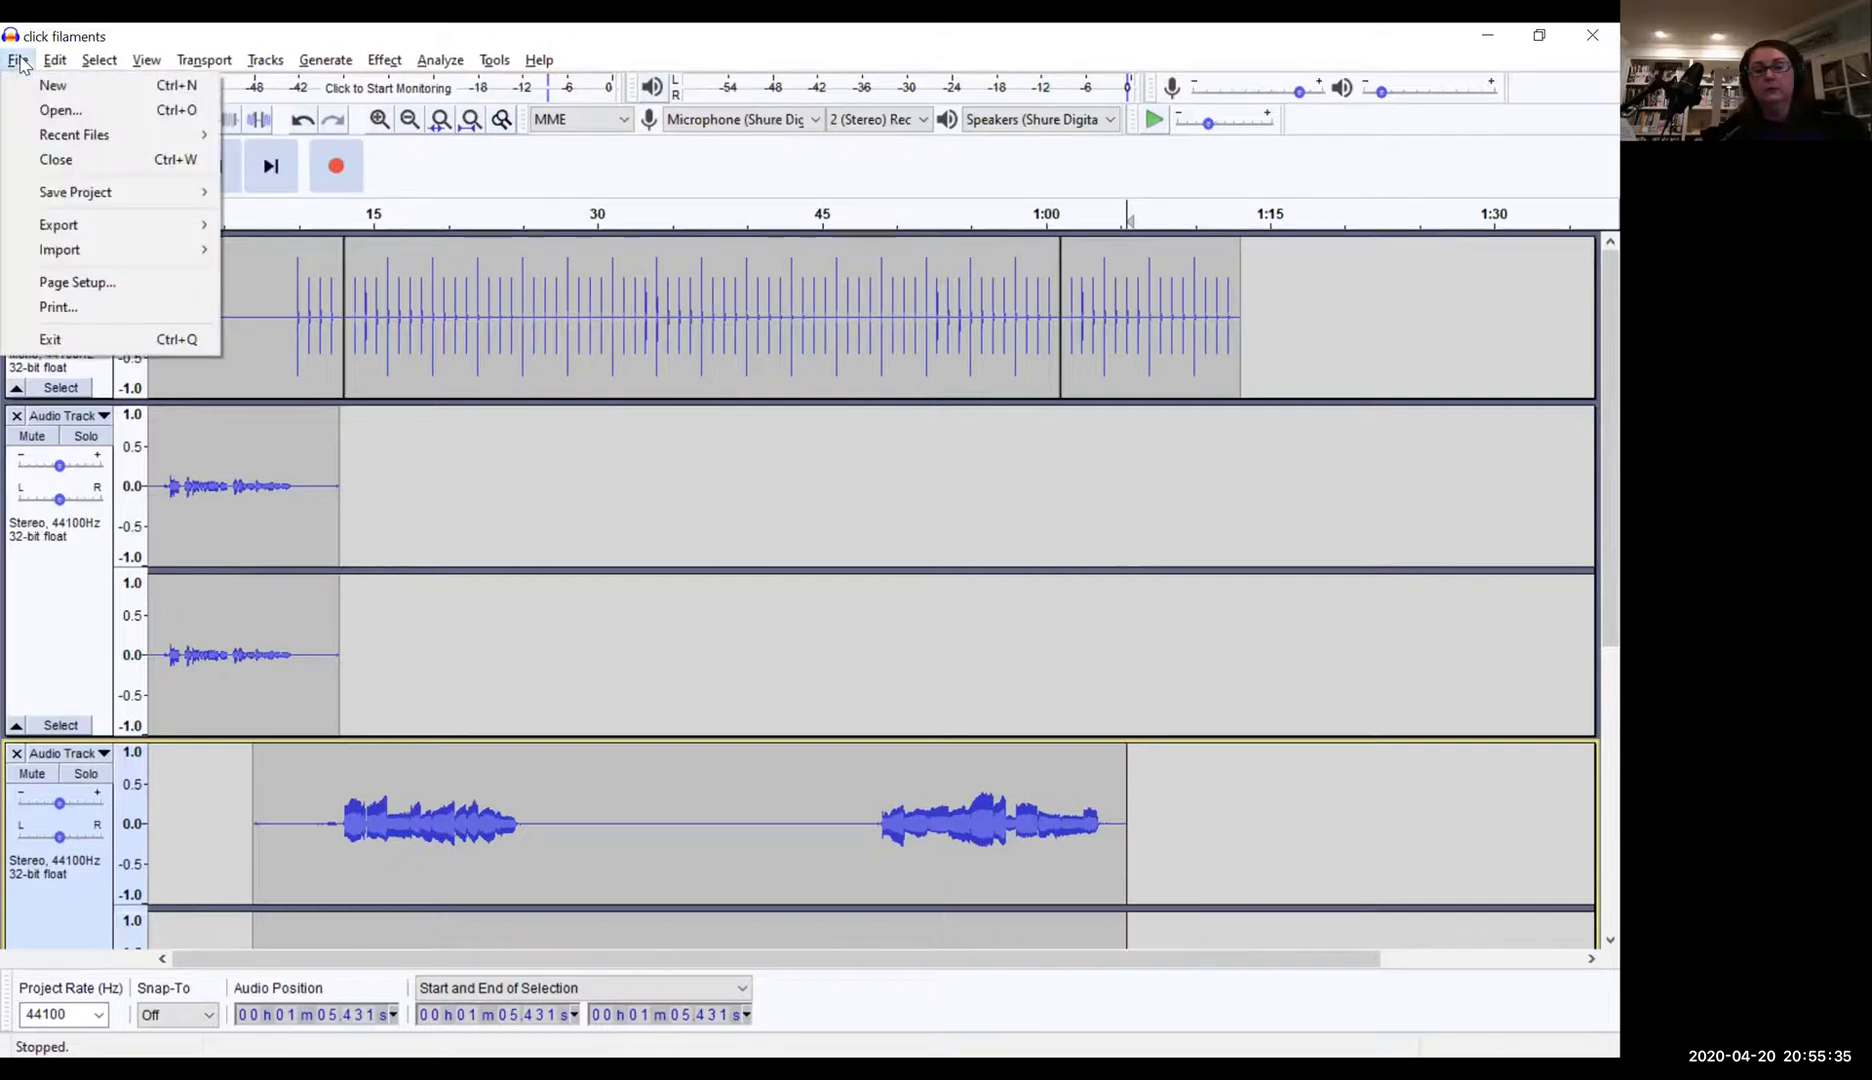
mouse_move(92, 231)
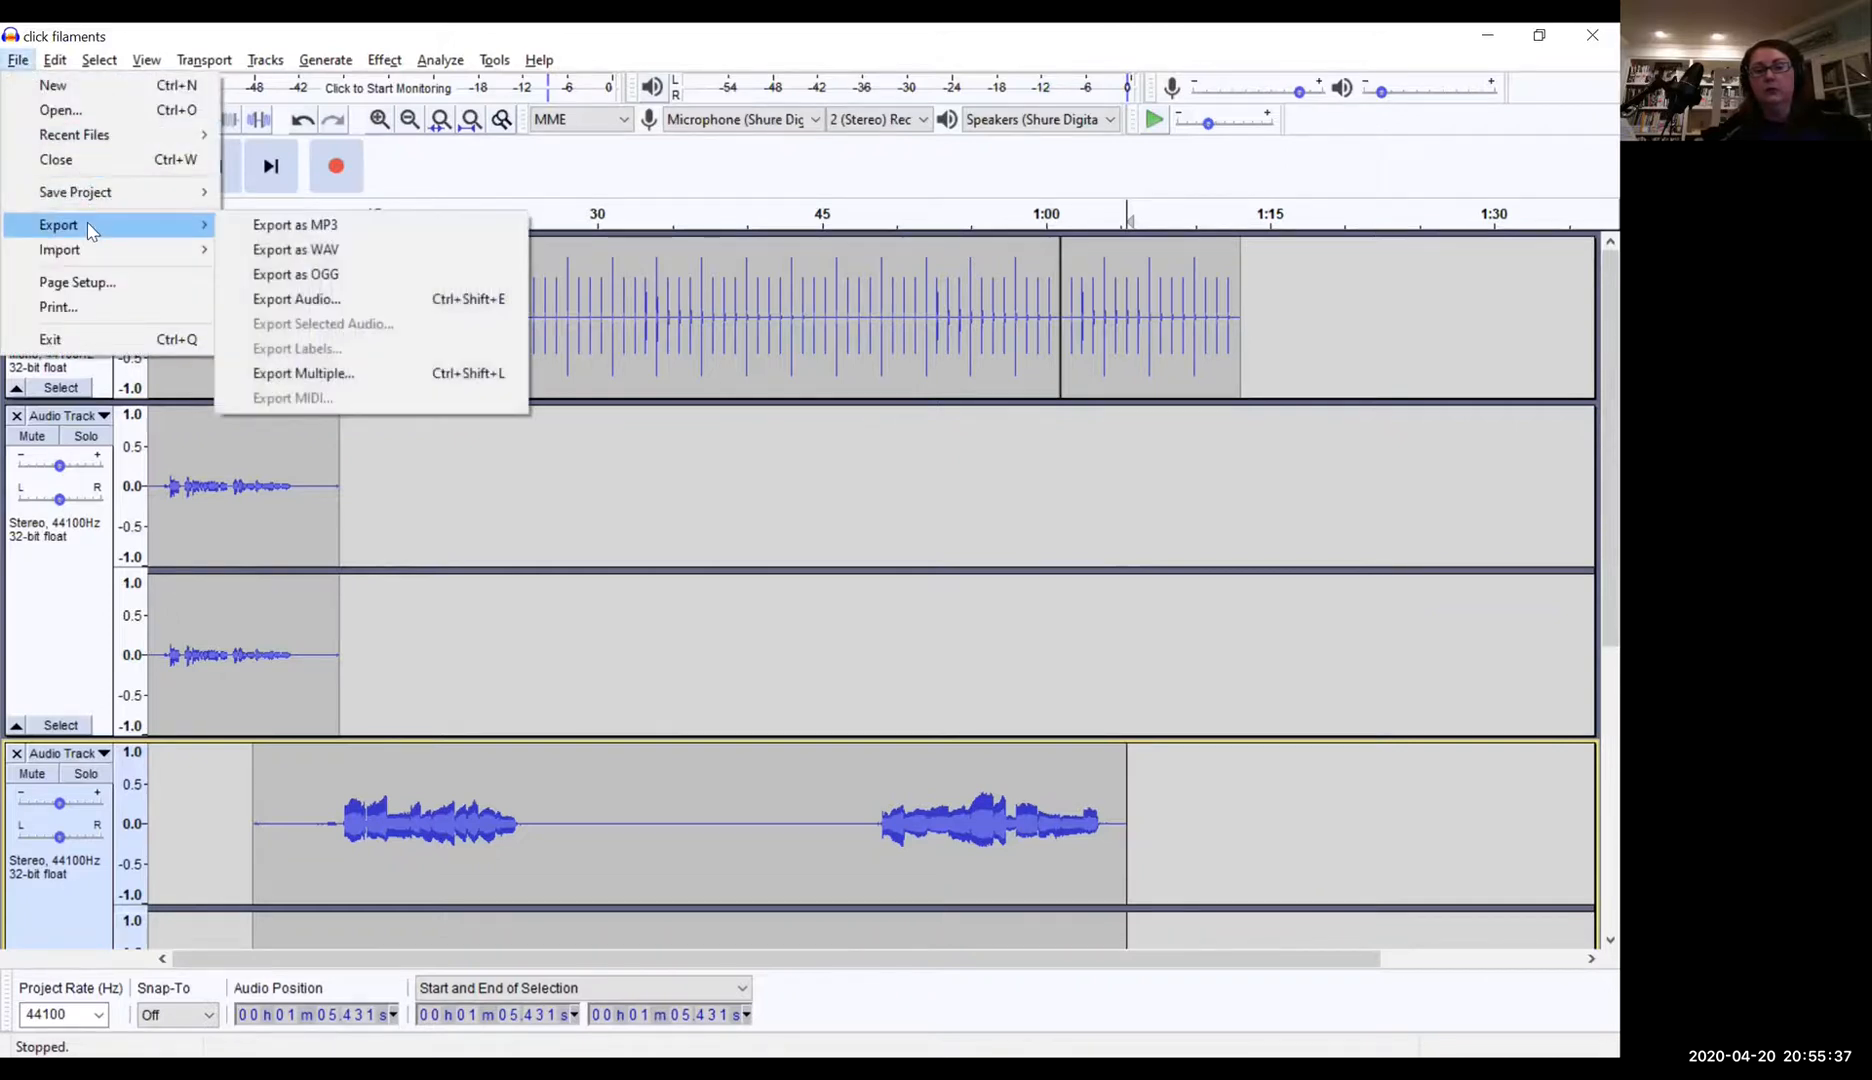
click(240, 233)
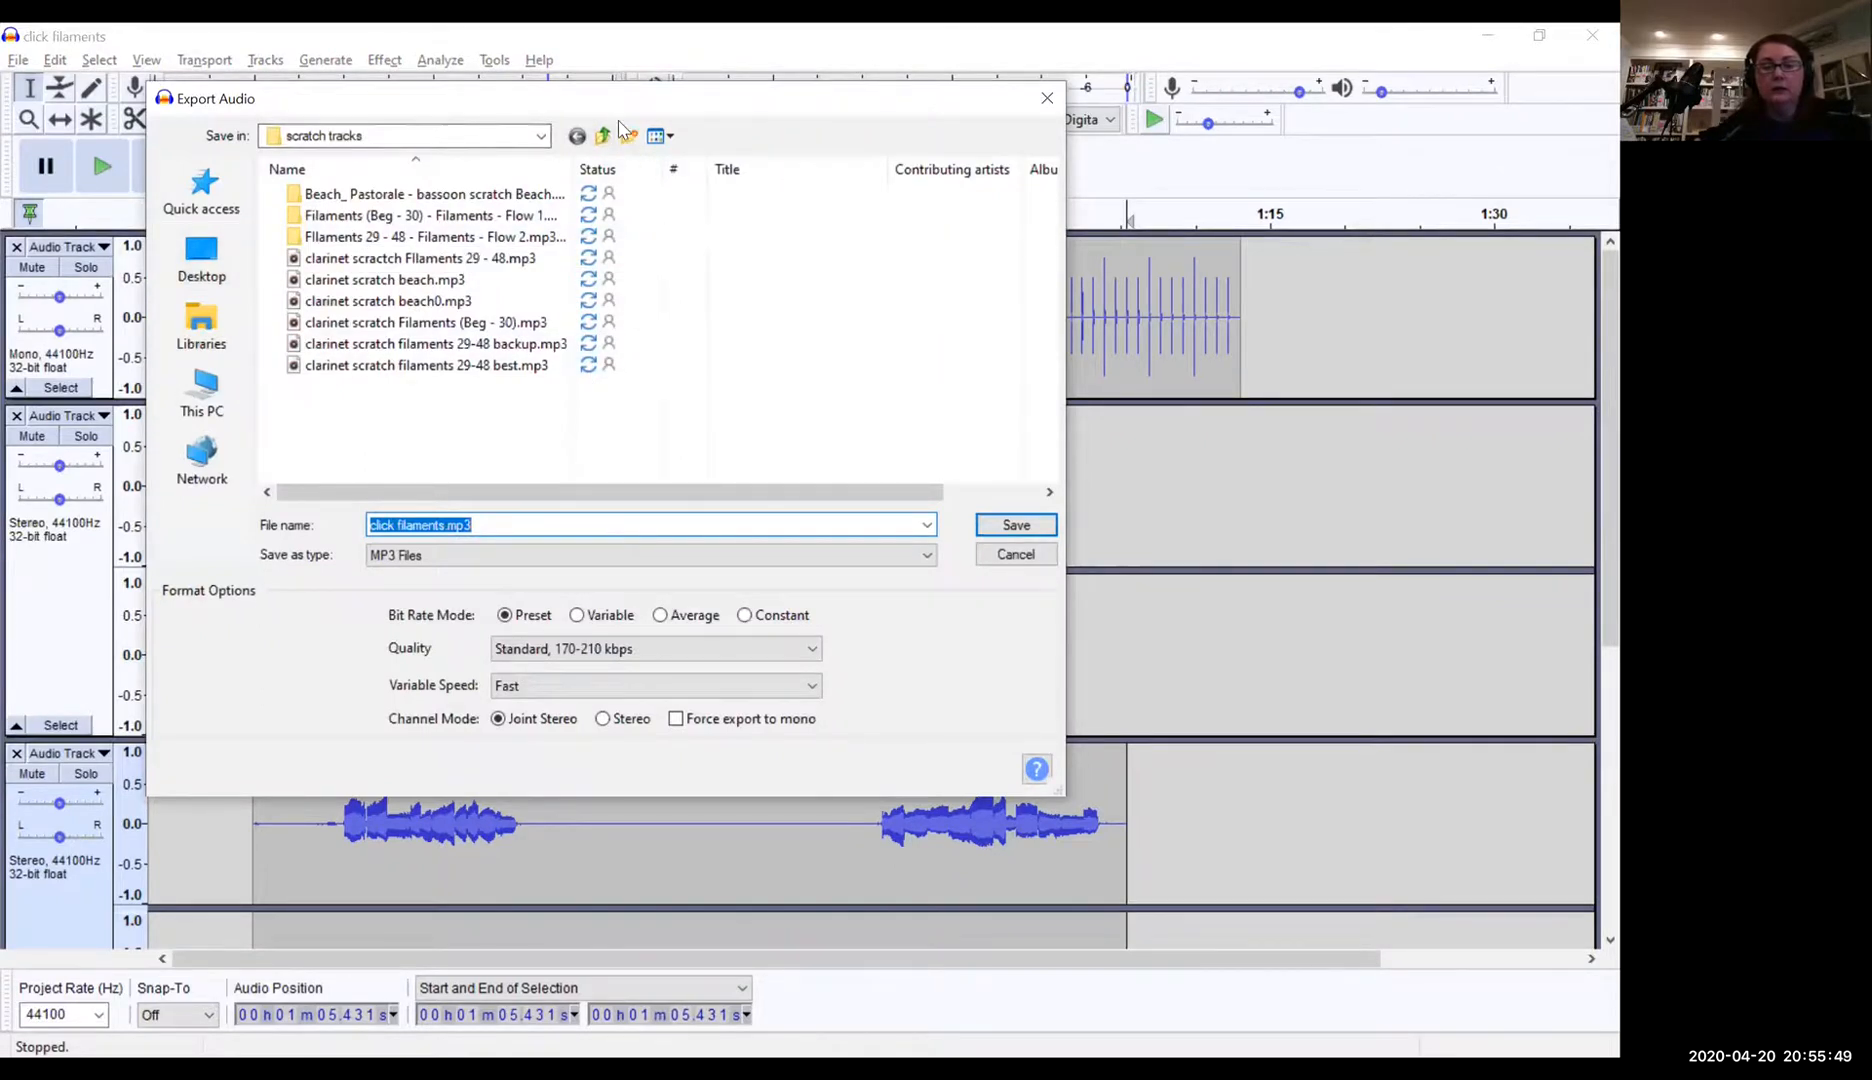
click(541, 138)
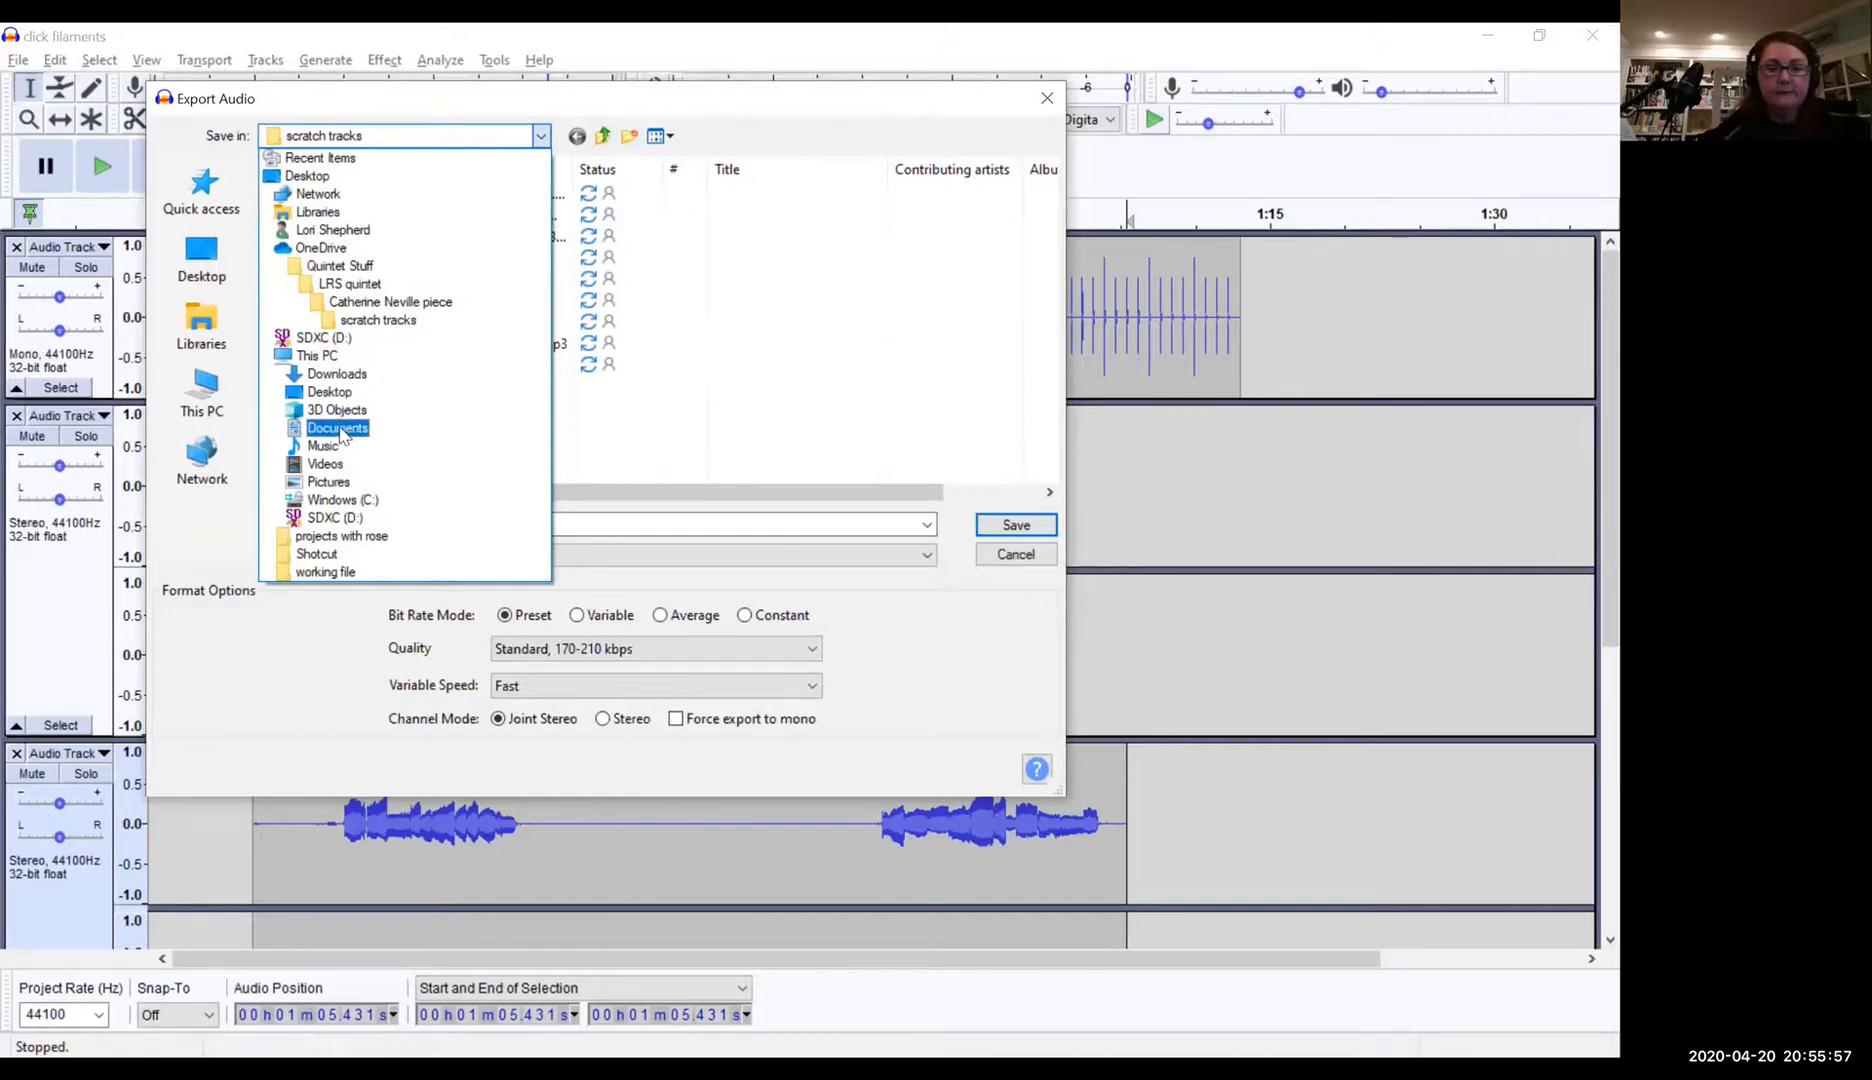
click(356, 250)
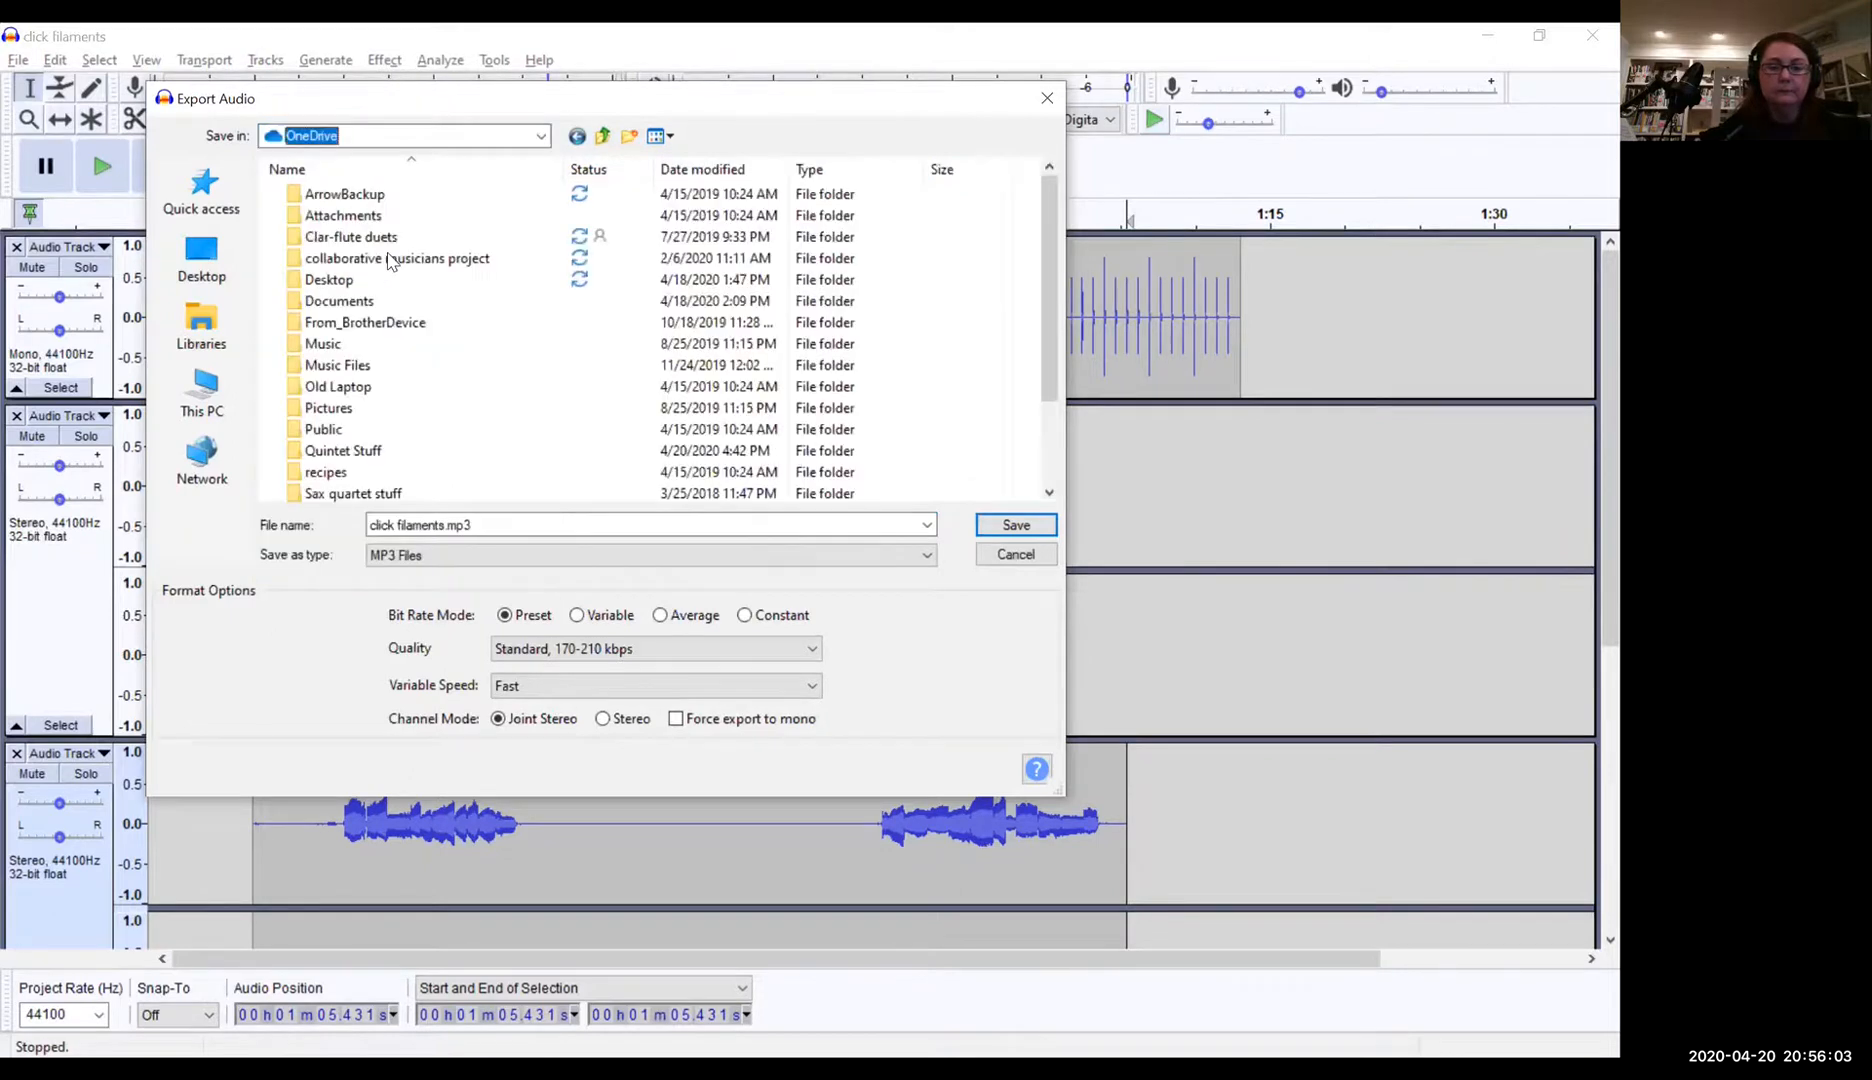
double_click(339, 306)
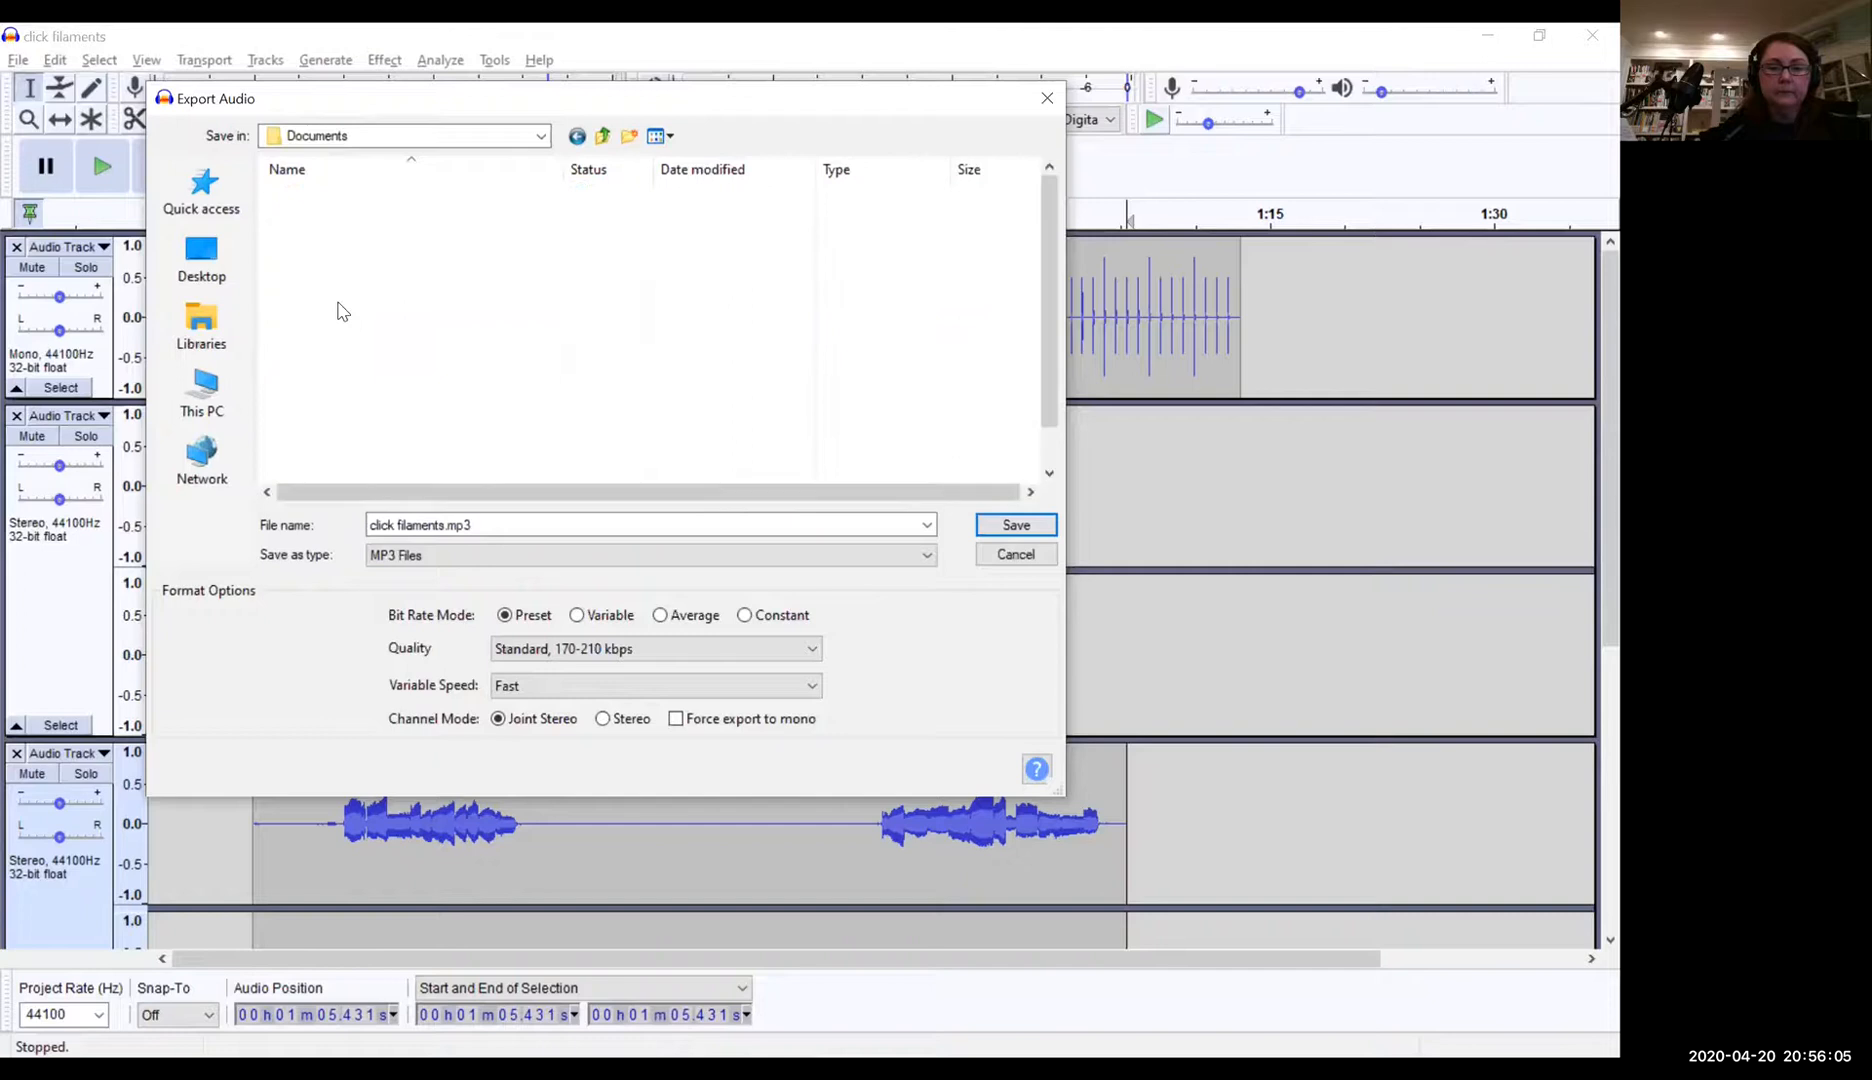
double_click(356, 324)
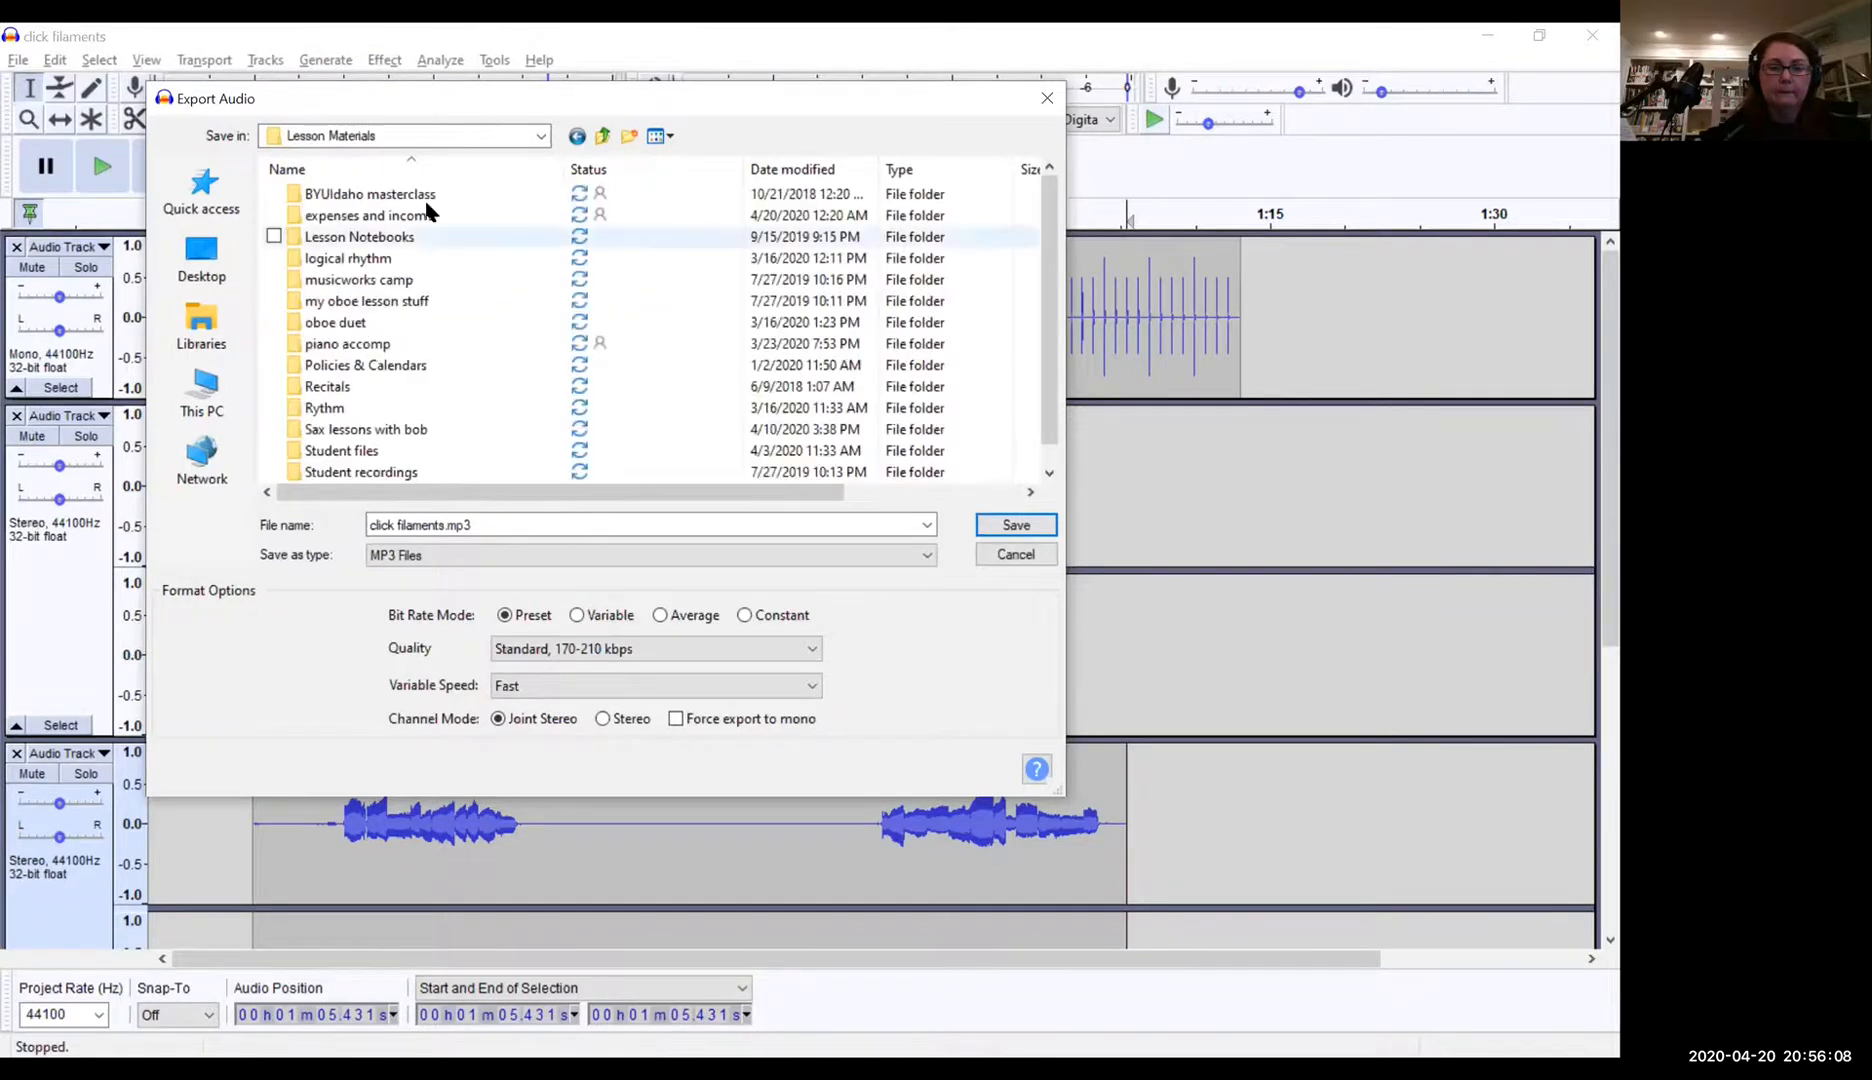
double_click(350, 452)
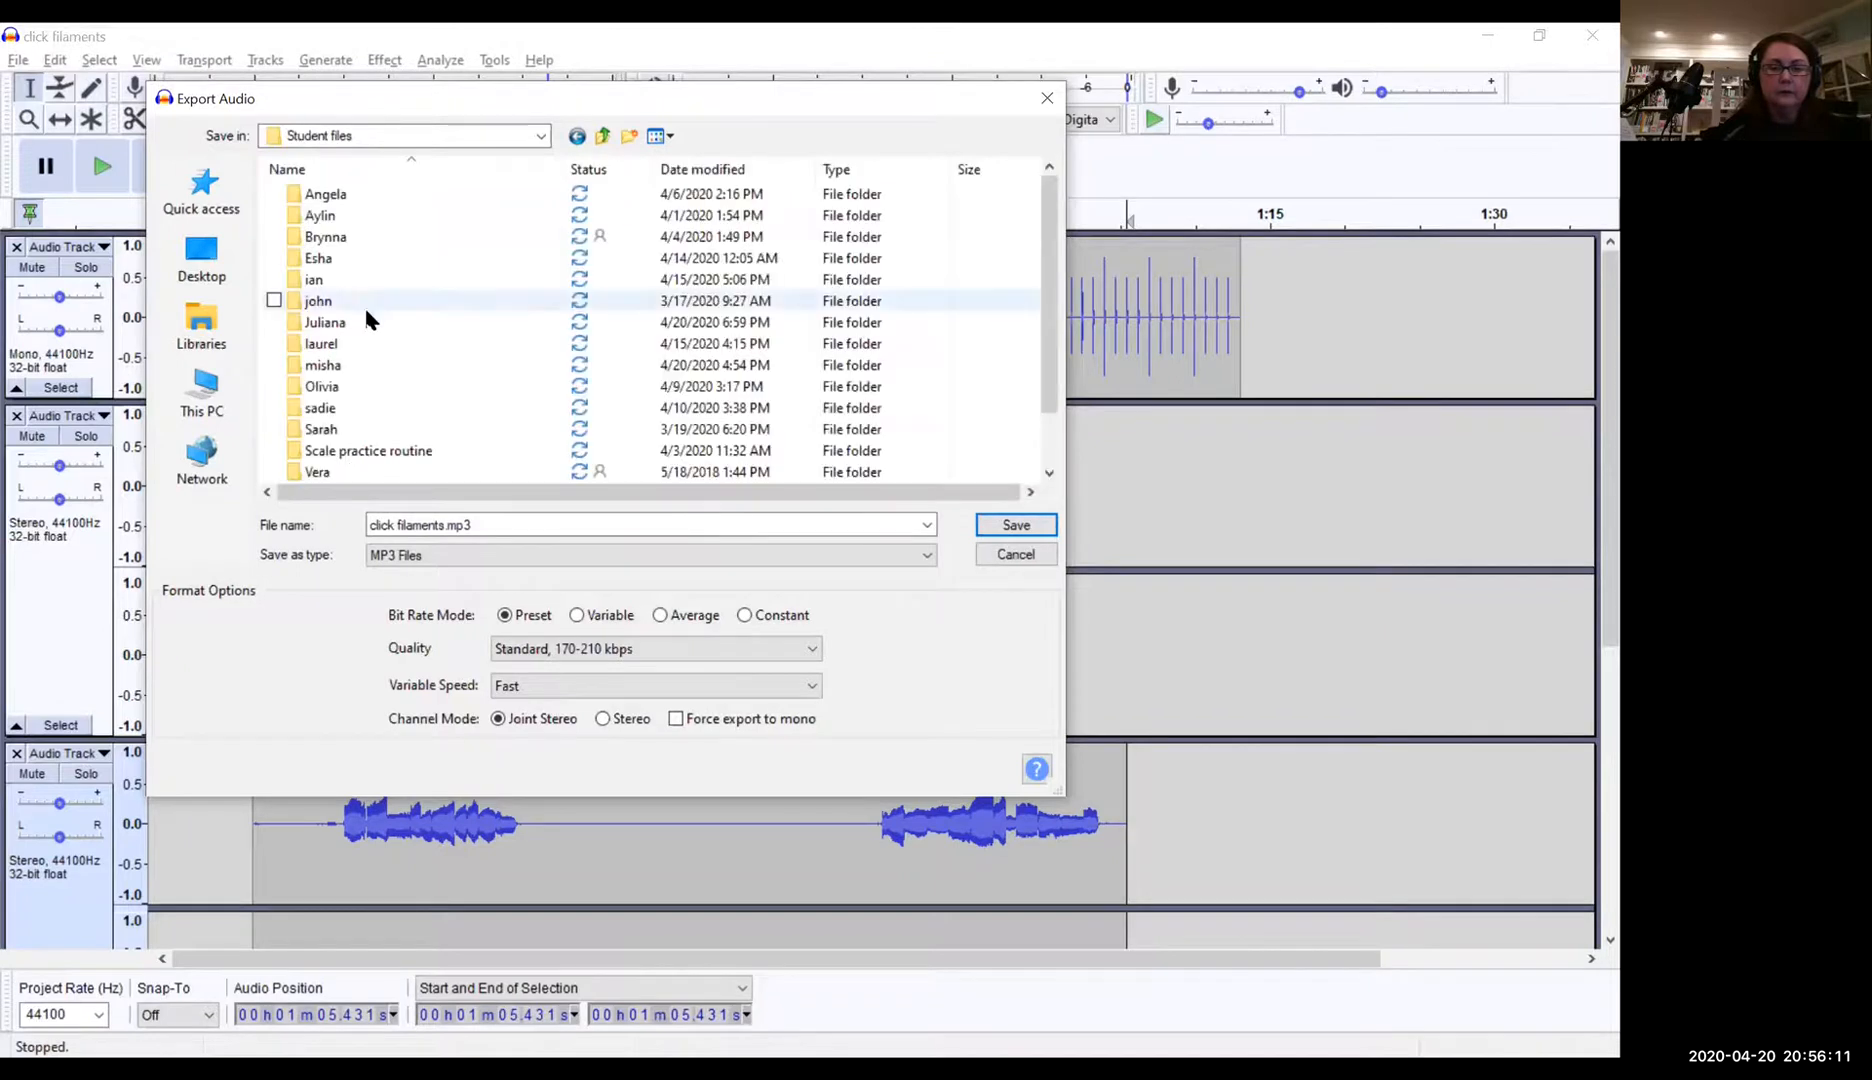
click(355, 320)
double_click(355, 322)
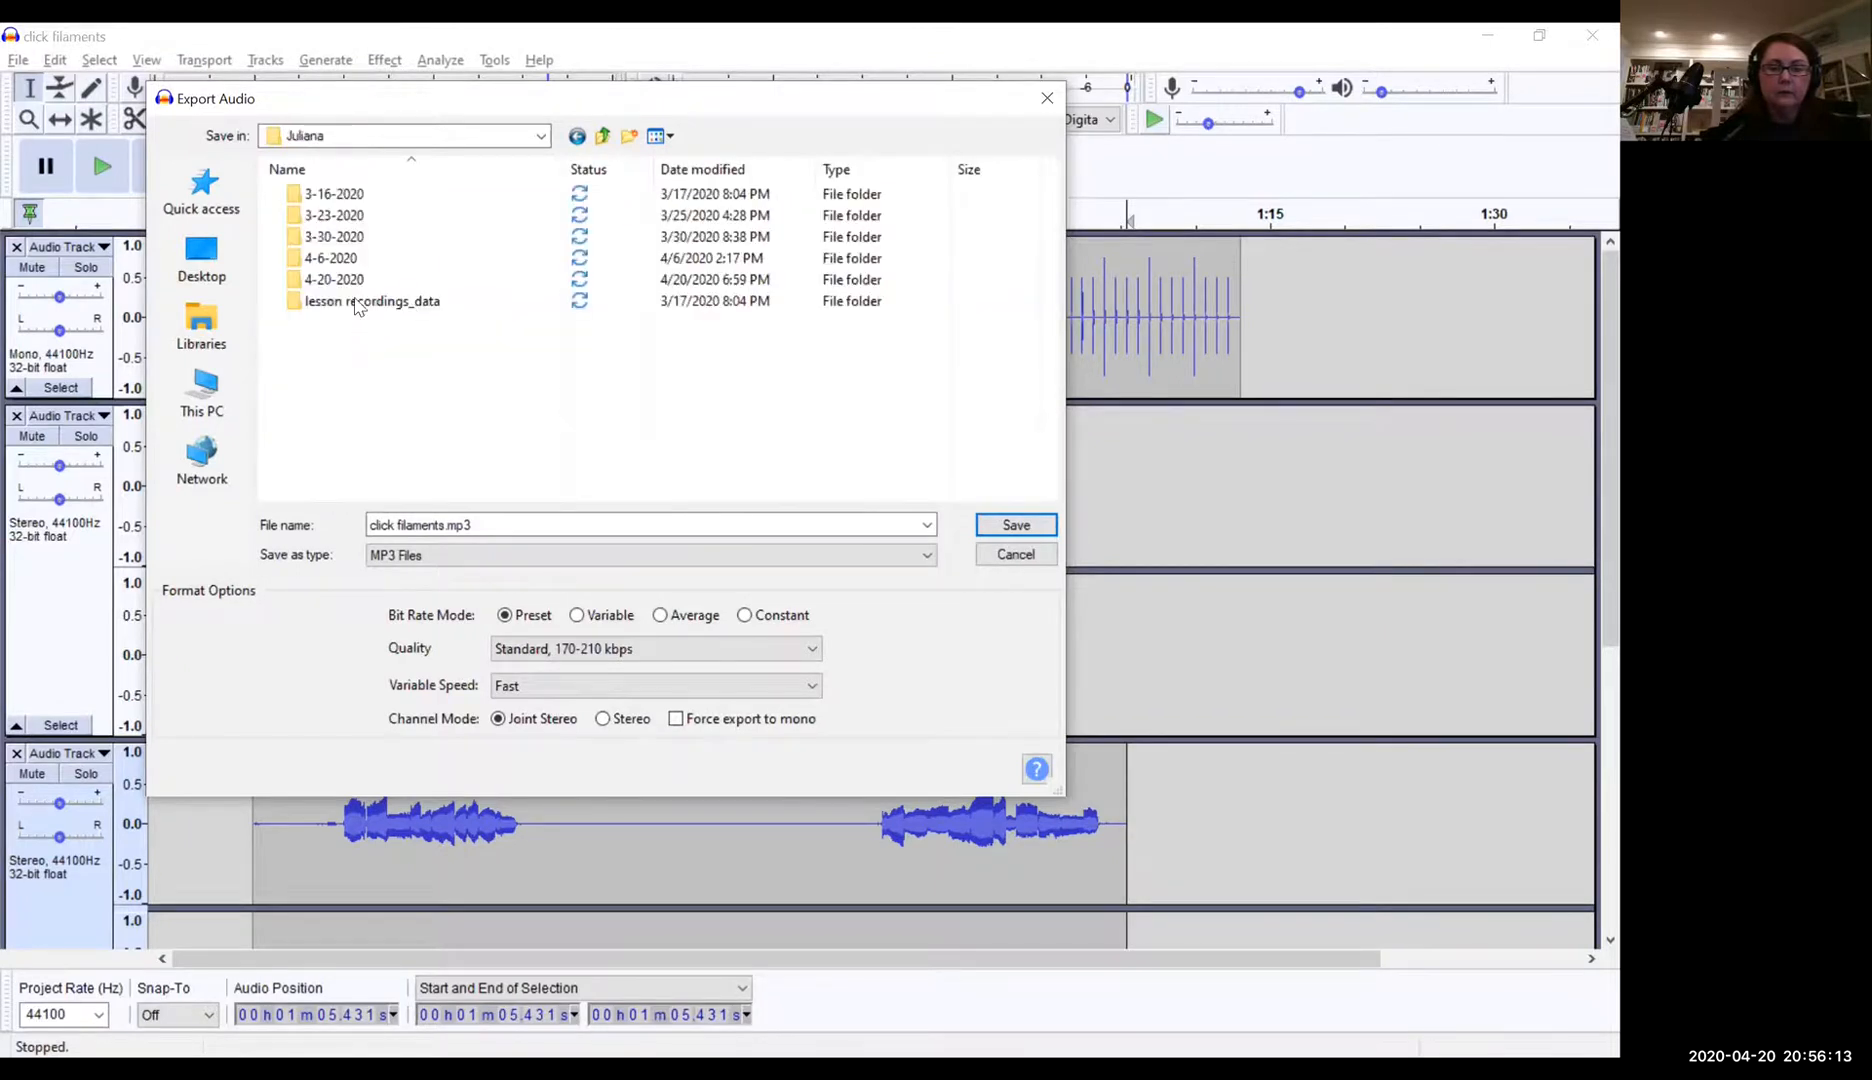
double_click(355, 282)
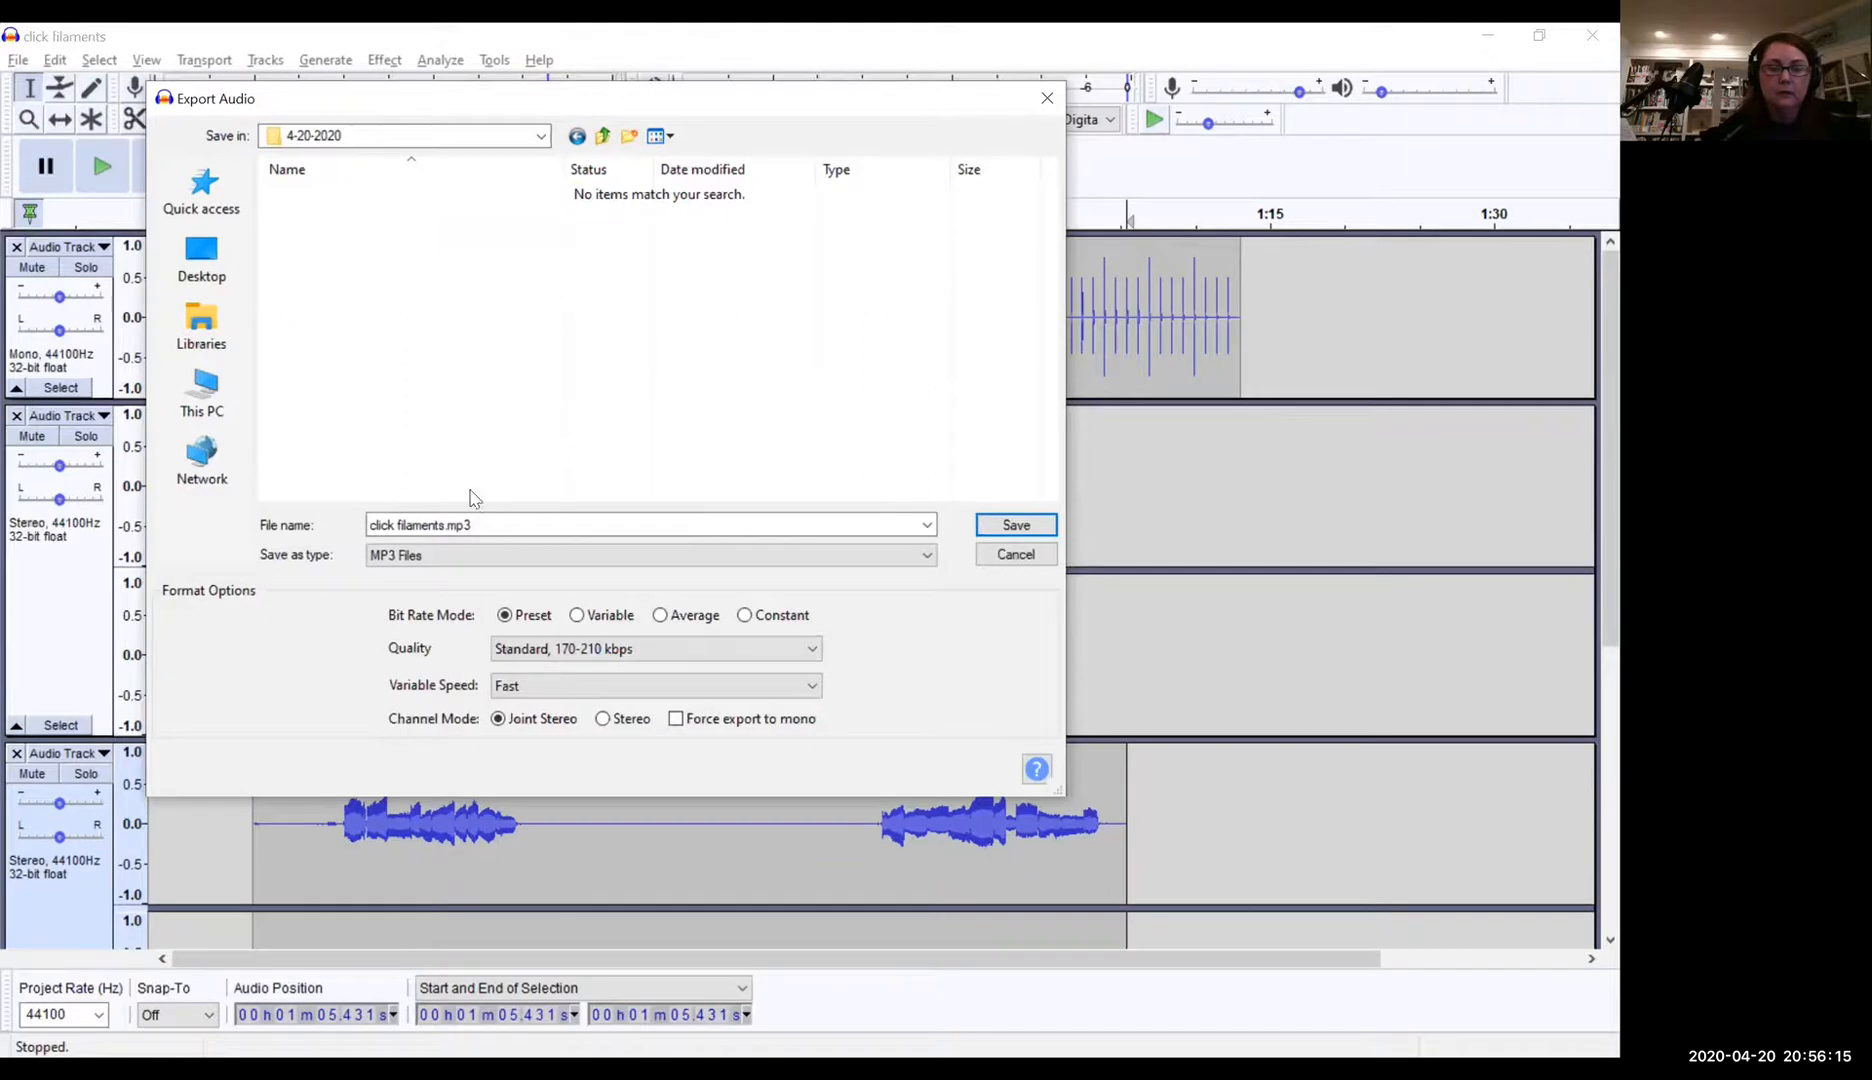
Step: Name the MP3 file "Gekler pg 20 #4" and export the mixed-down tracks with the metadata tags left blank
click(497, 524)
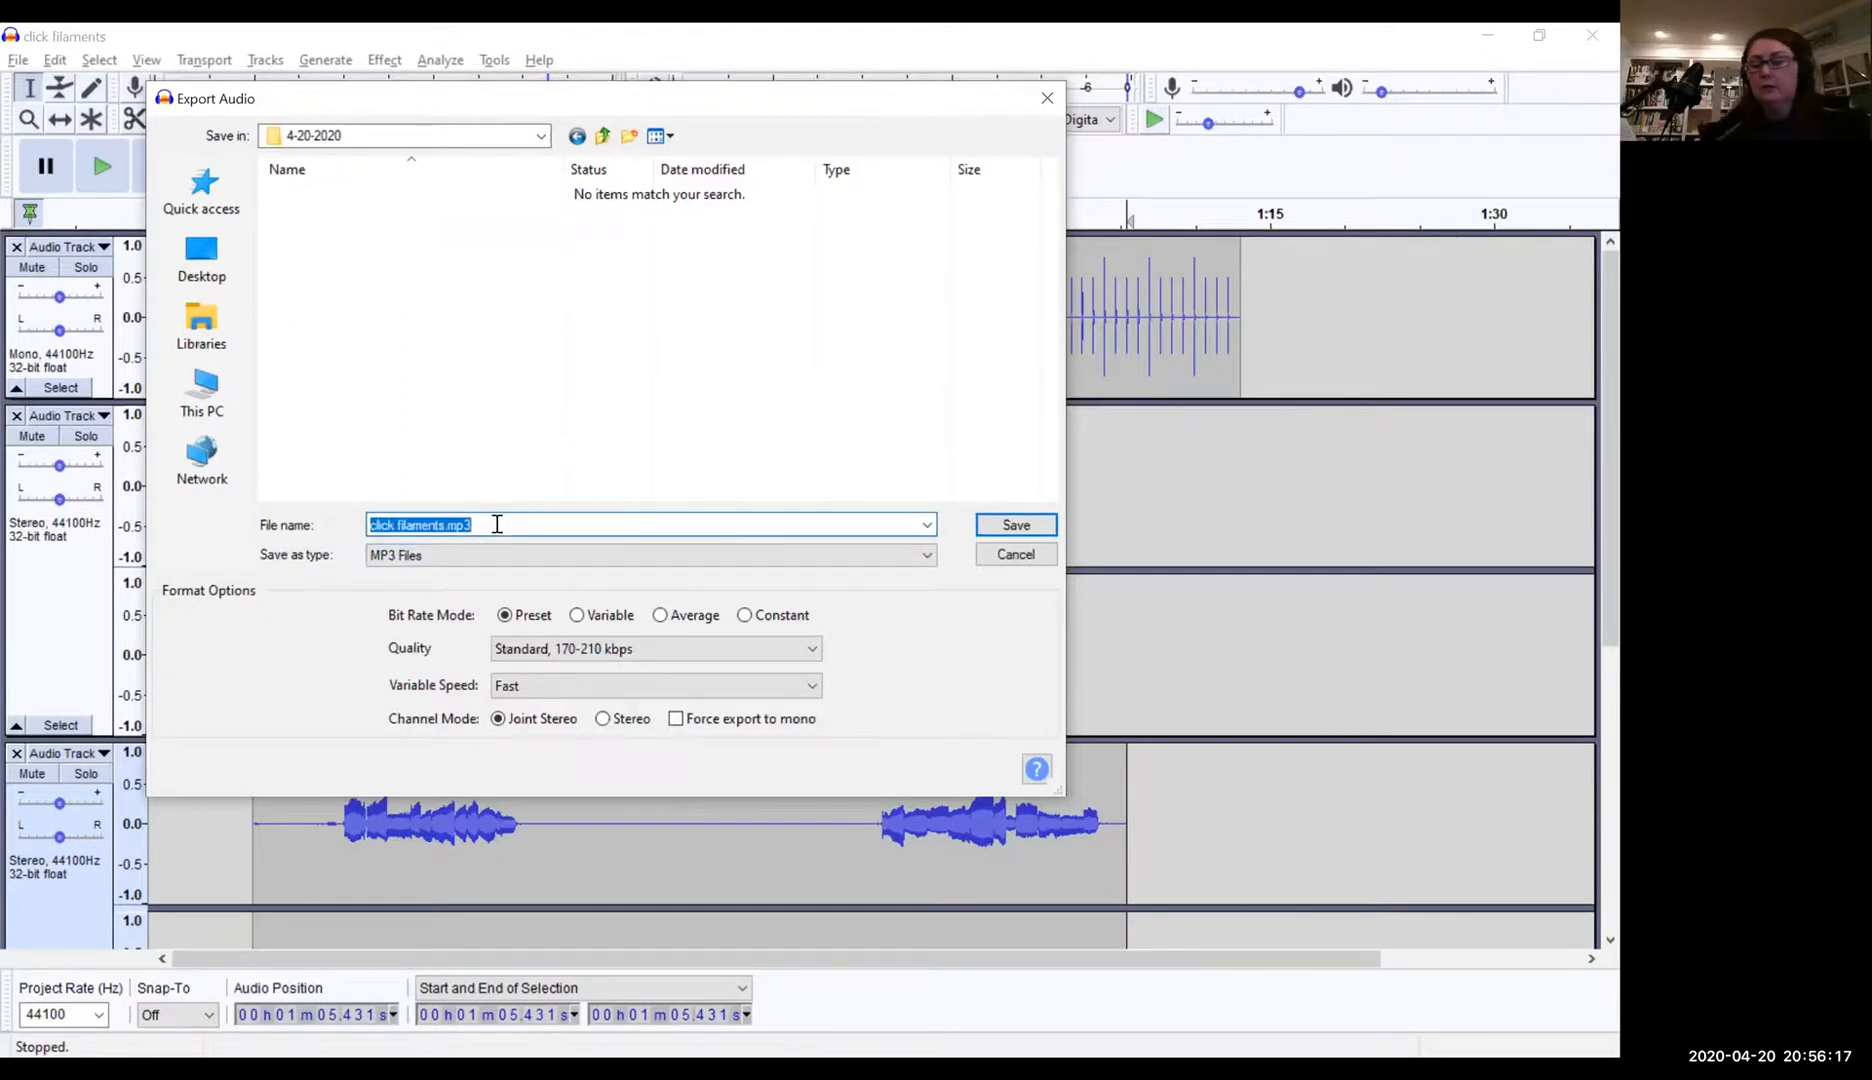
text(G)
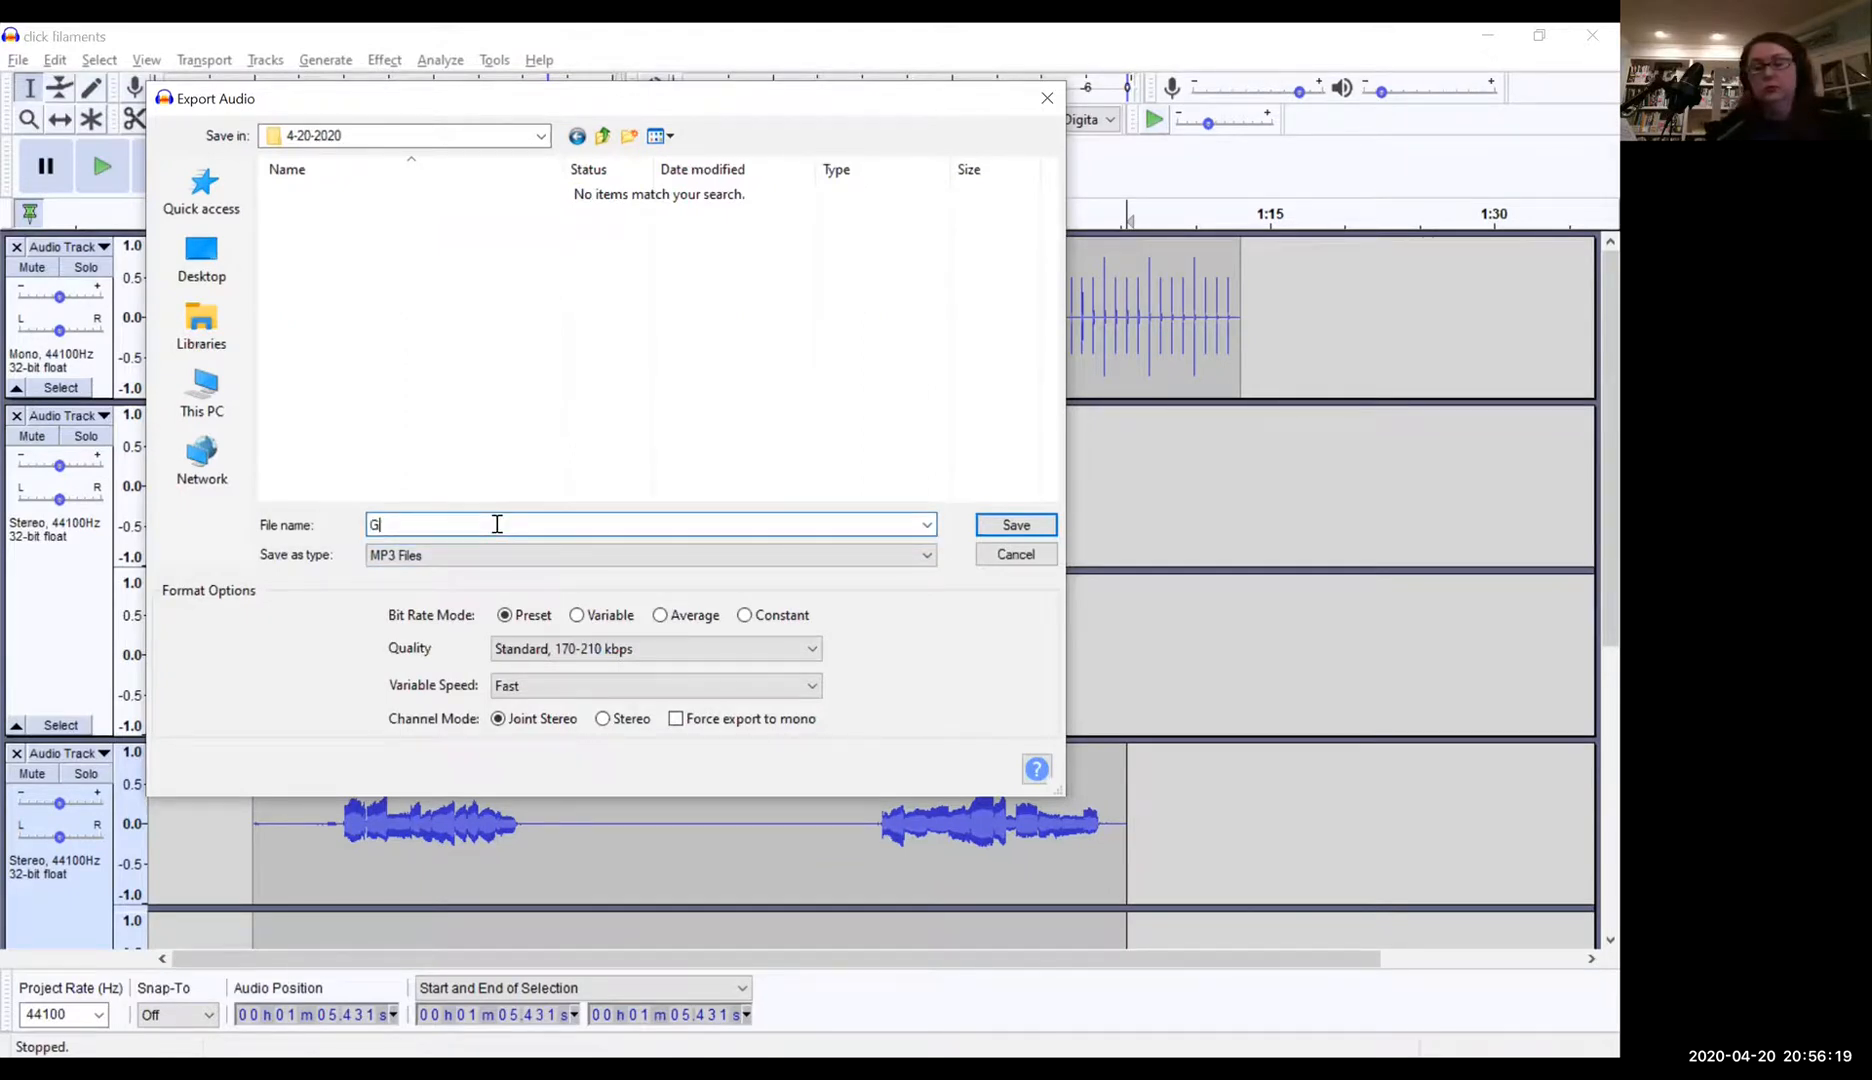
text(ekler p)
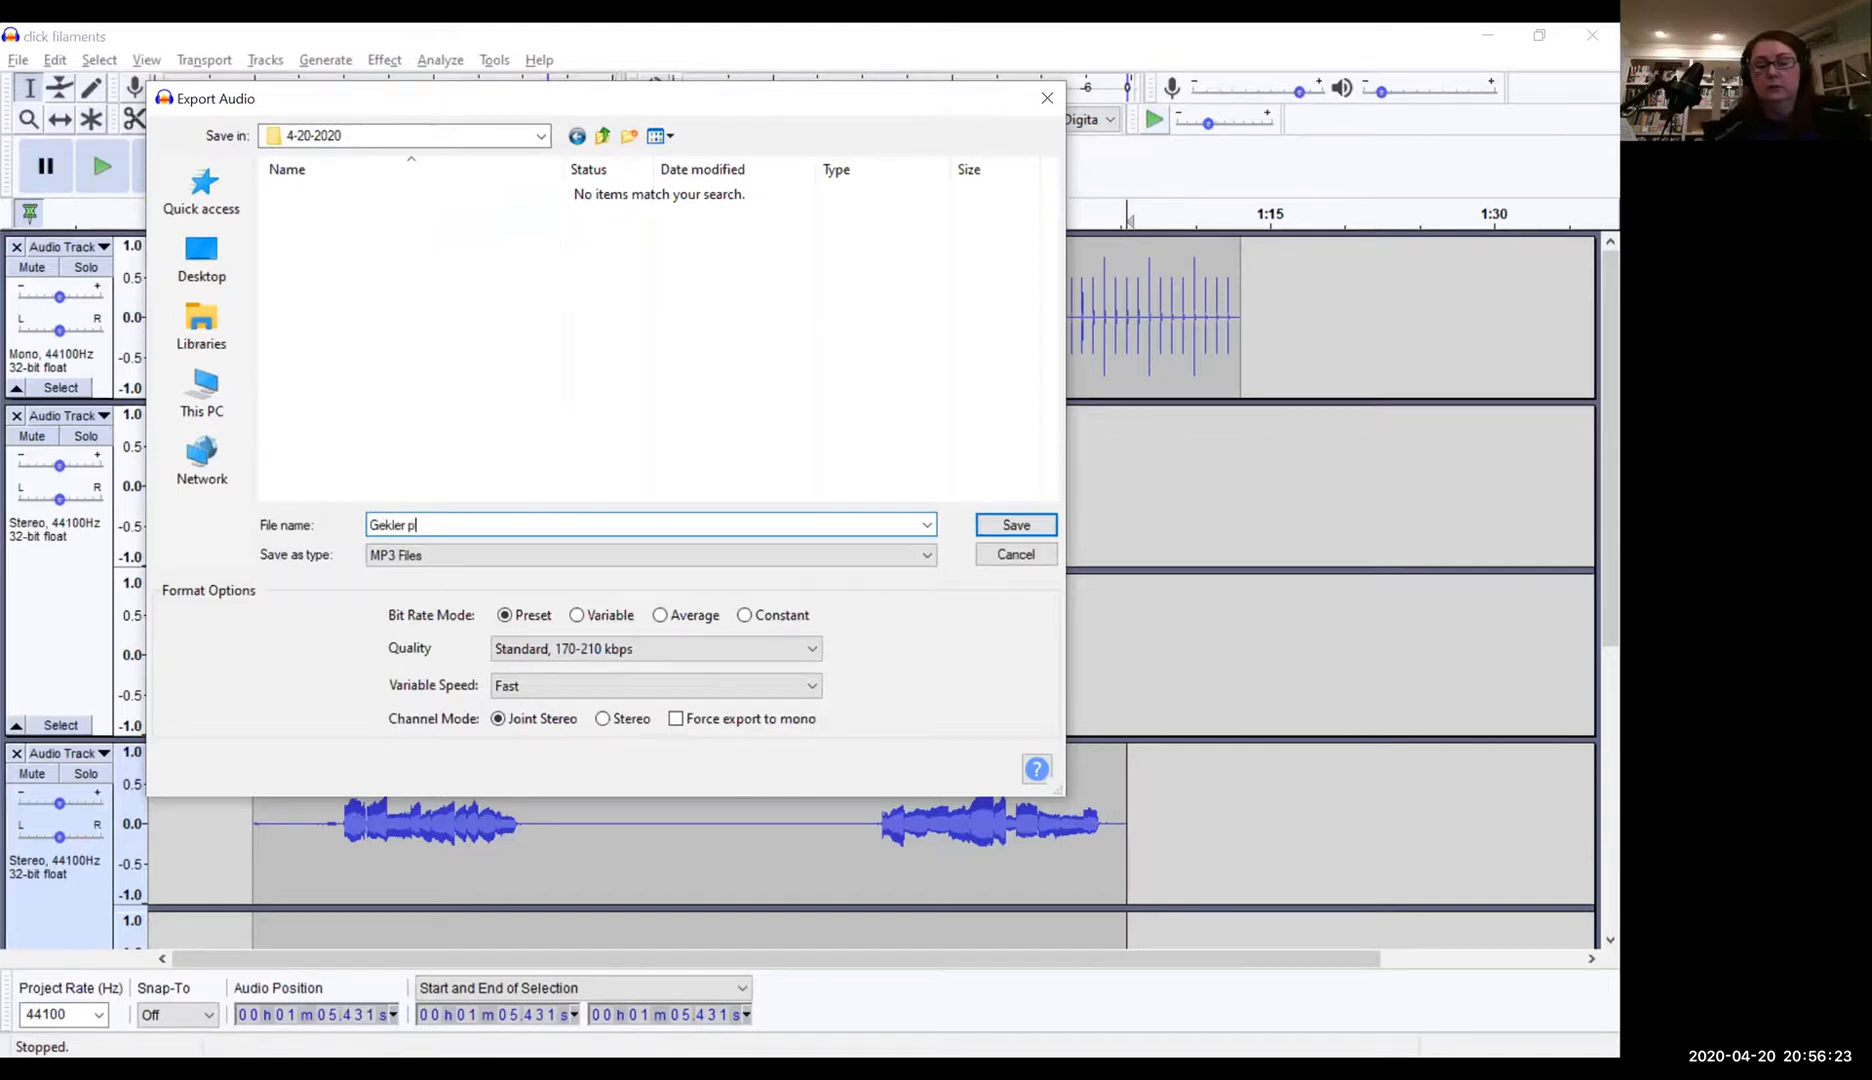
text(g 20 #4)
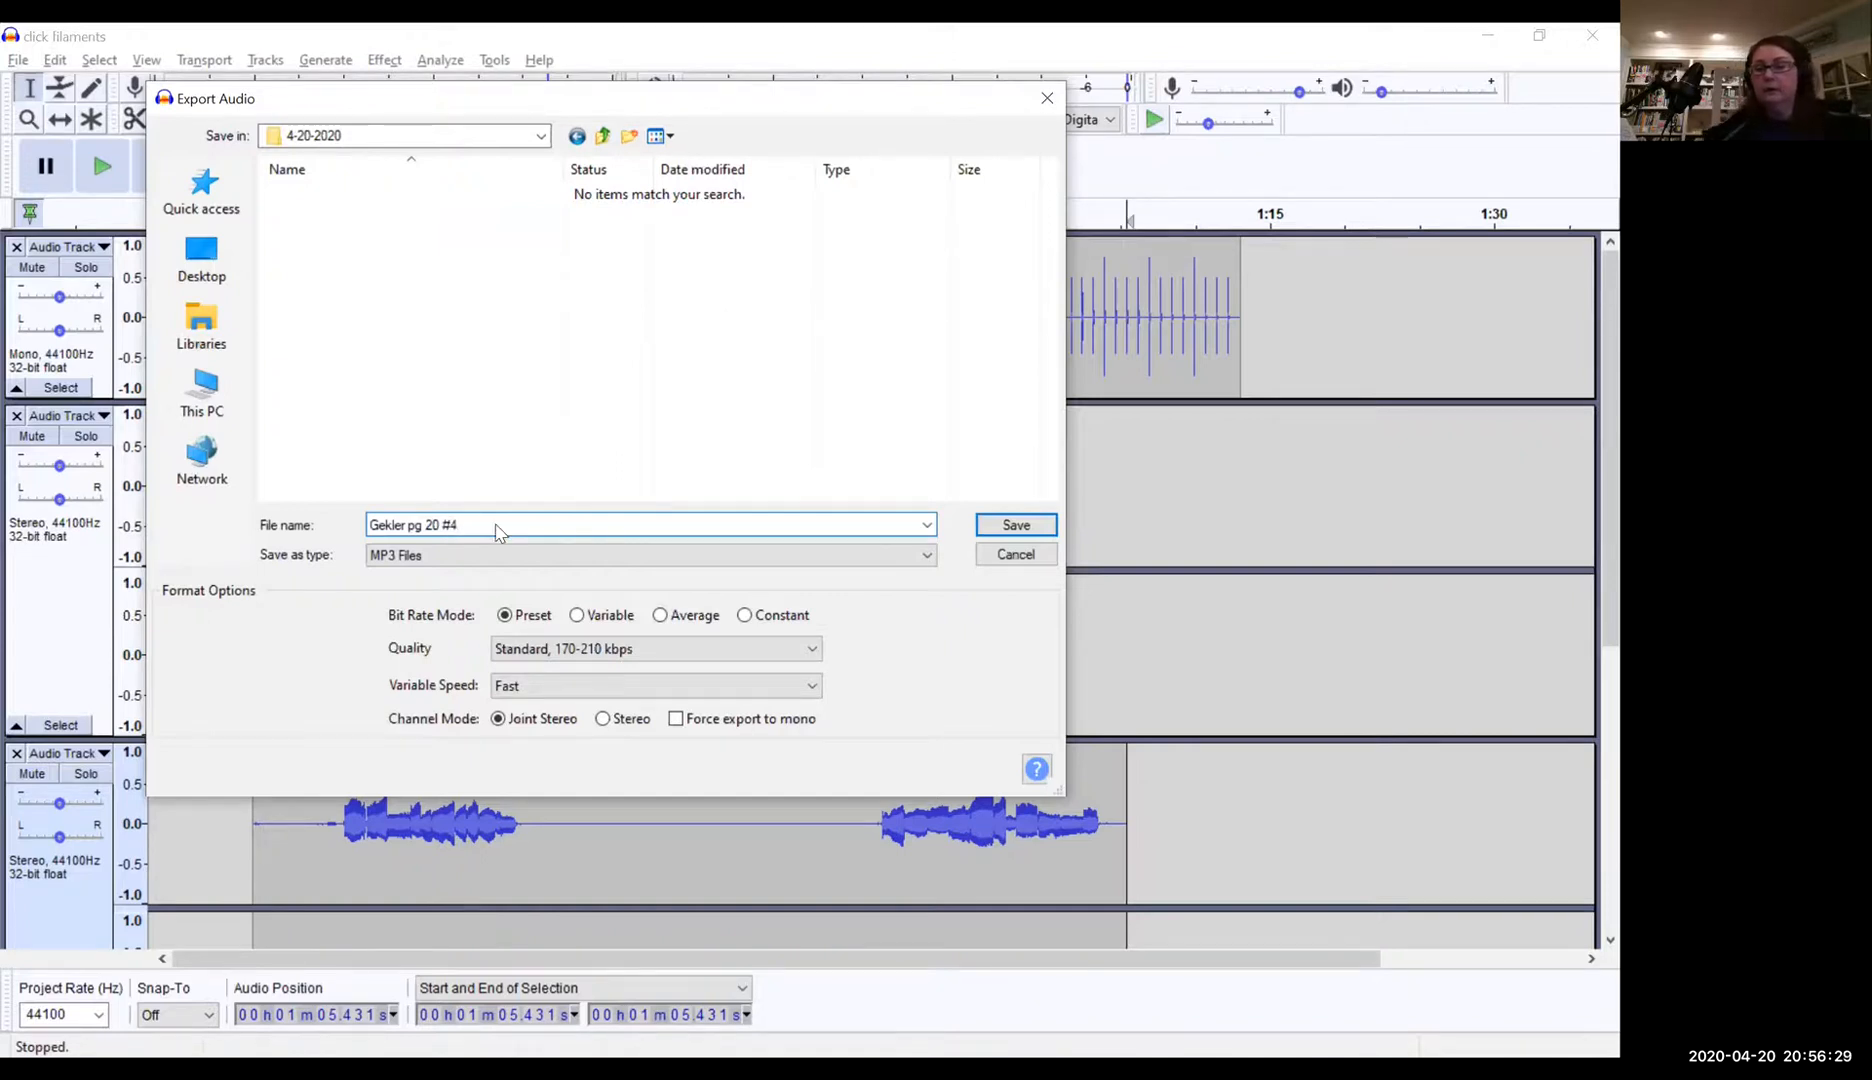
key(Return)
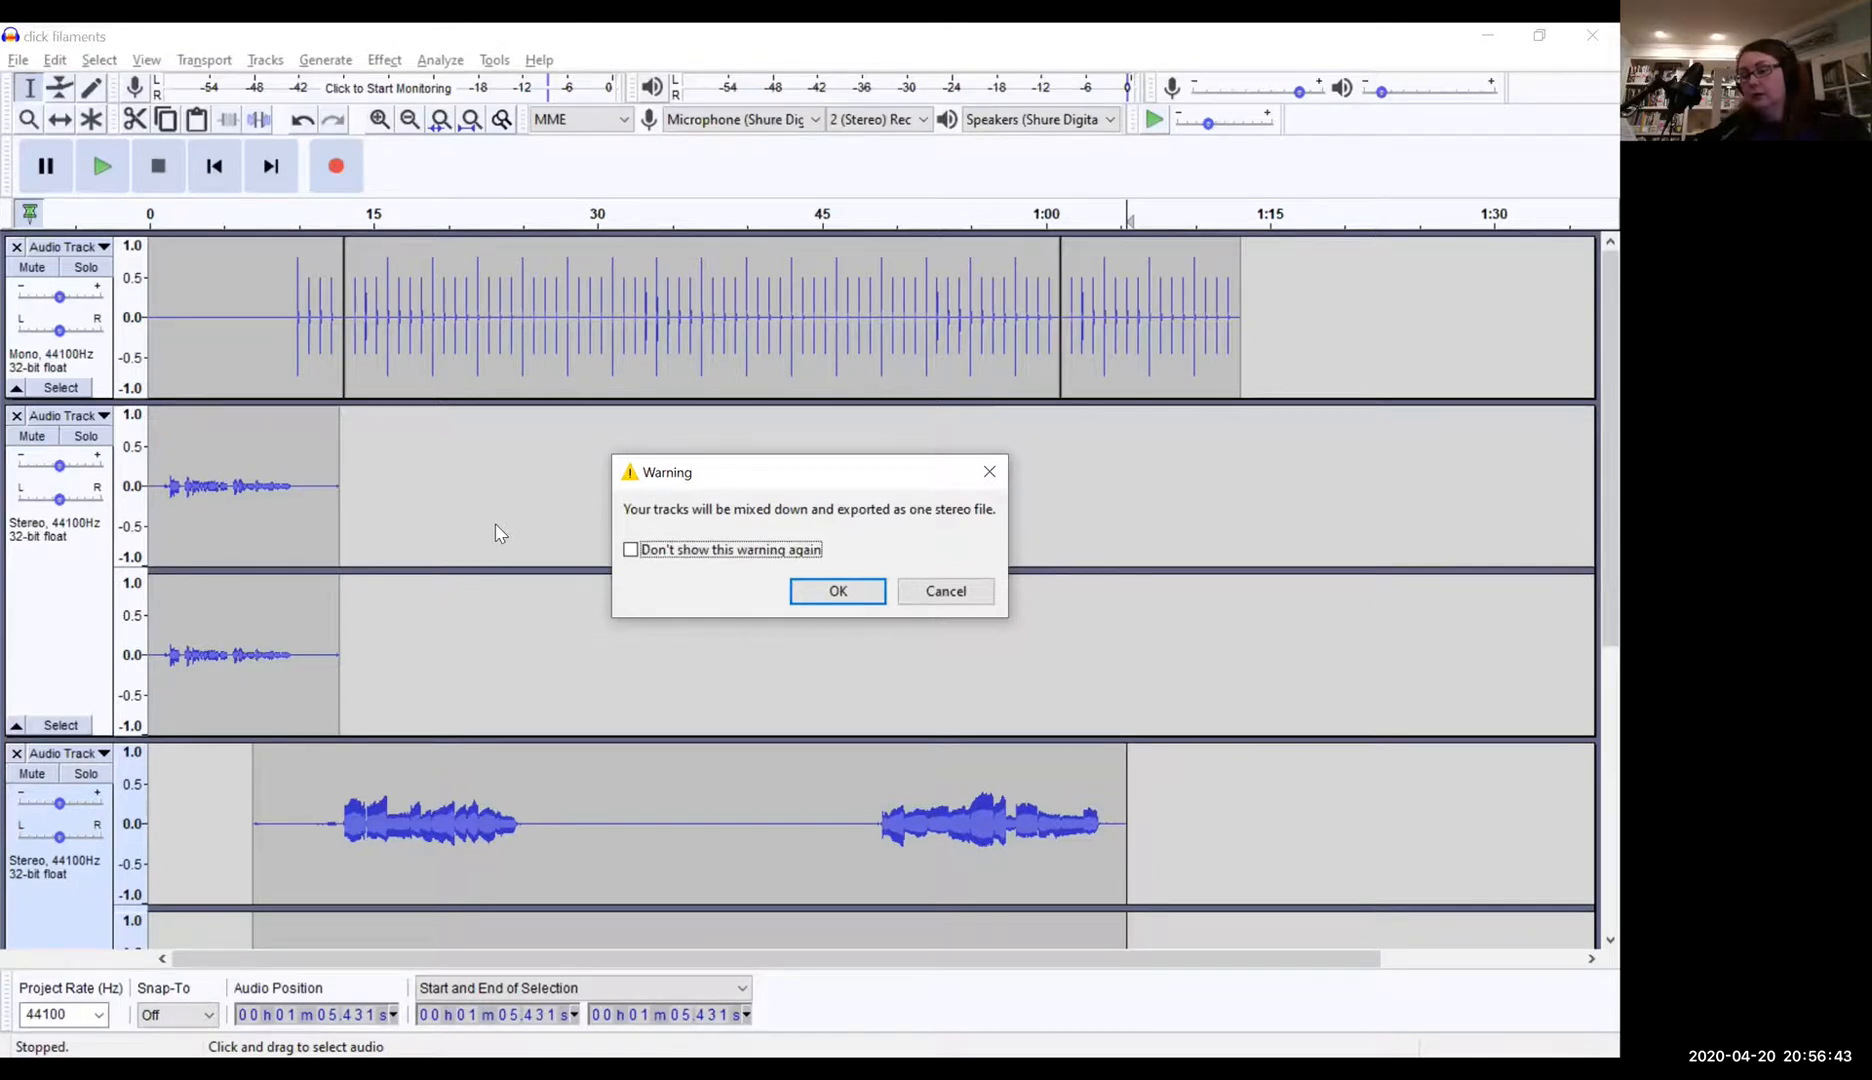
click(840, 591)
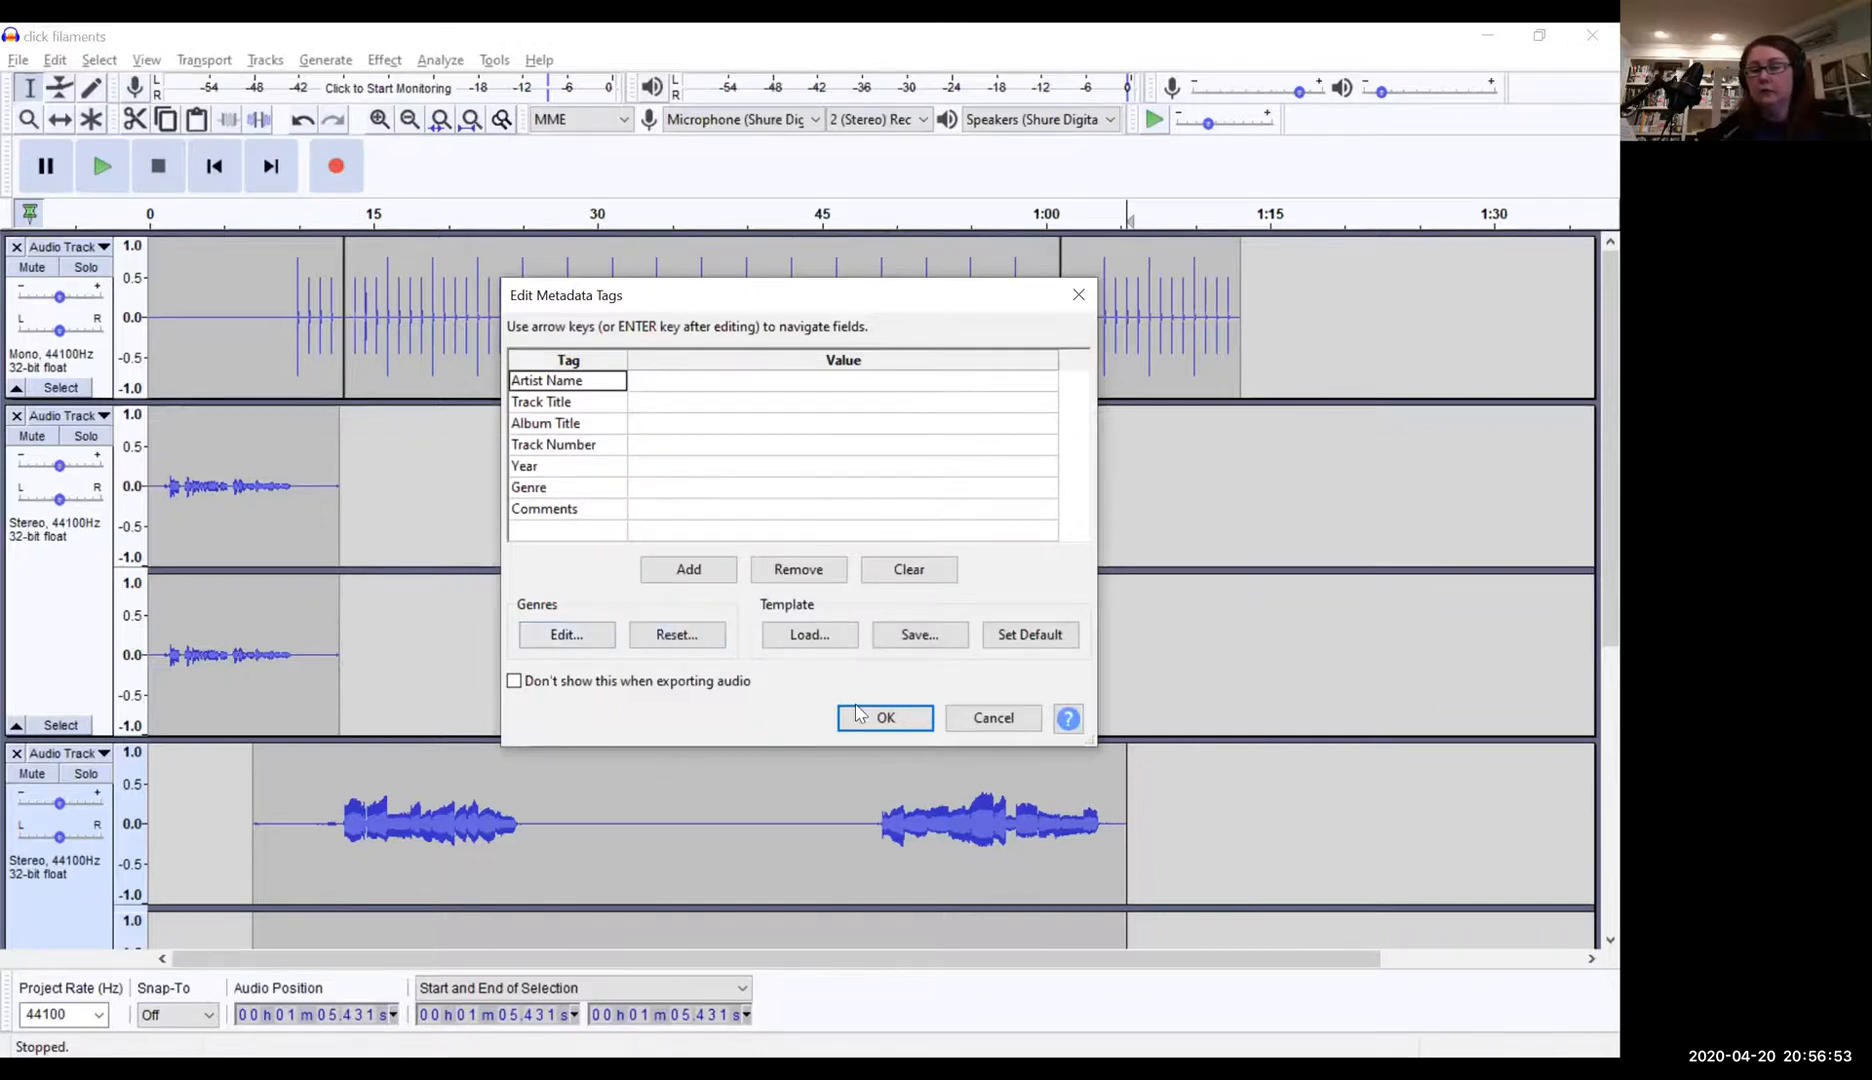
click(903, 722)
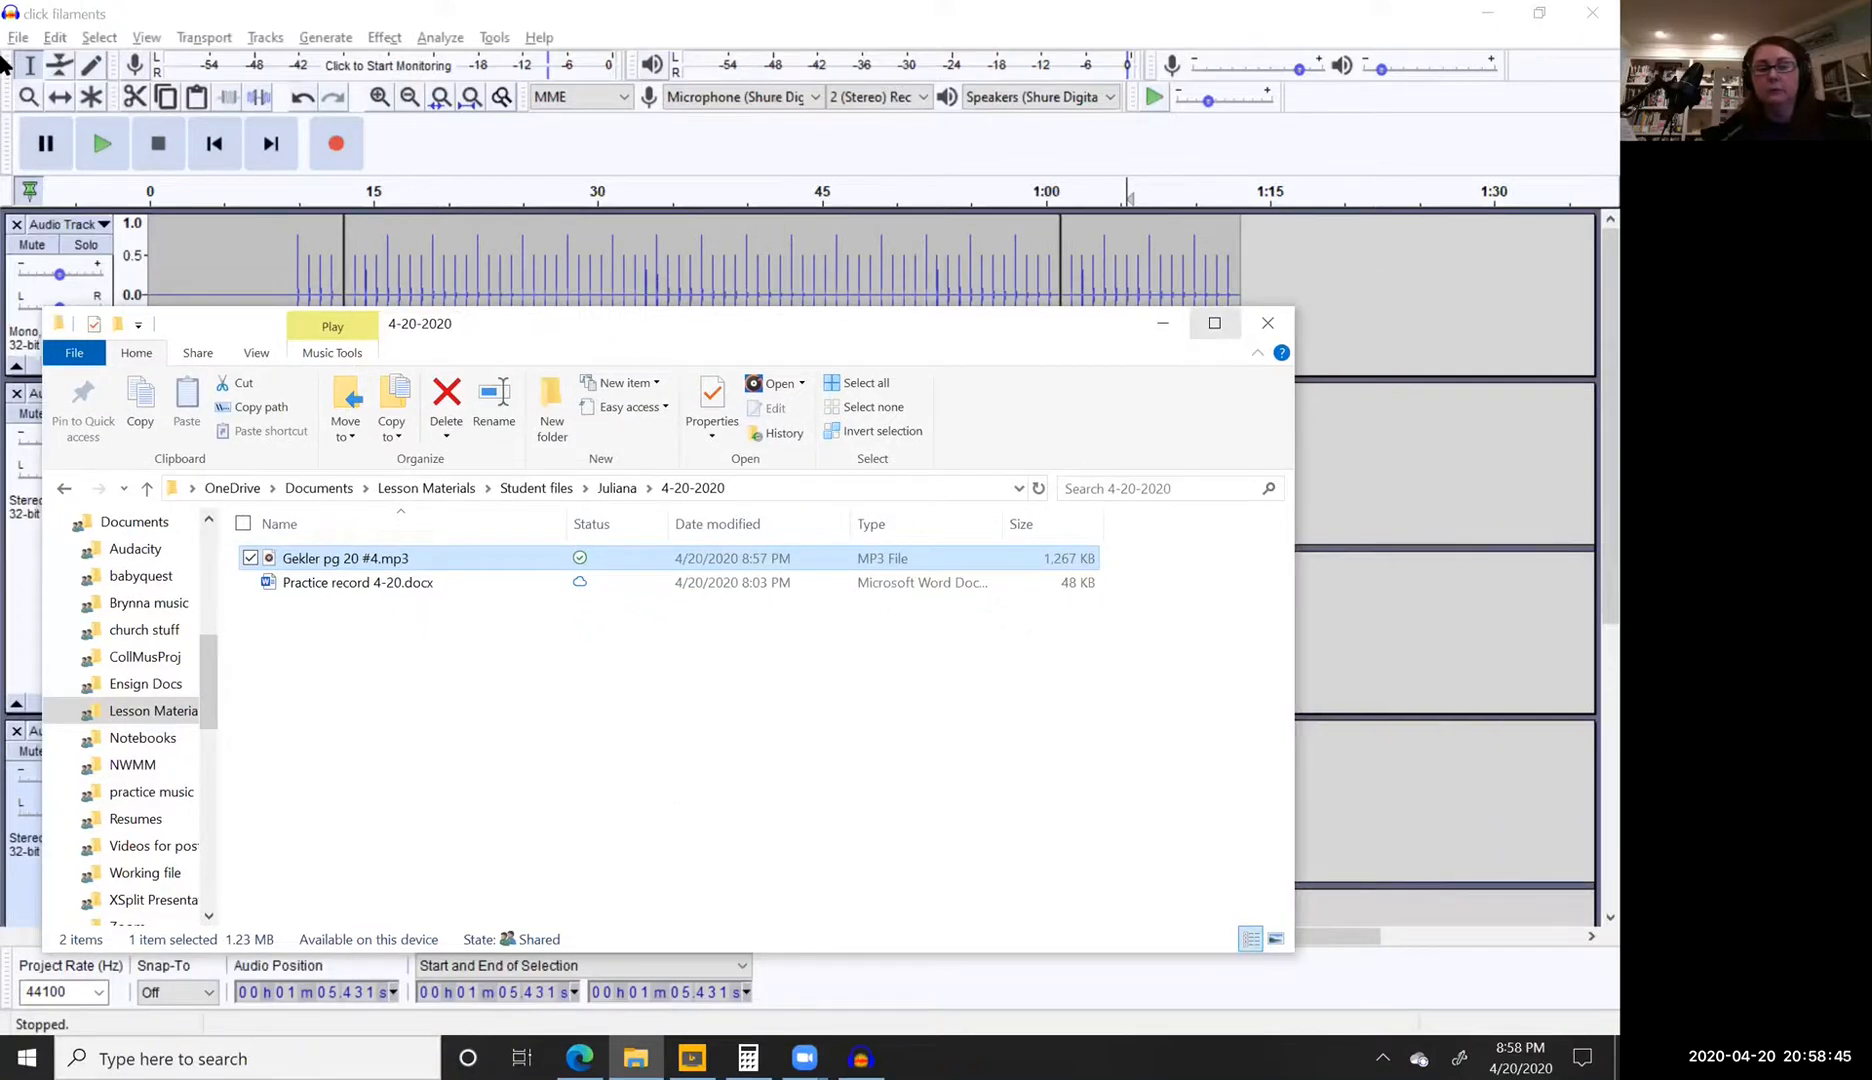
Step: Close the exported file's folder window, mute the click track, and start a second MP3 export
click(1268, 324)
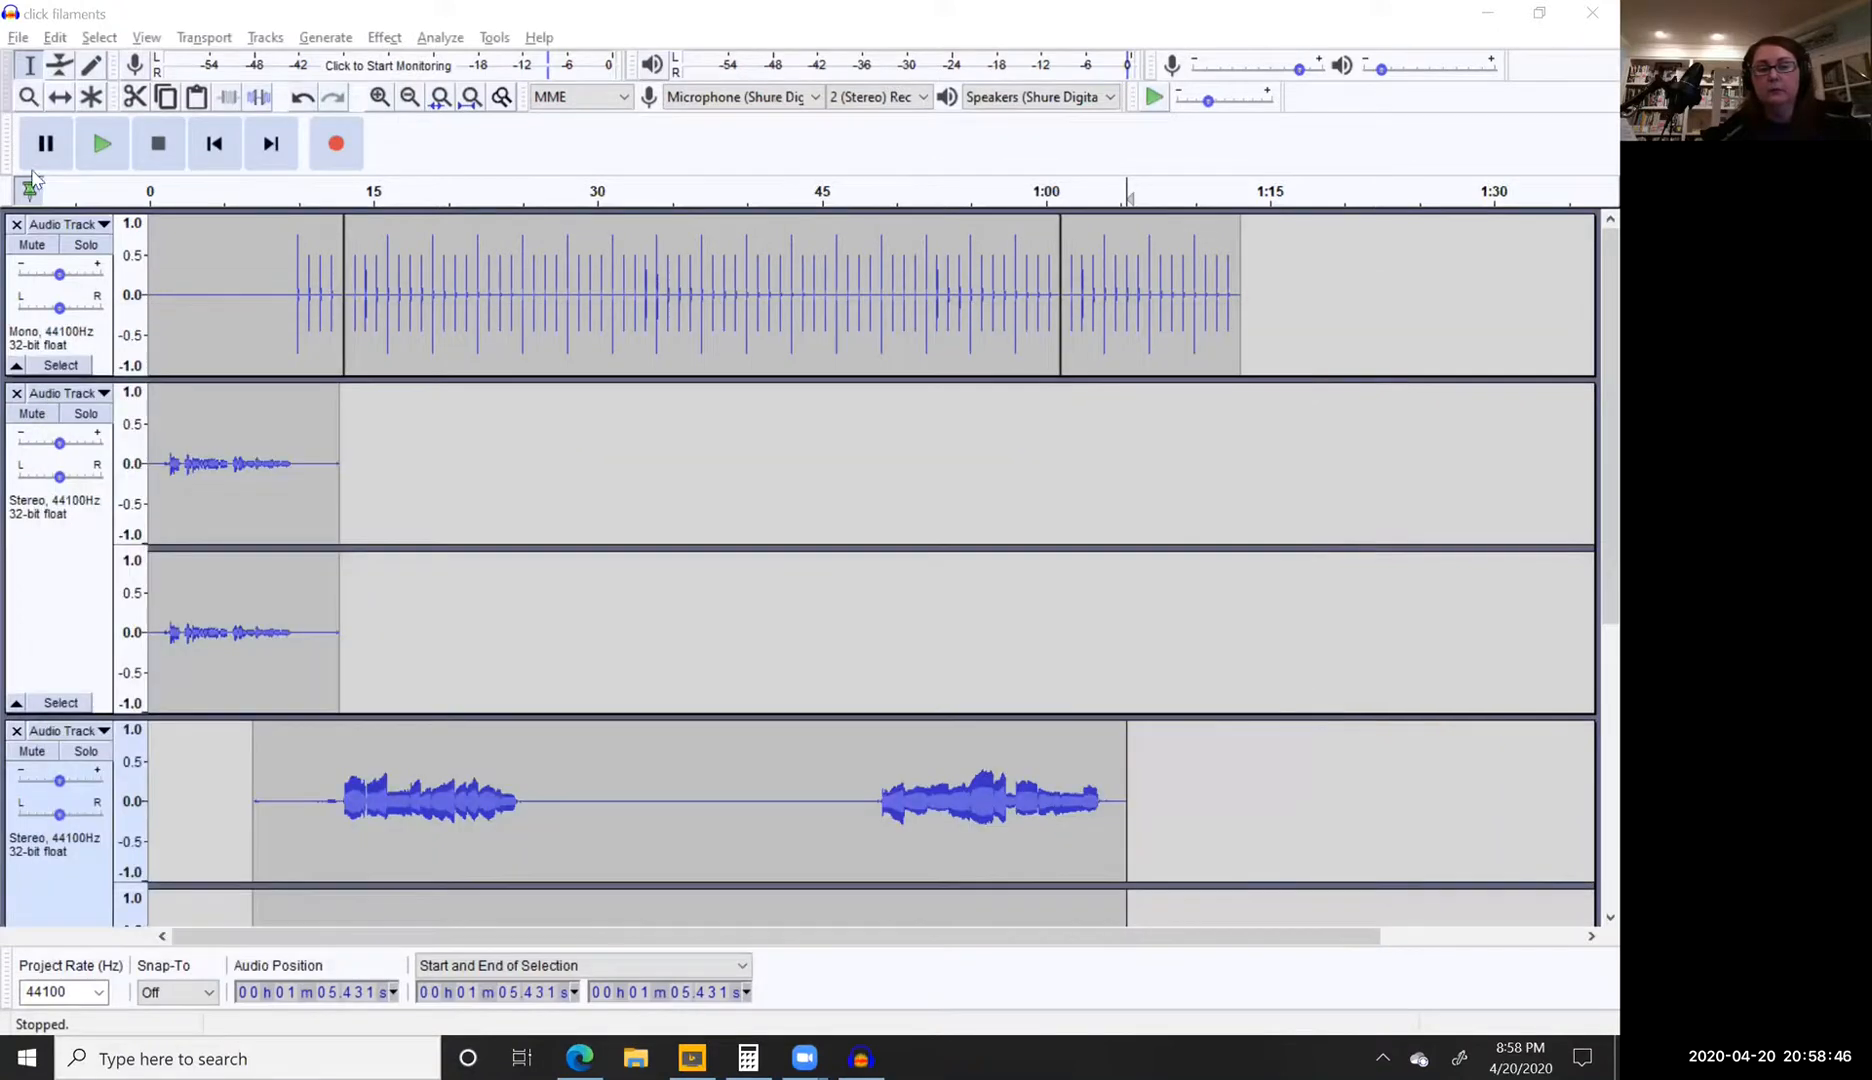
click(32, 245)
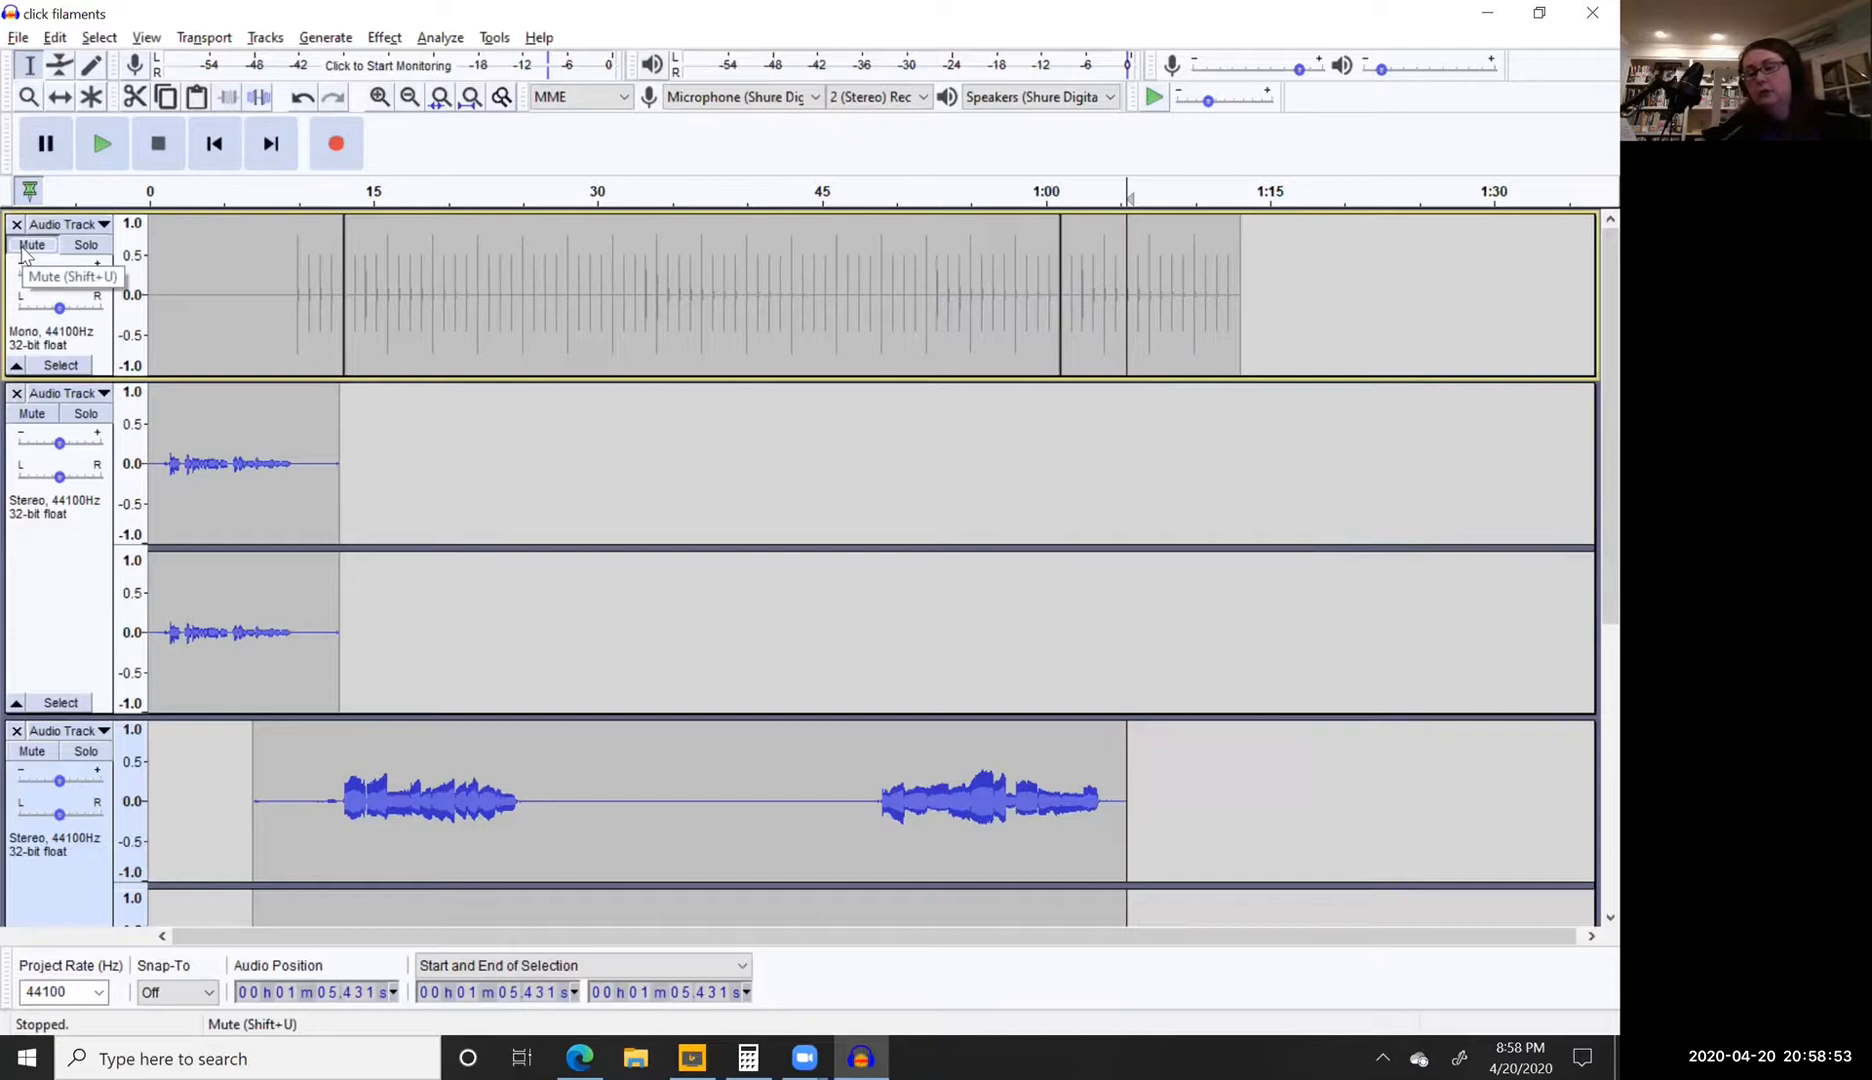
click(19, 38)
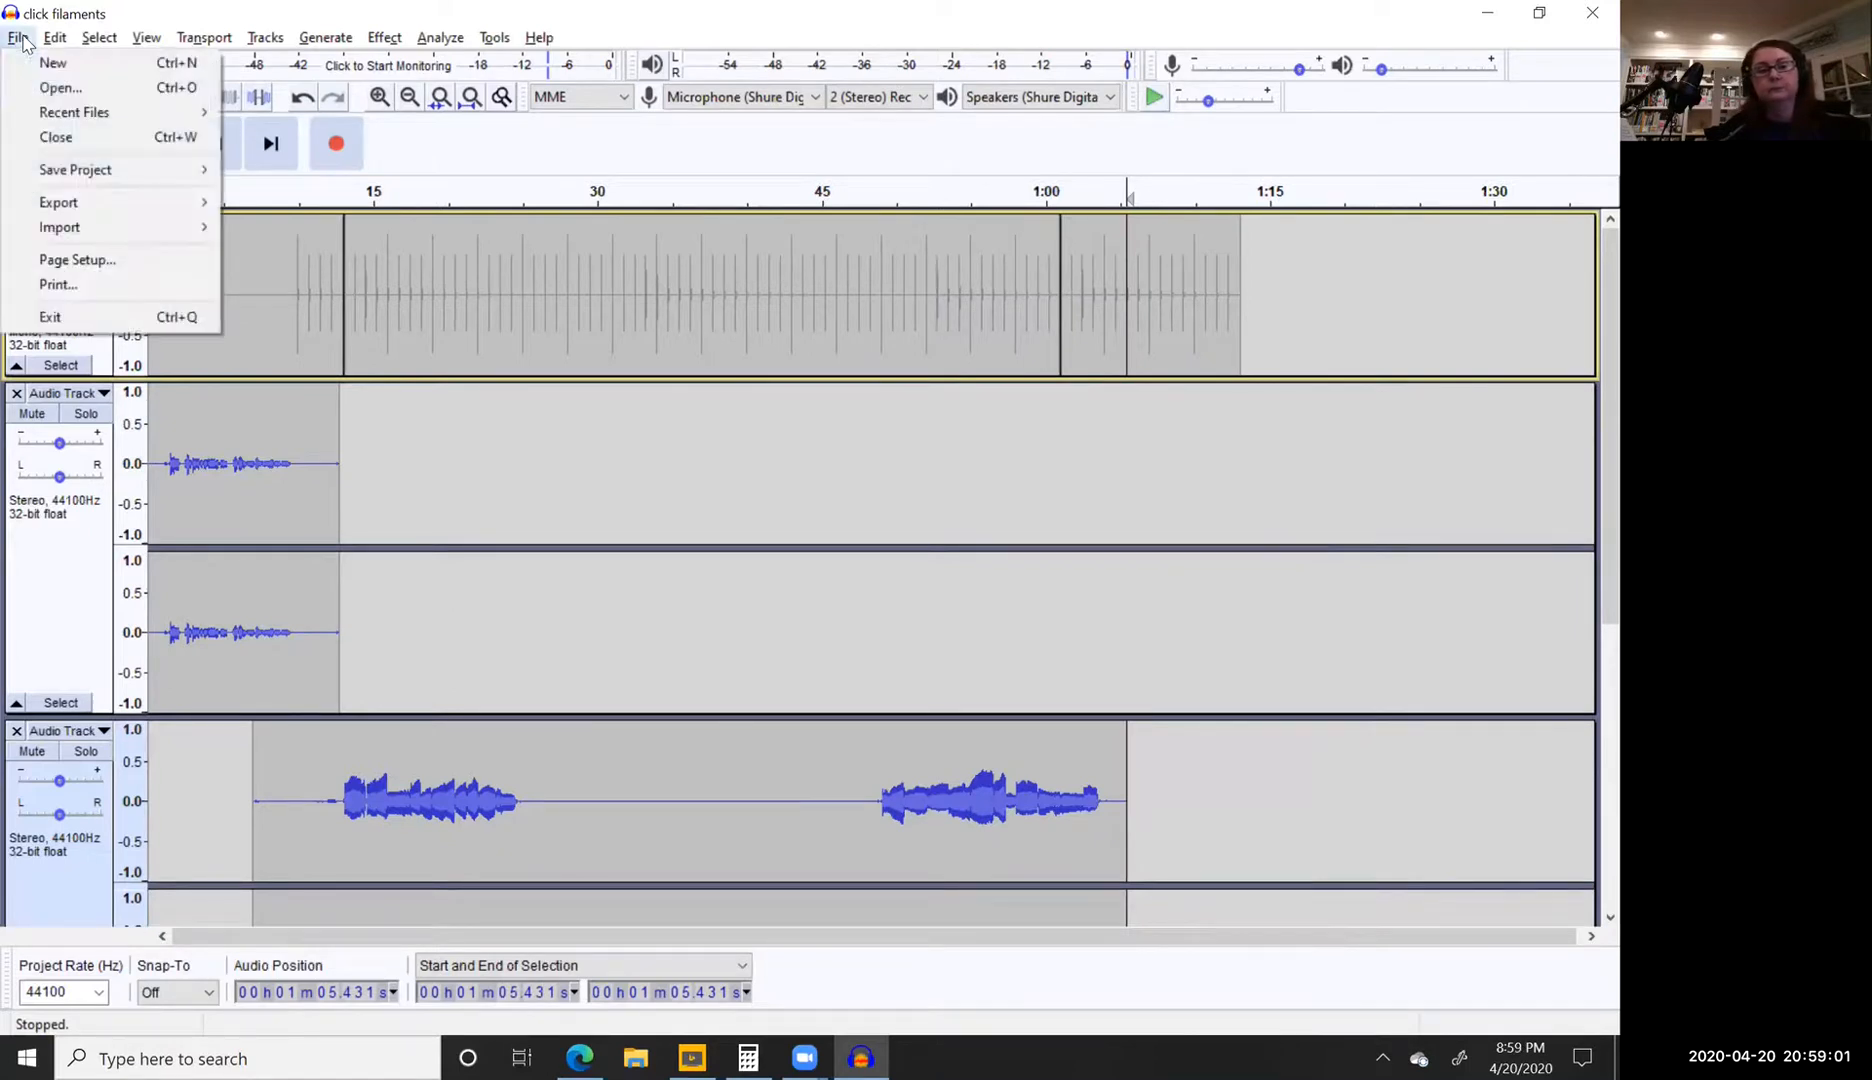
mouse_move(75, 112)
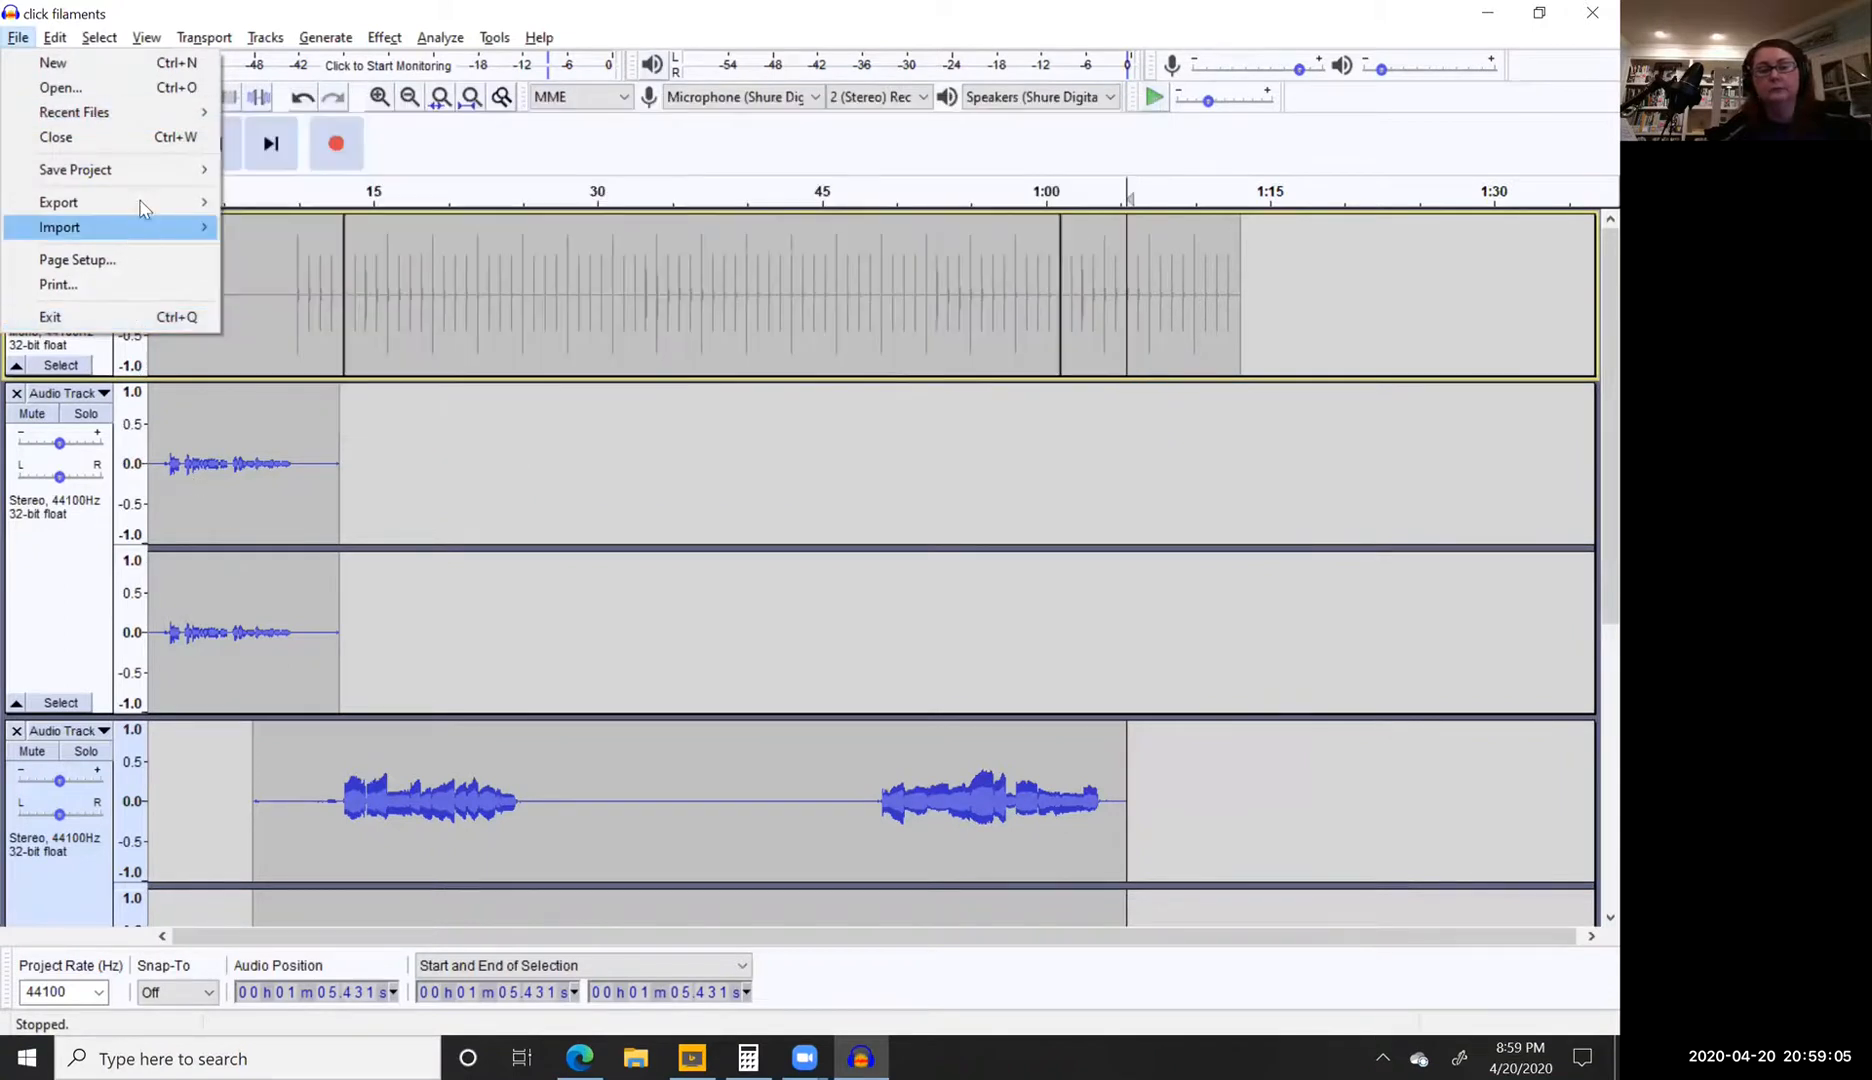
mouse_move(140, 204)
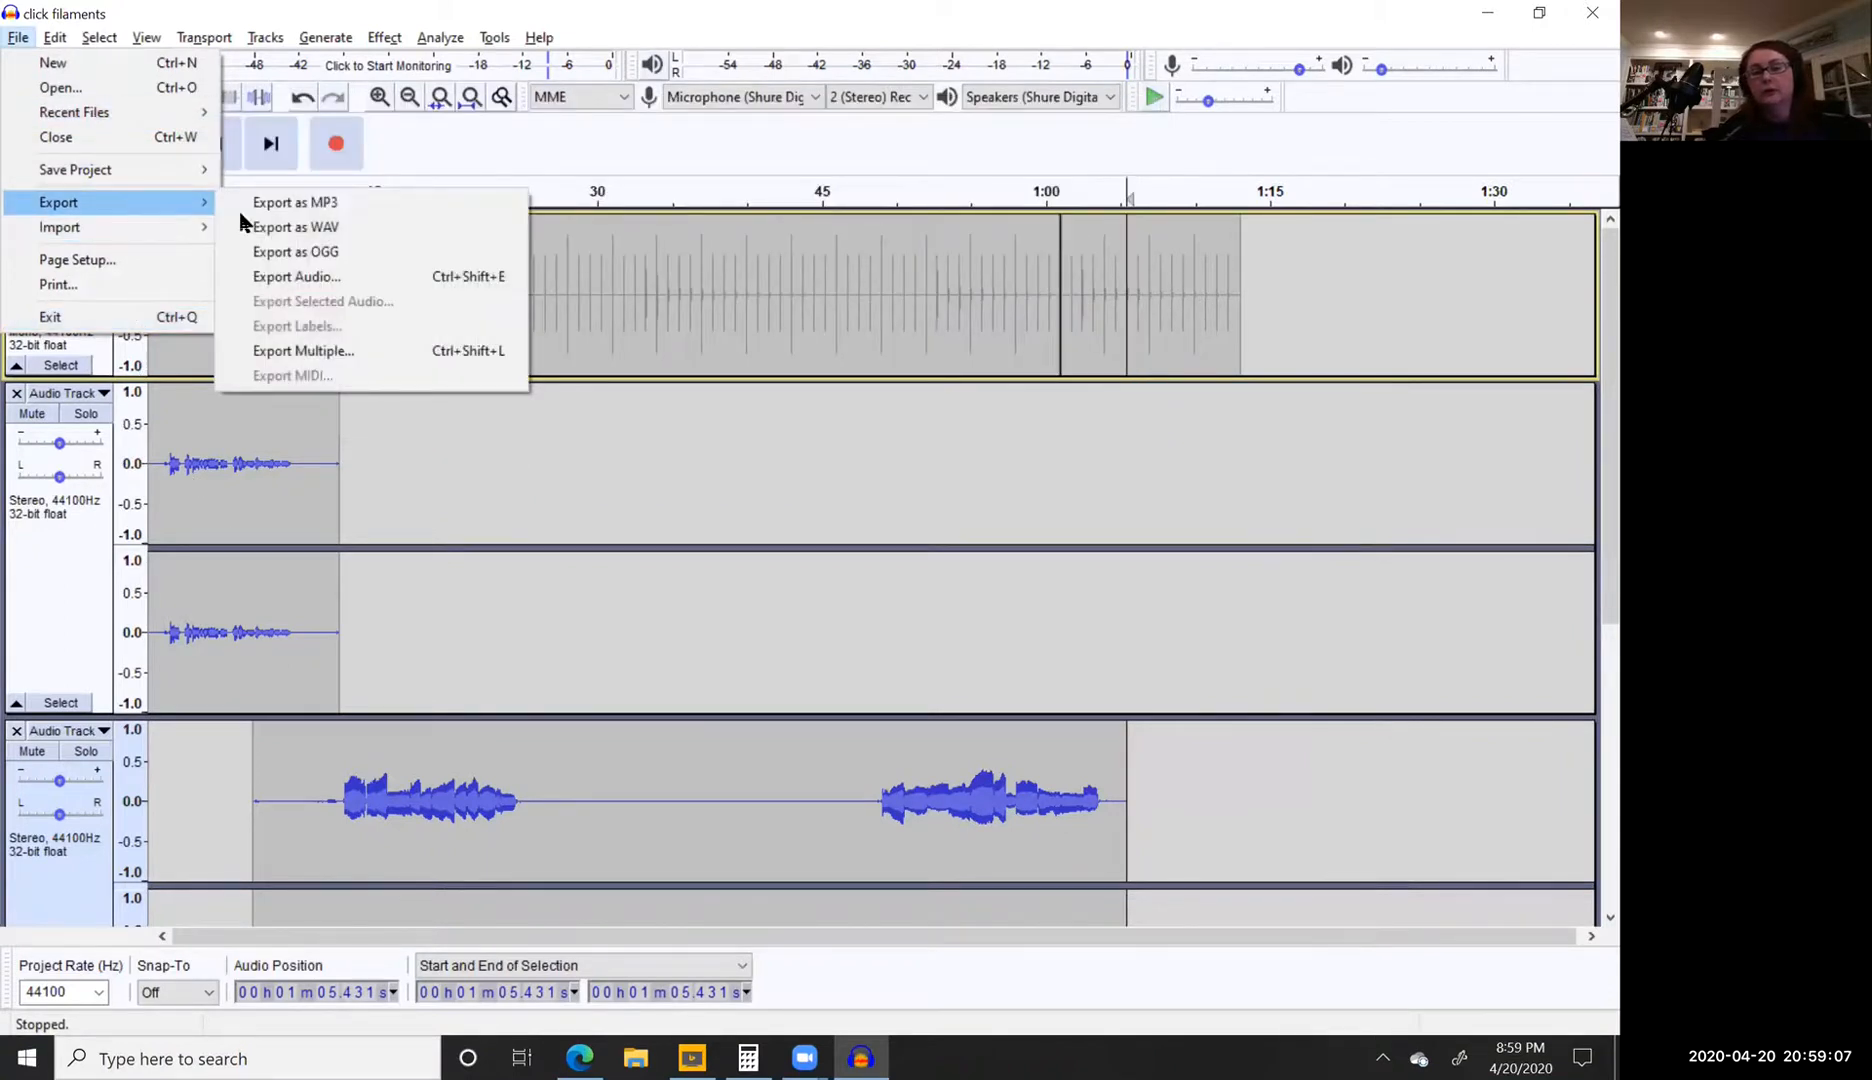
click(272, 207)
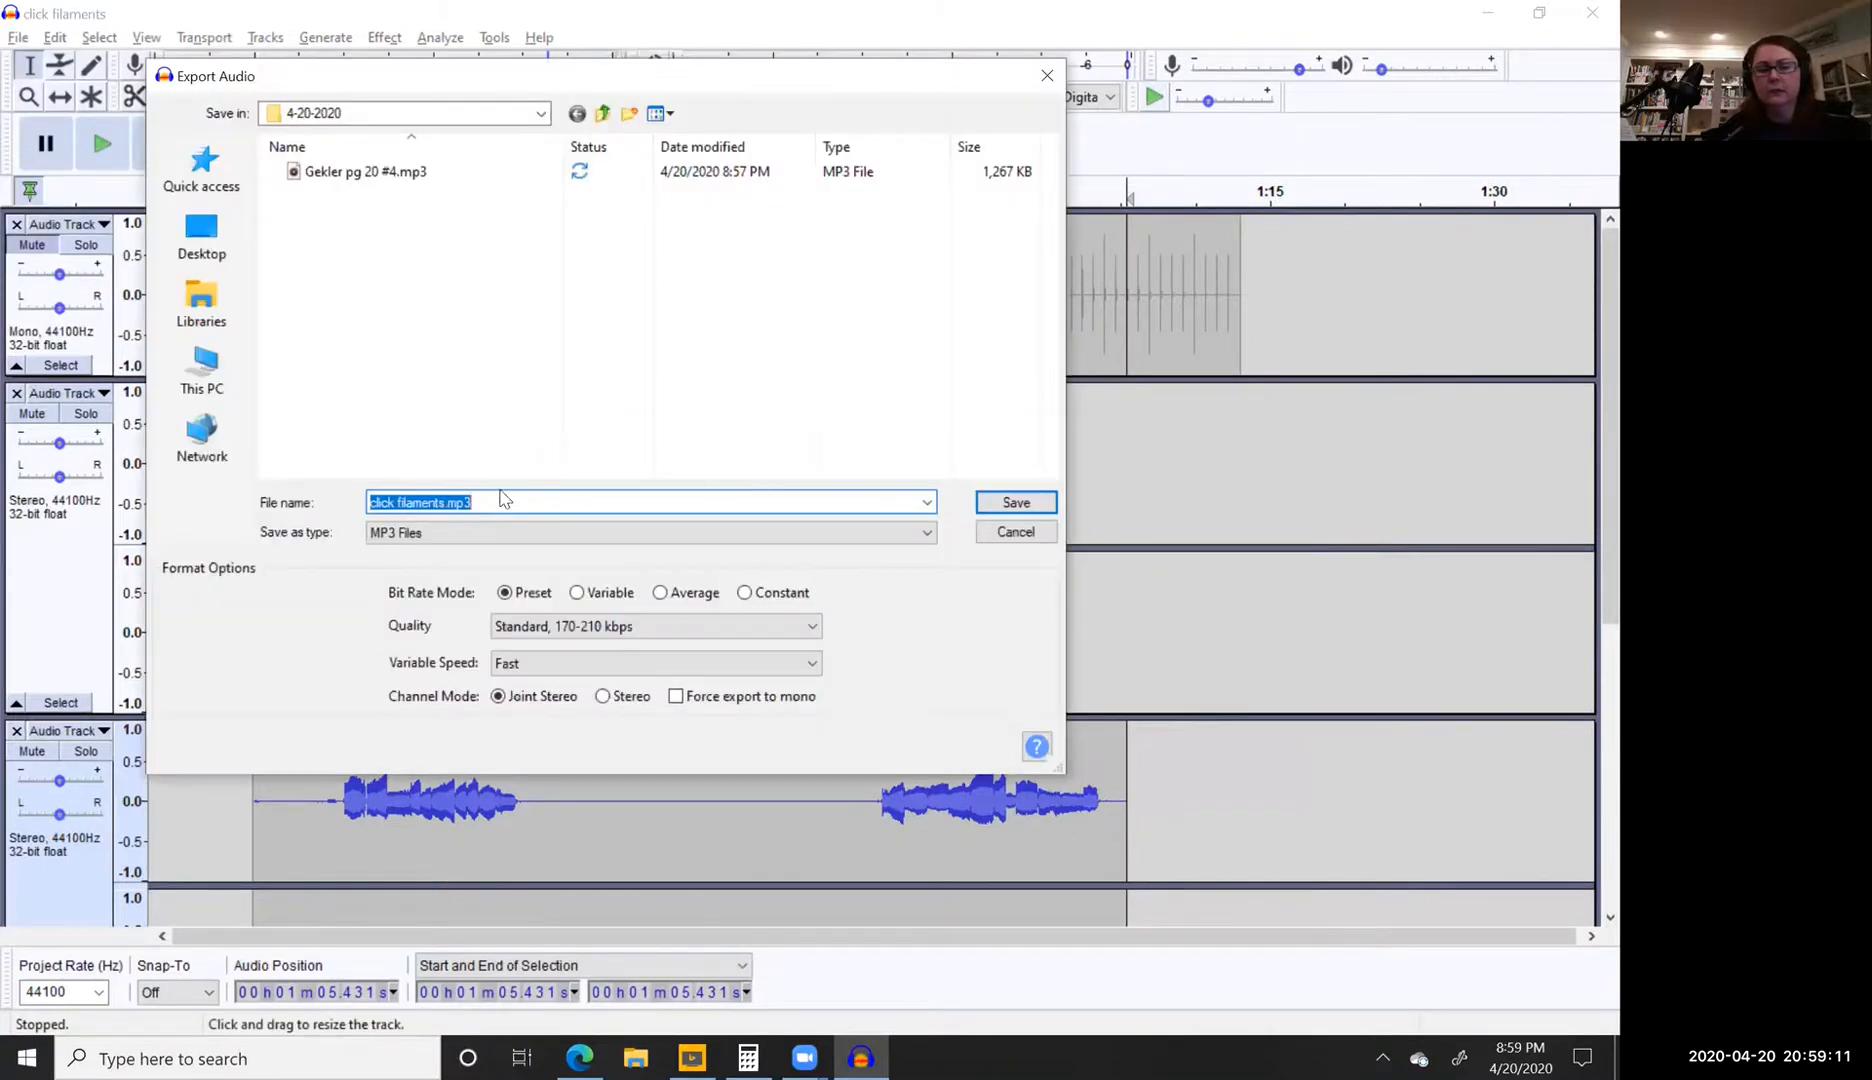
Step: Base the file name on the existing export, make it "Gekler pg 20 #4 without metronome.mp3", and export with blank metadata tags
click(500, 502)
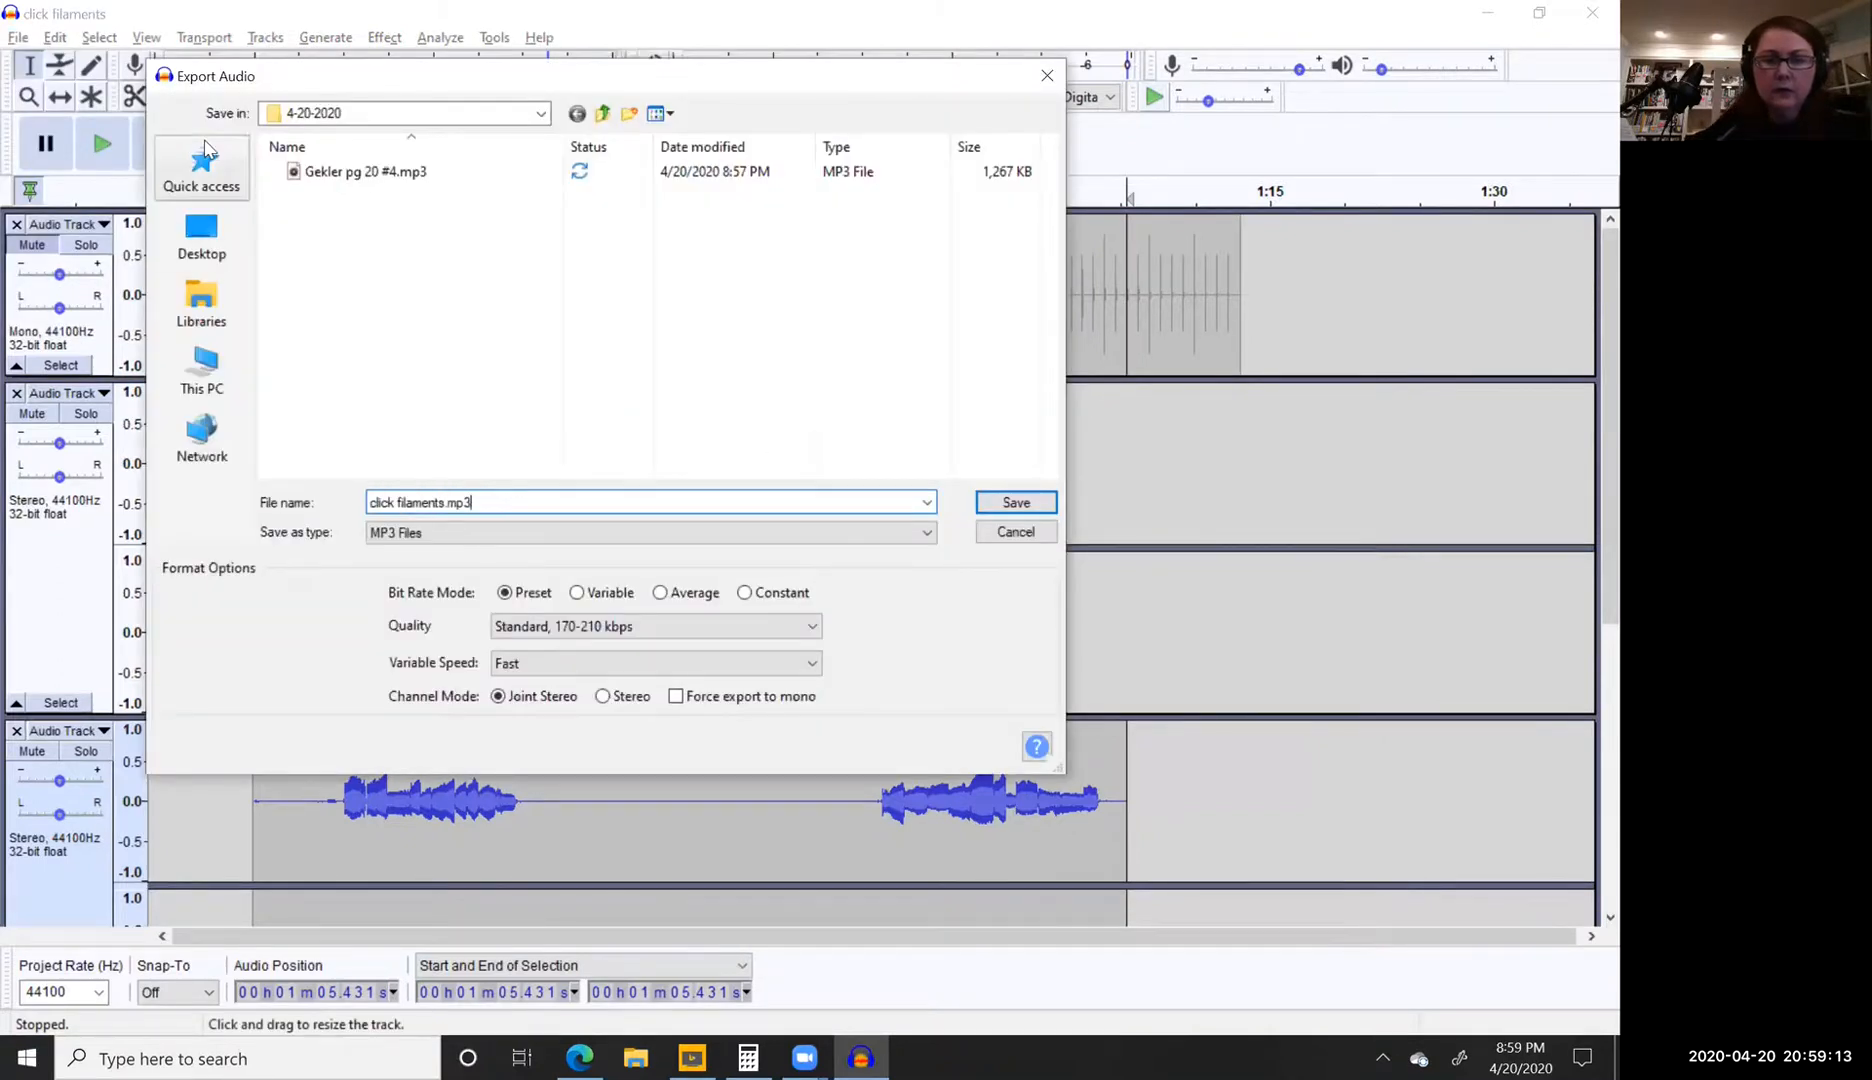
click(352, 180)
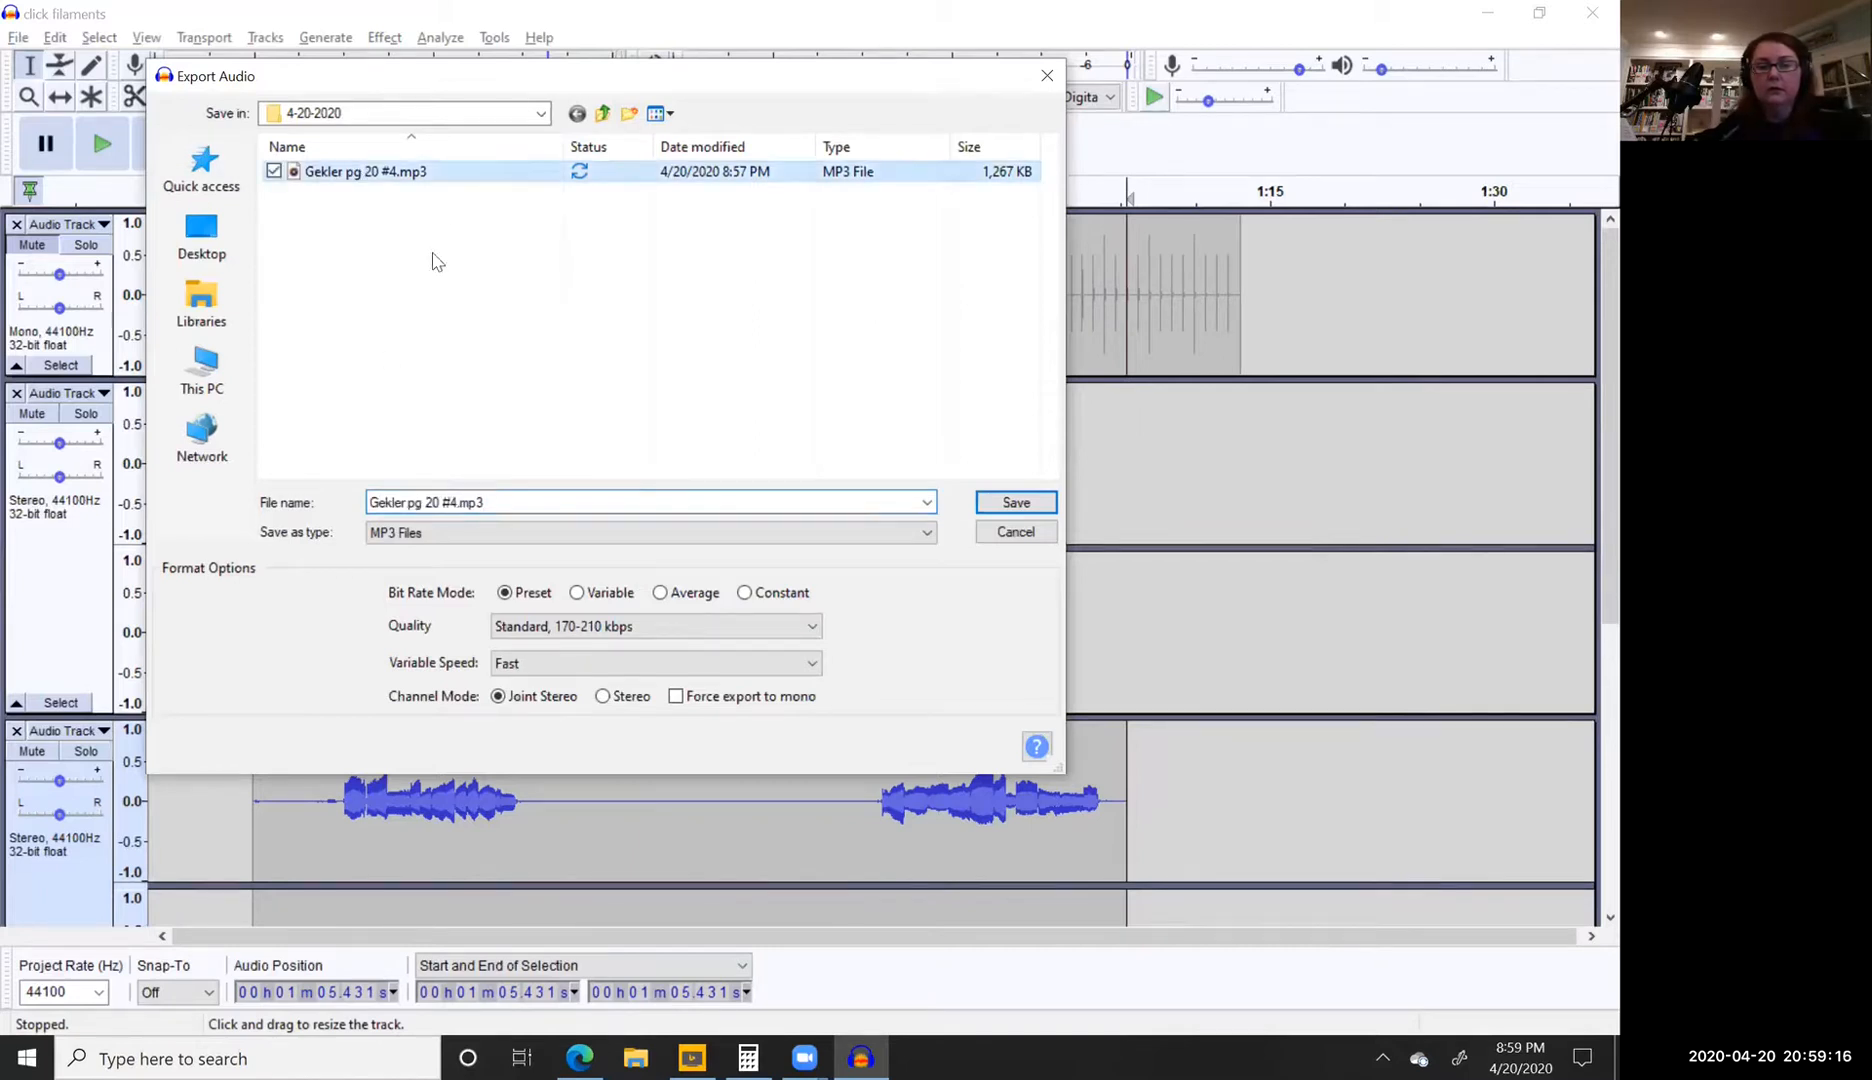
click(460, 502)
click(457, 503)
text(without c)
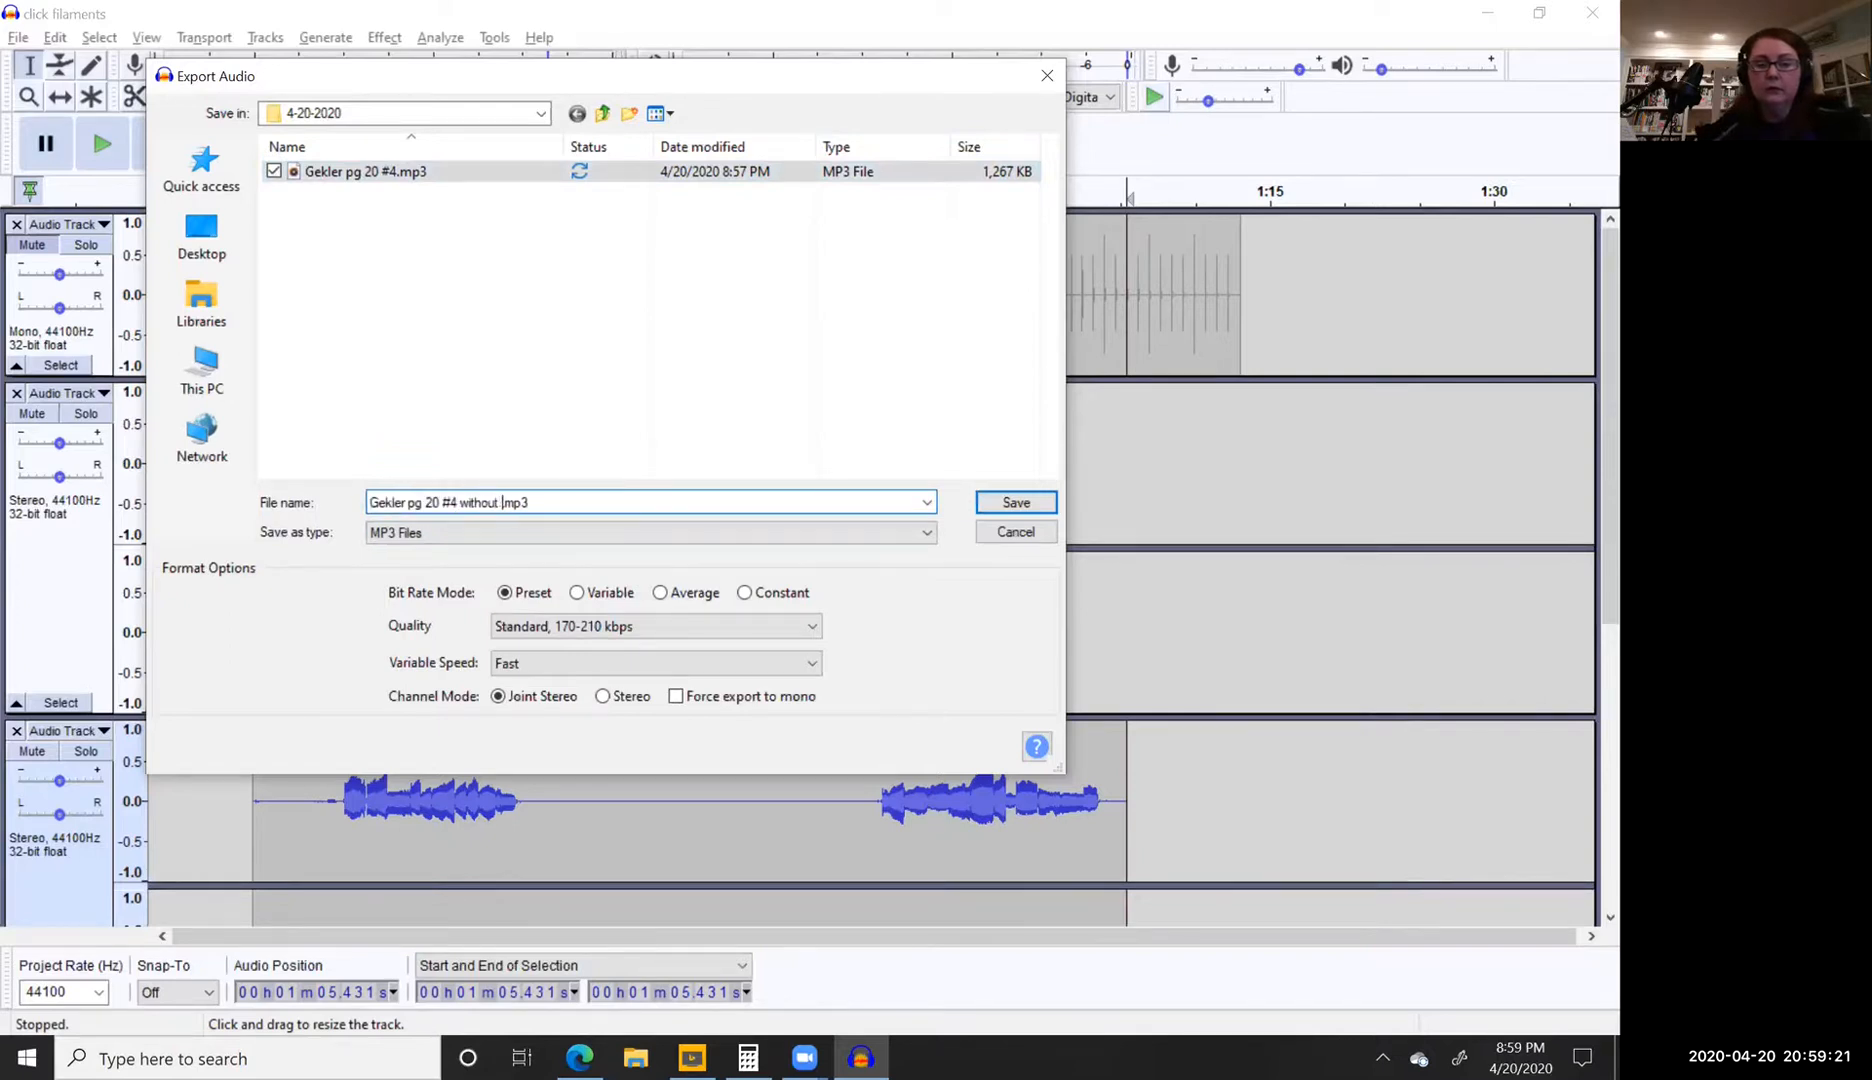
key(BackSpace)
text(metronome)
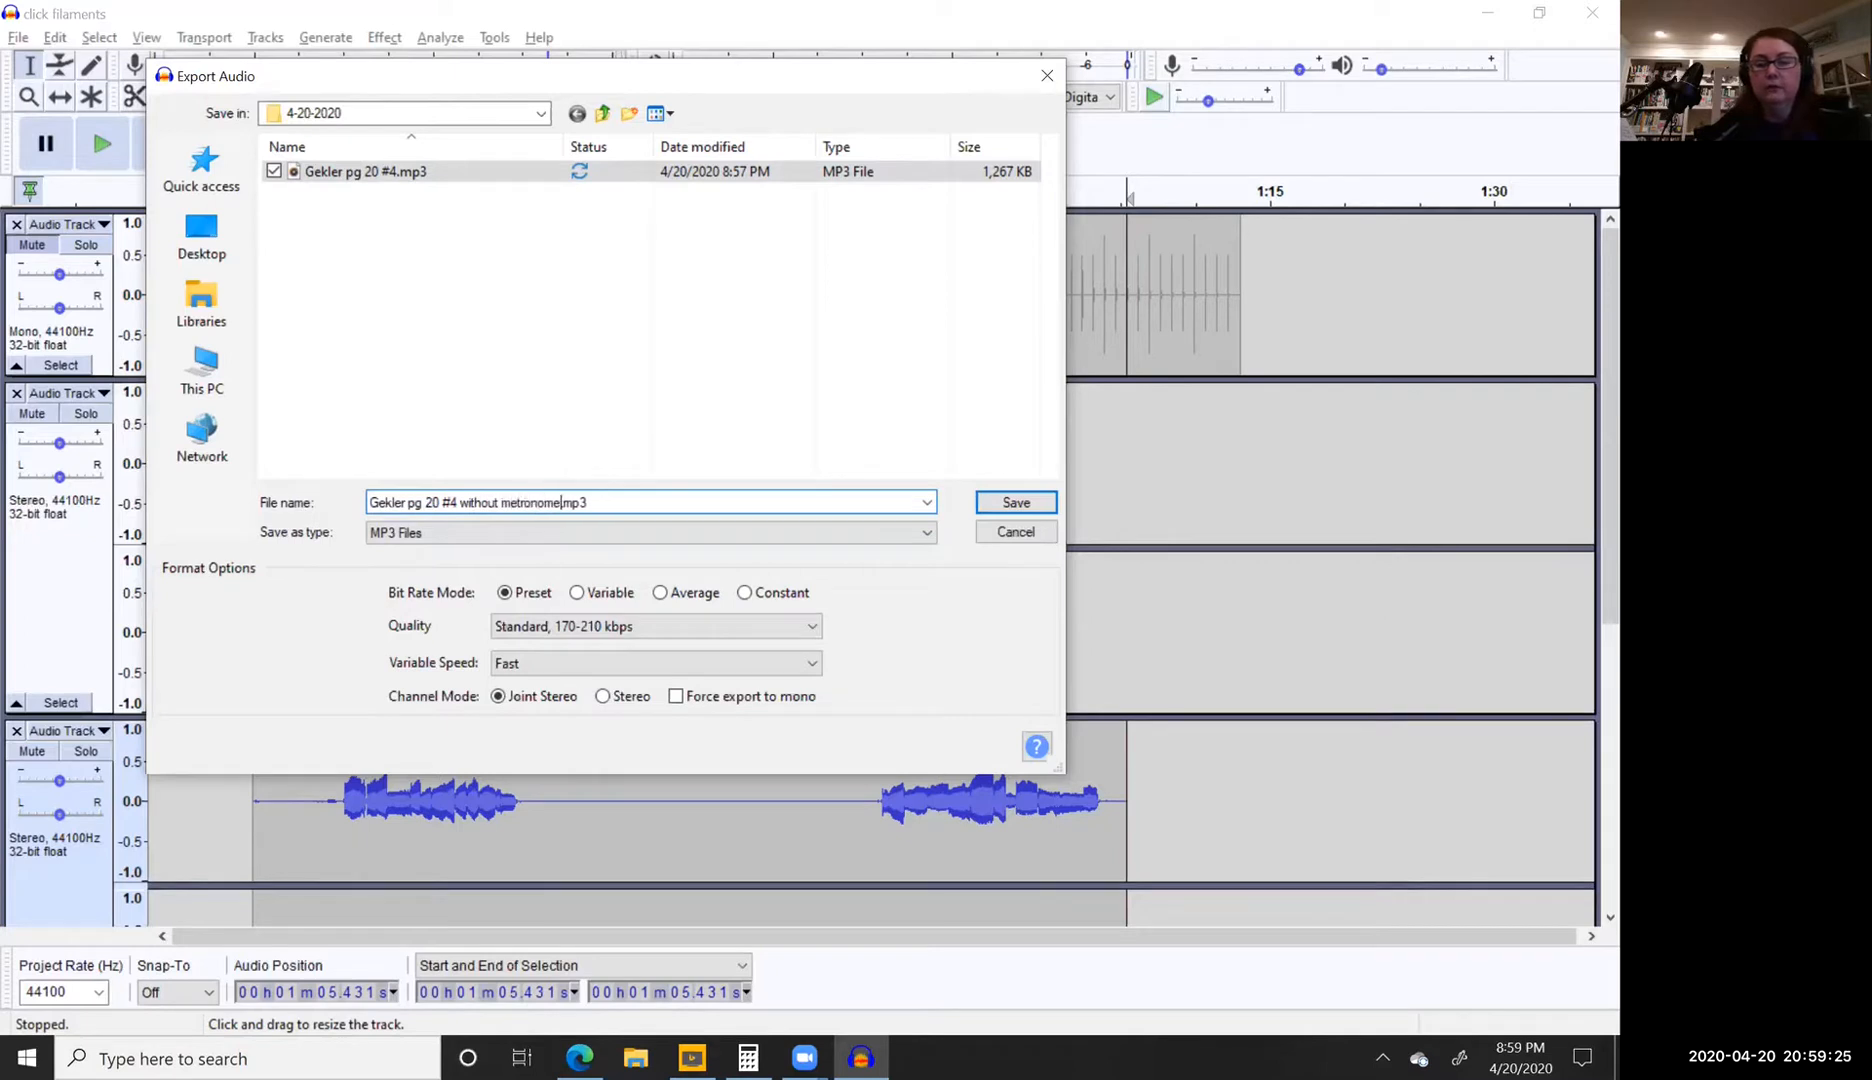
key(Return)
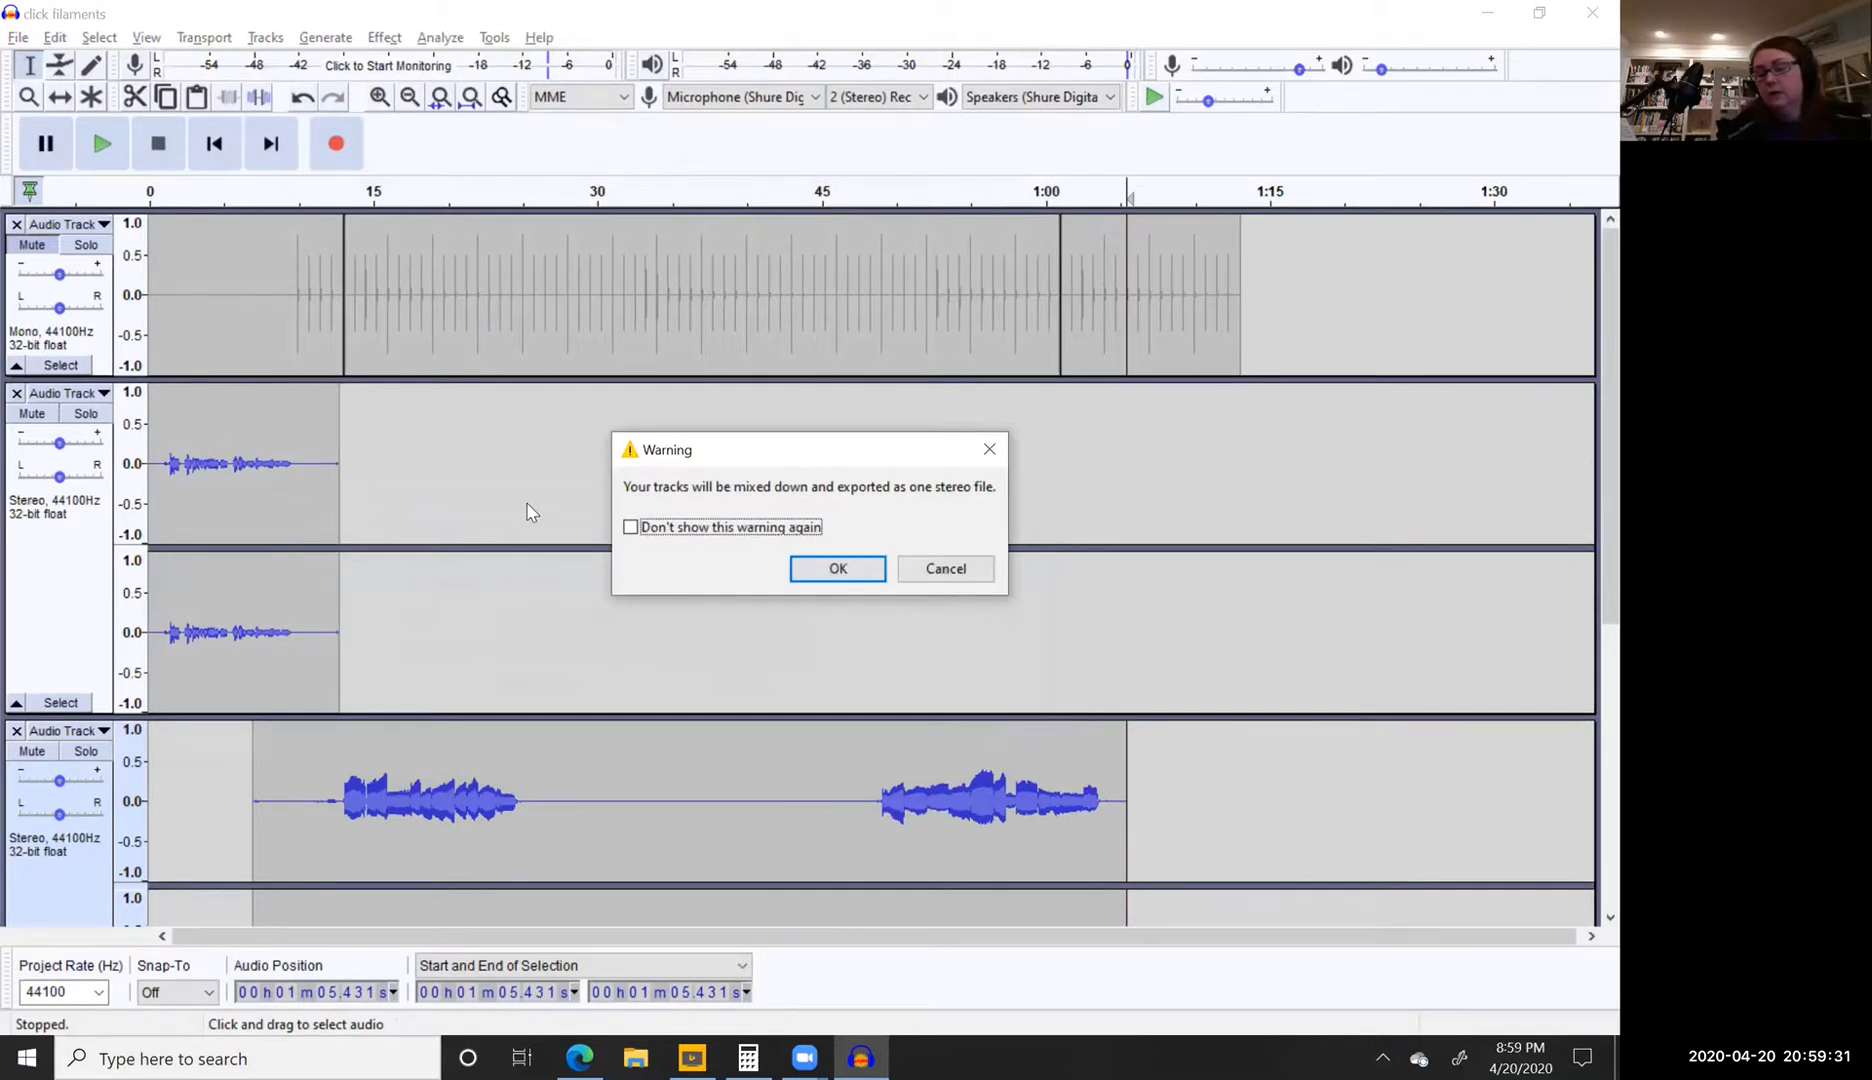
key(Return)
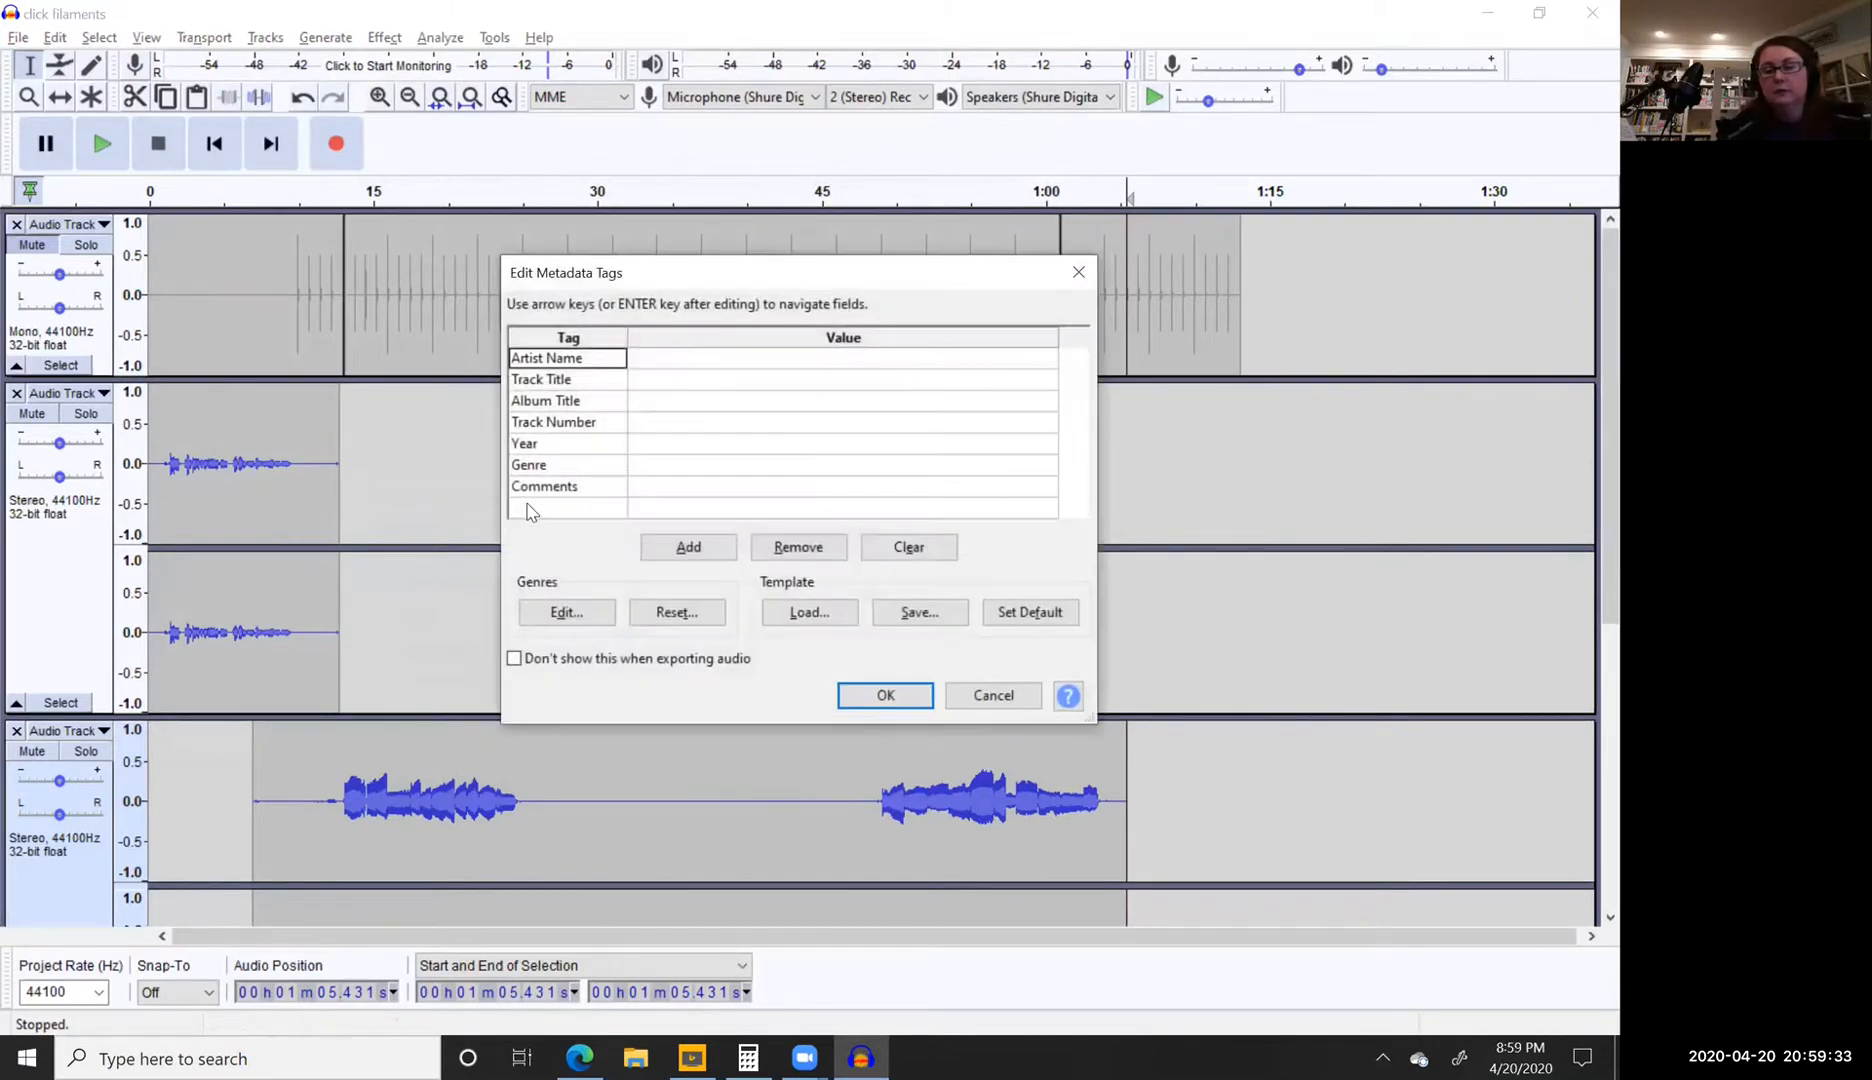
key(Return)
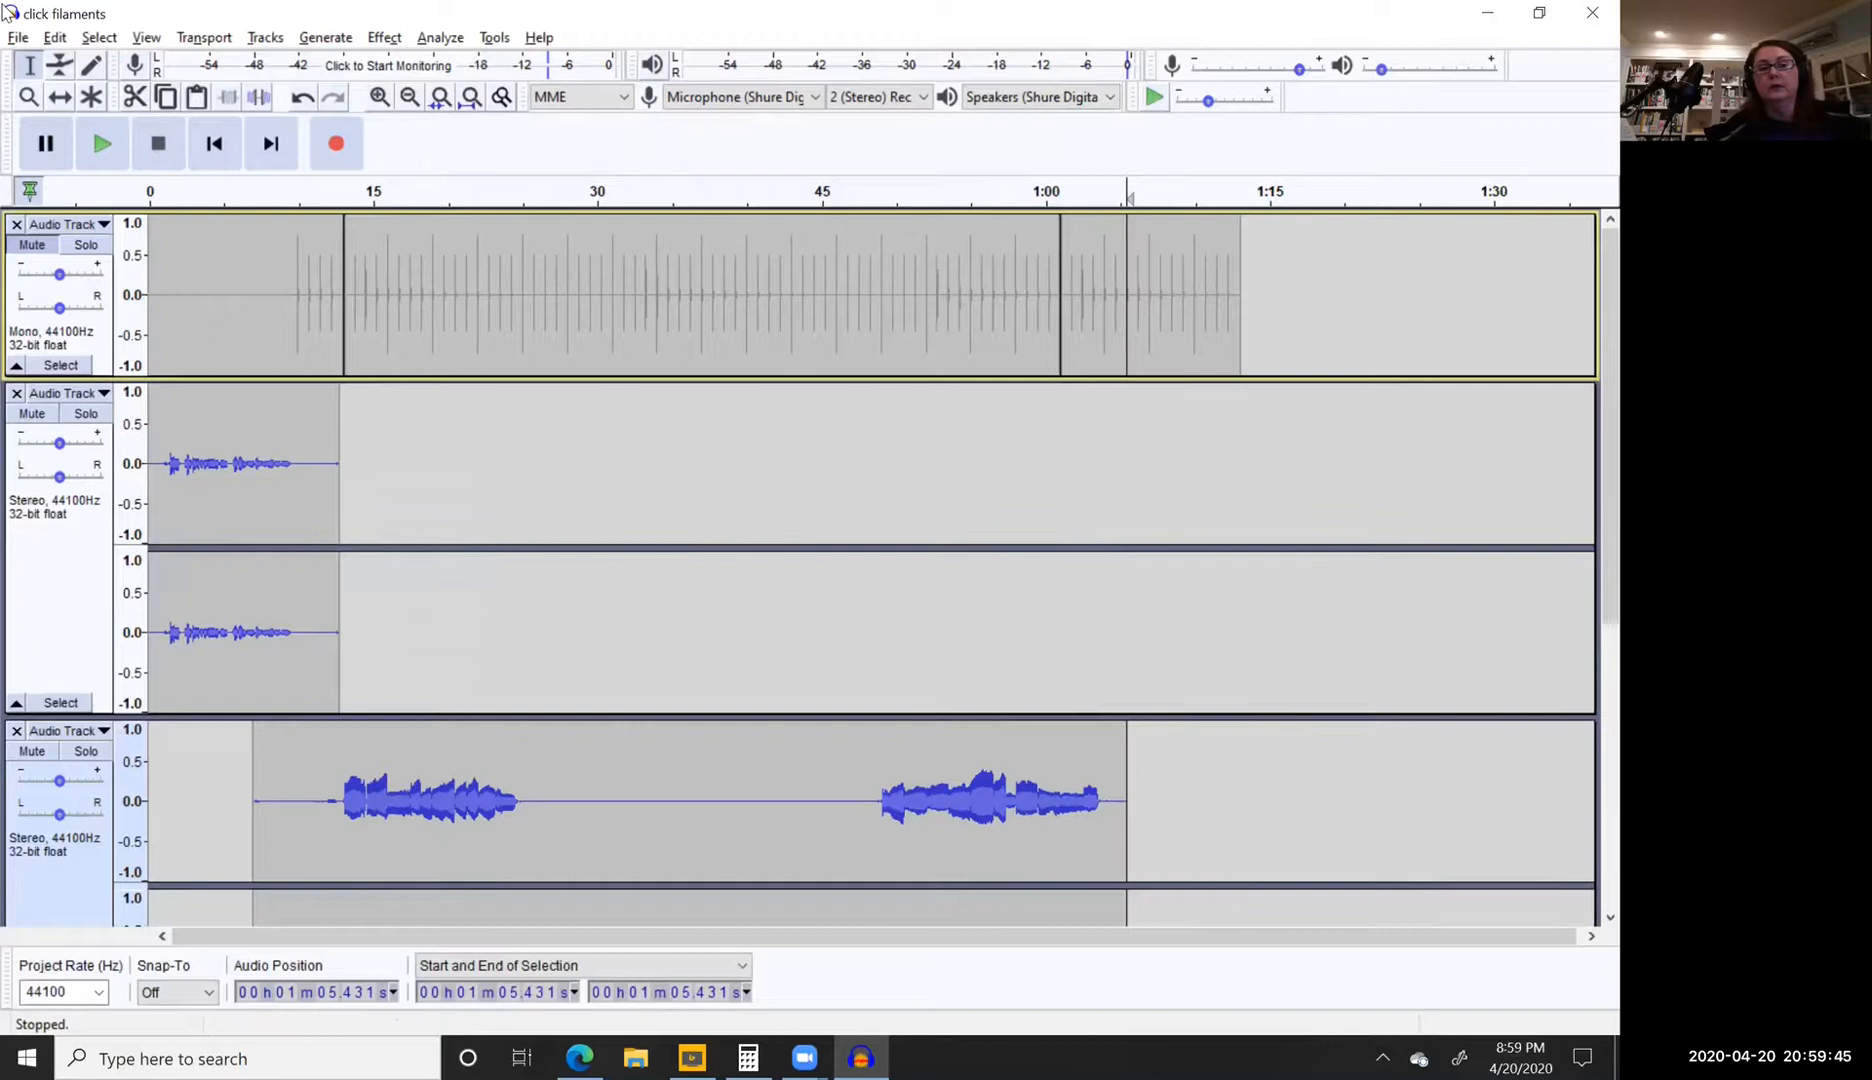
Step: Save the Audacity project under its existing name, "click filaments"
click(17, 40)
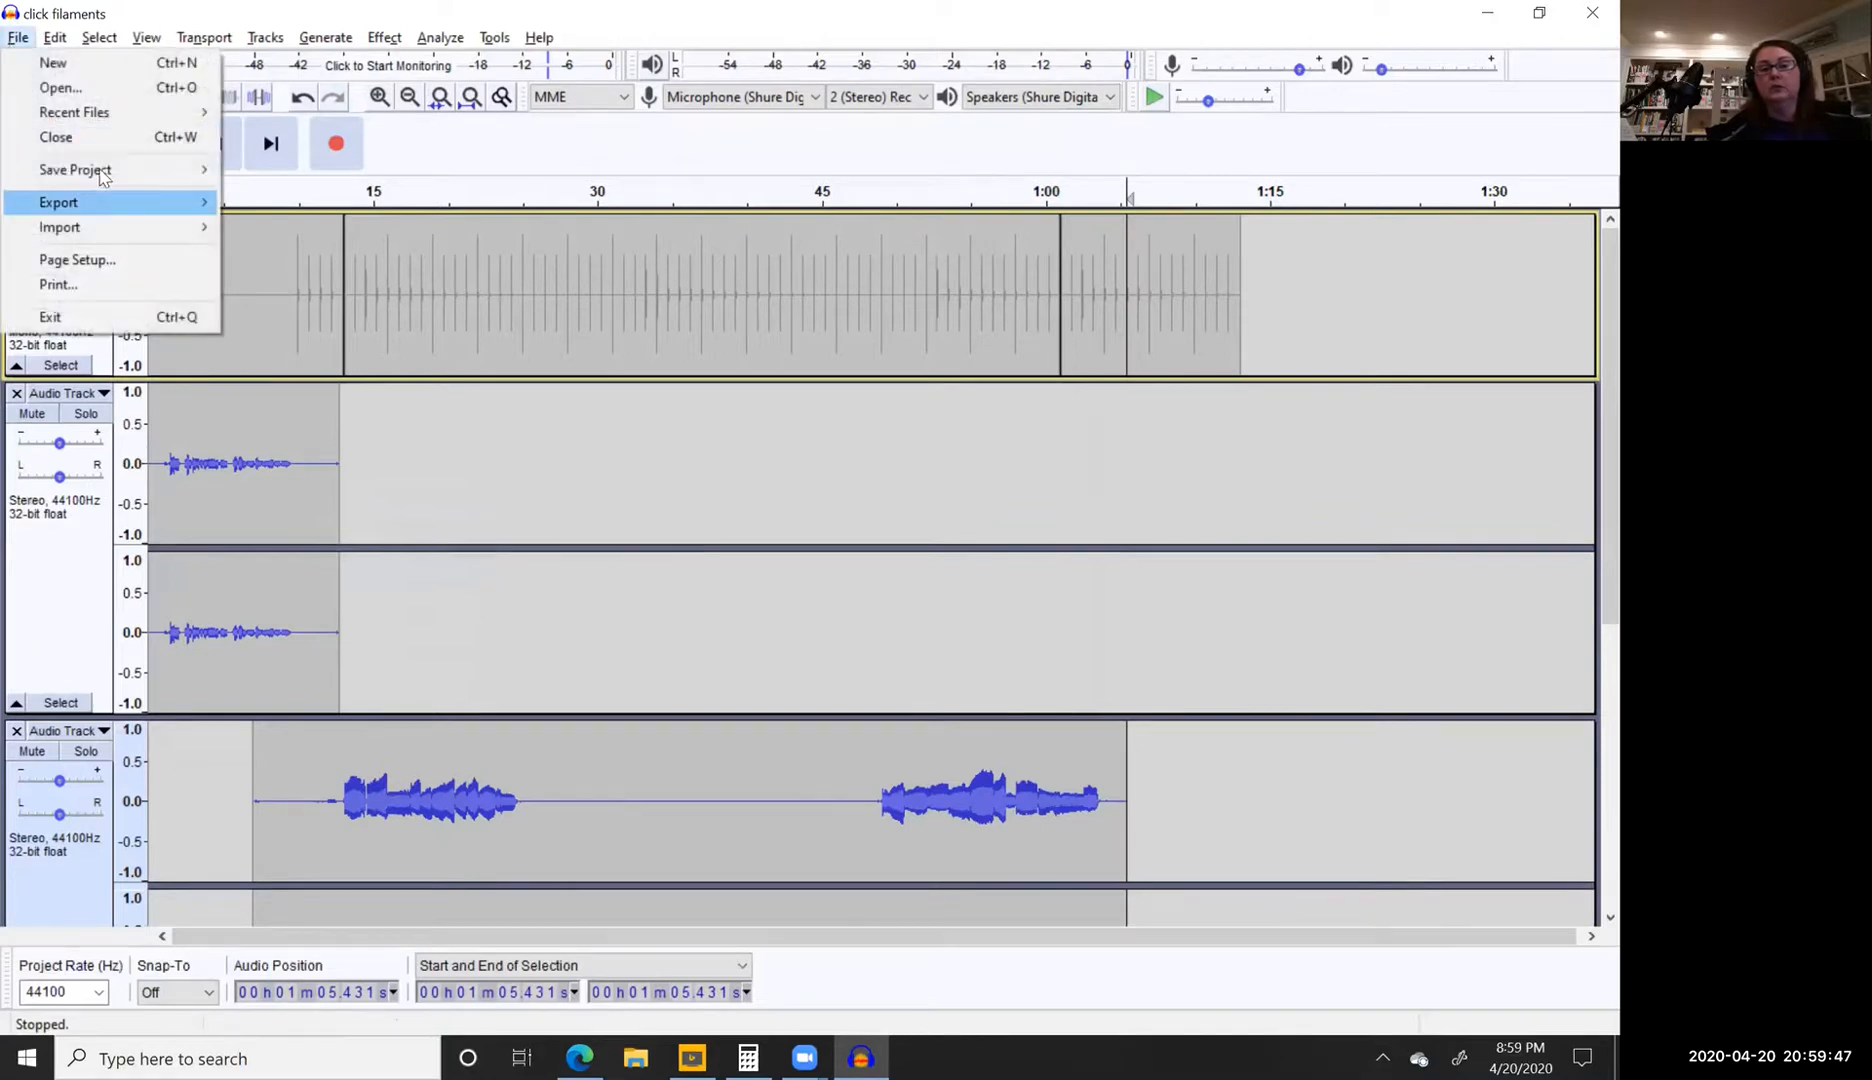
mouse_move(105, 175)
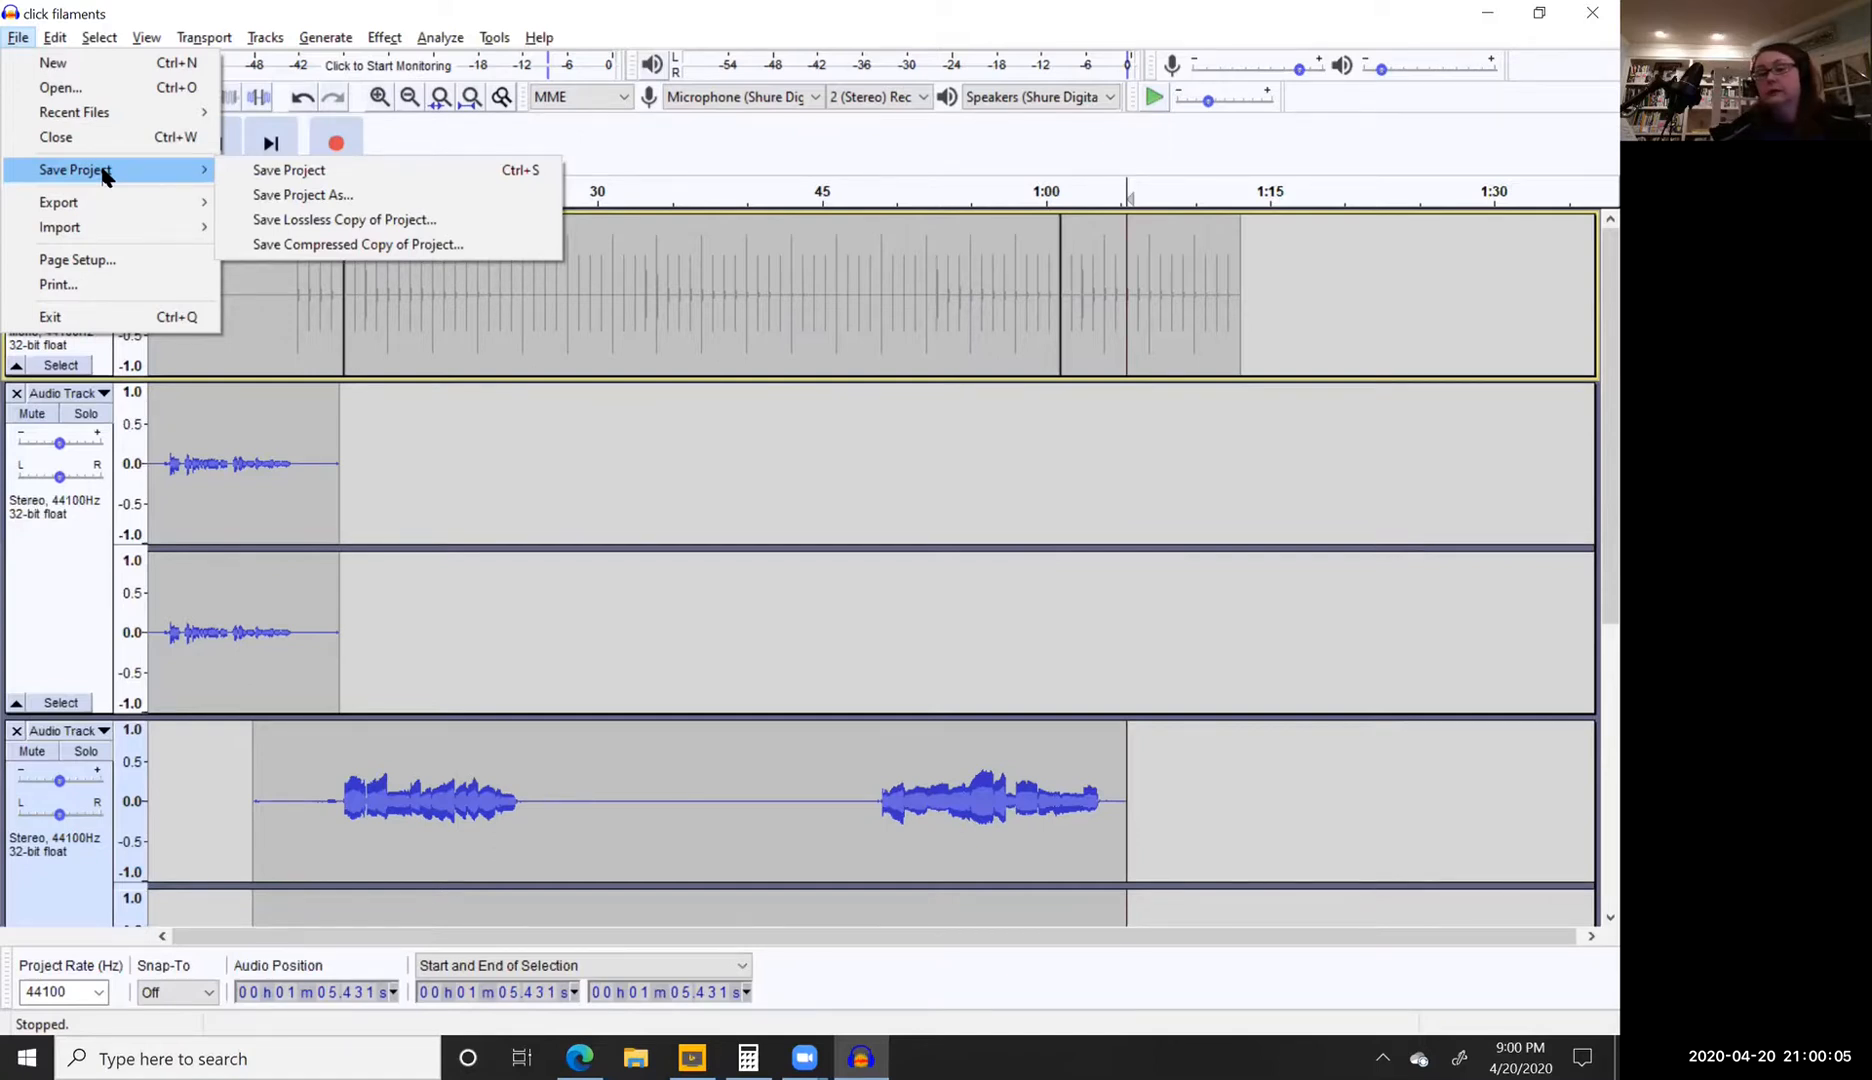
click(257, 170)
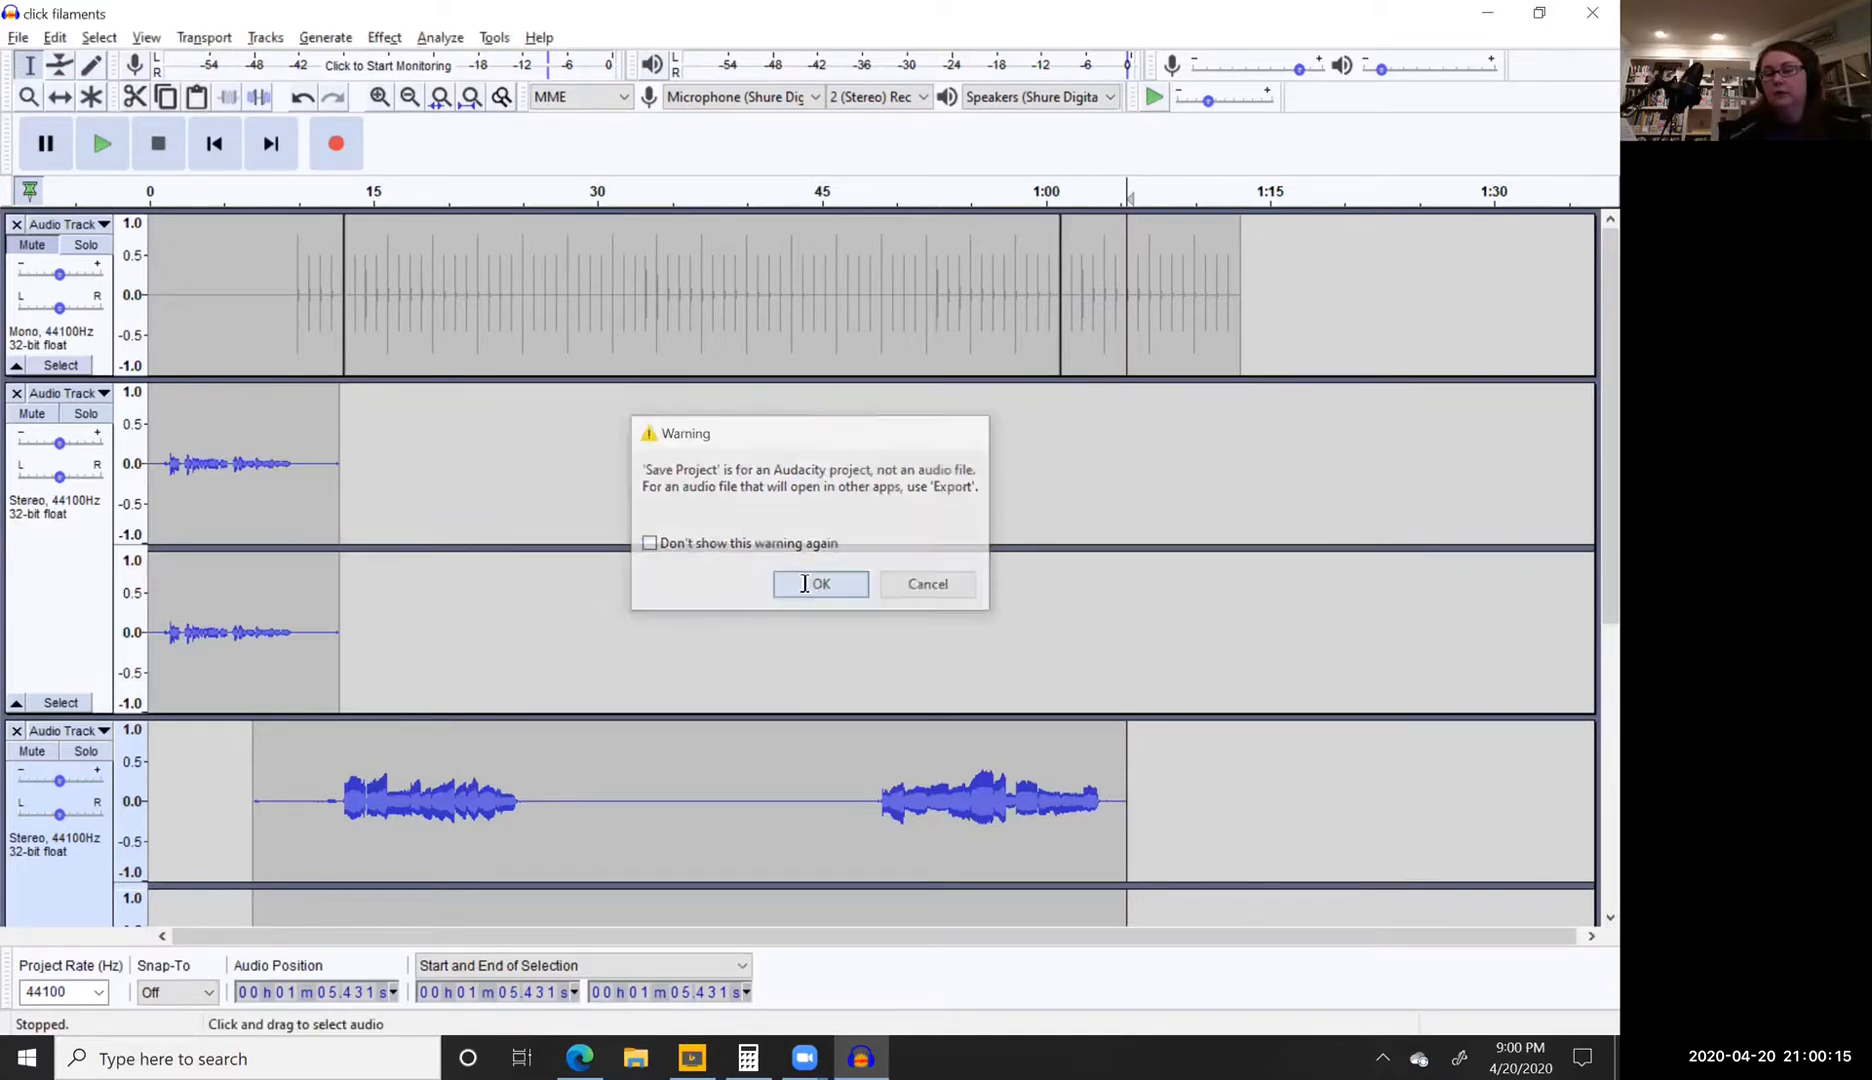
Step: Accept the project-save warning and set the save location to the Student files folder inside OneDrive, Documents, Lesson Materials
click(808, 588)
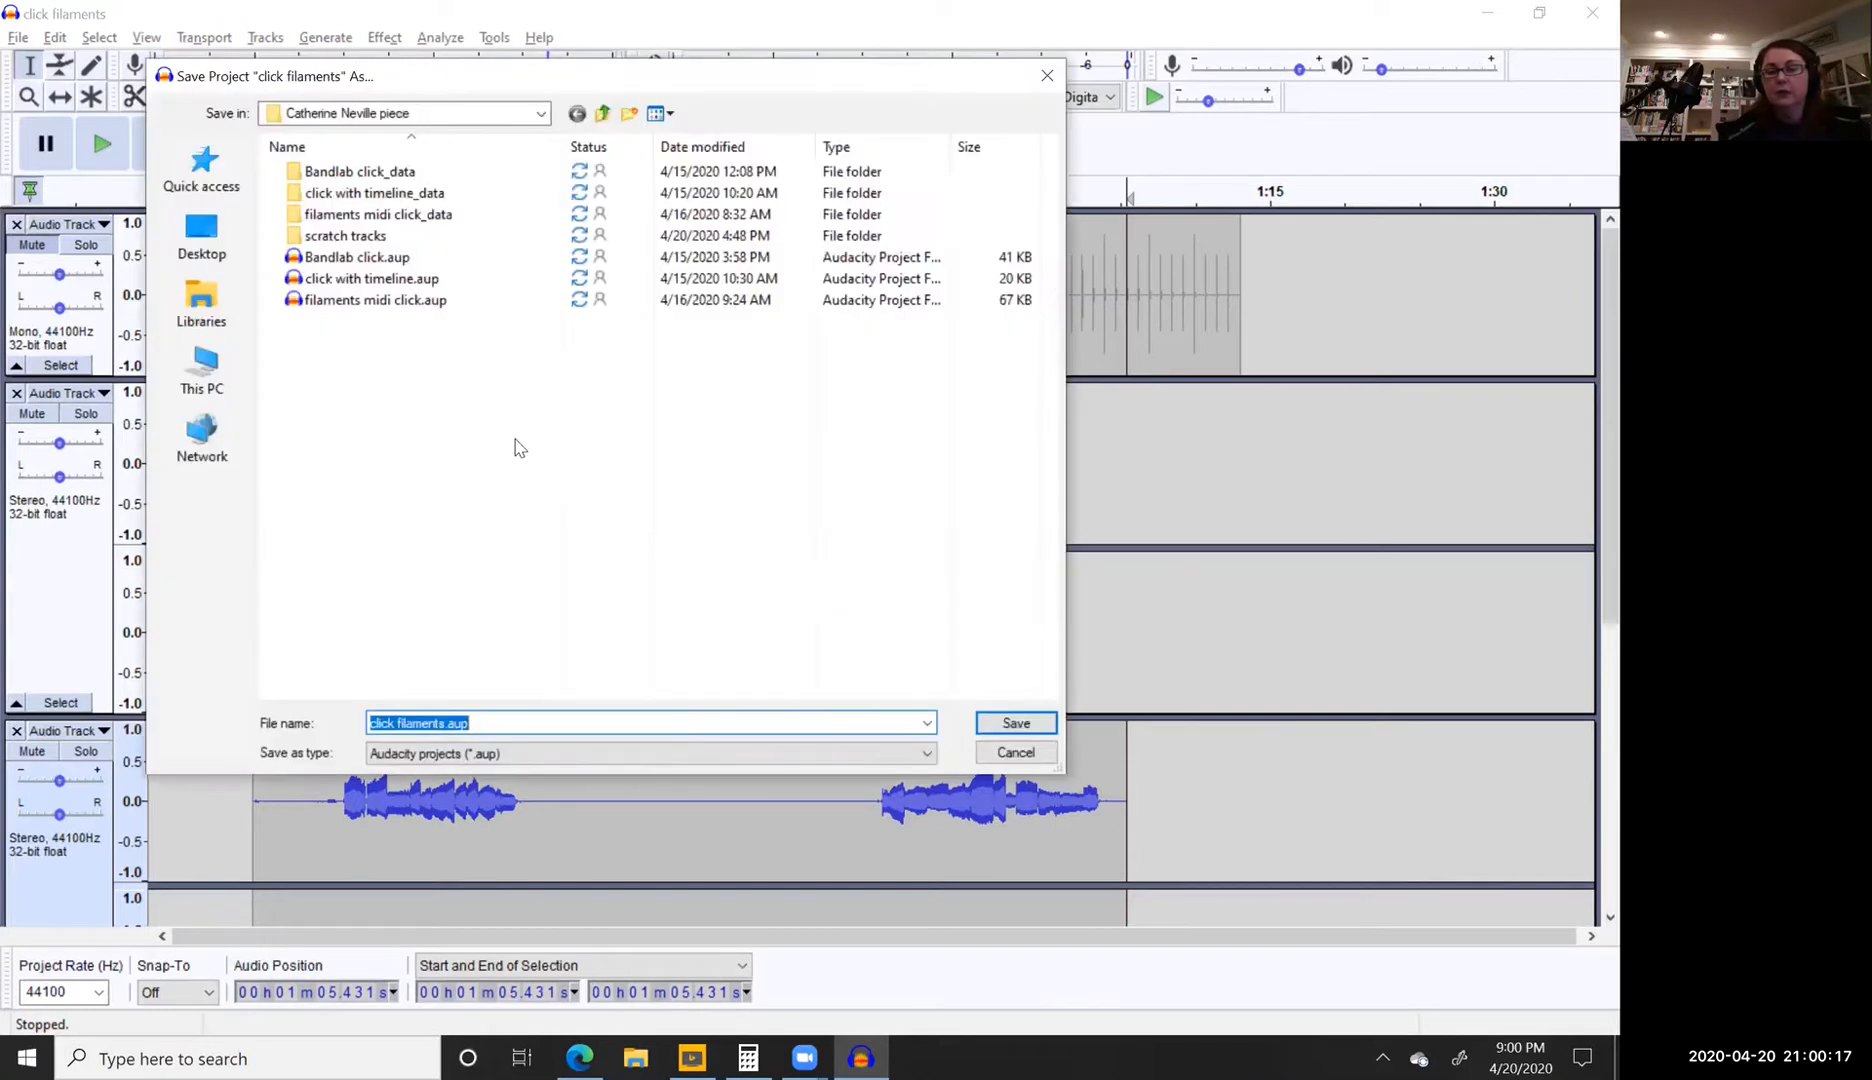
click(542, 115)
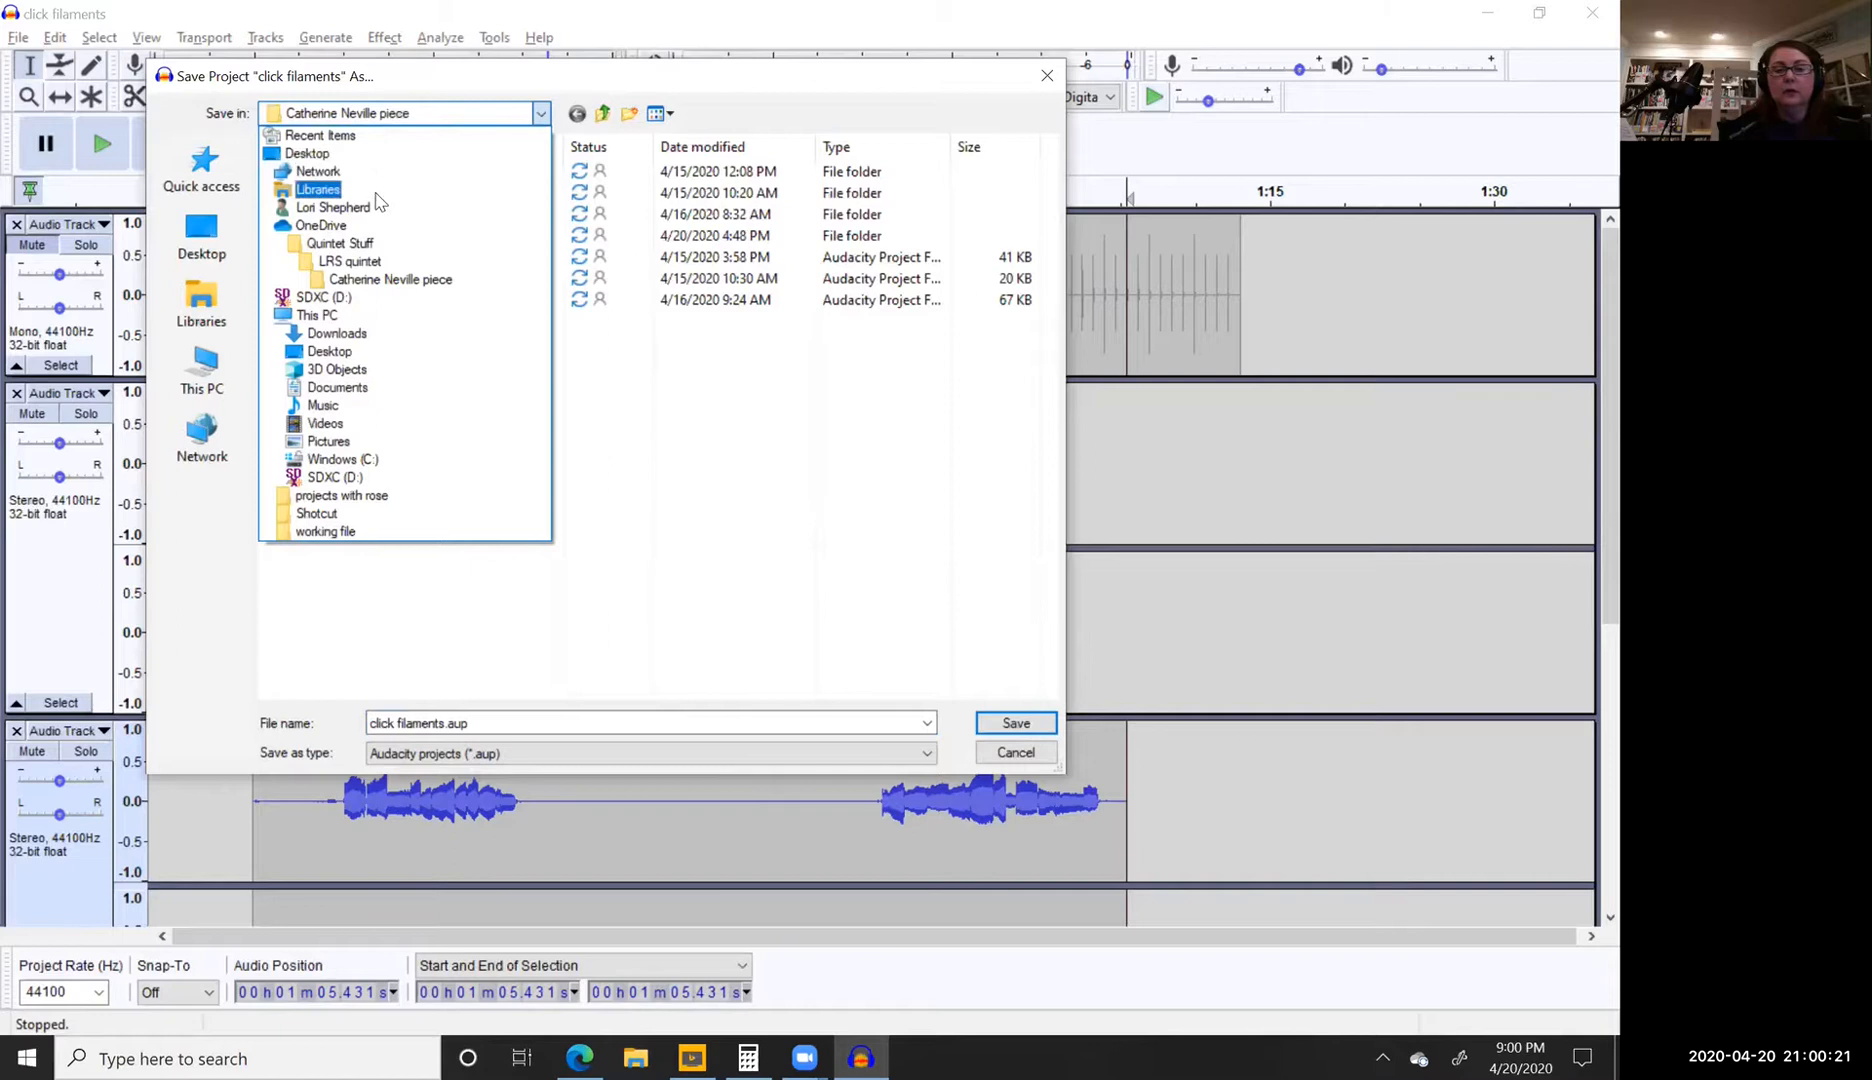
click(337, 227)
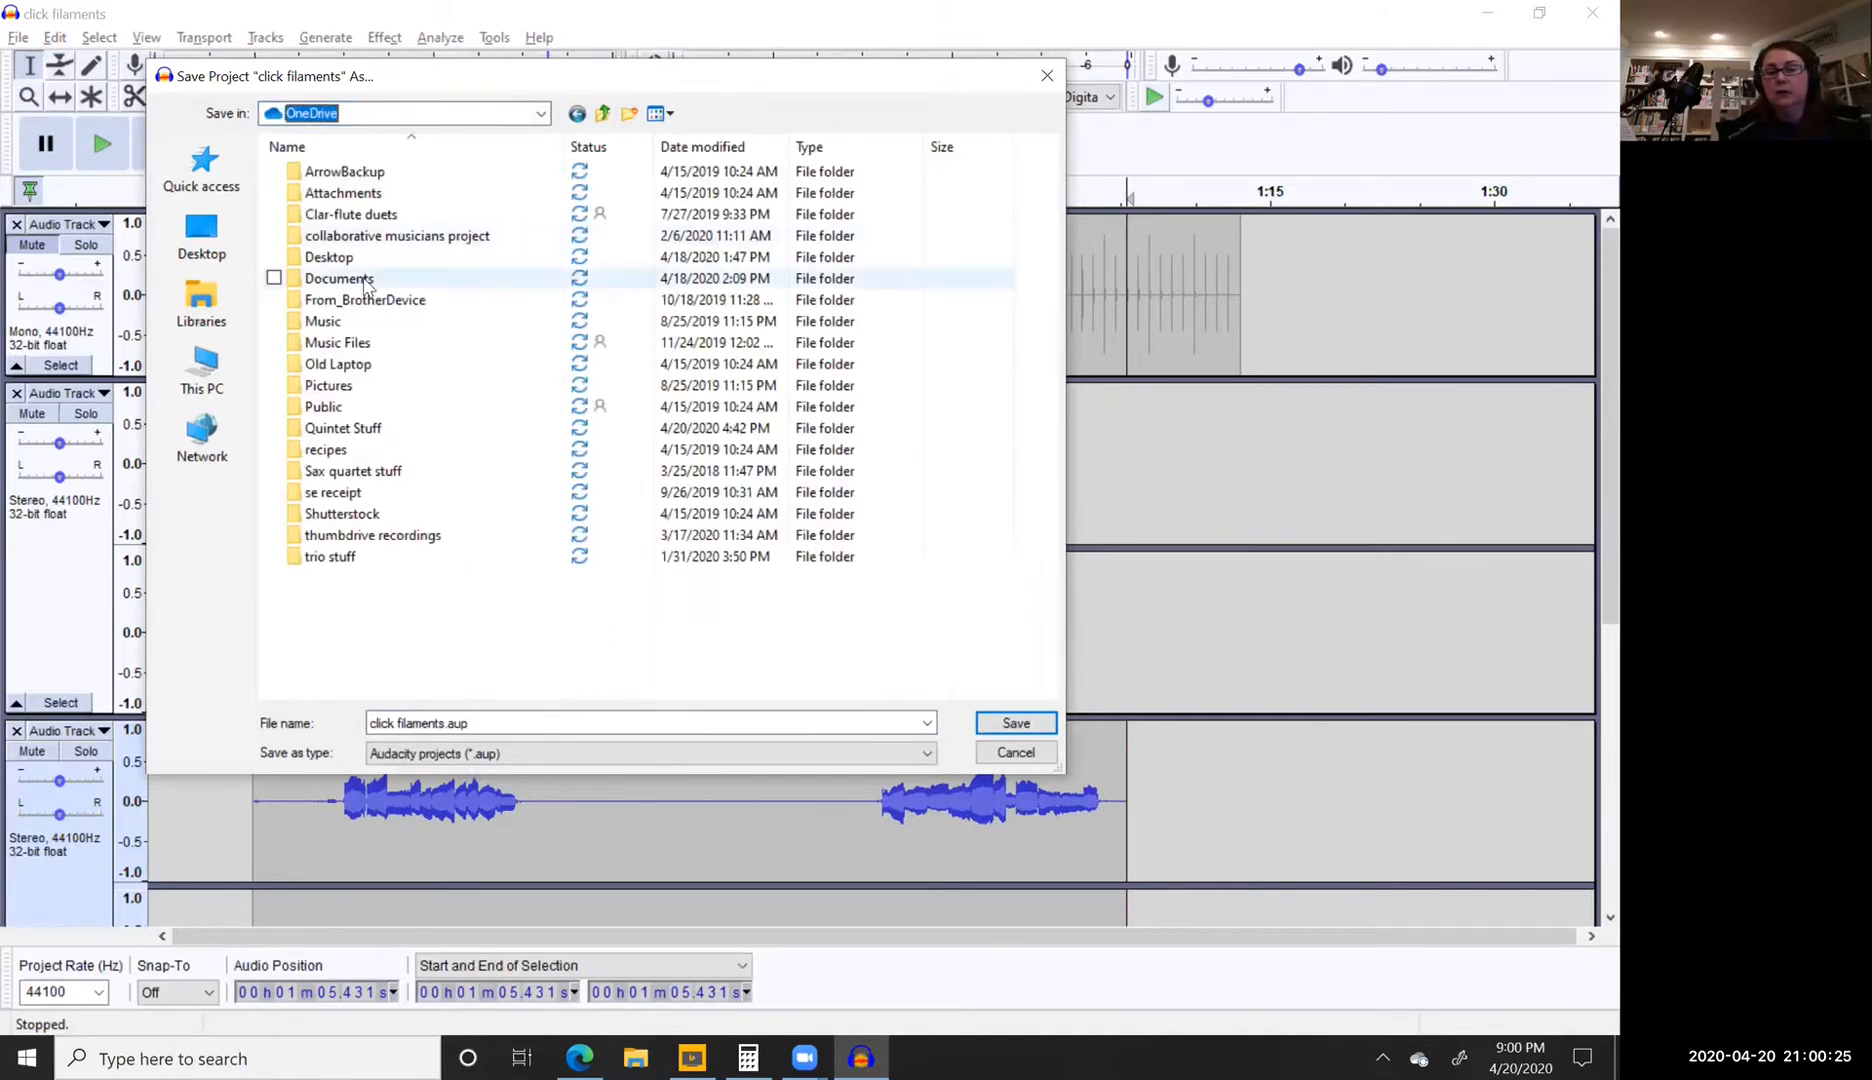
double_click(364, 283)
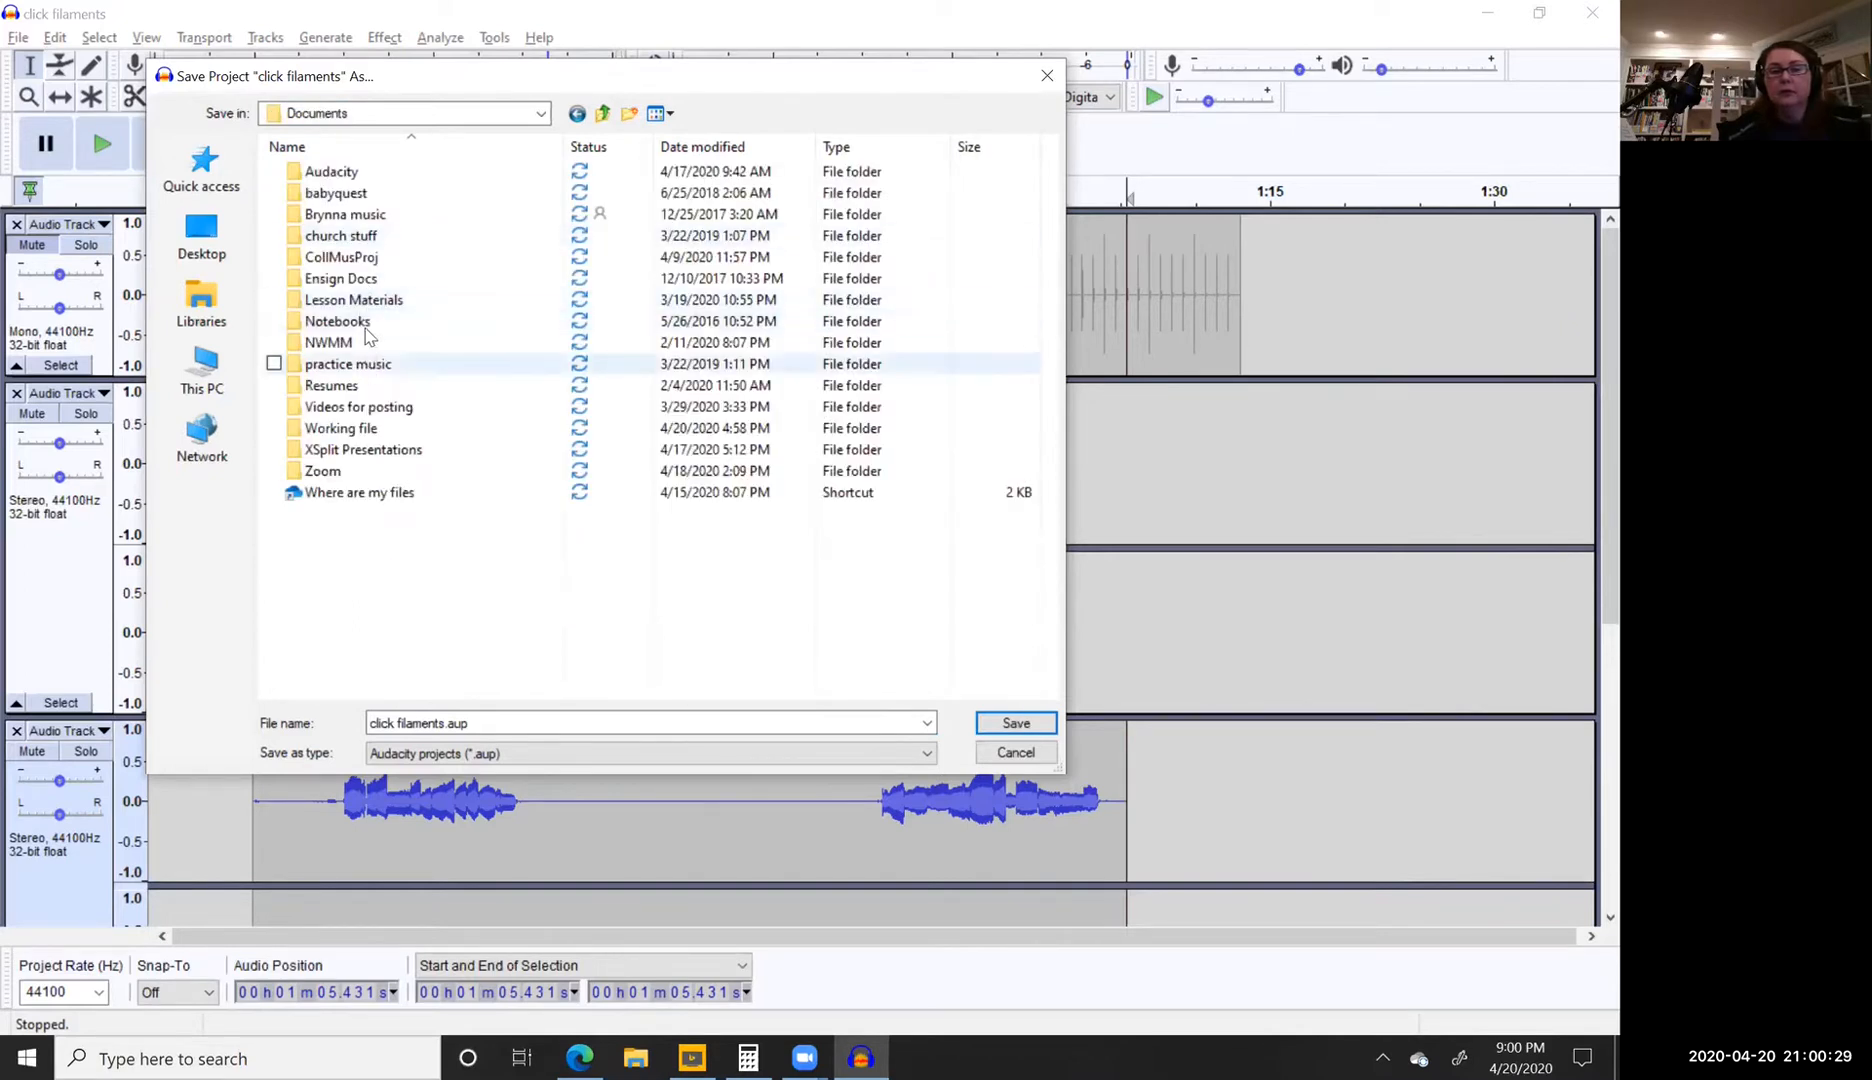
double_click(372, 303)
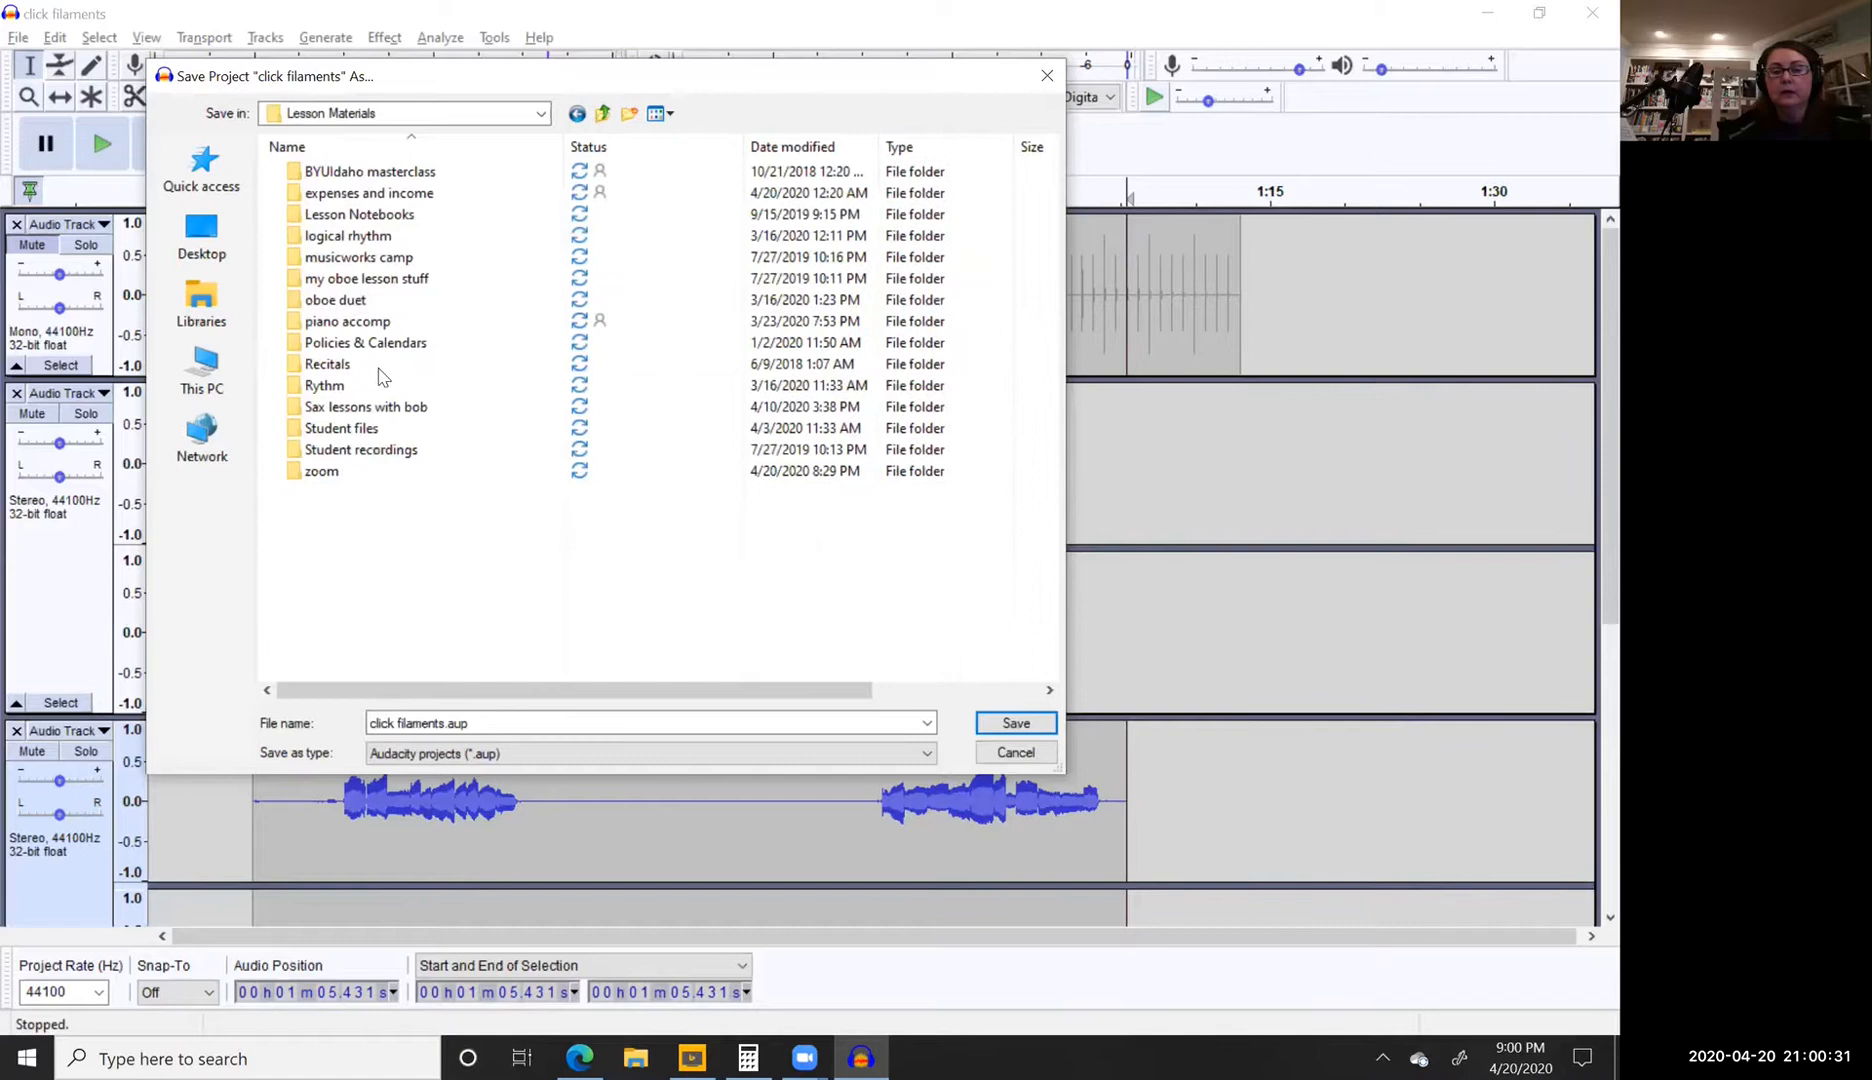
click(362, 434)
double_click(364, 437)
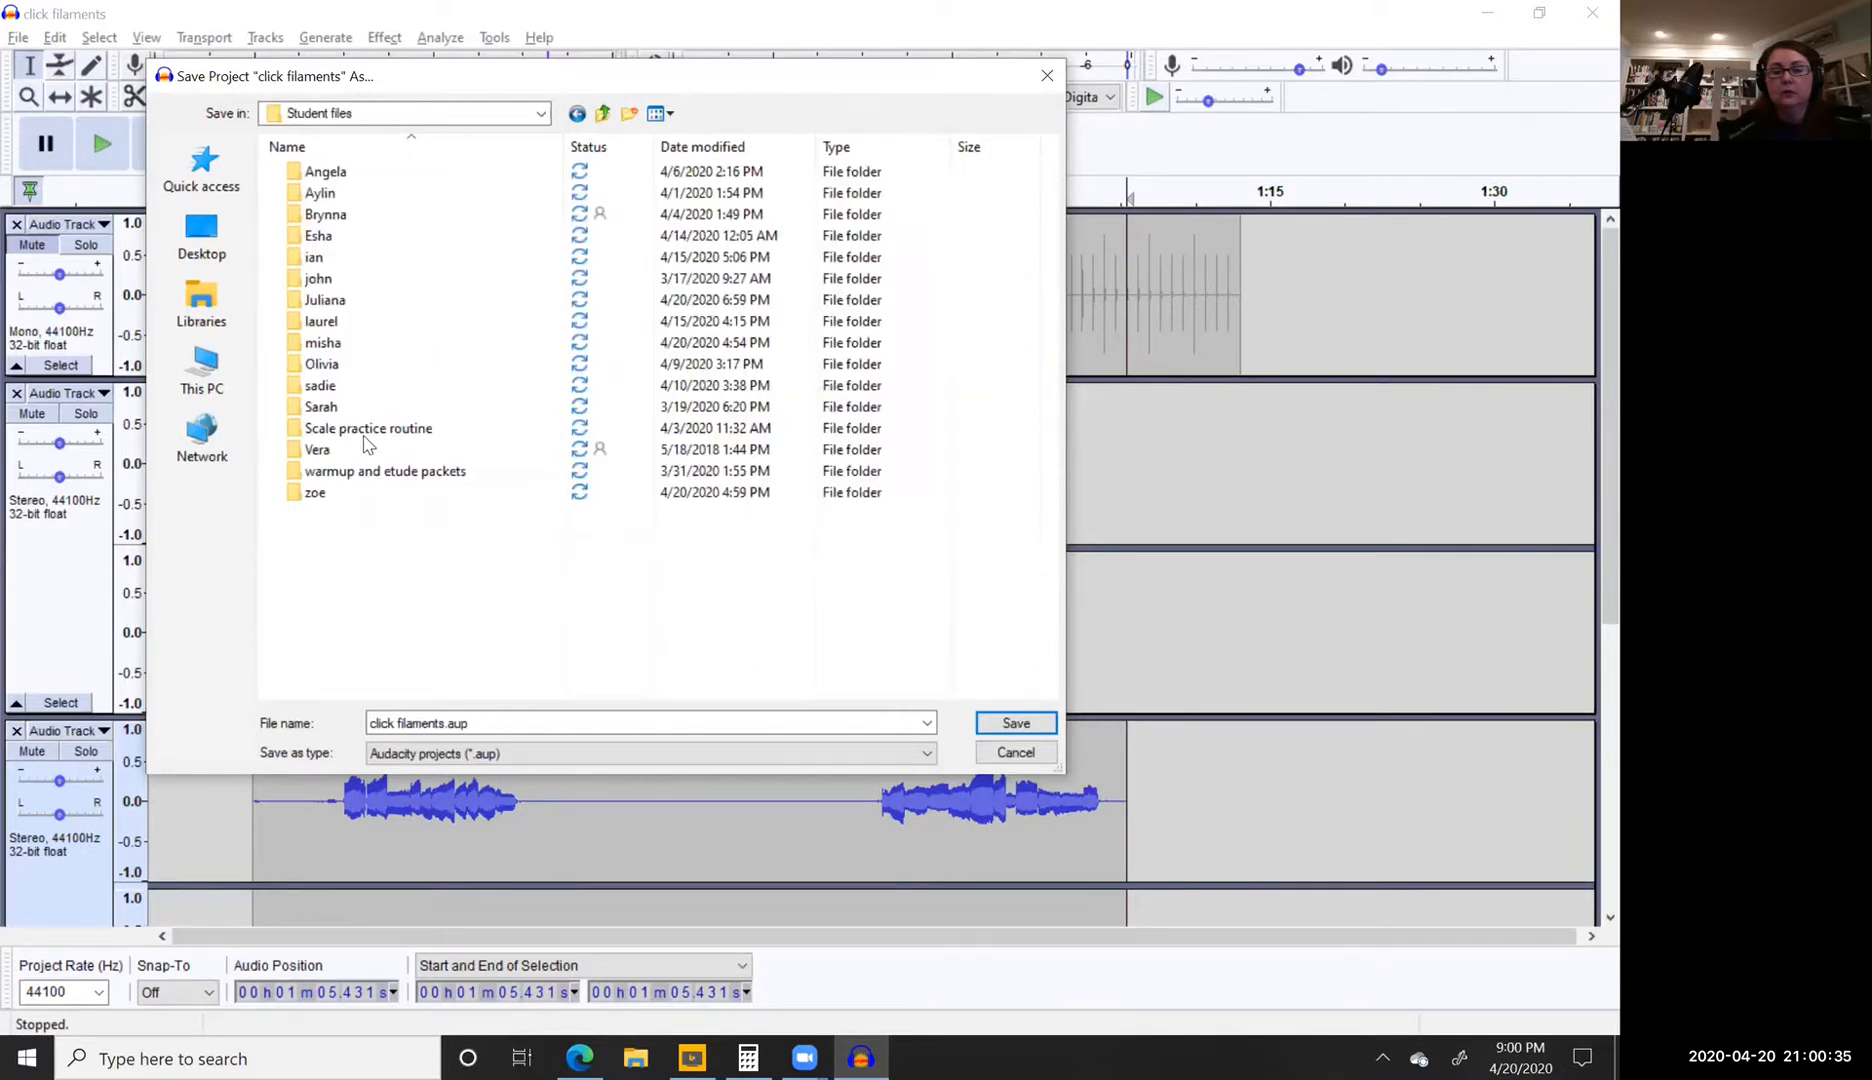
Step: Name the project "recordings for students", save it, and close Audacity
double_click(648, 724)
text(Student re)
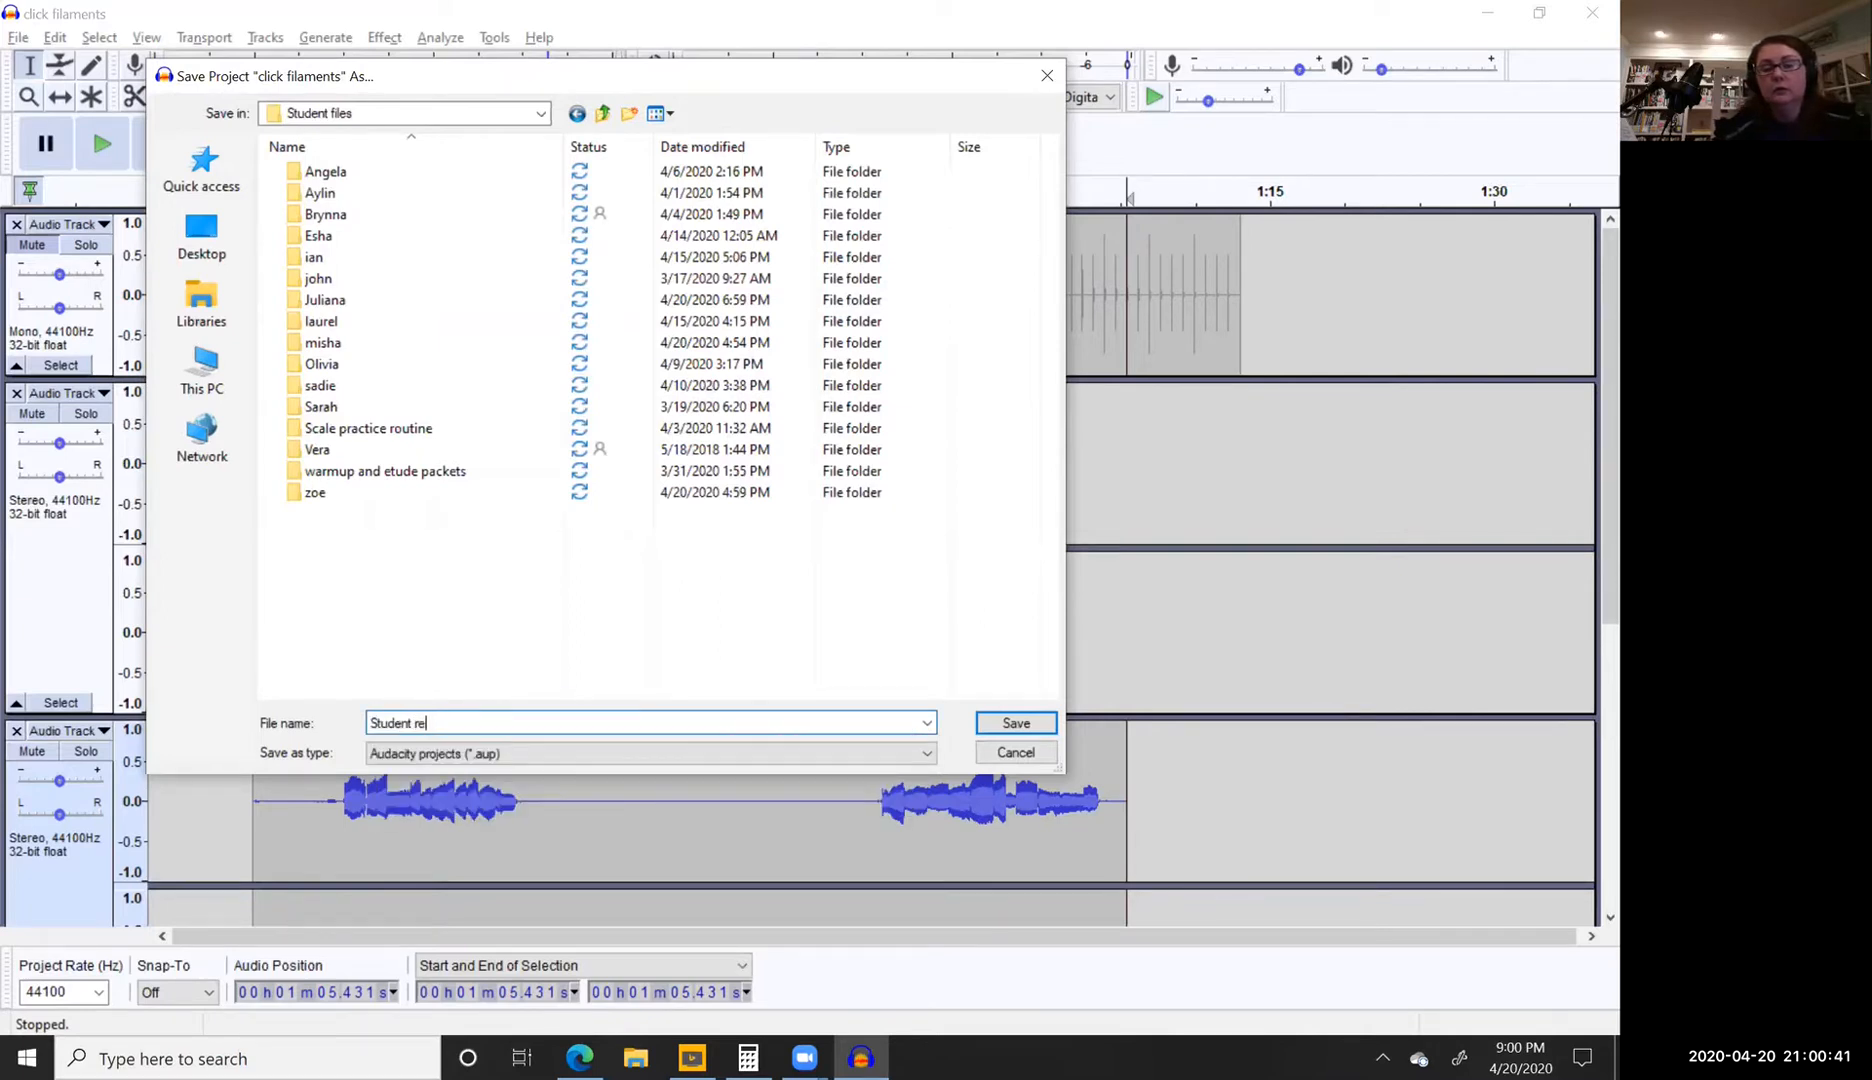
key(BackSpace)
key(BackSpace)
key(BackSpace)
key(BackSpace)
key(BackSpace)
key(BackSpace)
key(BackSpace)
key(BackSpace)
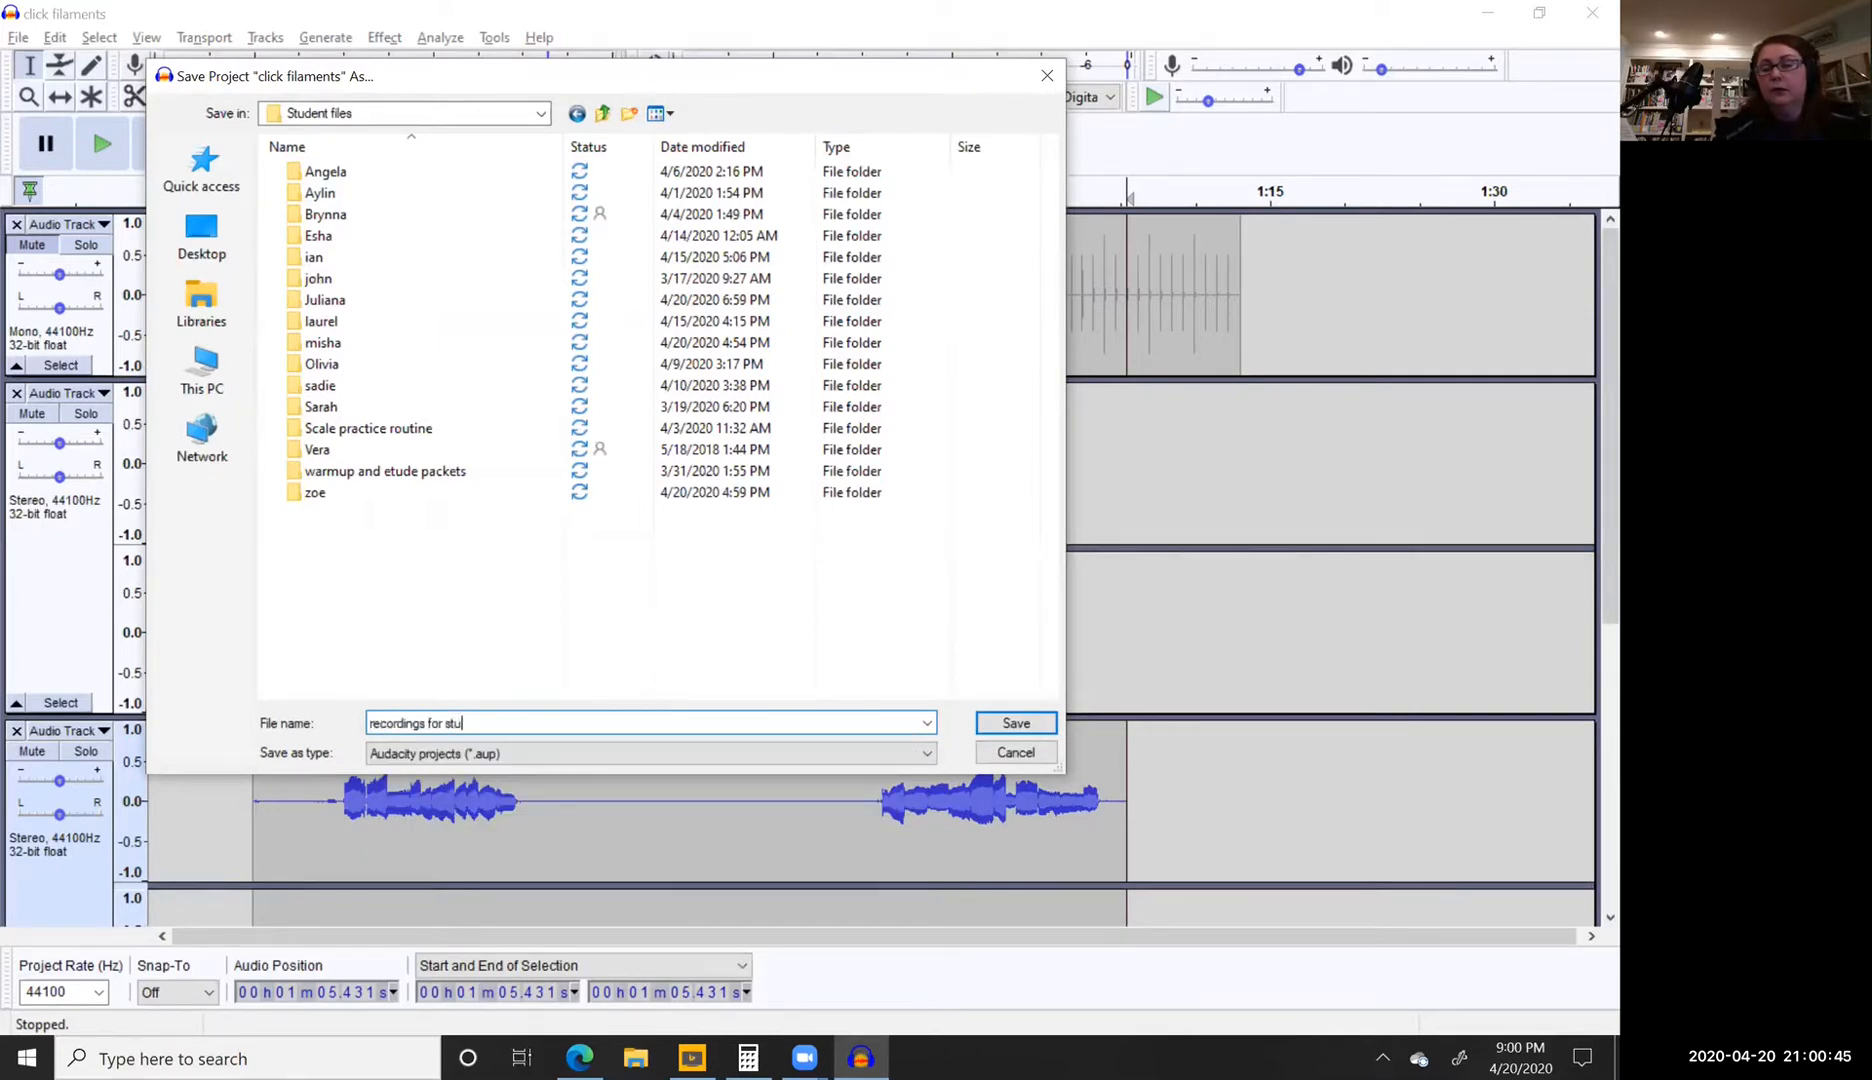
key(Return)
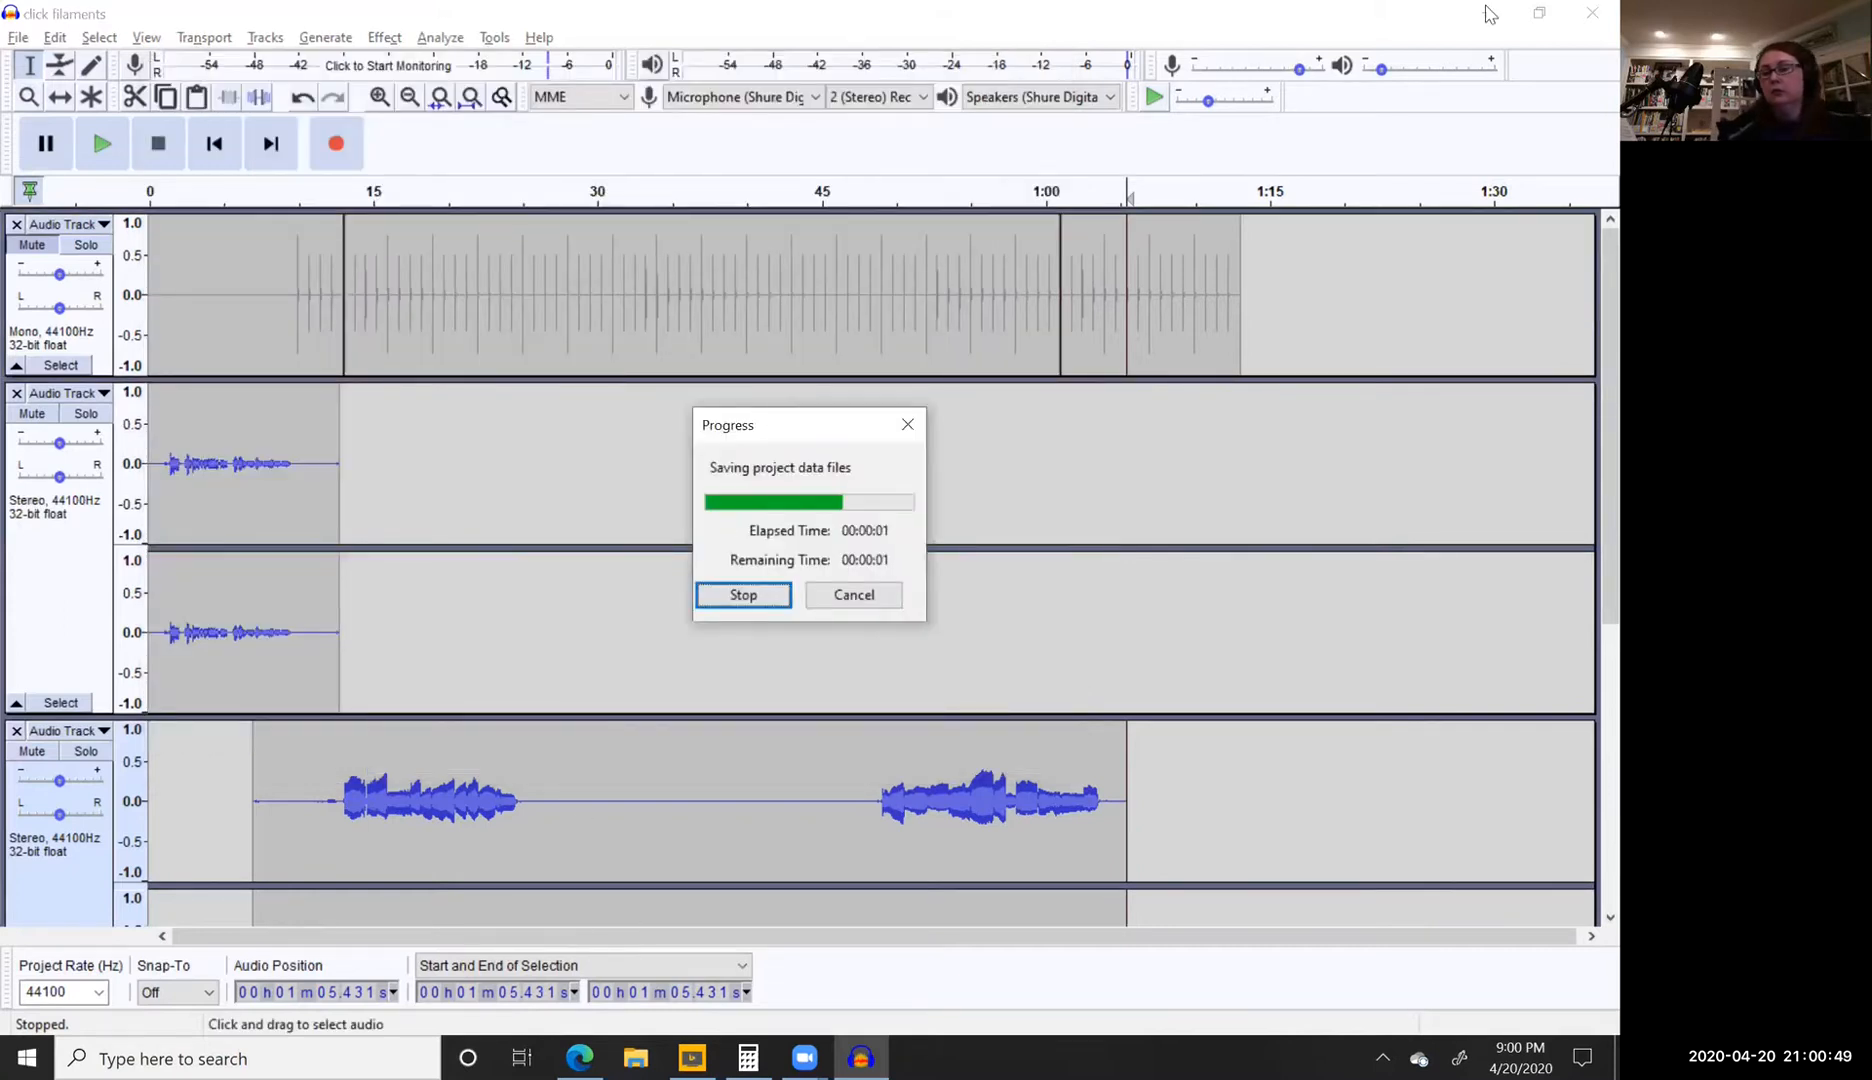
click(1588, 14)
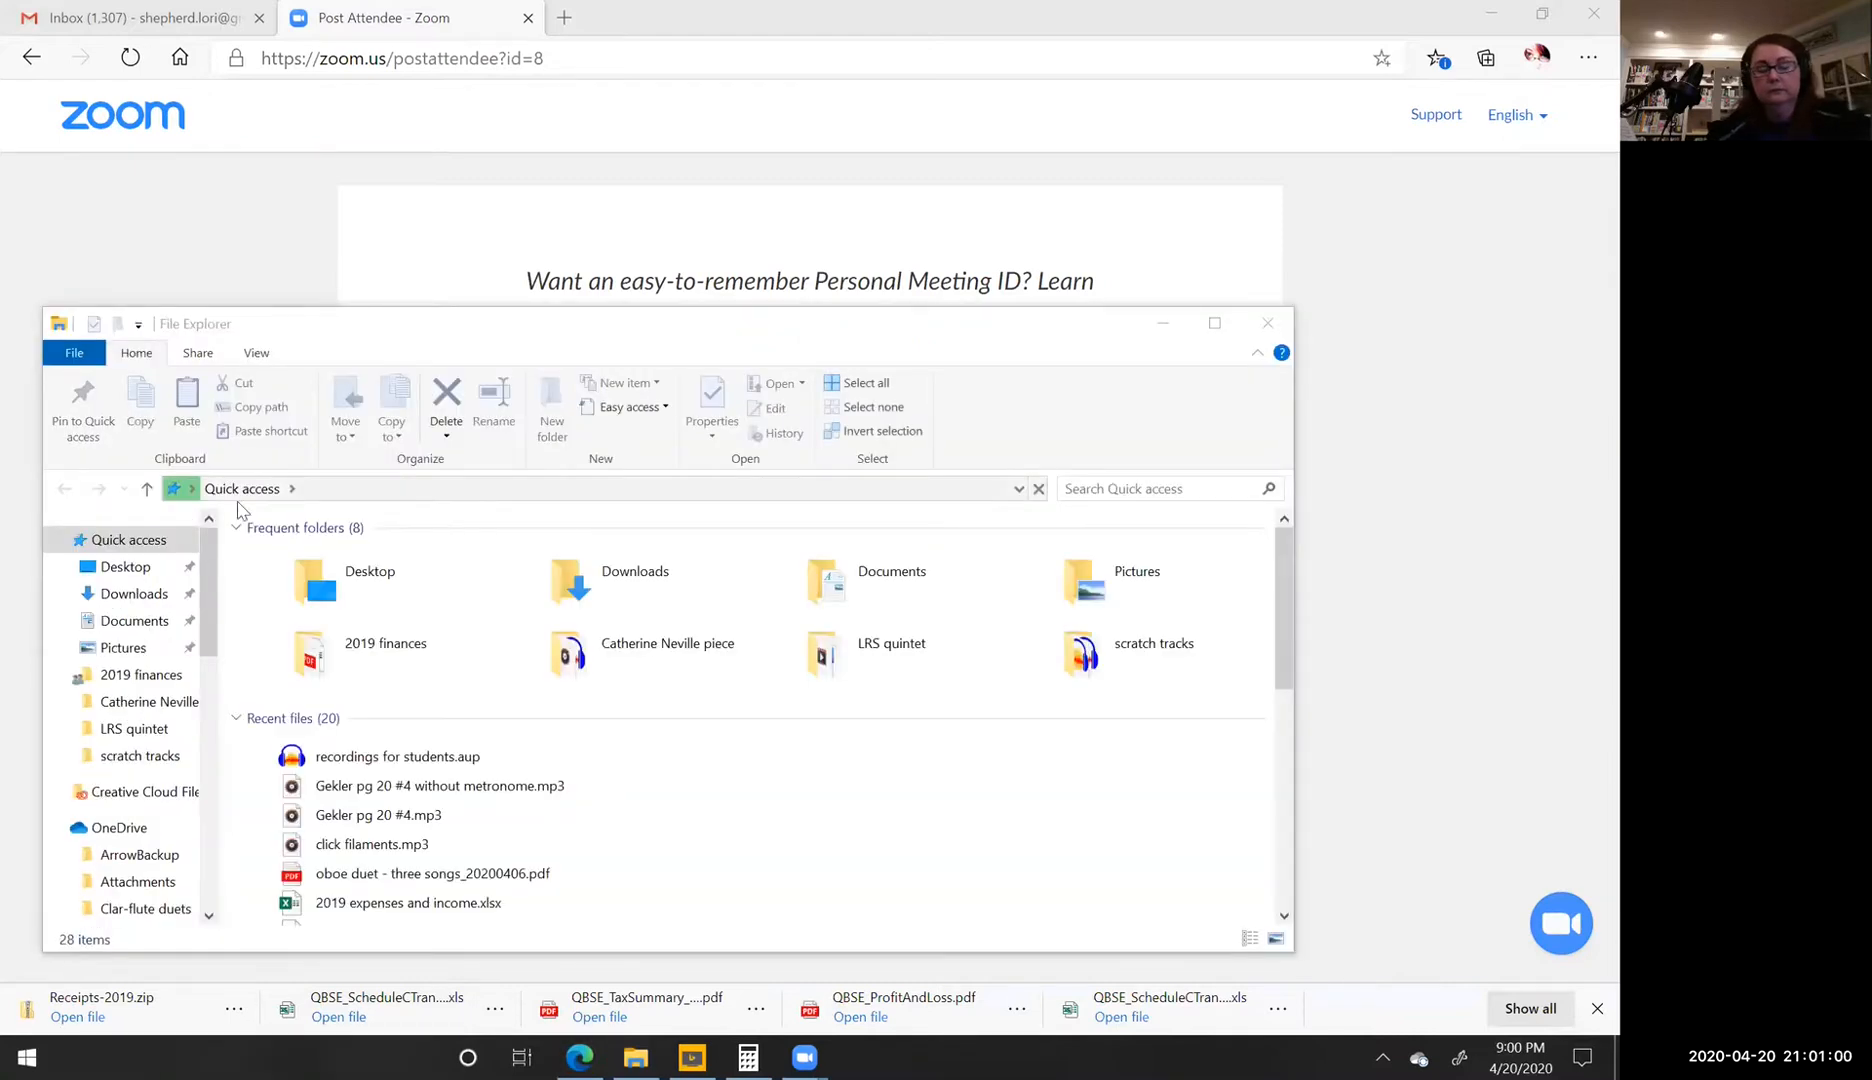
Step: Find Audacity through the Windows search, launch it again, and dismiss the welcome message
click(264, 1056)
text(auda)
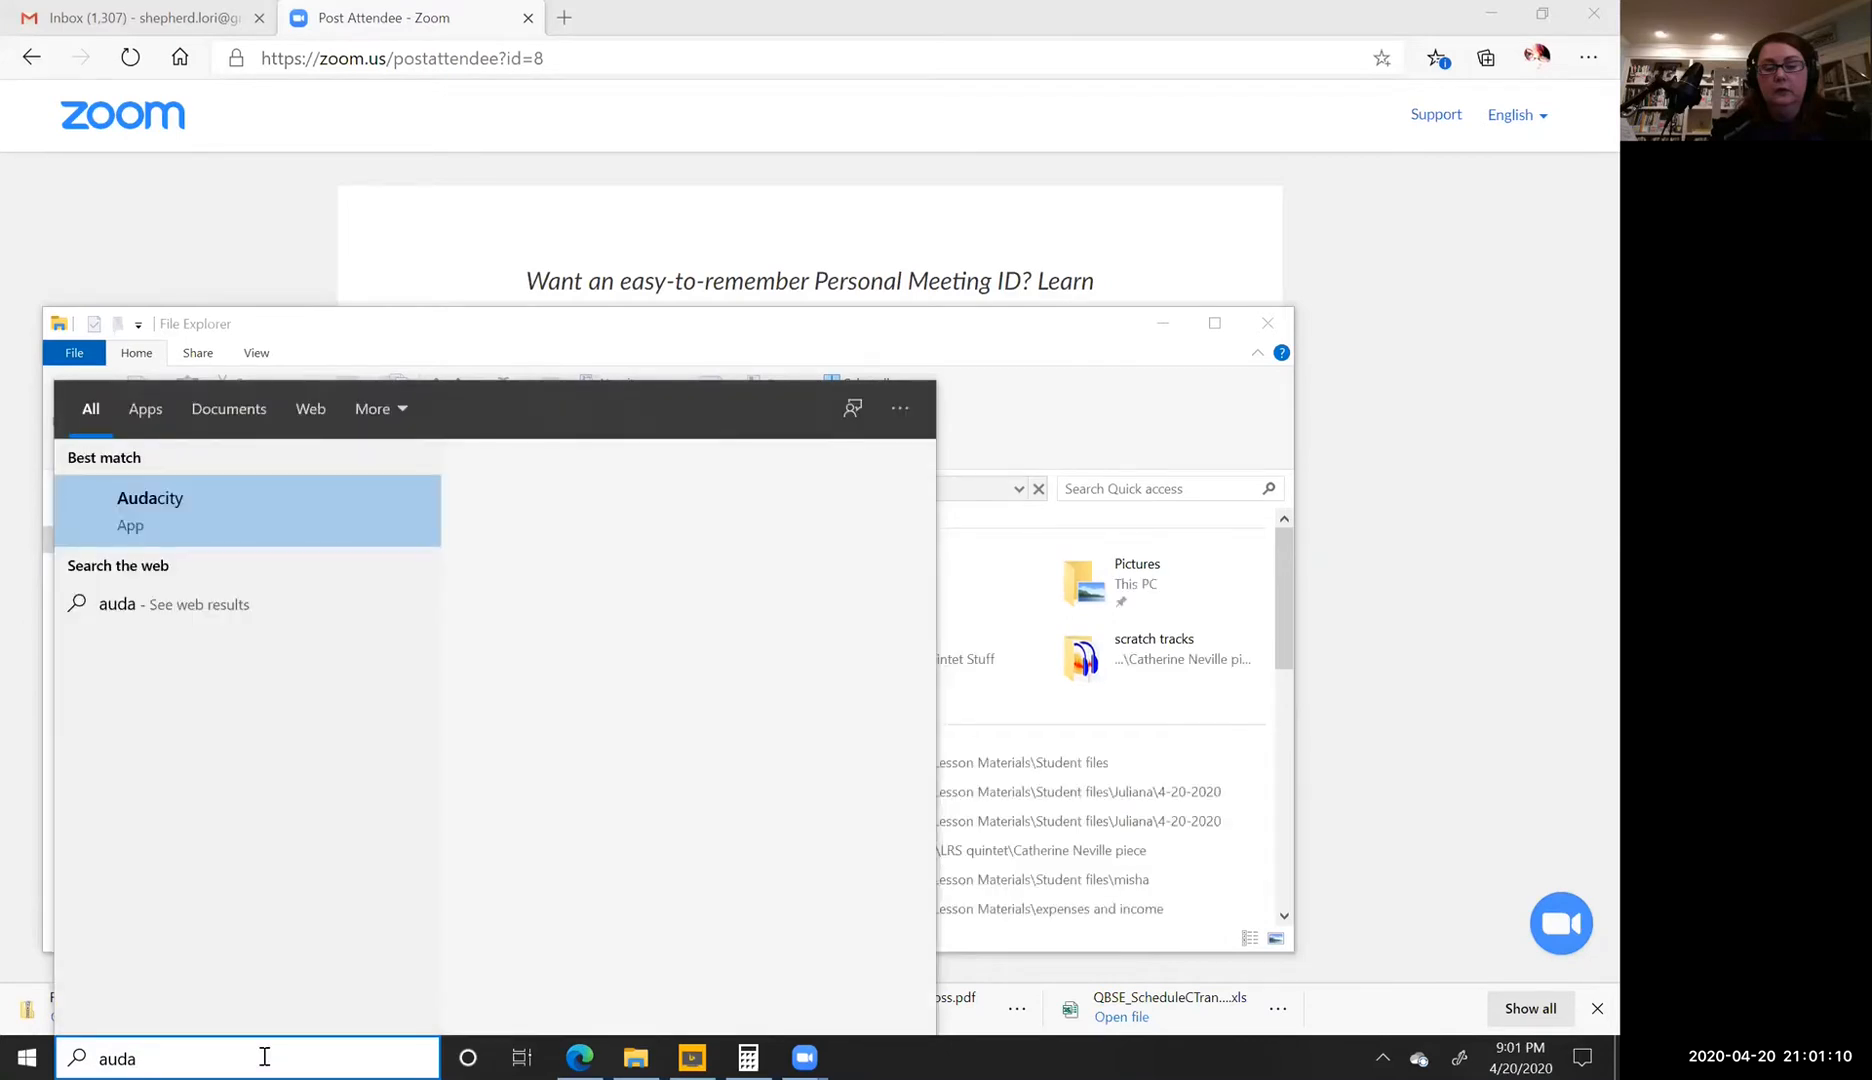
text(cucc)
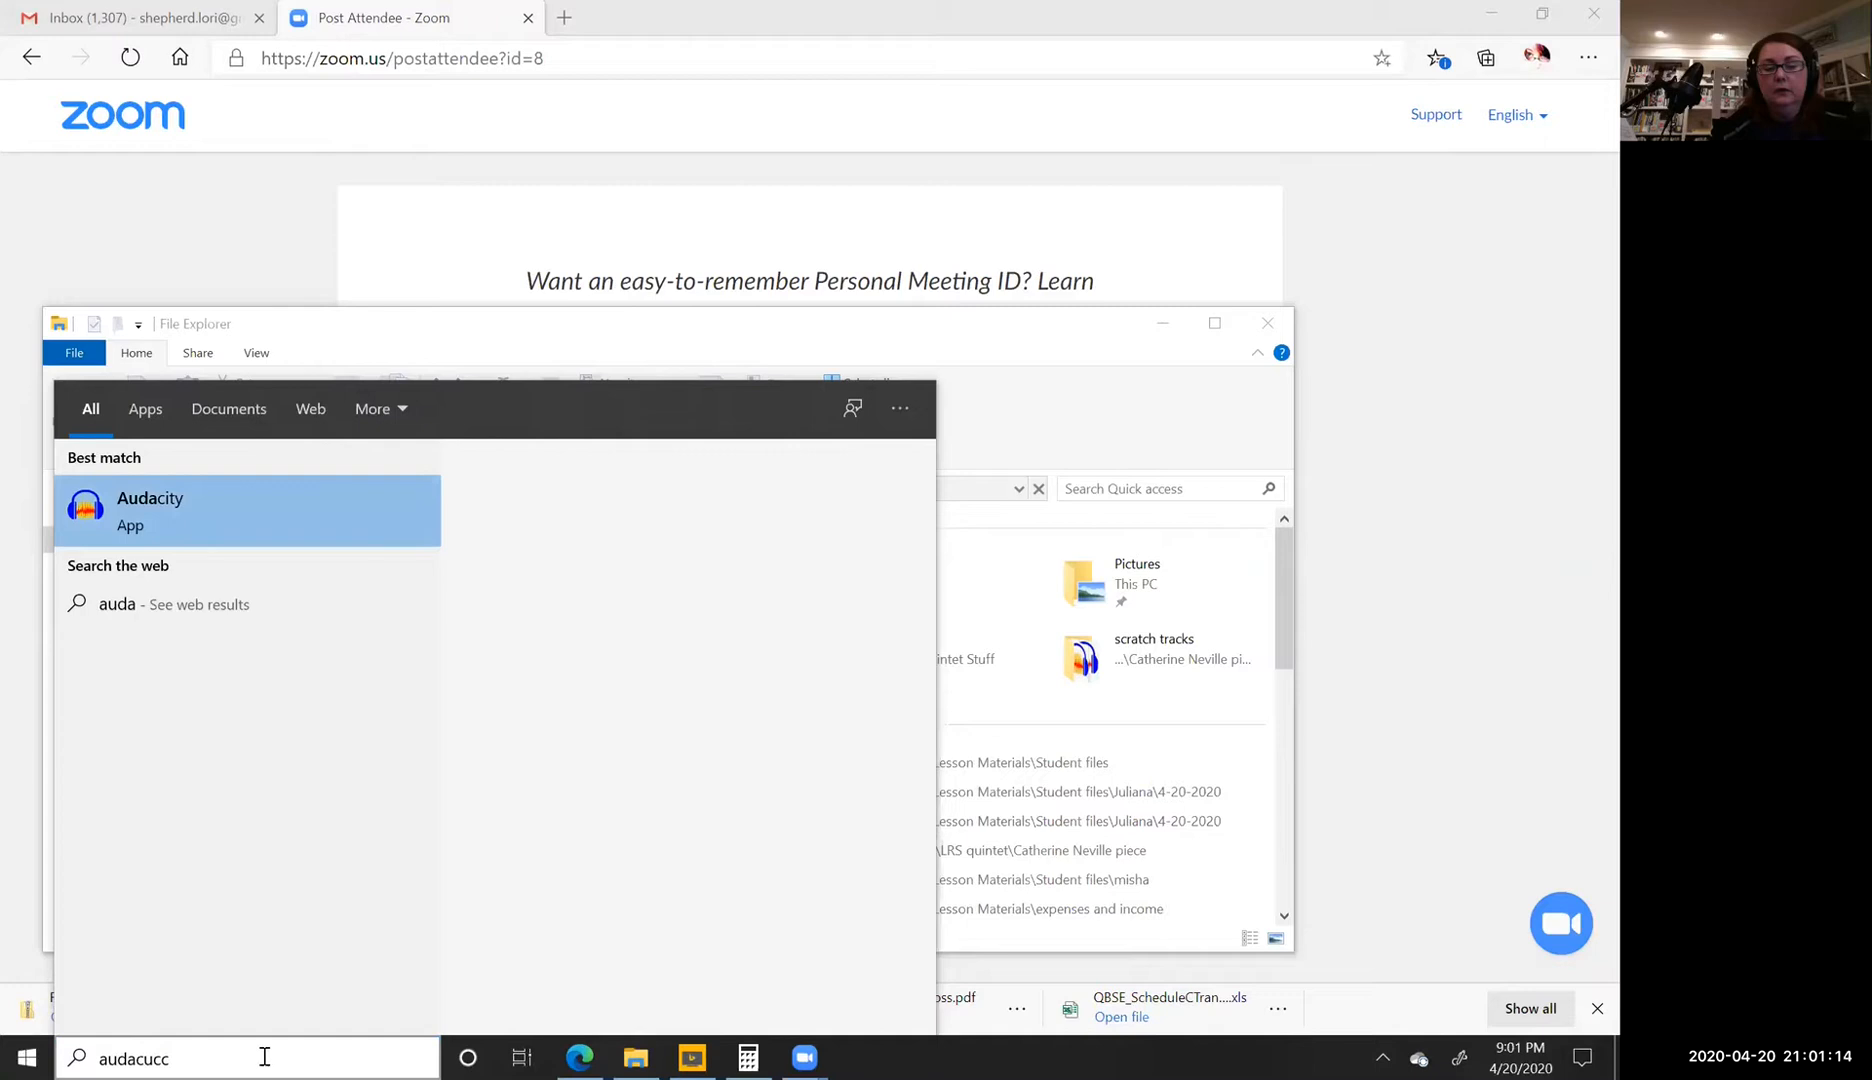
key(Escape)
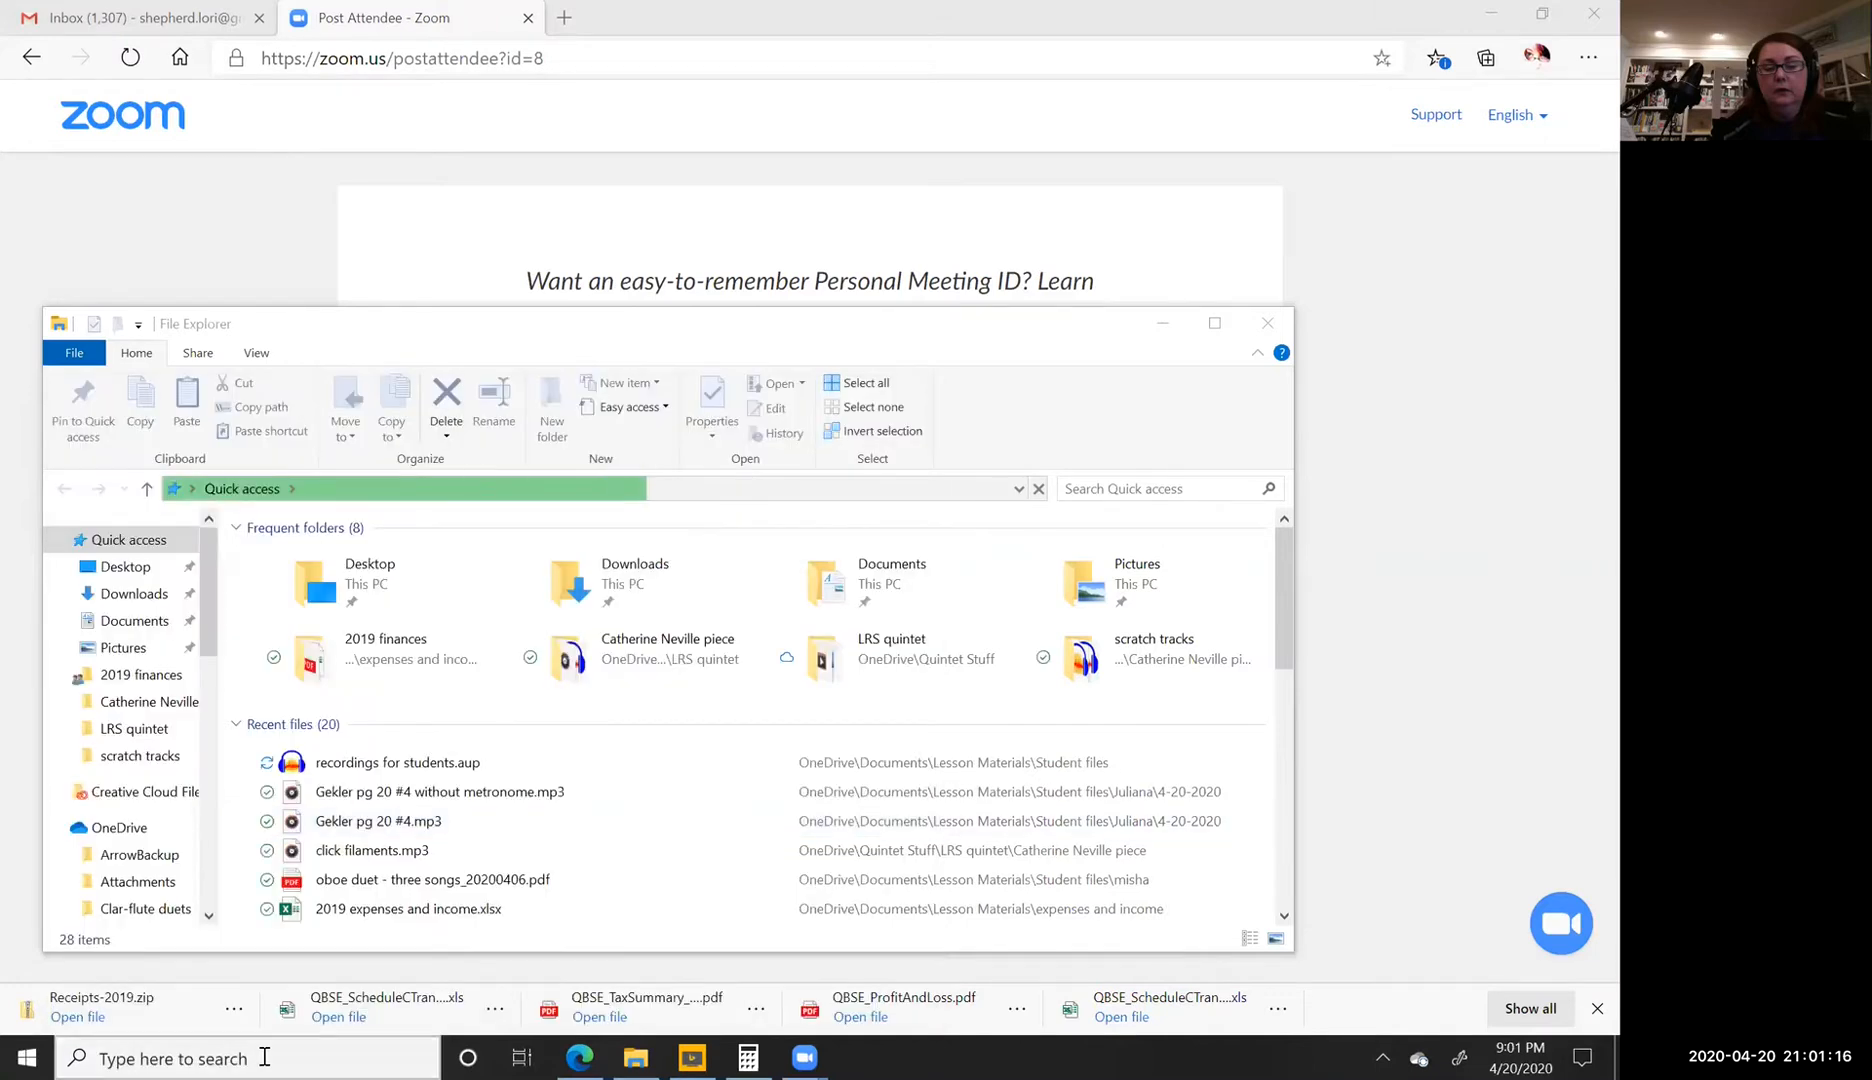
click(264, 1057)
text(audacity)
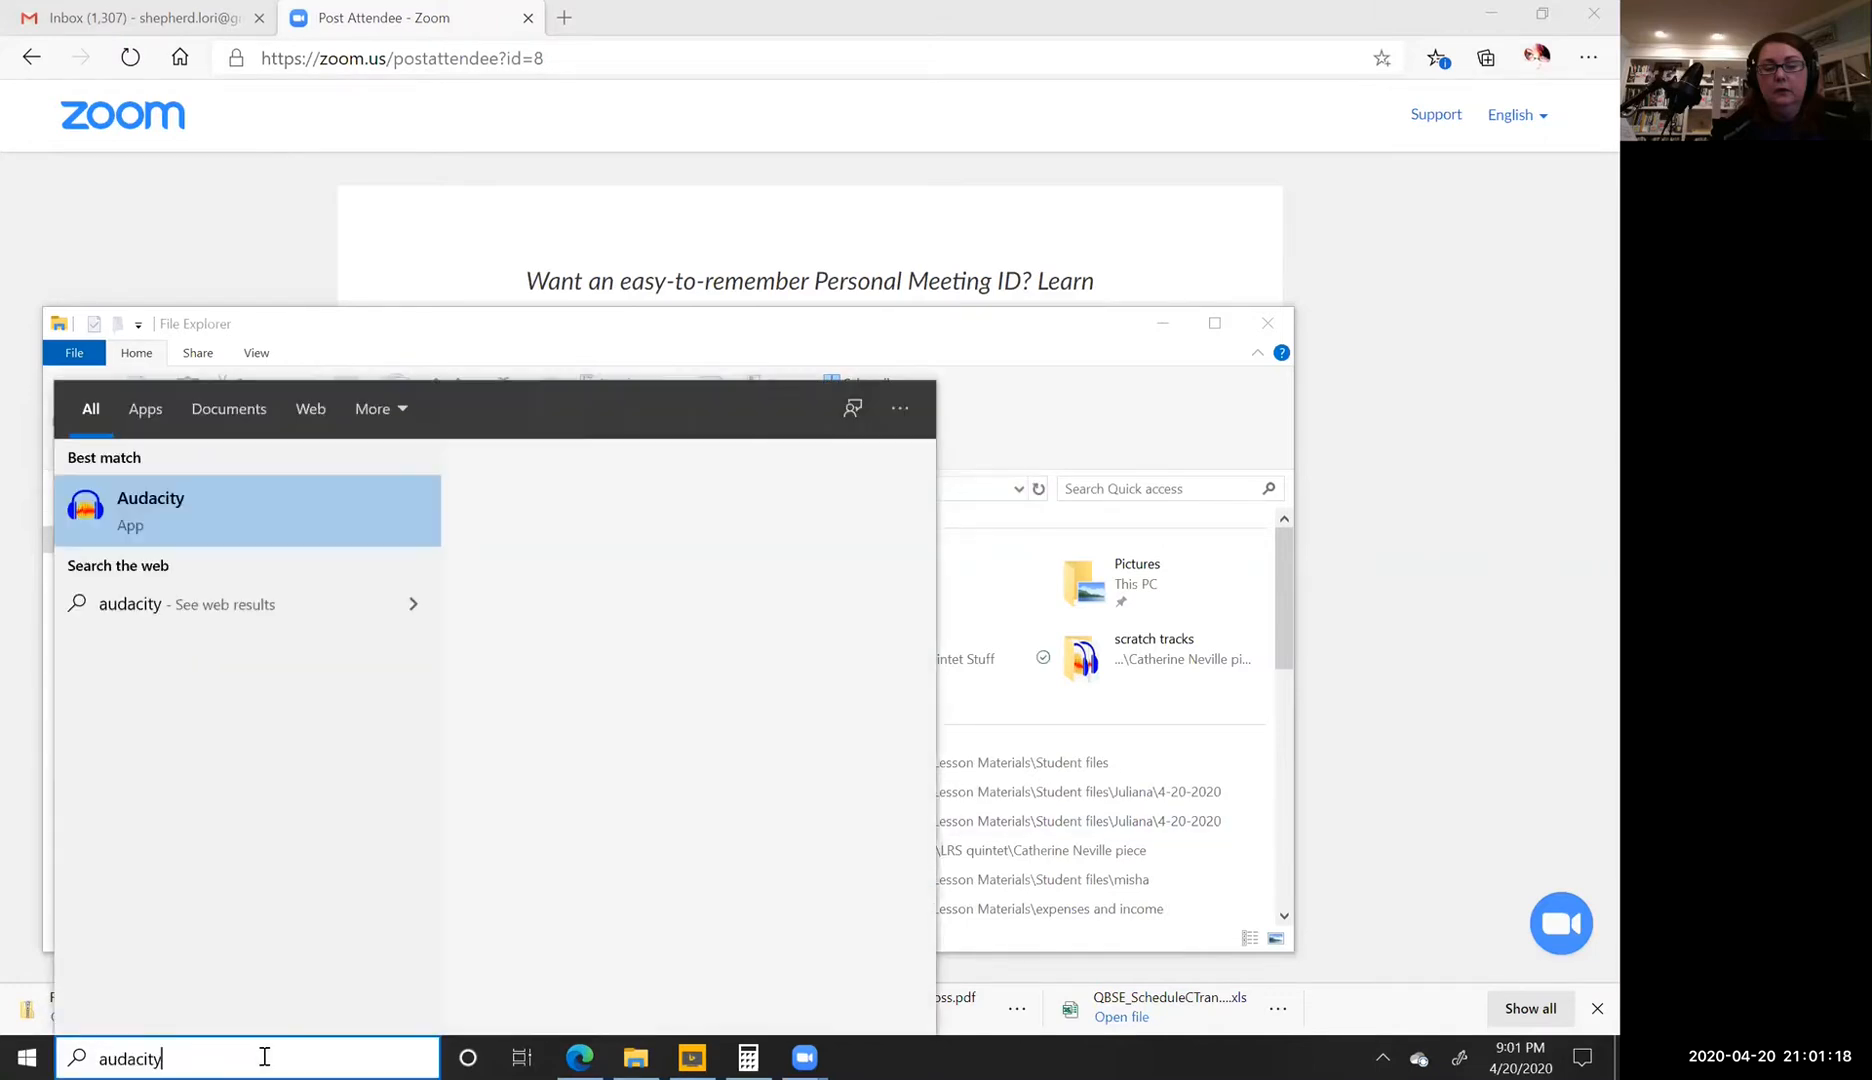
key(Return)
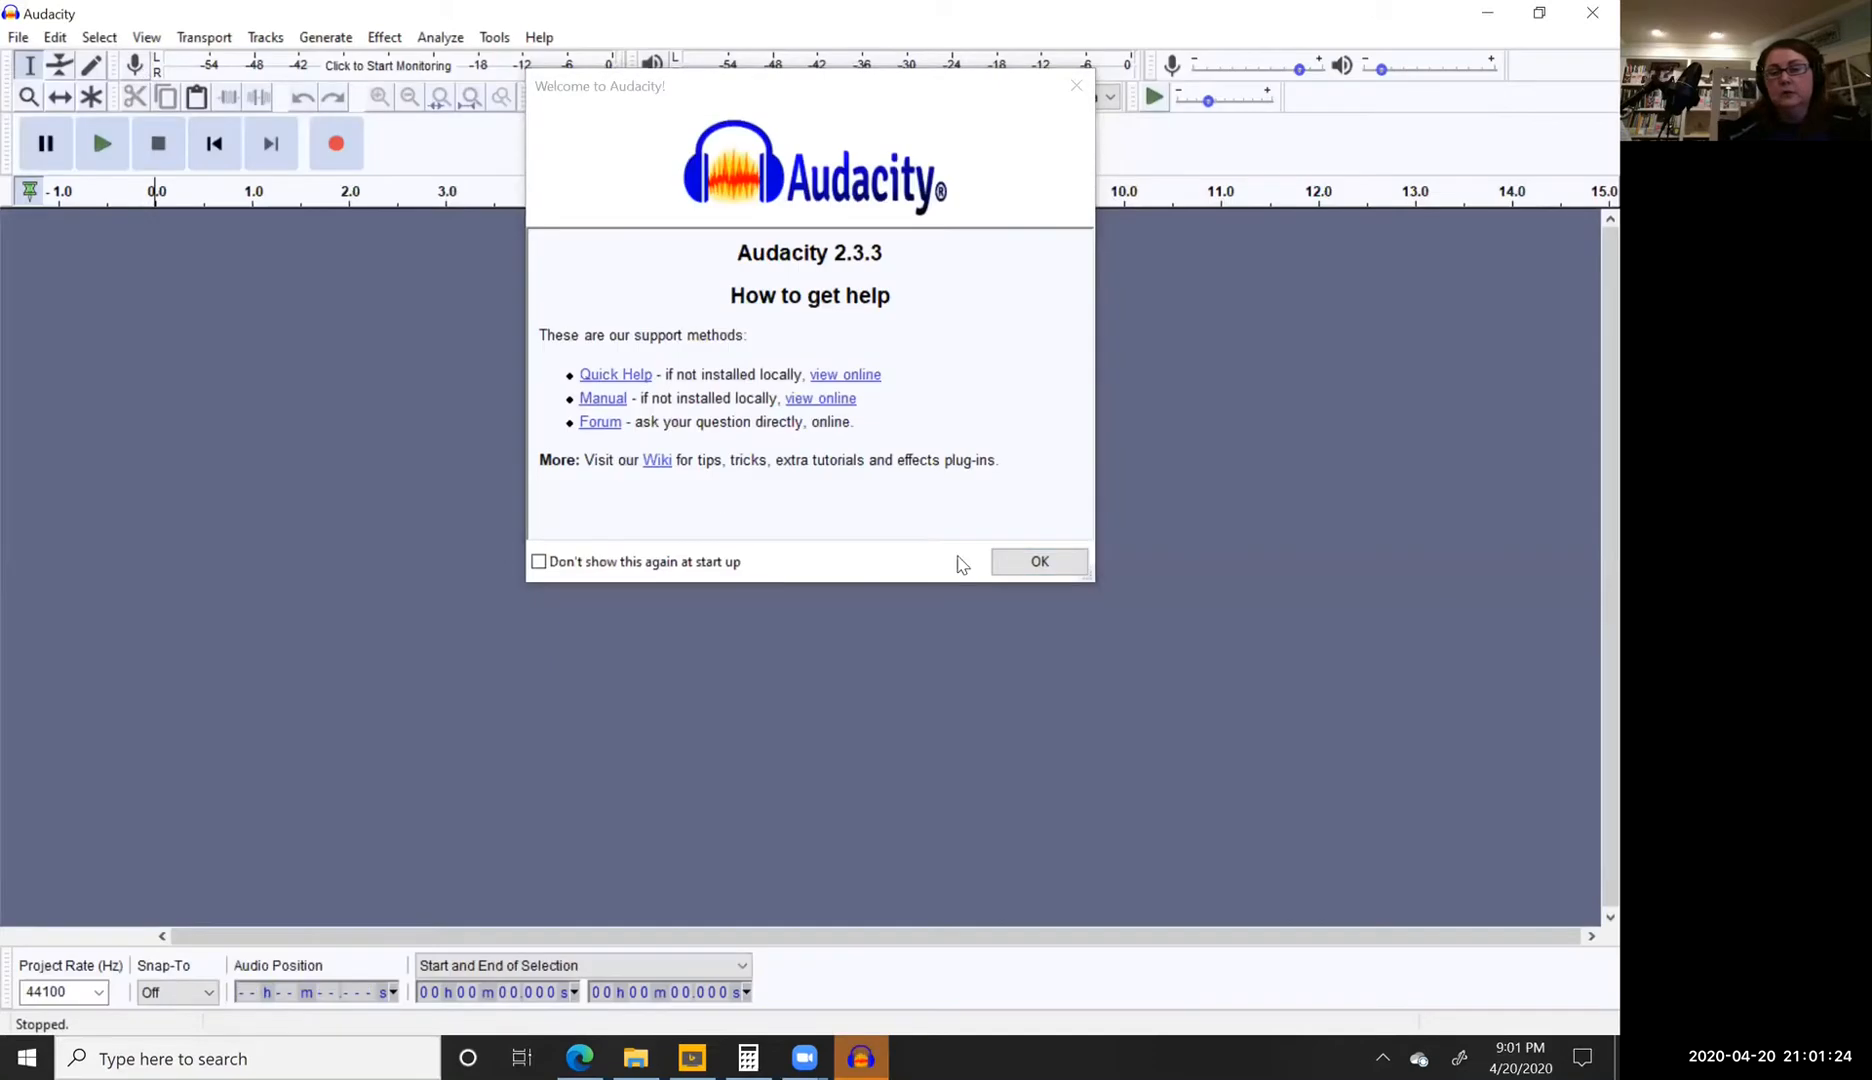
click(1039, 561)
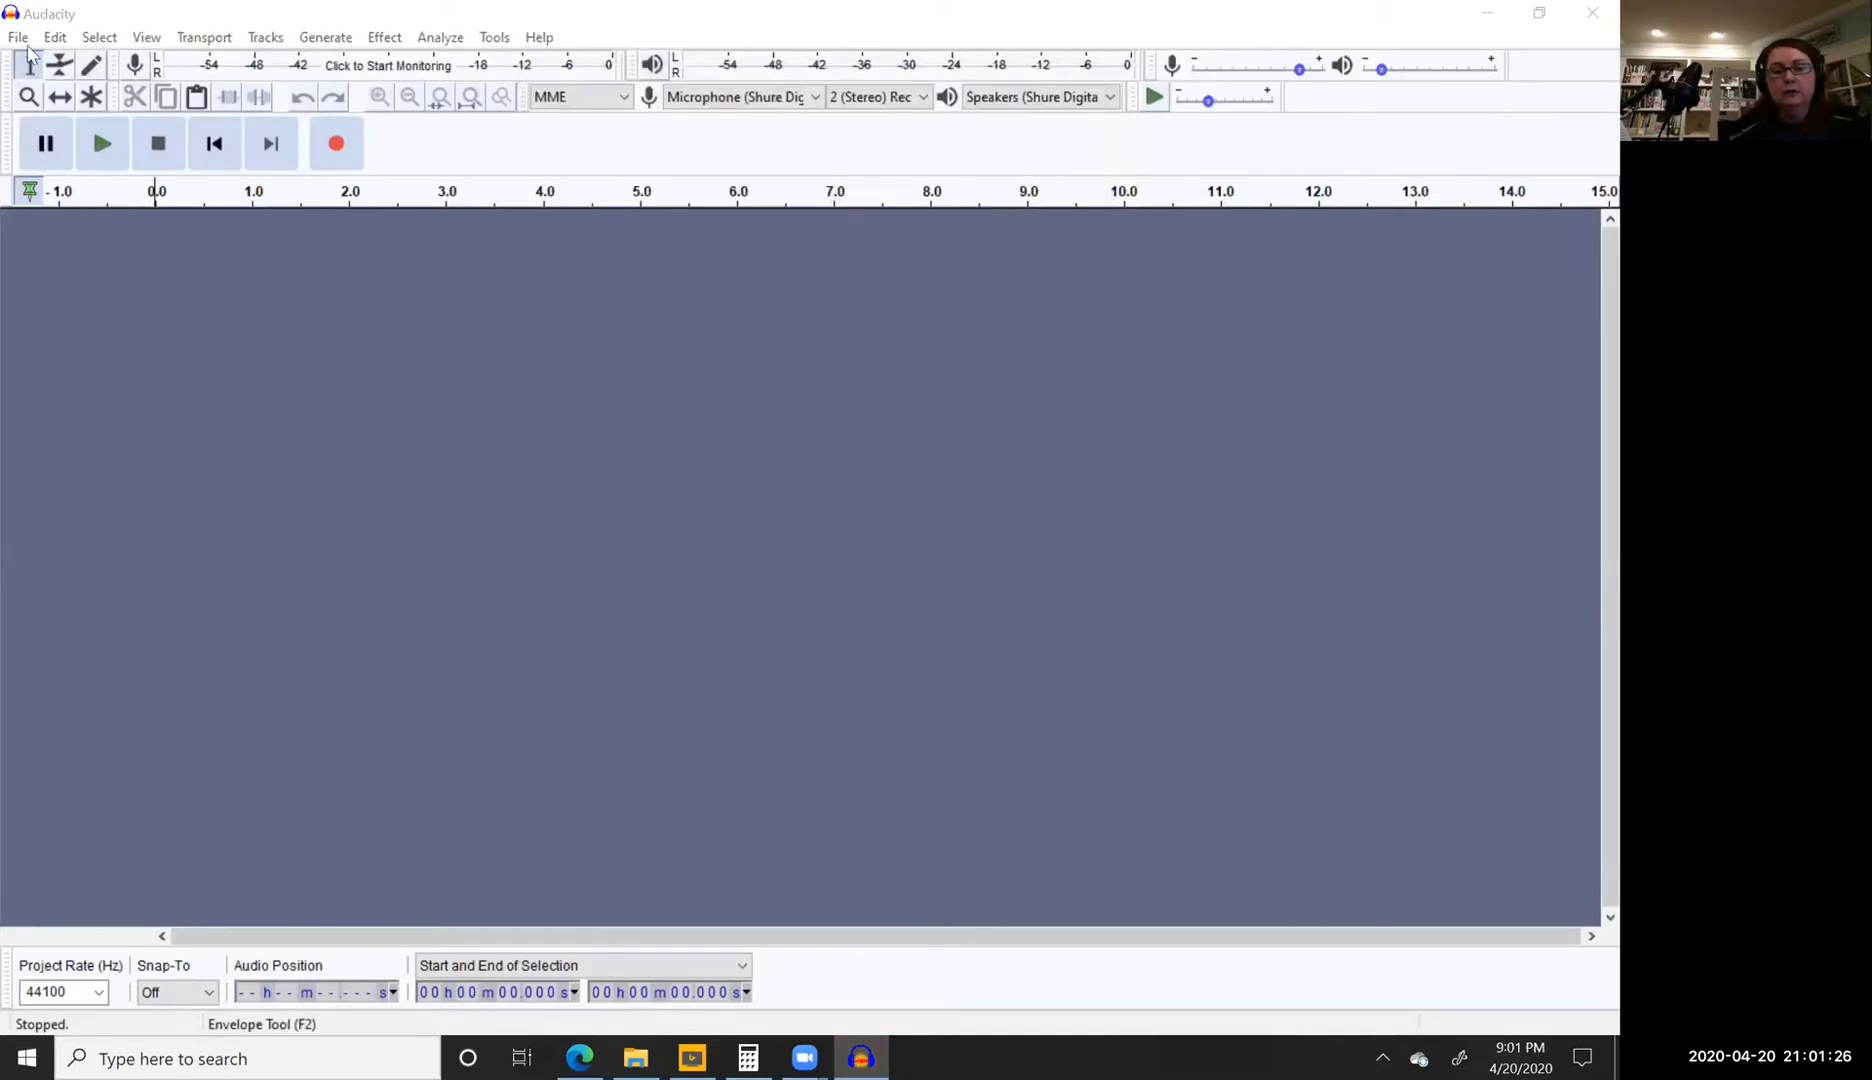
Step: Browse to OneDrive, Documents, Lesson Materials, Student files and open the project file "recordings for students.aup"
click(19, 37)
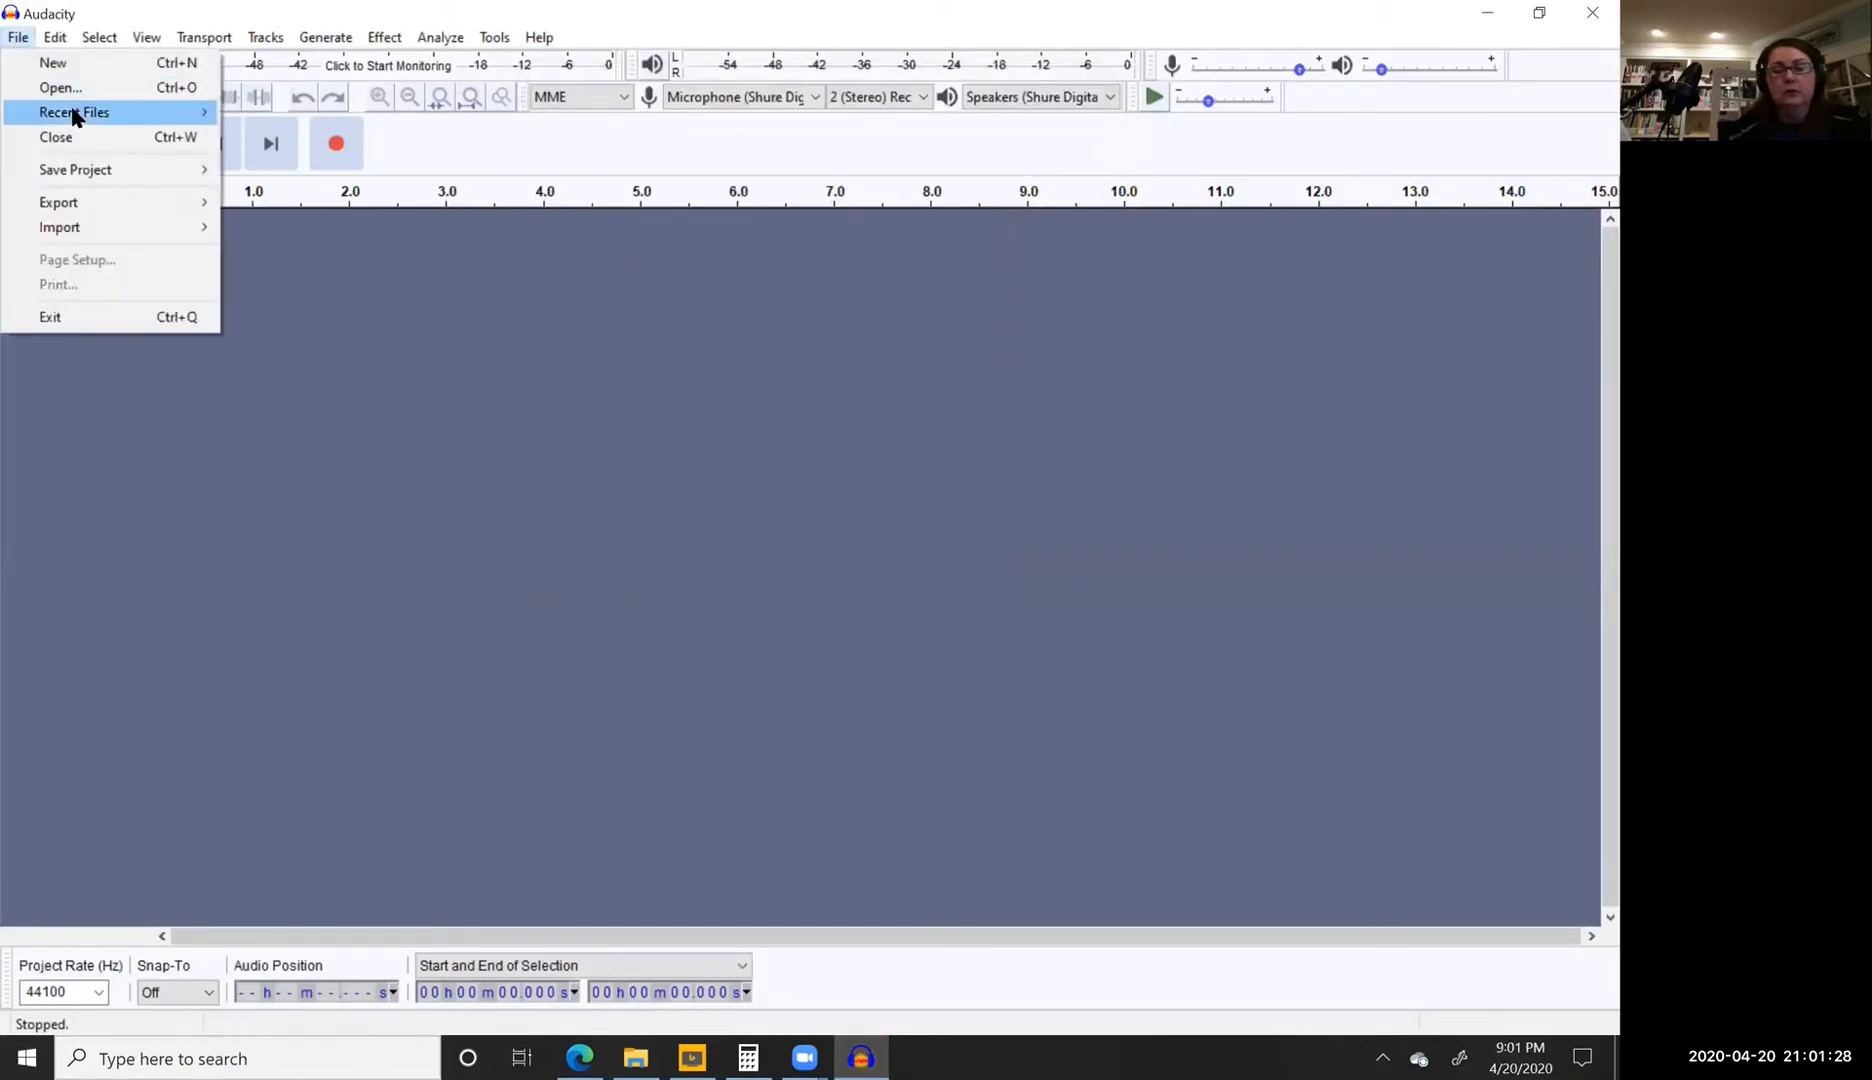
mouse_move(74, 118)
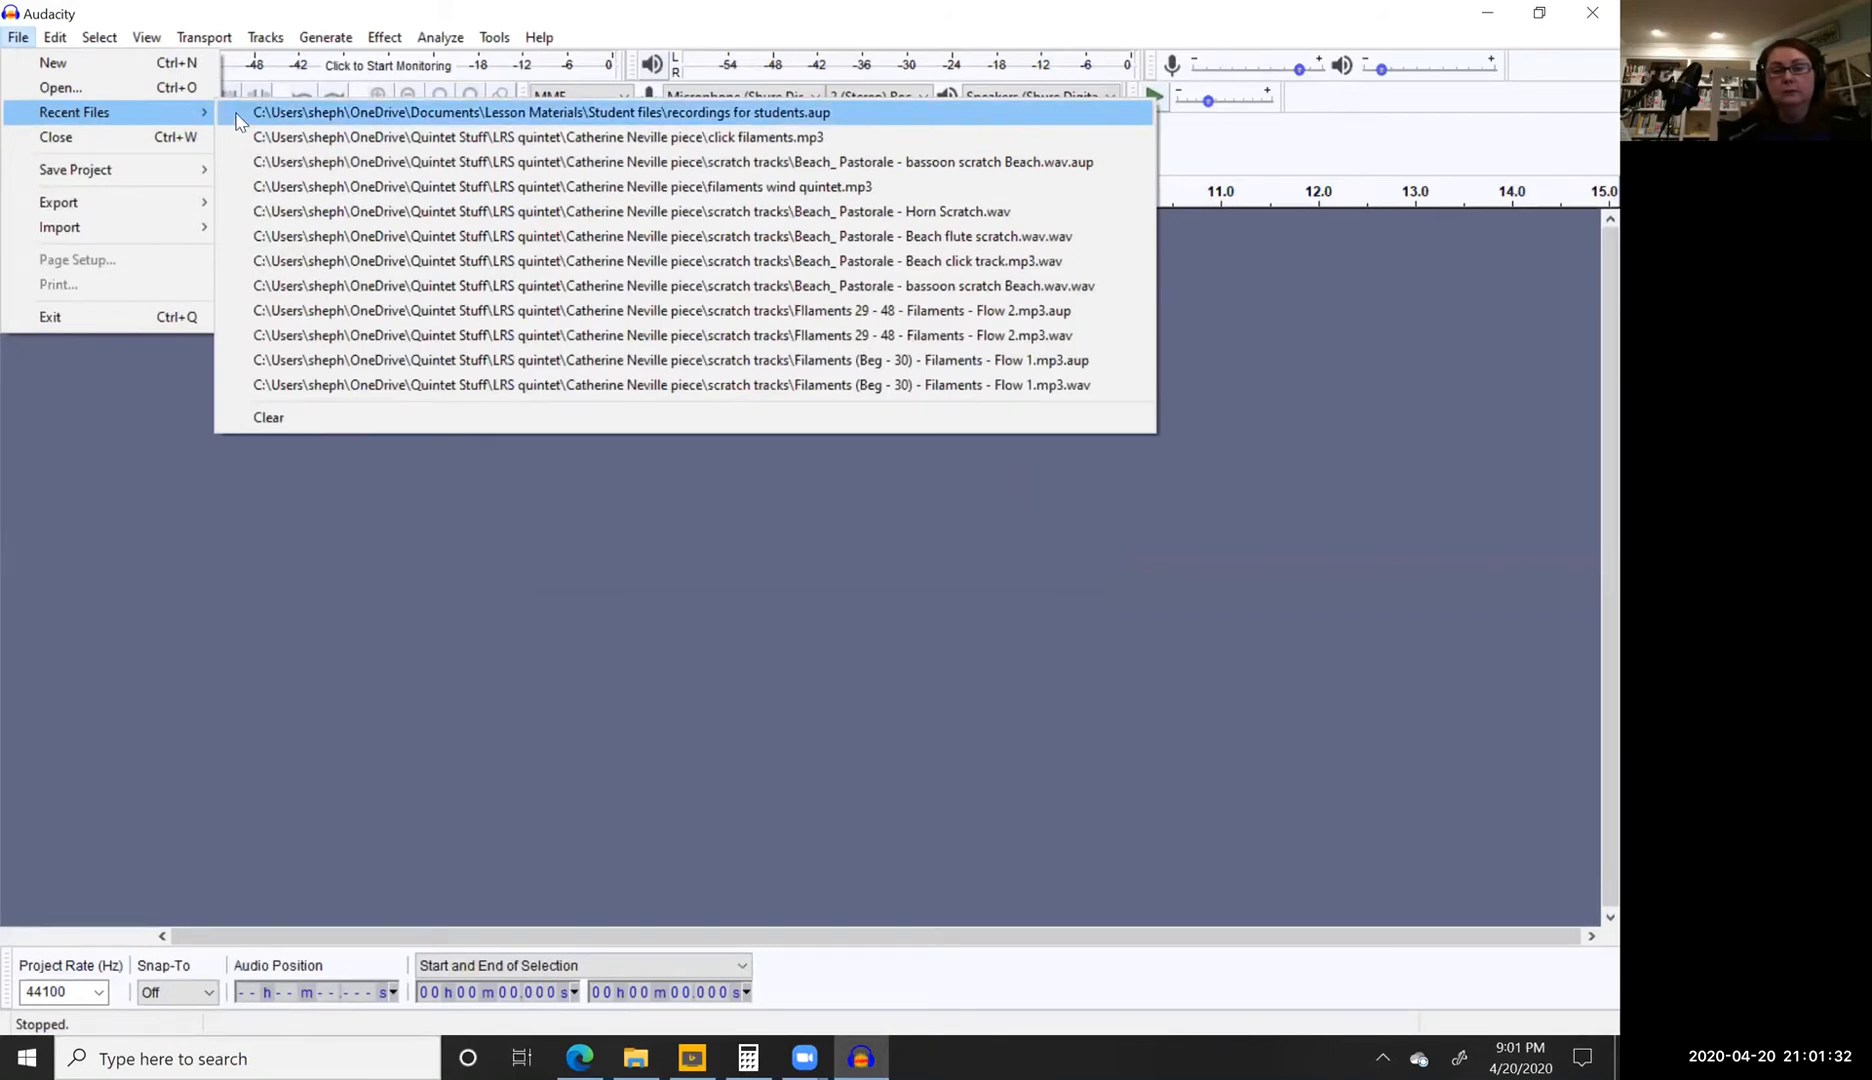
click(70, 89)
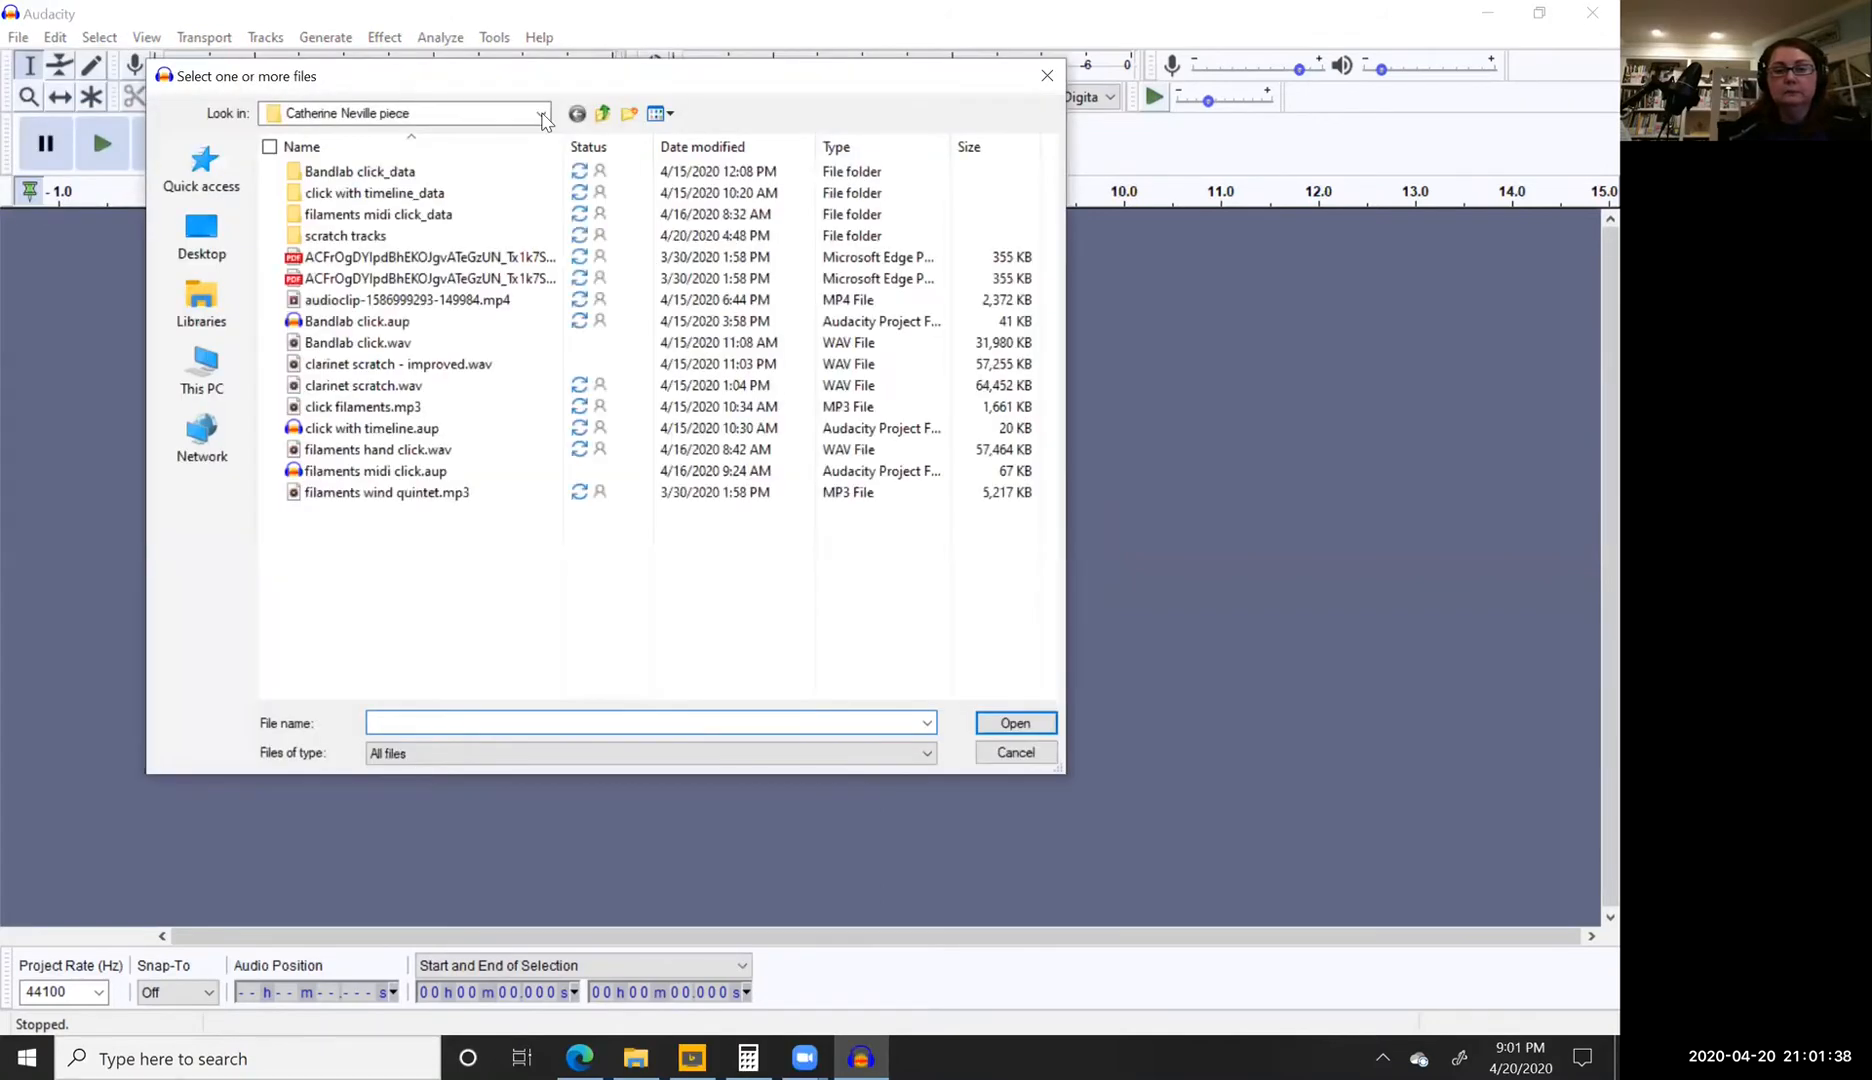
click(544, 119)
click(543, 116)
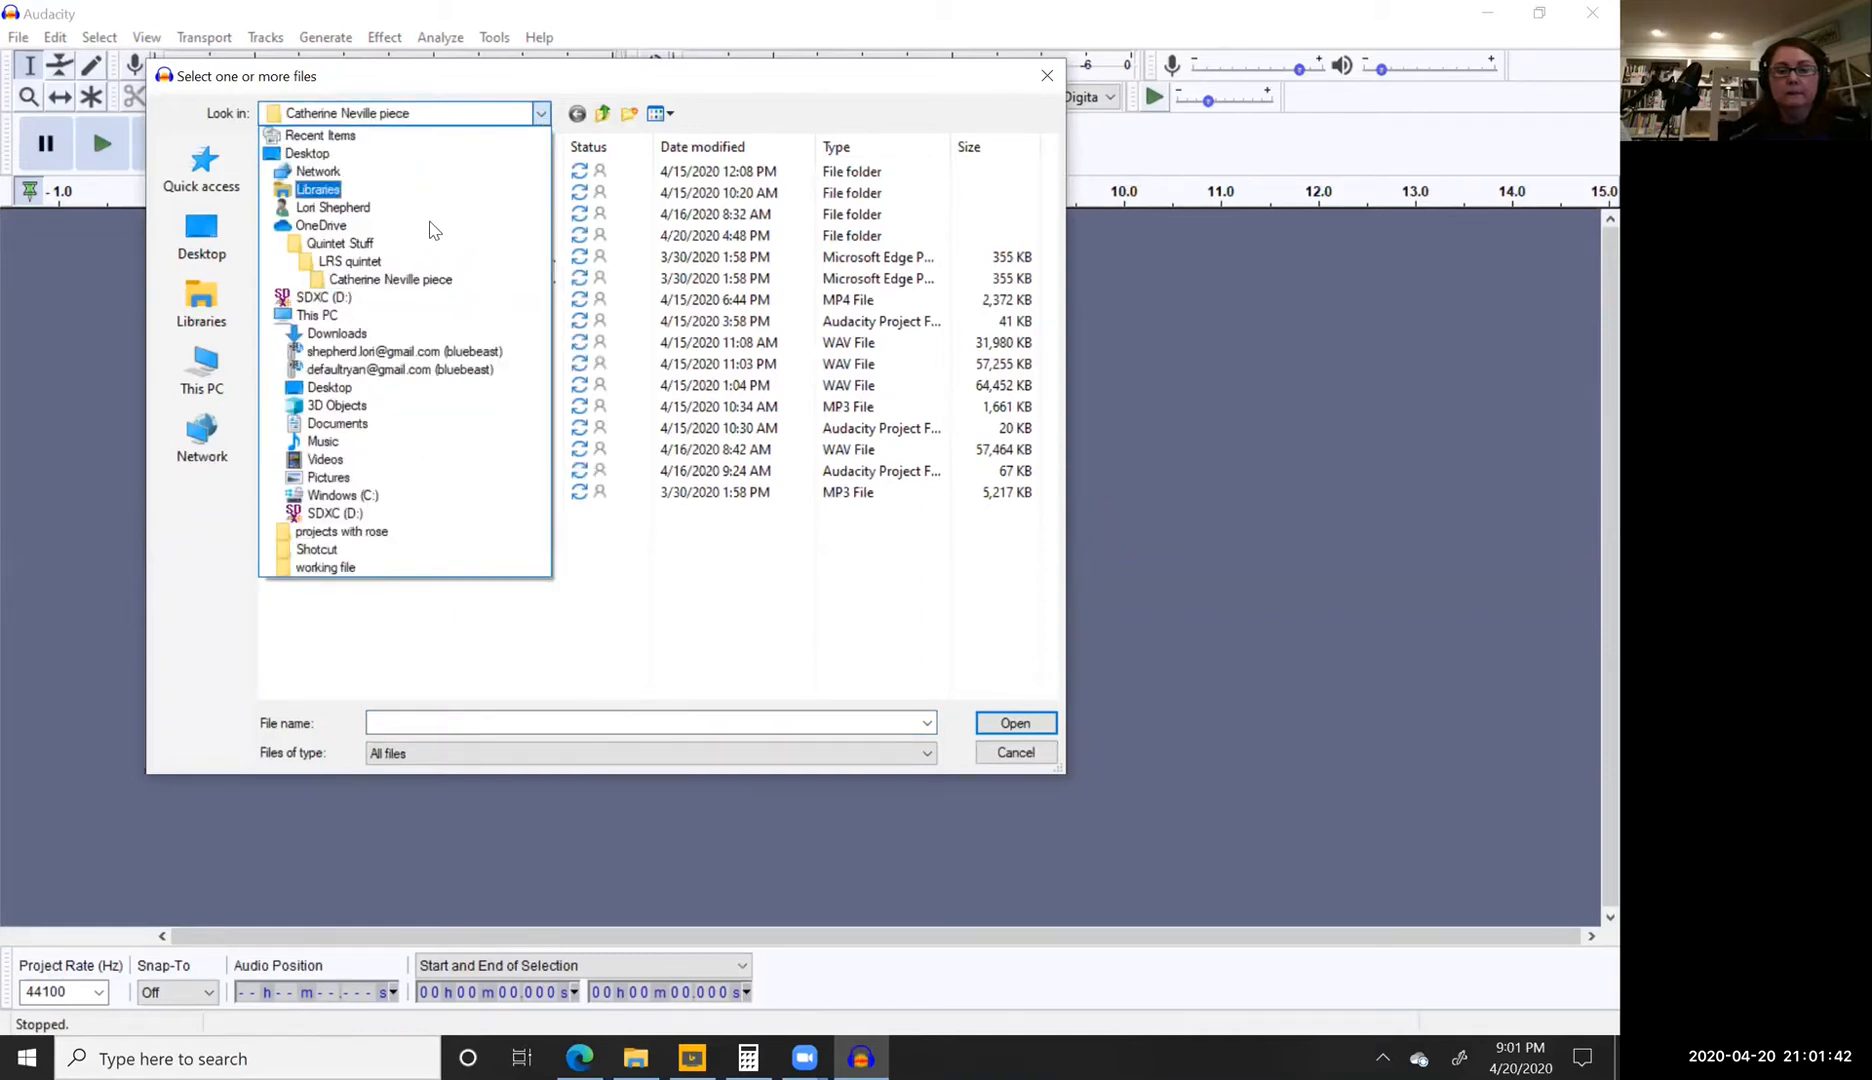
click(421, 229)
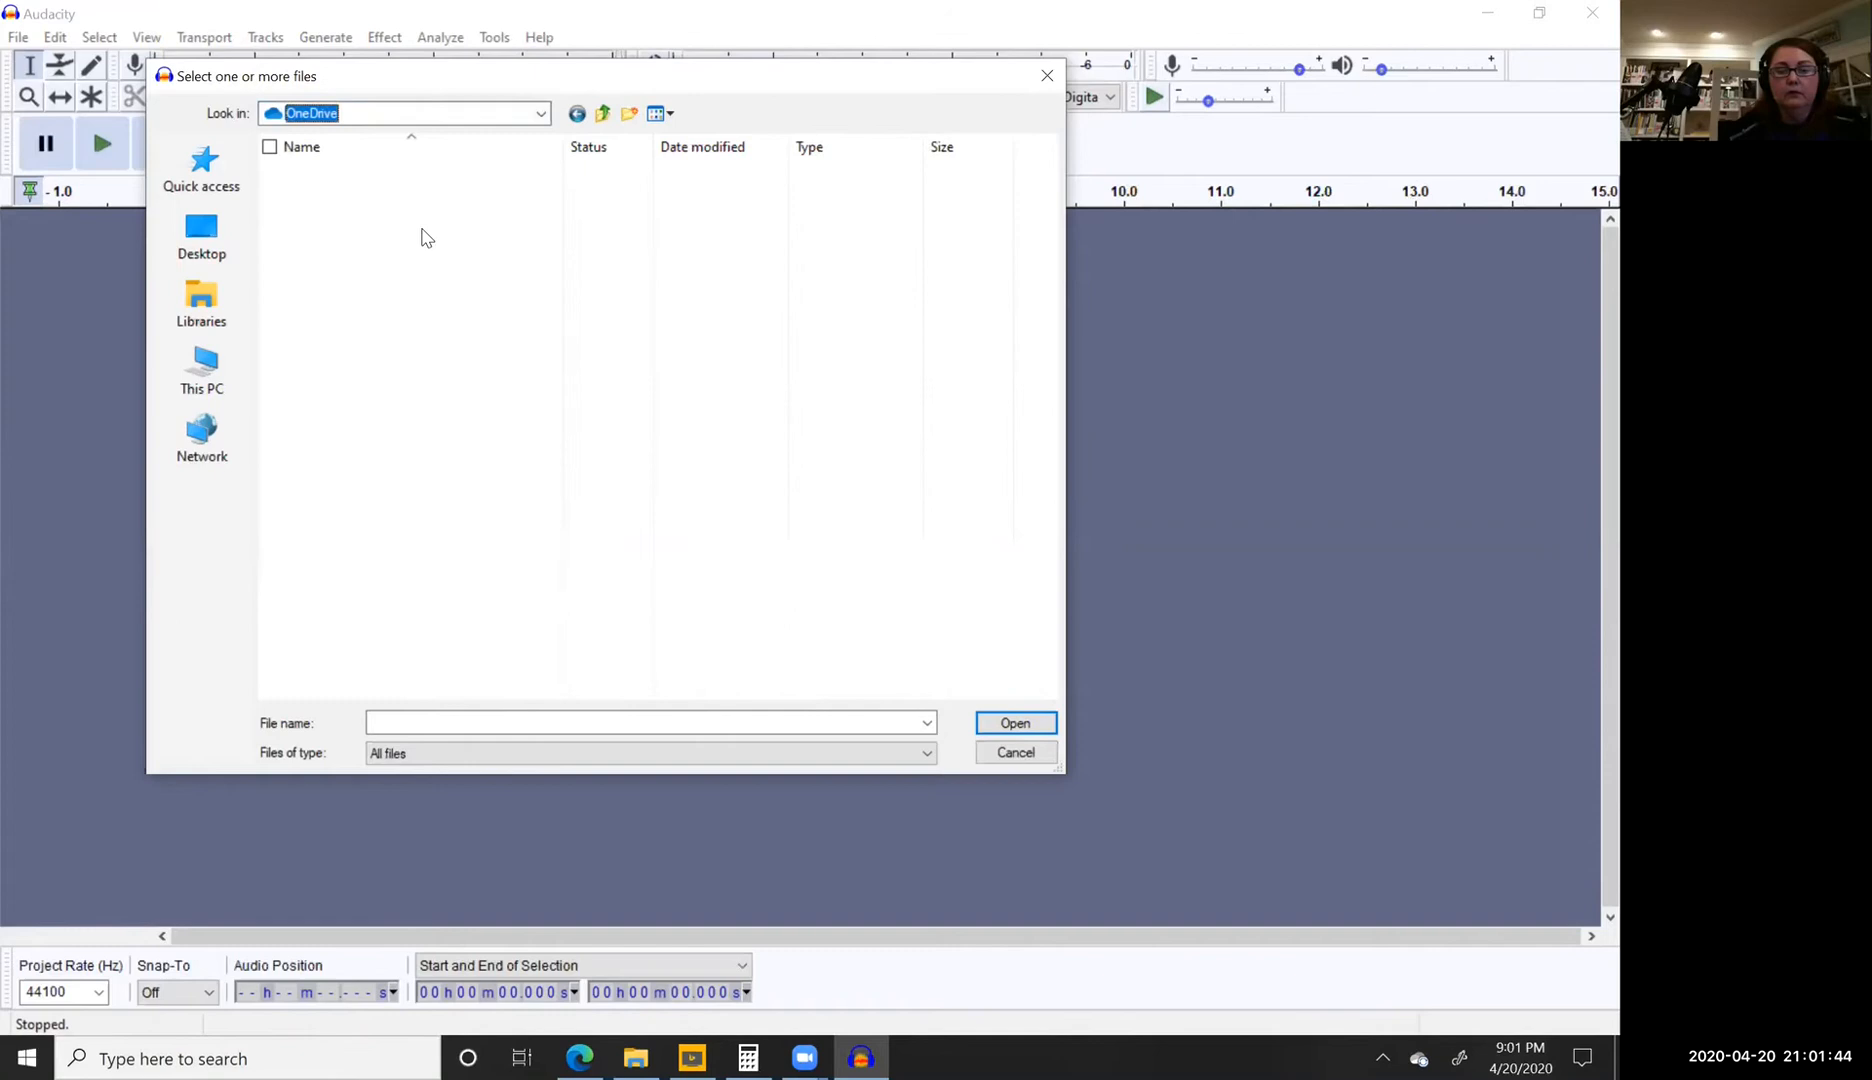
double_click(374, 280)
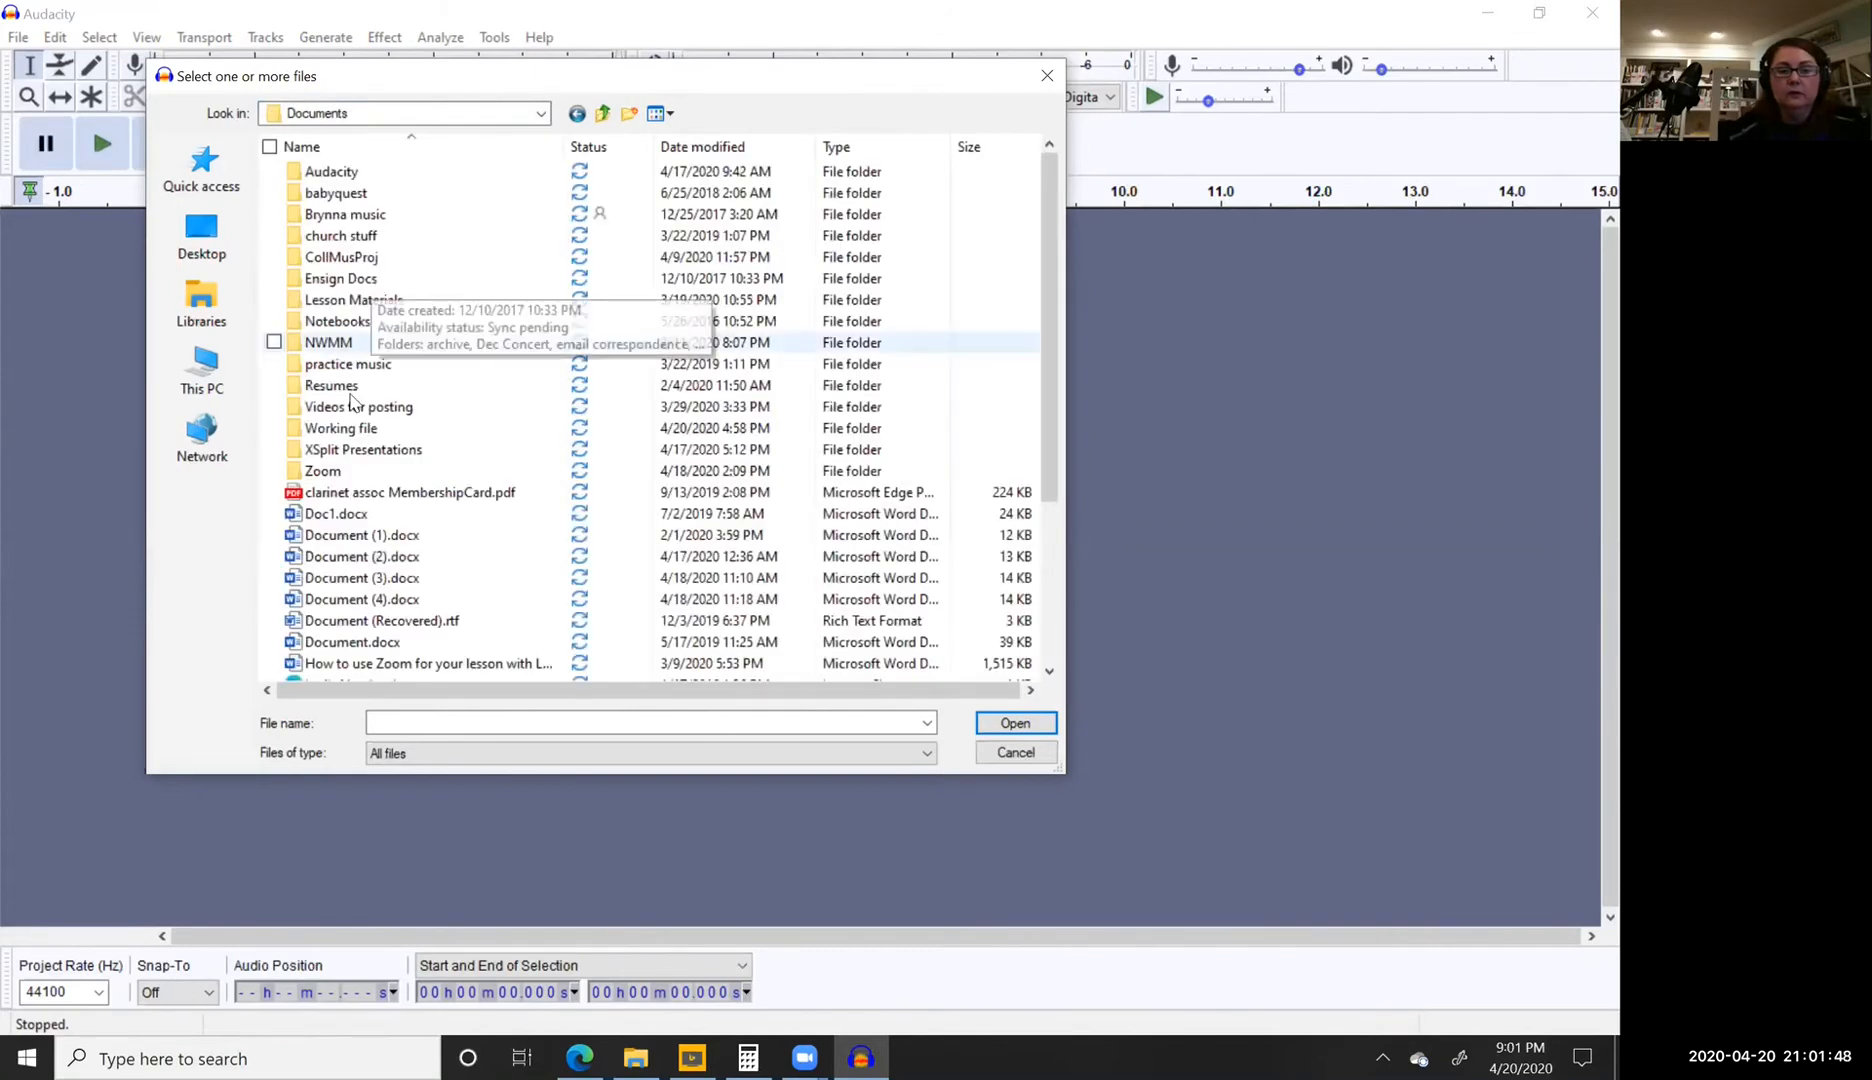
click(370, 302)
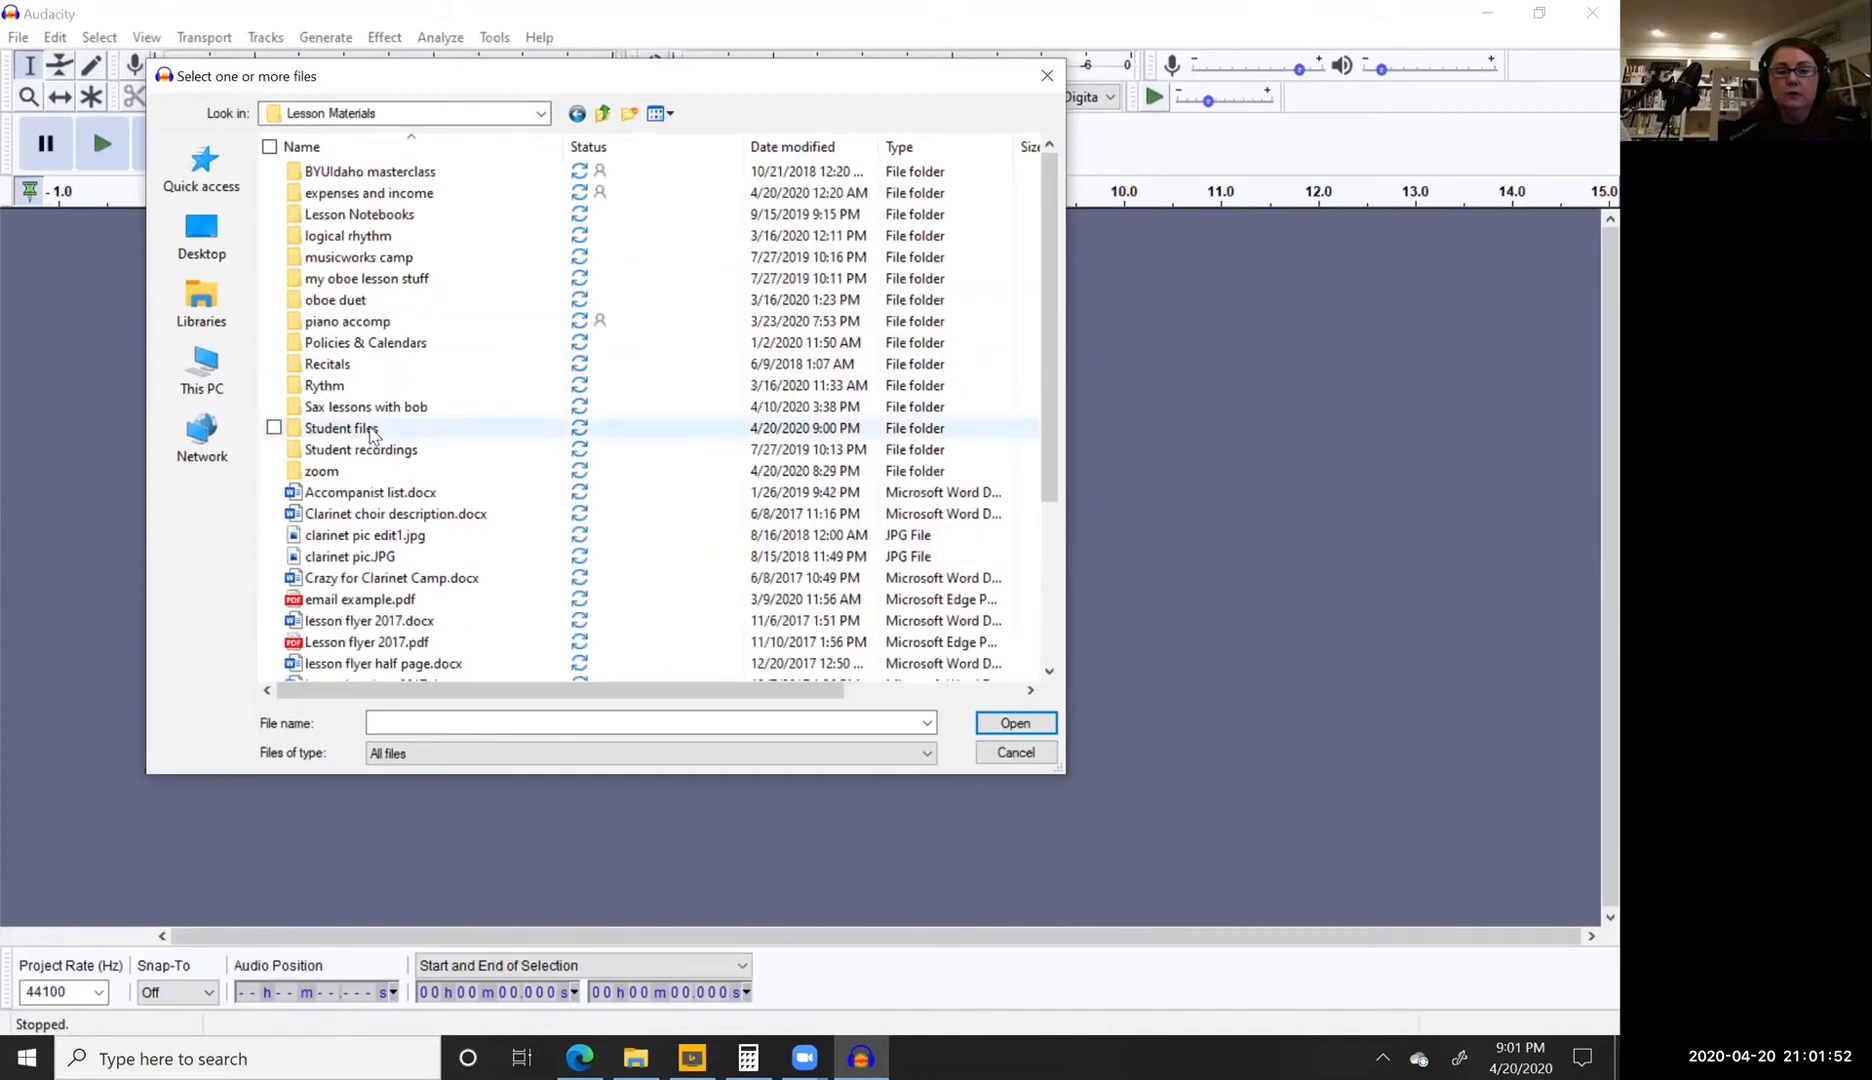
double_click(370, 430)
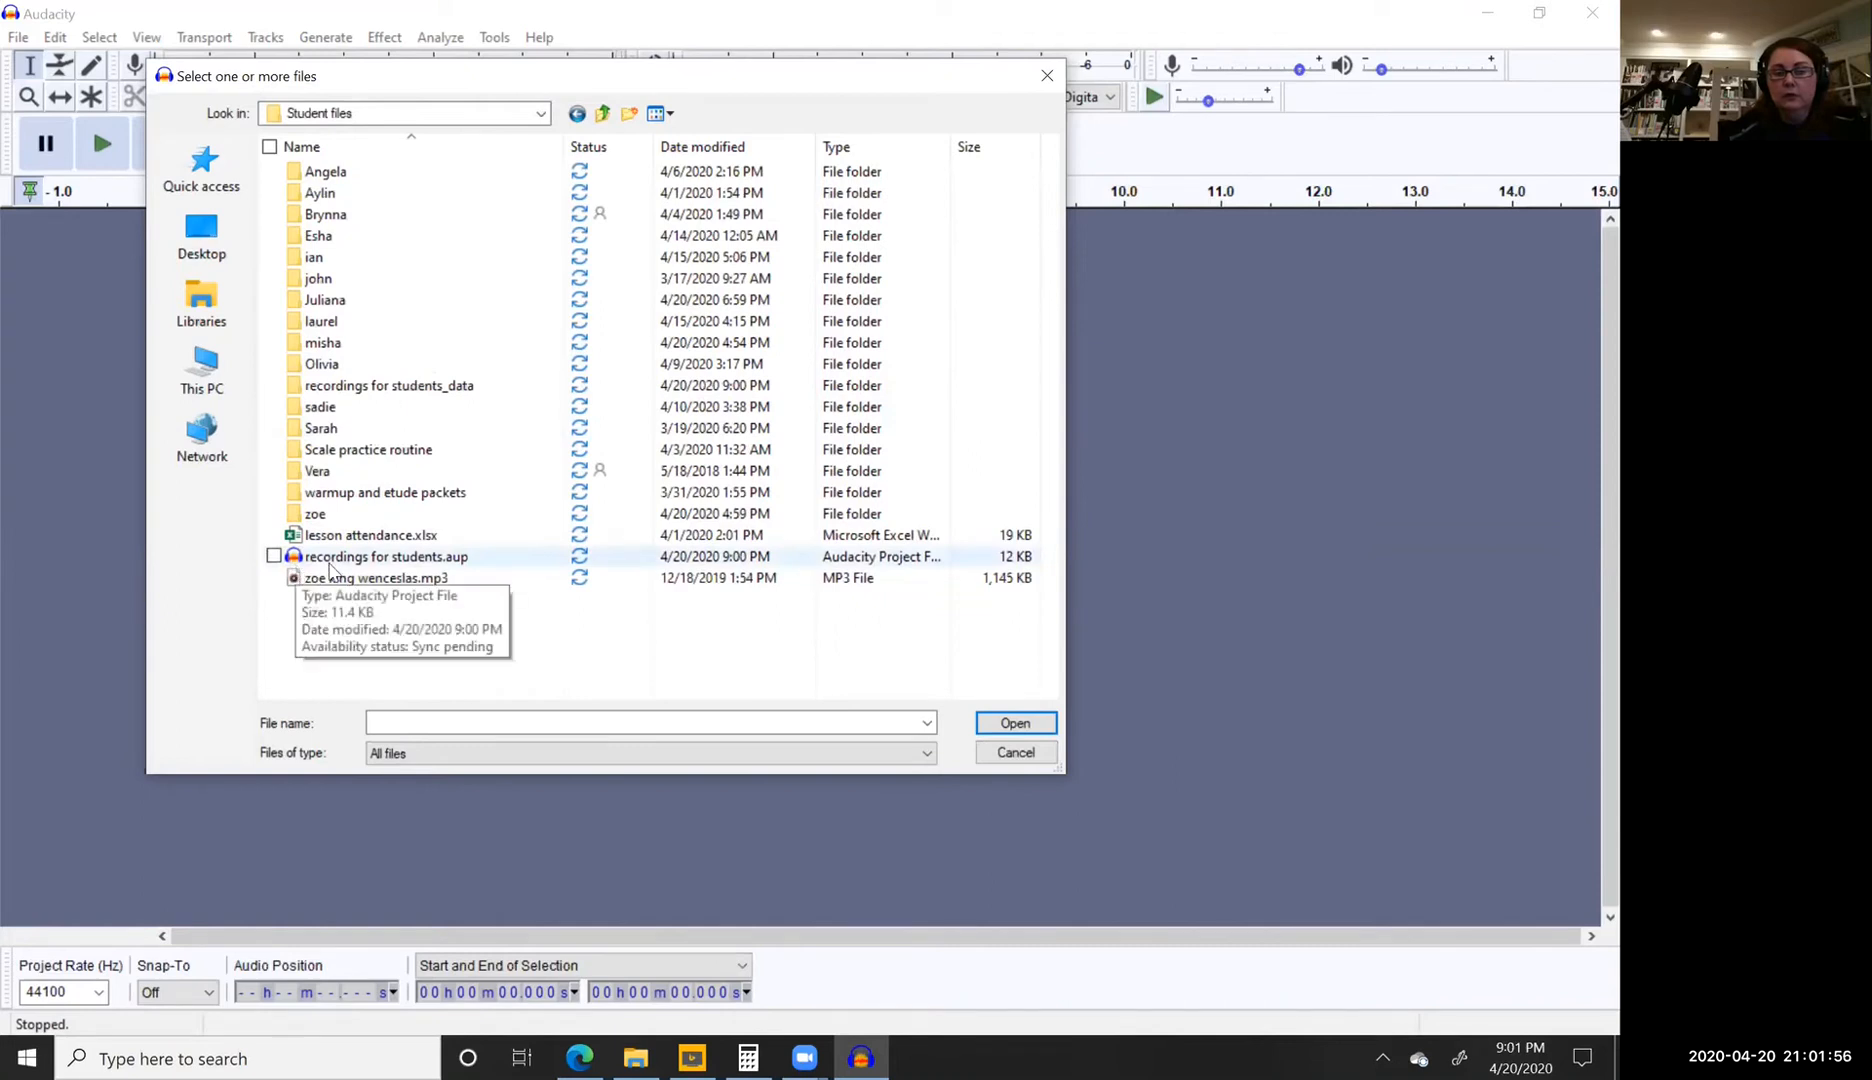
click(334, 565)
click(999, 716)
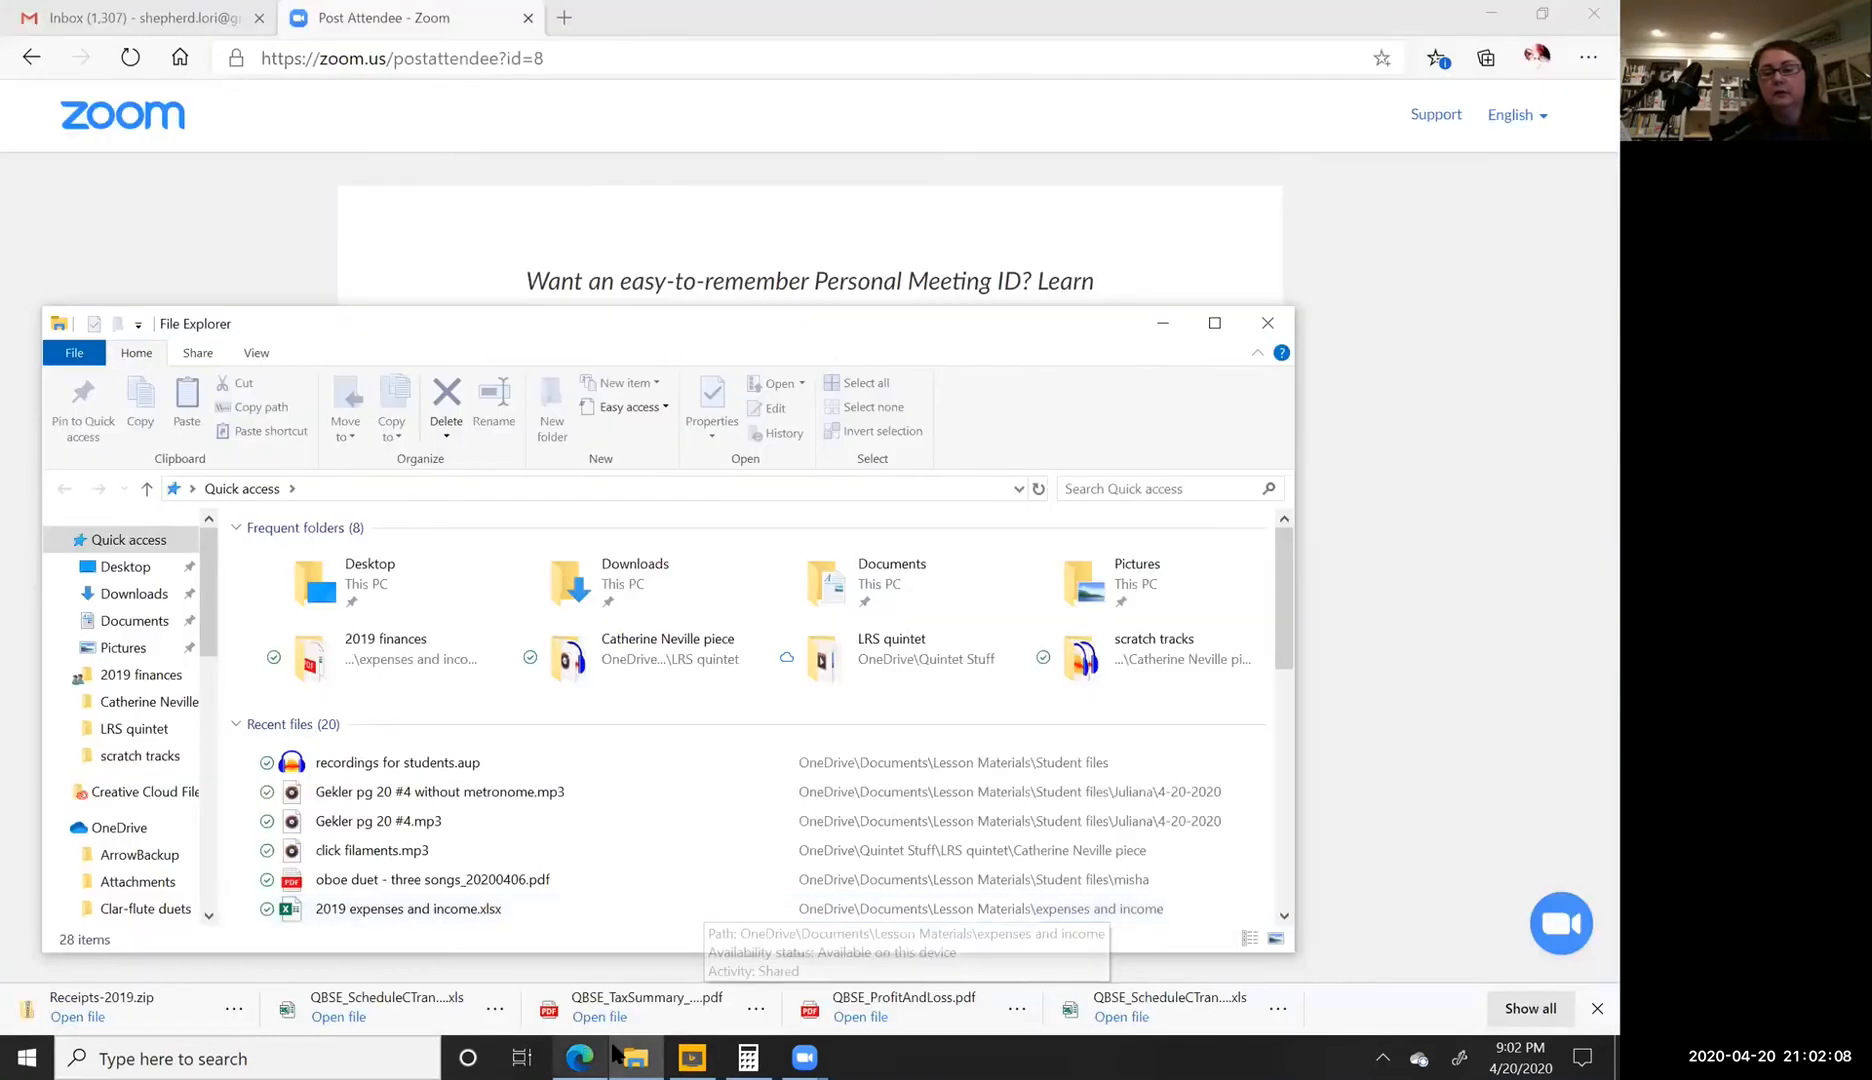
Step: Switch to File Explorer and open "recordings for students.aup" from the recent files
mouse_move(645, 1050)
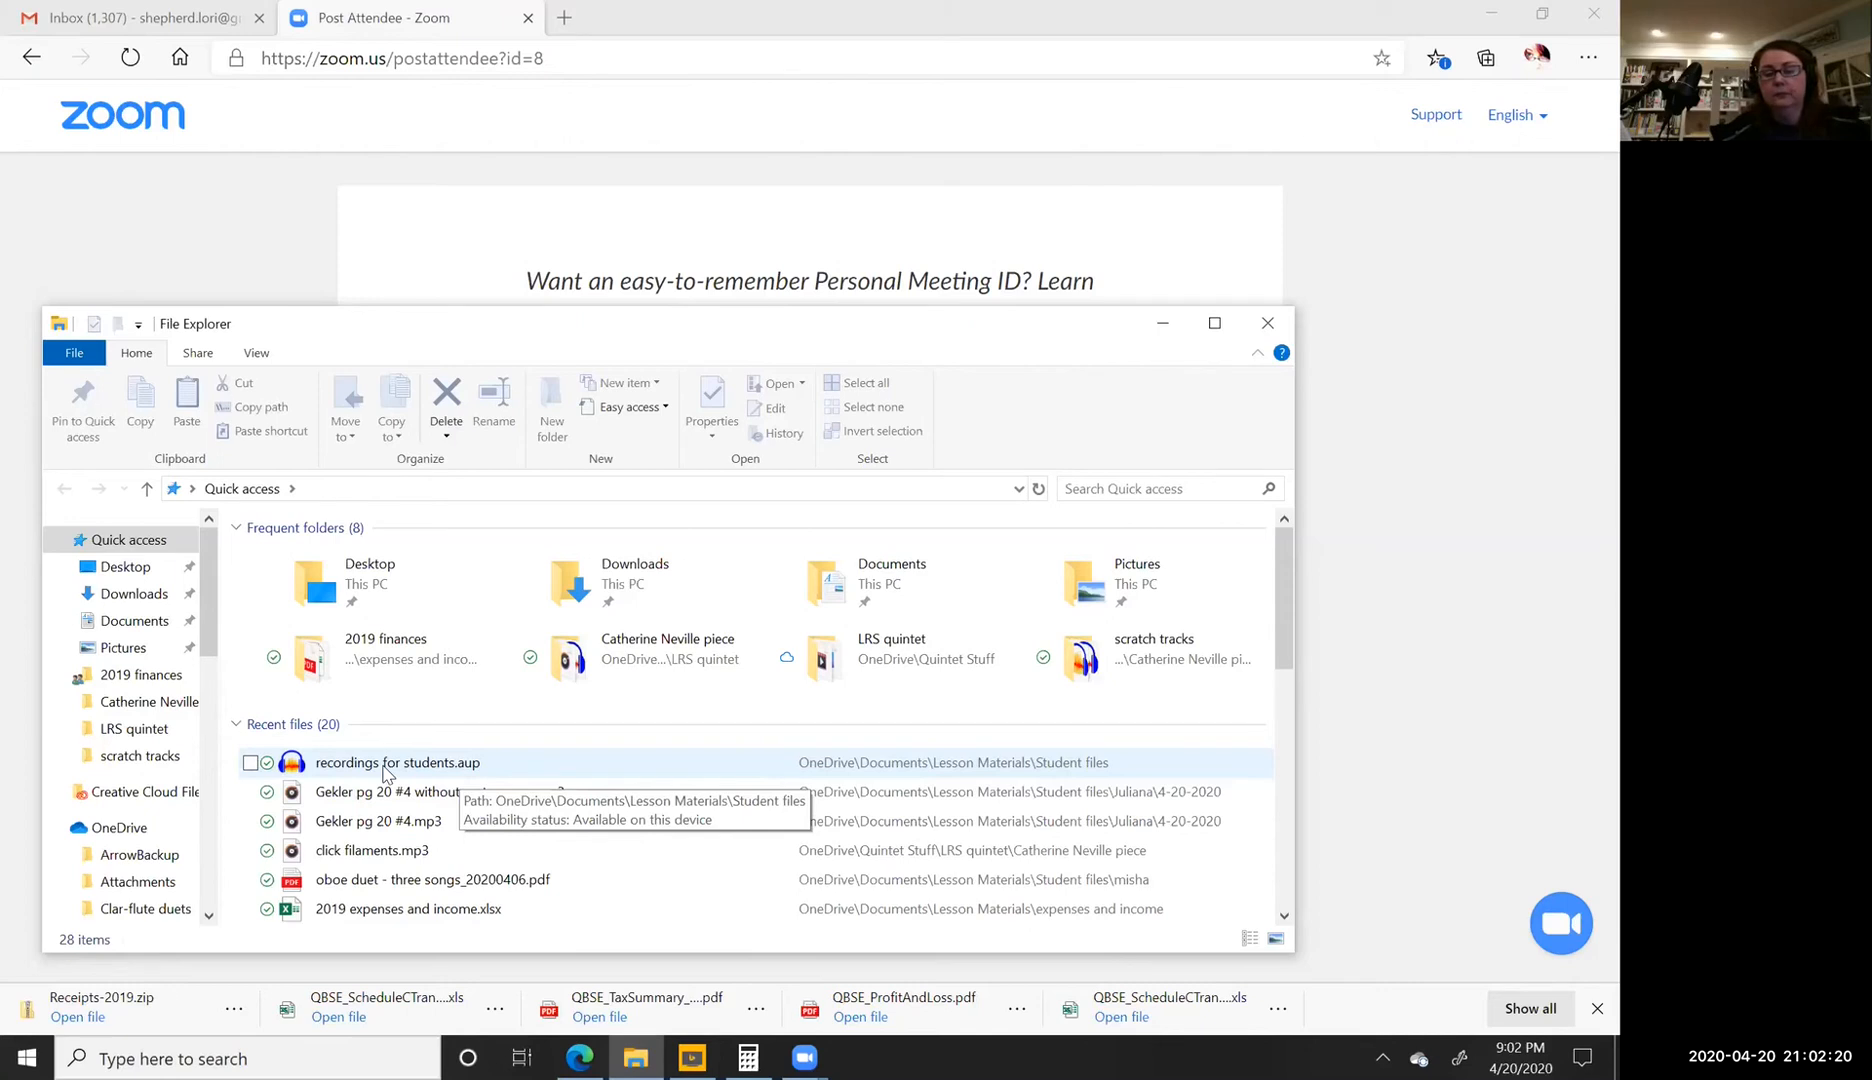
double_click(384, 768)
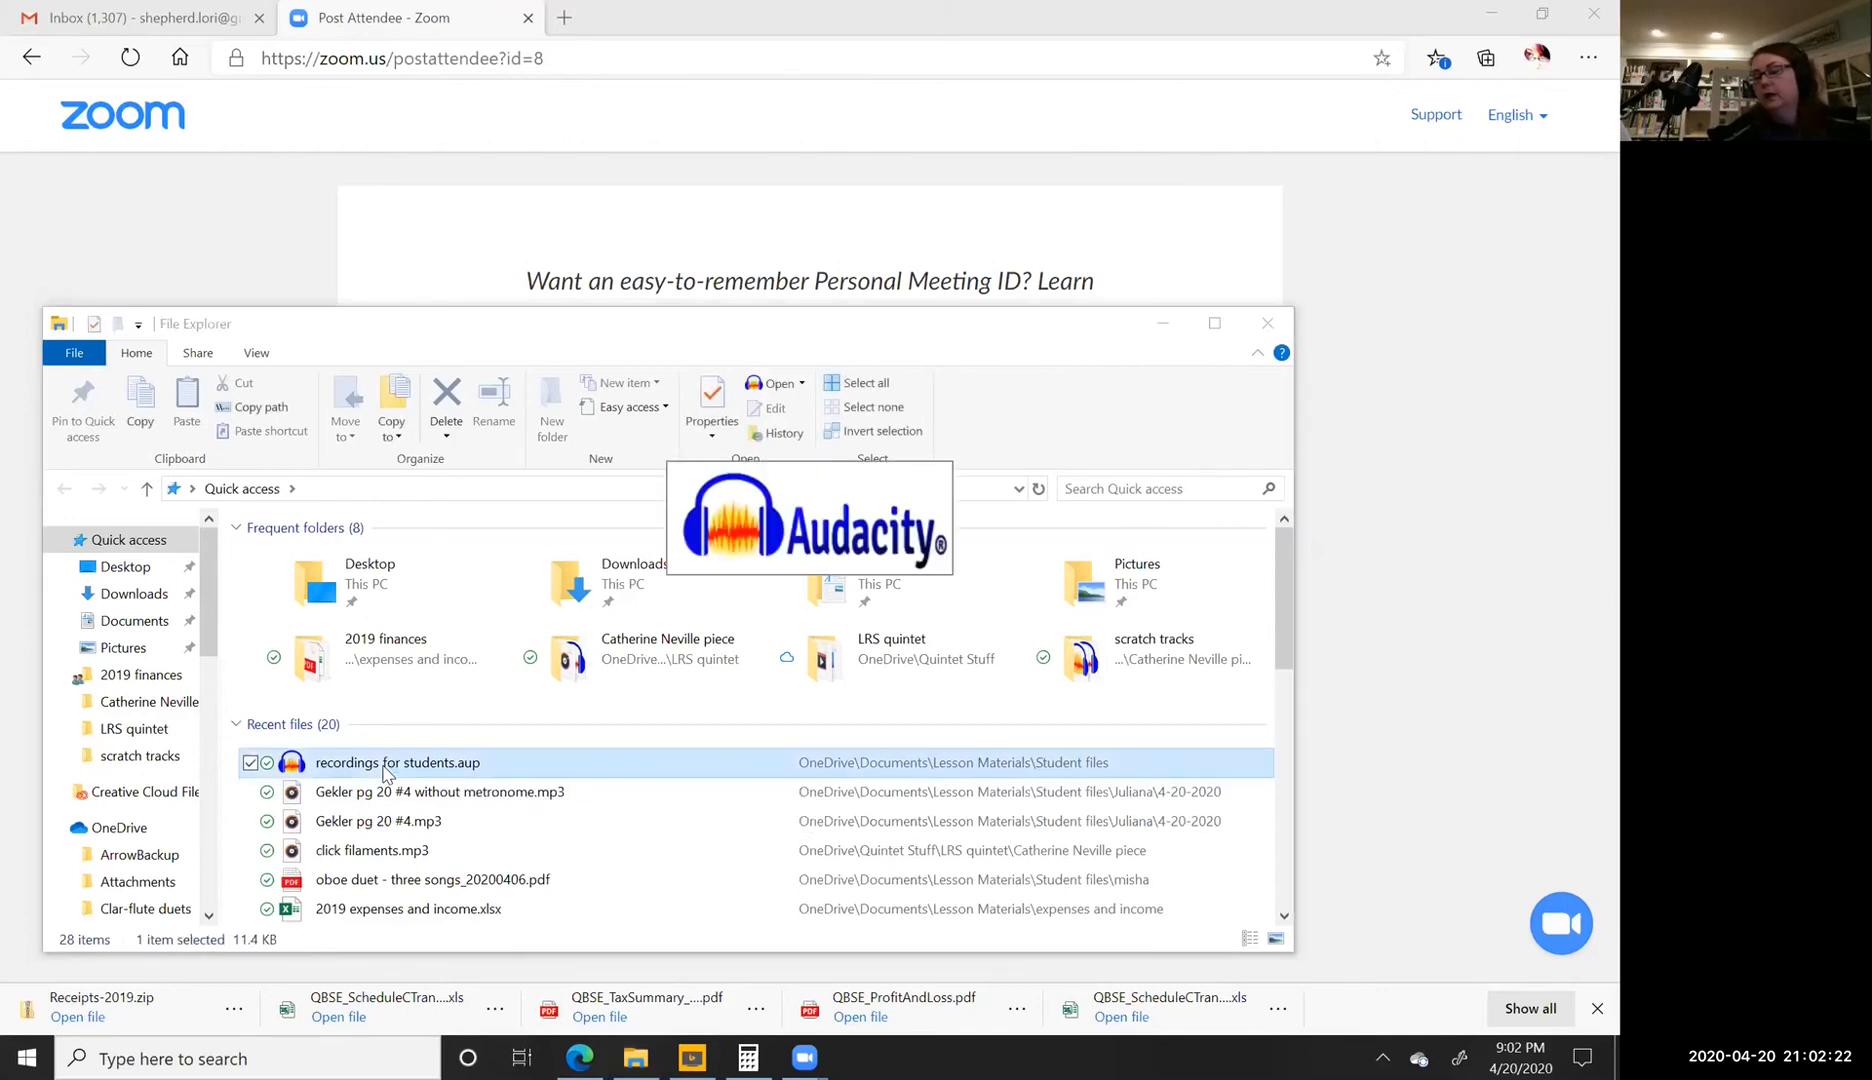